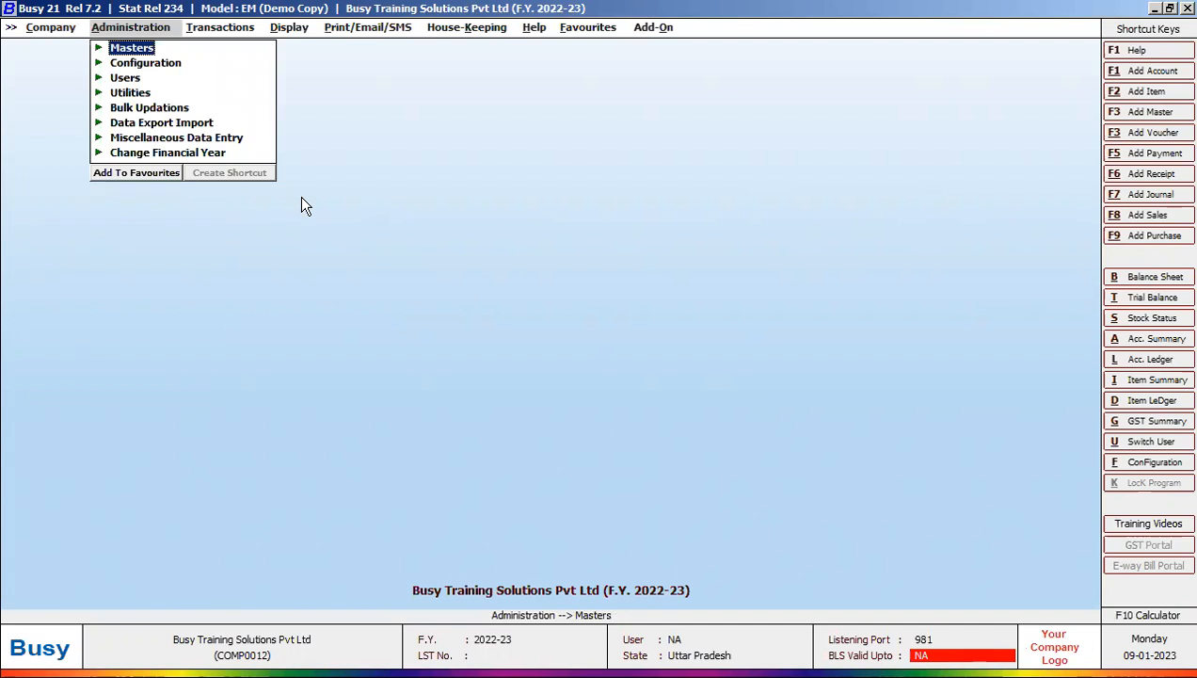
- Open the Day Book without cash balances for 01-04-2022 to 04-04-2022, showing full voucher details
{"action": "left_click", "coordinate": [299, 32]}
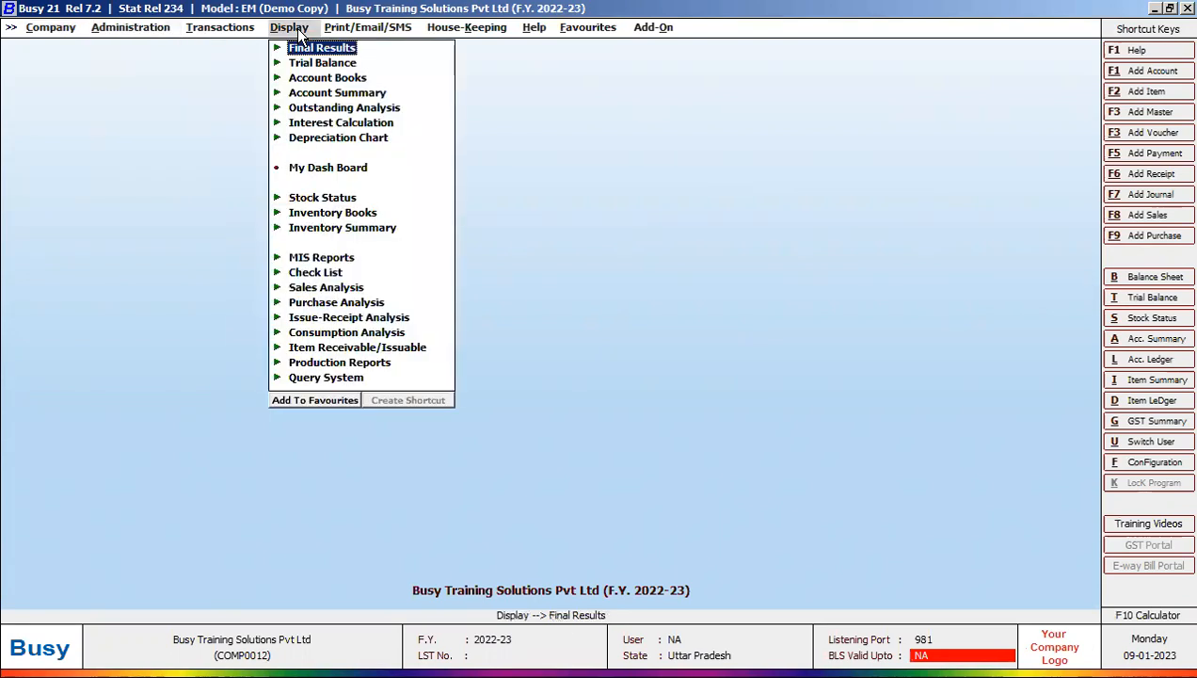
{"action": "left_click", "coordinate": [335, 79]}
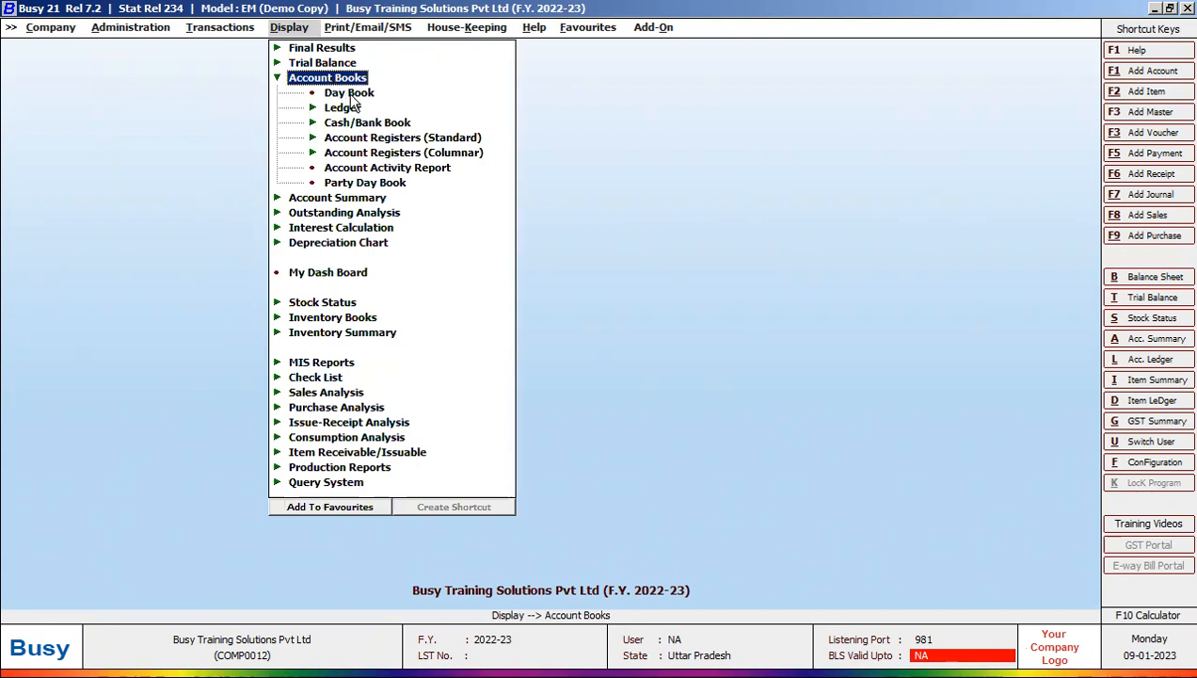
{"action": "left_click", "coordinate": [354, 95]}
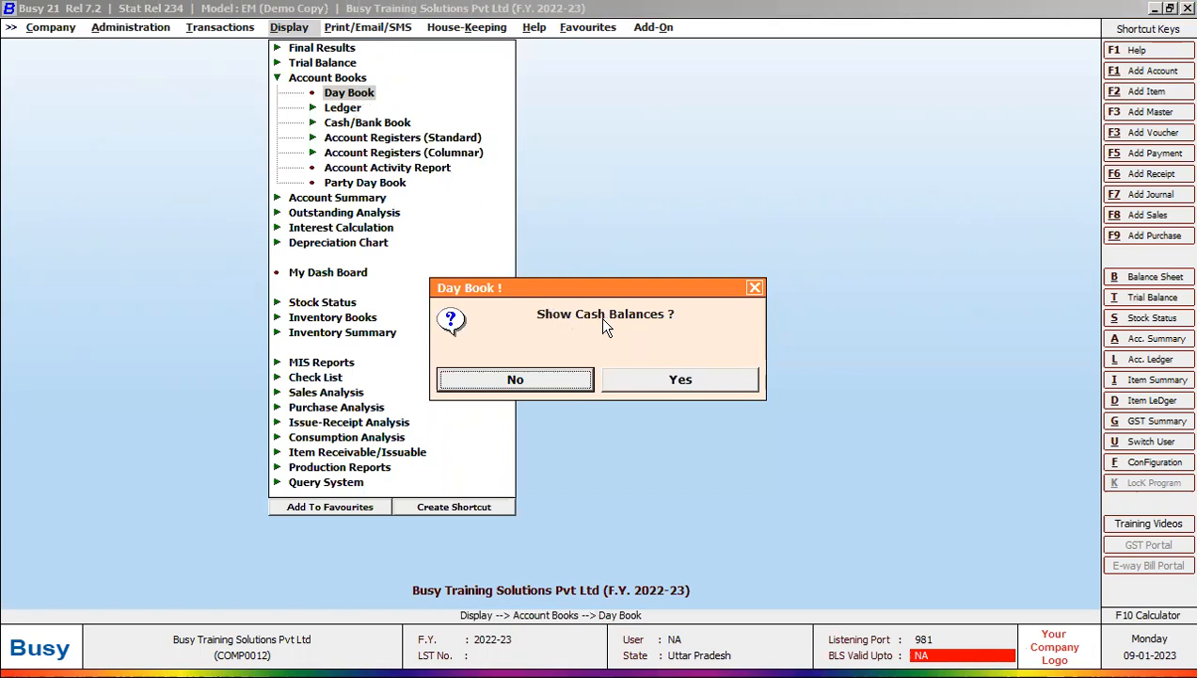
{"action": "left_click", "coordinate": [575, 384]}
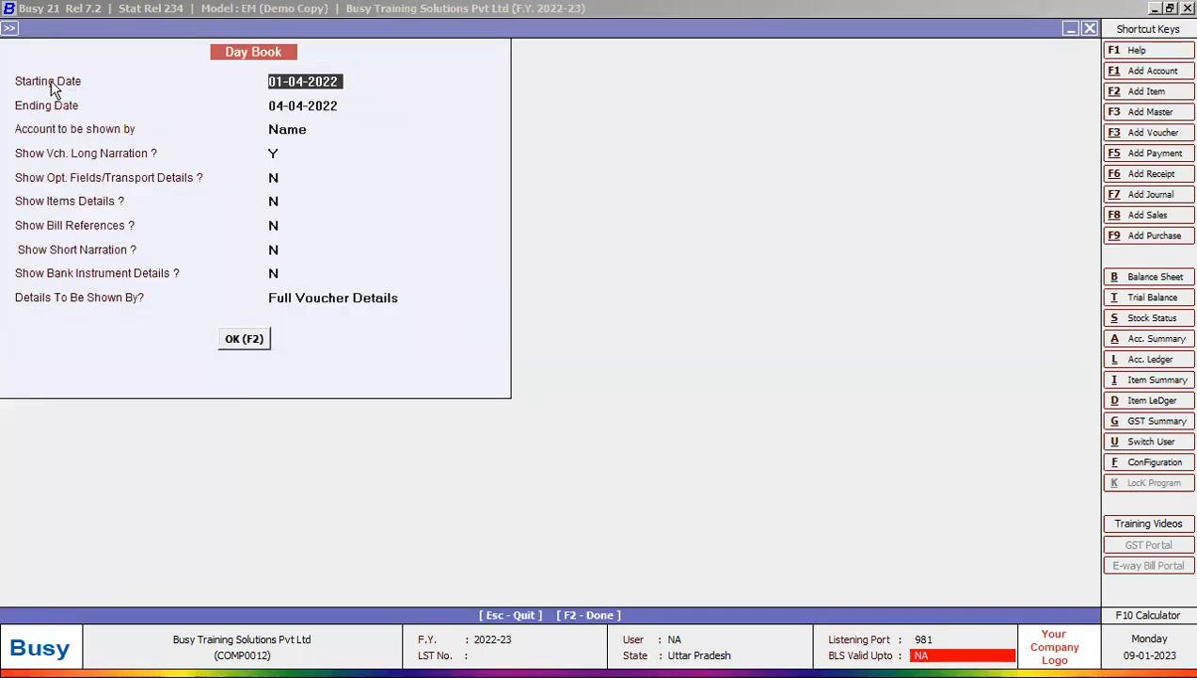
{"action": "left_click", "coordinate": [307, 102]}
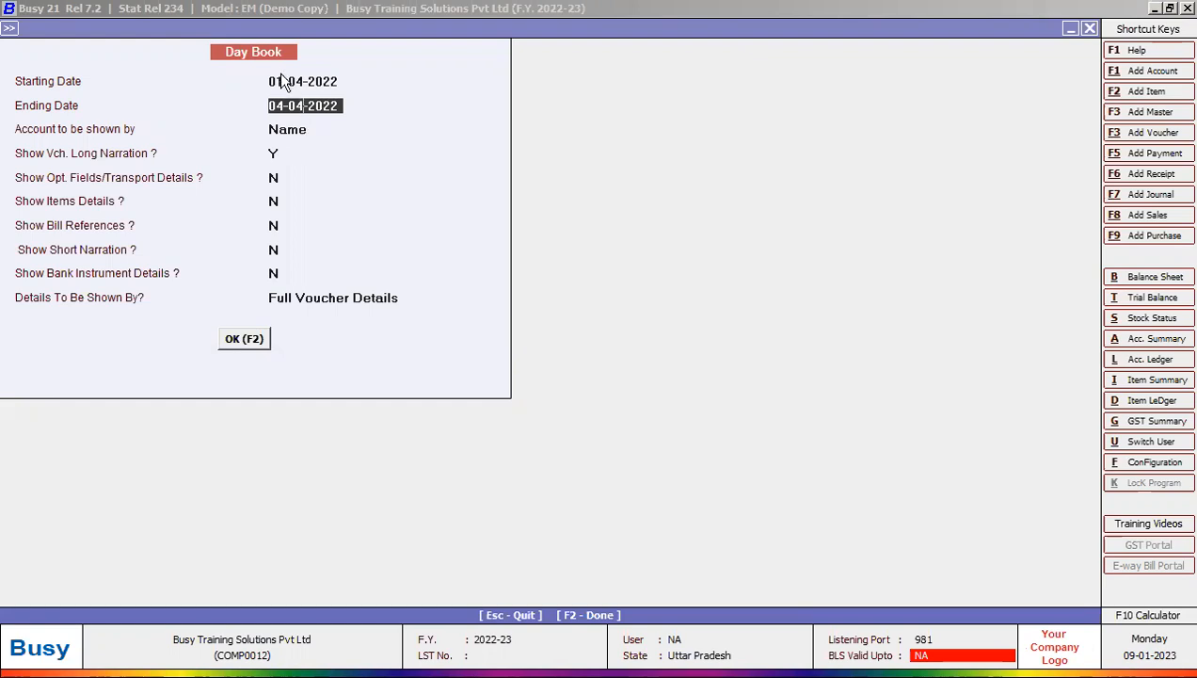
{"action": "left_click", "coordinate": [266, 339]}
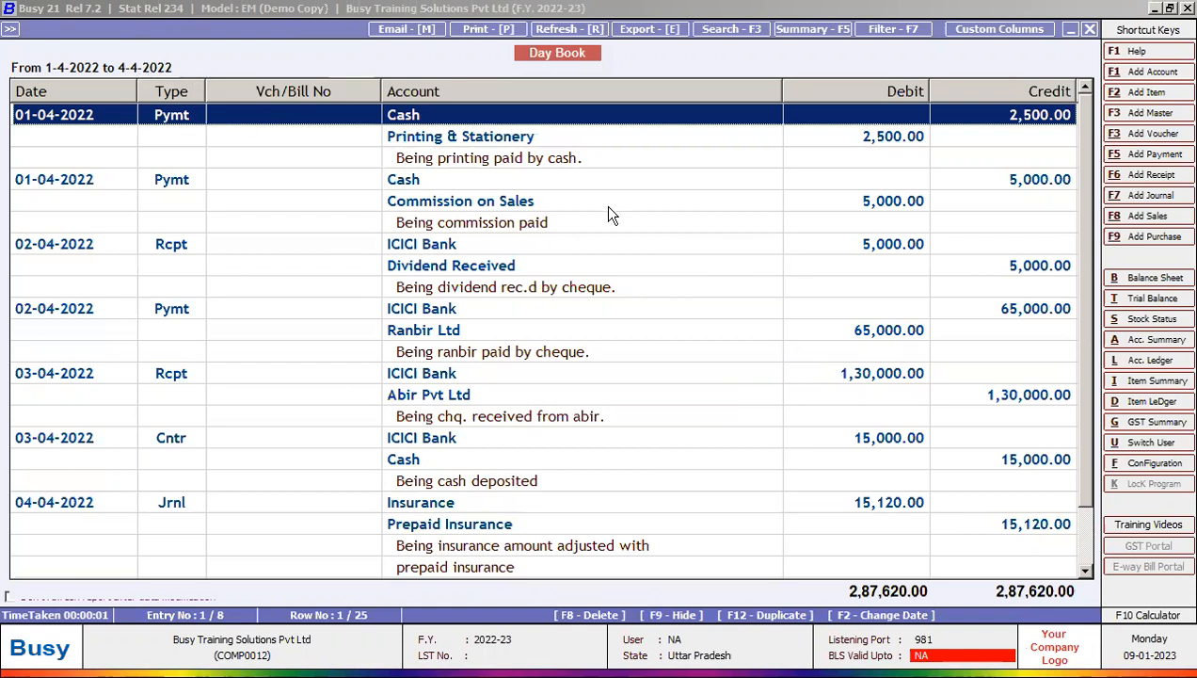
- Go through all Day Book rows to see which vouchers from 01-04-2022 to 04-04-2022 are already recorded
{"action": "key", "text": "Down"}
{"action": "key", "text": "Down"}
{"action": "key", "text": "Down"}
{"action": "key", "text": "Down"}
{"action": "key", "text": "Down"}
{"action": "key", "text": "Down"}
{"action": "key", "text": "Down"}
{"action": "key", "text": "Down"}
{"action": "key", "text": "Down"}
{"action": "key", "text": "Down"}
{"action": "key", "text": "Down"}
{"action": "key", "text": "Down"}
{"action": "key", "text": "Down"}
{"action": "key", "text": "Down"}
{"action": "key", "text": "Down"}
{"action": "key", "text": "Down"}
{"action": "key", "text": "Down"}
{"action": "key", "text": "Down"}
{"action": "key", "text": "Down"}
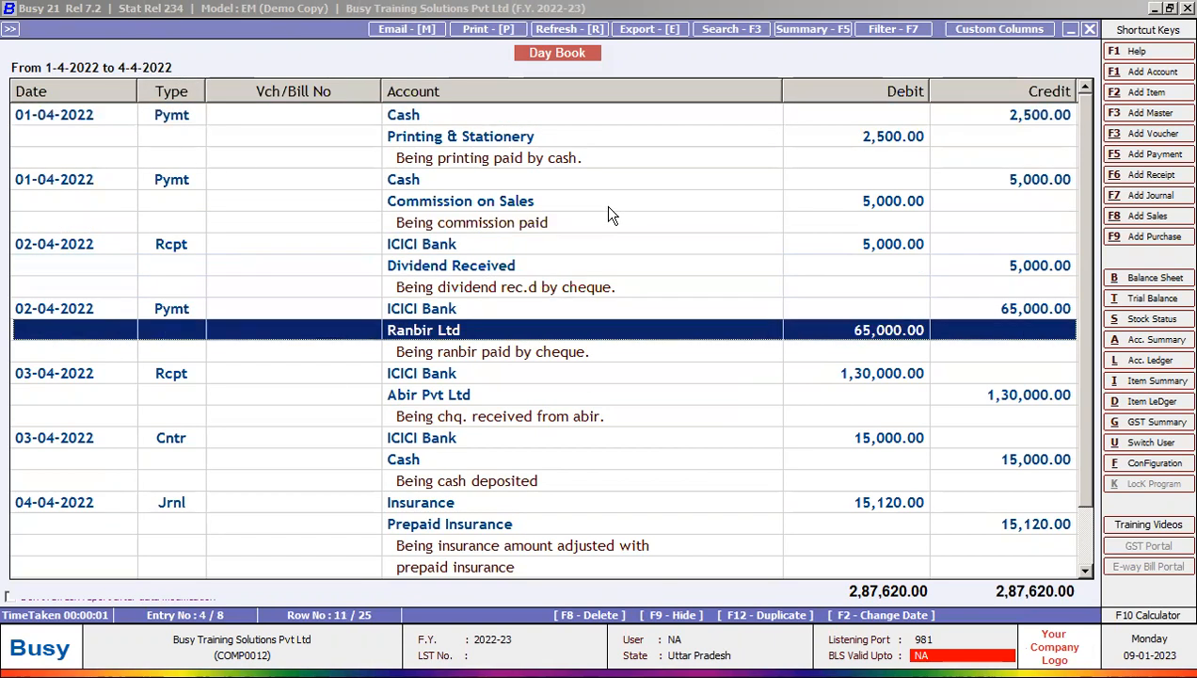
{"action": "key", "text": "Down"}
{"action": "key", "text": "Down"}
{"action": "key", "text": "Down"}
{"action": "key", "text": "Down"}
{"action": "key", "text": "Down"}
{"action": "key", "text": "Up"}
{"action": "key", "text": "Up"}
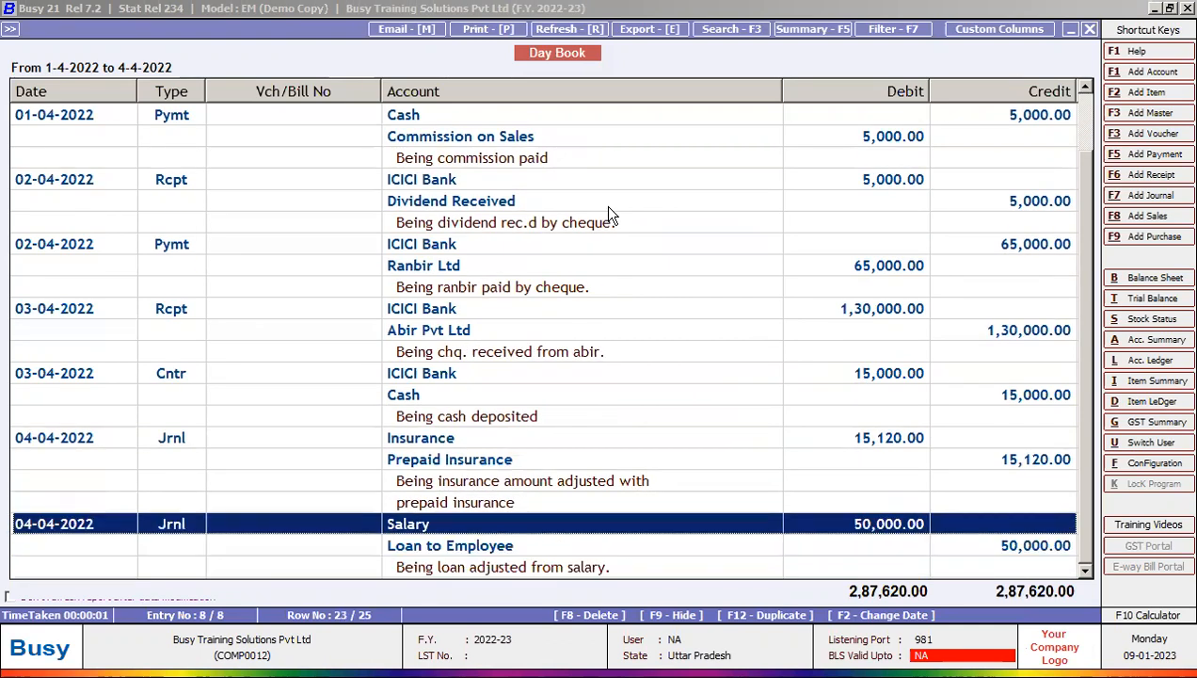
{"action": "key", "text": "Up"}
{"action": "key", "text": "Up"}
{"action": "key", "text": "Up"}
{"action": "key", "text": "Up"}
{"action": "key", "text": "Up"}
{"action": "key", "text": "Up"}
{"action": "key", "text": "Up"}
{"action": "key", "text": "Up"}
{"action": "key", "text": "Up"}
{"action": "key", "text": "Up"}
{"action": "key", "text": "Up"}
{"action": "key", "text": "Up"}
{"action": "key", "text": "Up"}
{"action": "key", "text": "Up"}
{"action": "key", "text": "Up"}
{"action": "key", "text": "Up"}
{"action": "key", "text": "Up"}
{"action": "key", "text": "Up"}
{"action": "key", "text": "Up"}
{"action": "key", "text": "Up"}
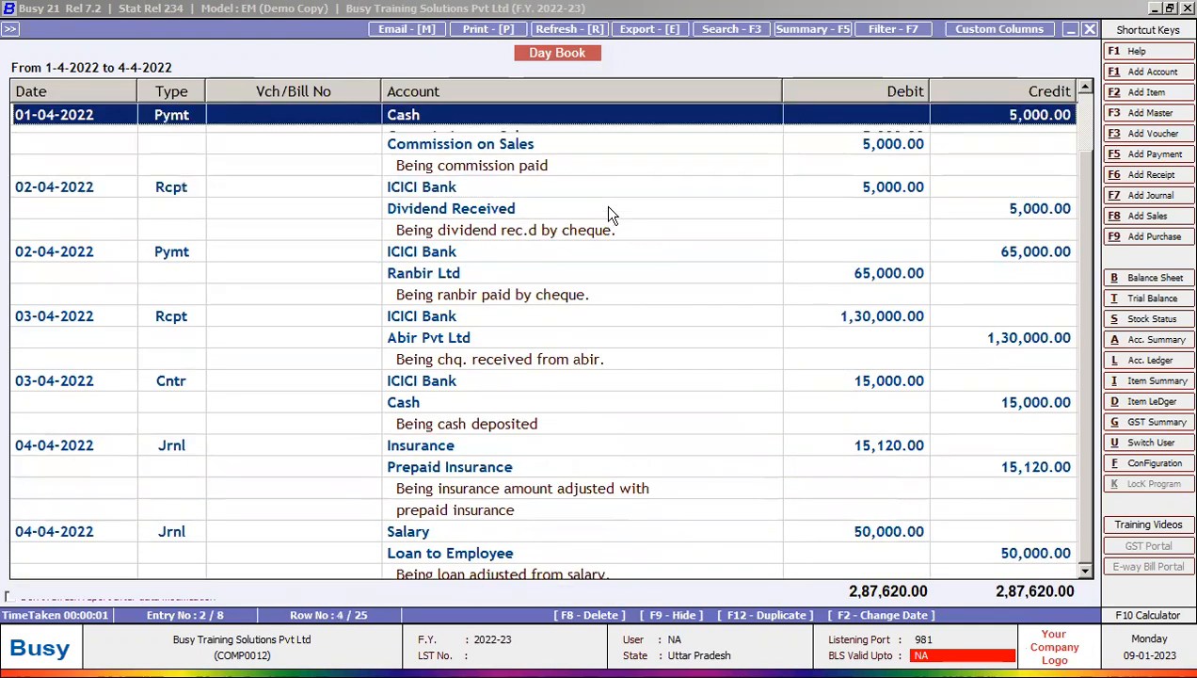
{"action": "key", "text": "Down"}
{"action": "key", "text": "Down"}
{"action": "key", "text": "Down"}
{"action": "key", "text": "Down"}
{"action": "key", "text": "Down"}
{"action": "key", "text": "Down"}
{"action": "key", "text": "Down"}
{"action": "key", "text": "Down"}
{"action": "key", "text": "Down"}
{"action": "key", "text": "Down"}
{"action": "key", "text": "Down"}
{"action": "key", "text": "Down"}
{"action": "key", "text": "Down"}
{"action": "key", "text": "Down"}
{"action": "key", "text": "Down"}
{"action": "key", "text": "Down"}
{"action": "key", "text": "Down"}
{"action": "key", "text": "Down"}
{"action": "key", "text": "Down"}
{"action": "key", "text": "Down"}
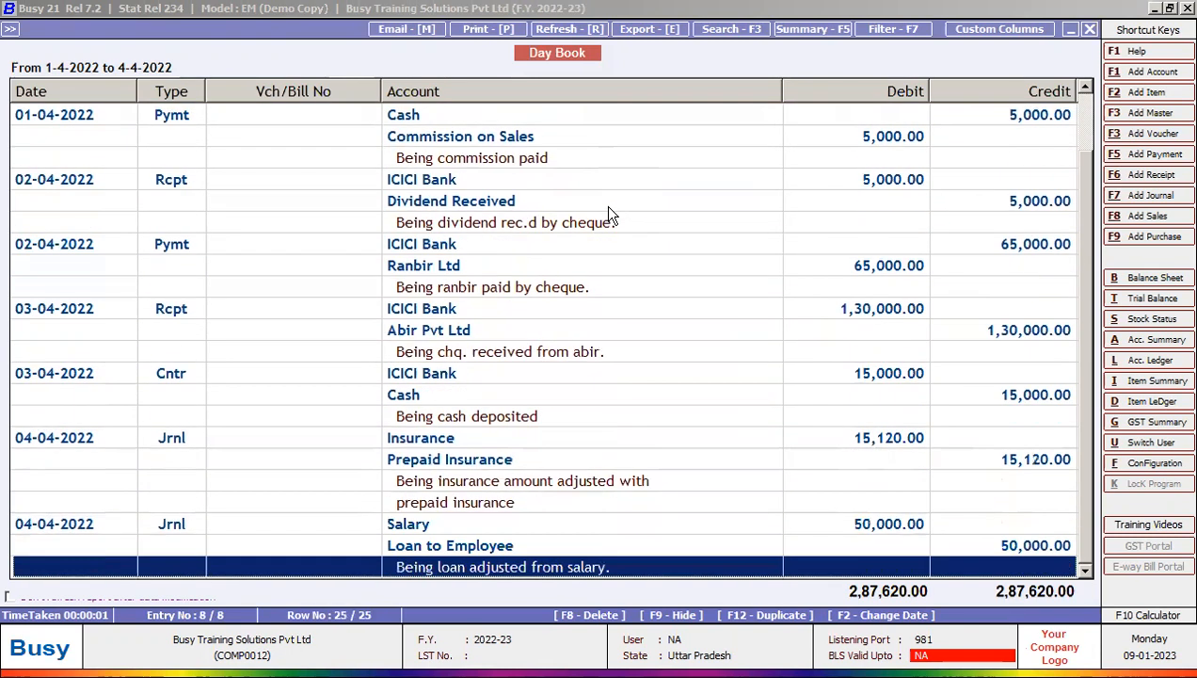
{"action": "key", "text": "Up"}
{"action": "key", "text": "Up"}
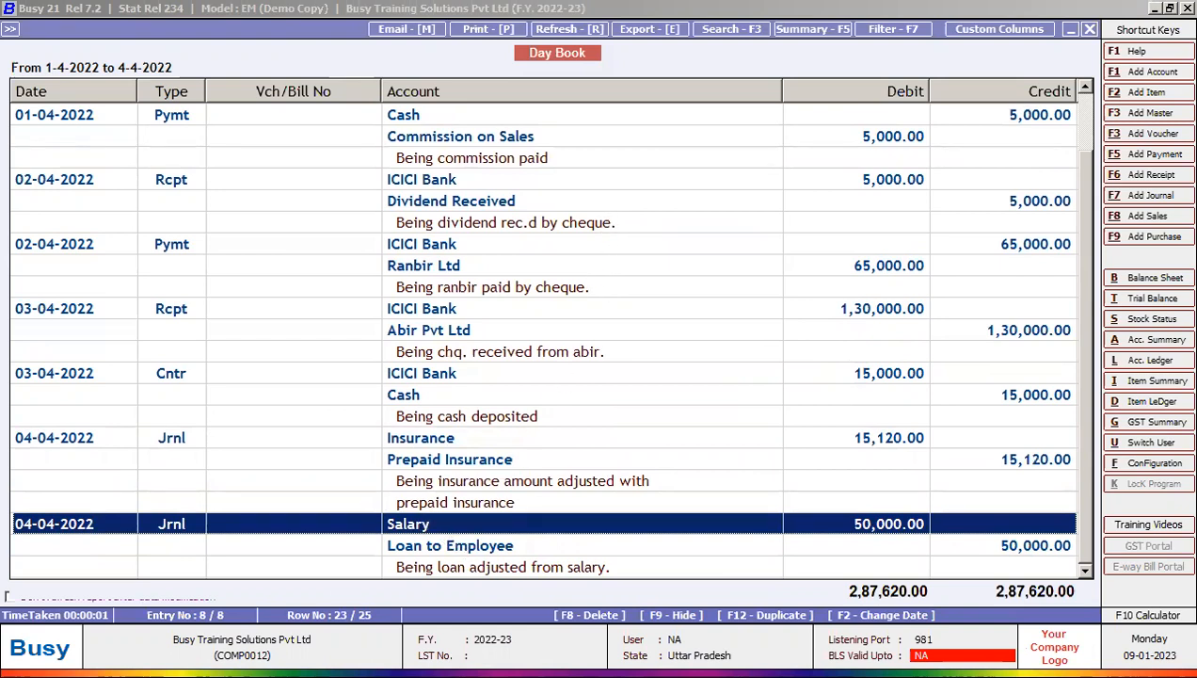
- Highlight the line "Rs. 2500 paid for Stationery in cash" on slide 28 in PowerPoint, and return to Busy to close the Day Book
{"action": "key", "text": "alt+Tab"}
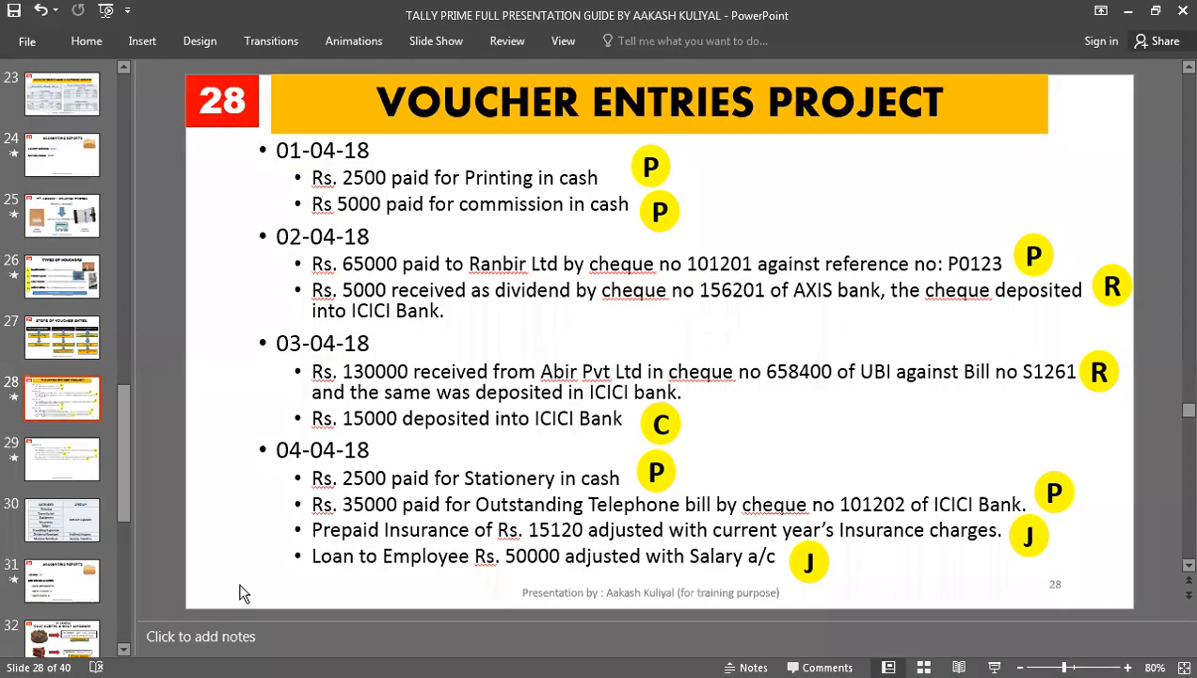
{"action": "double_click", "coordinate": [427, 532]}
{"action": "left_click", "coordinate": [387, 532]}
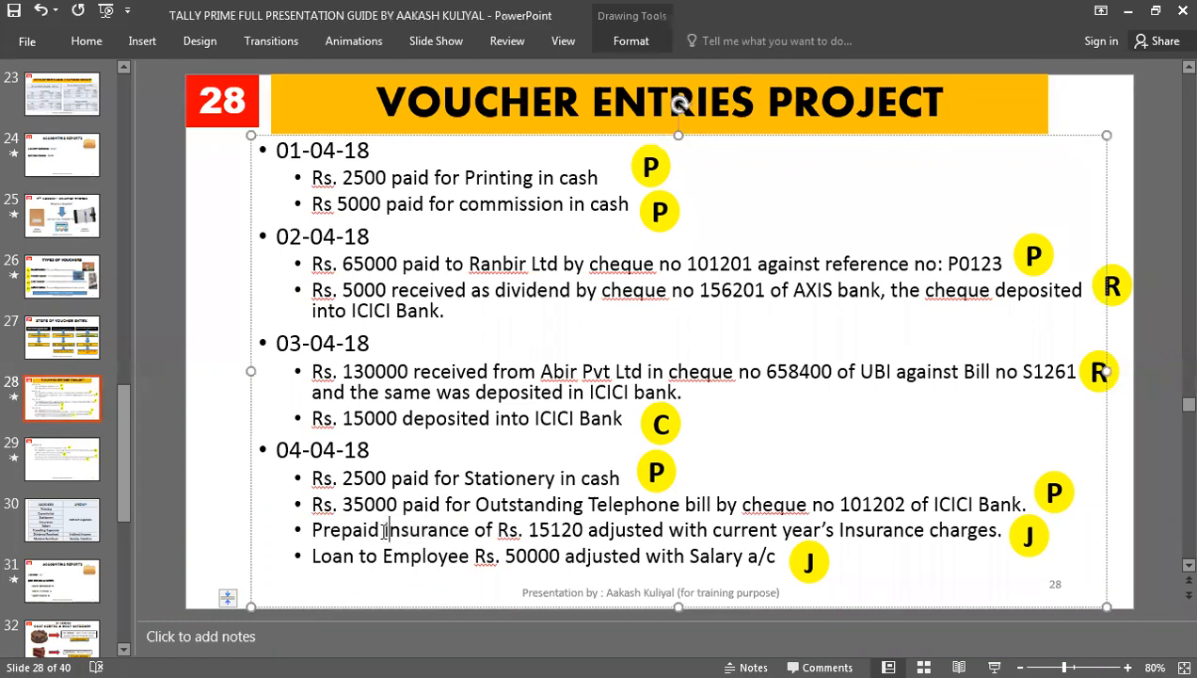
{"action": "left_click", "coordinate": [376, 477]}
{"action": "left_click_drag", "start_coordinate": [317, 478], "coordinate": [609, 484]}
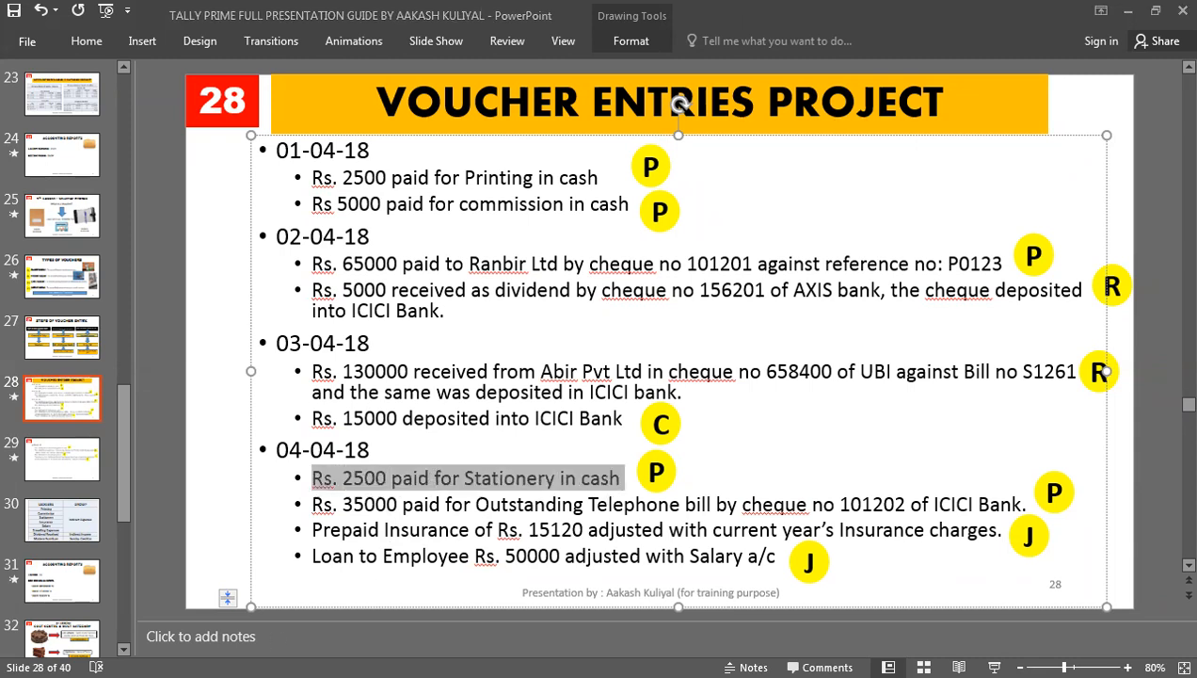
{"action": "key", "text": "alt+Tab"}
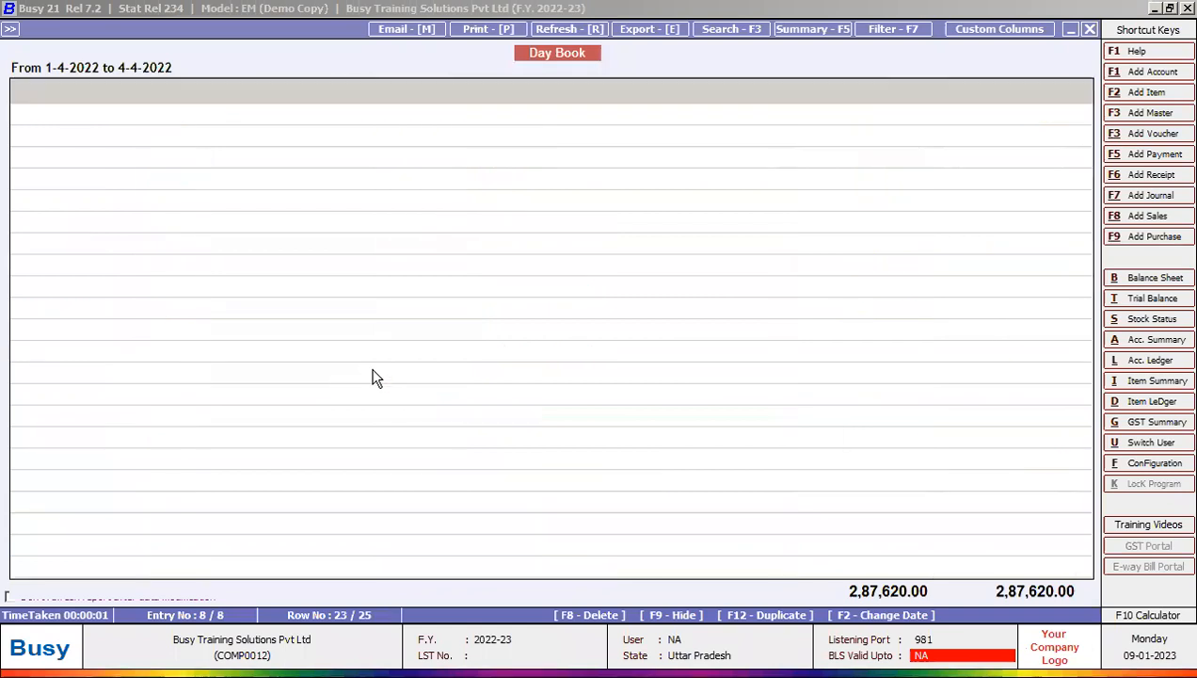
{"action": "key", "text": "Escape"}
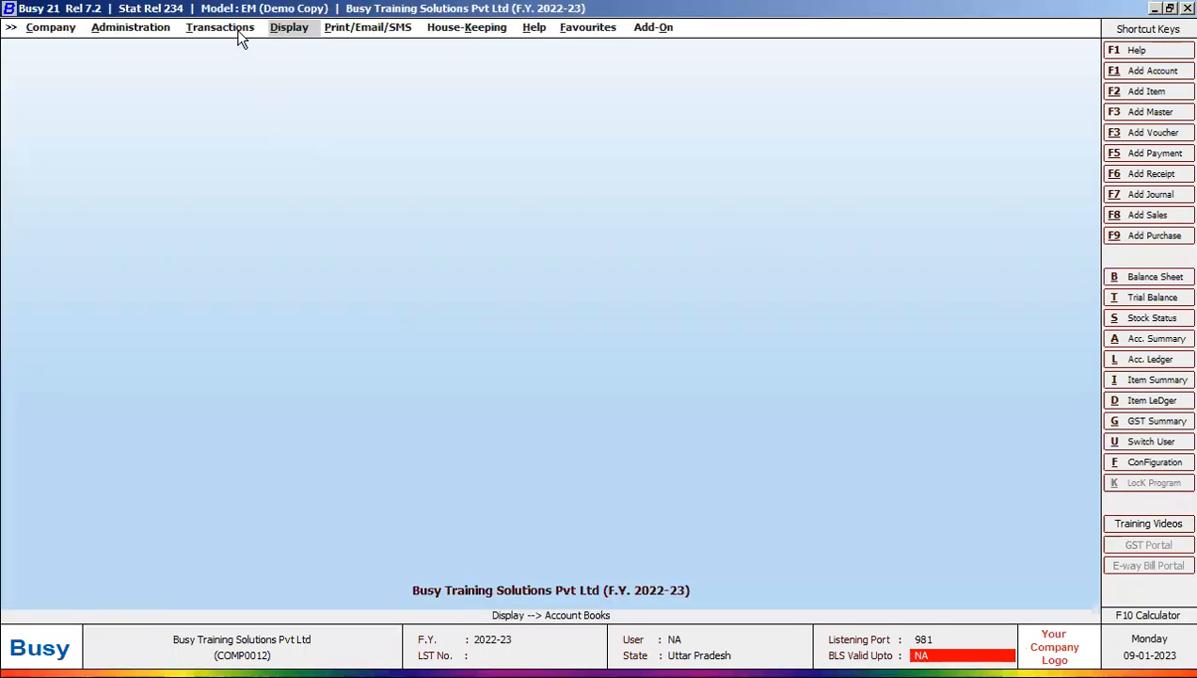
{"action": "left_click", "coordinate": [236, 31]}
{"action": "left_click", "coordinate": [234, 124]}
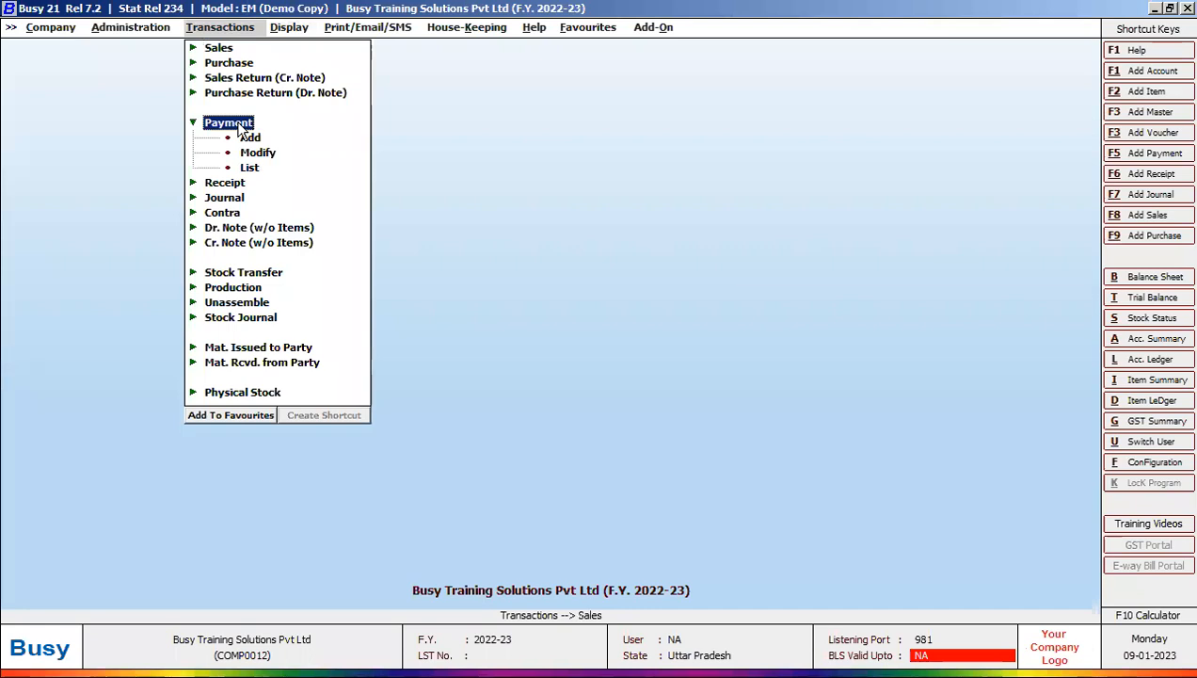
{"action": "left_click", "coordinate": [250, 139]}
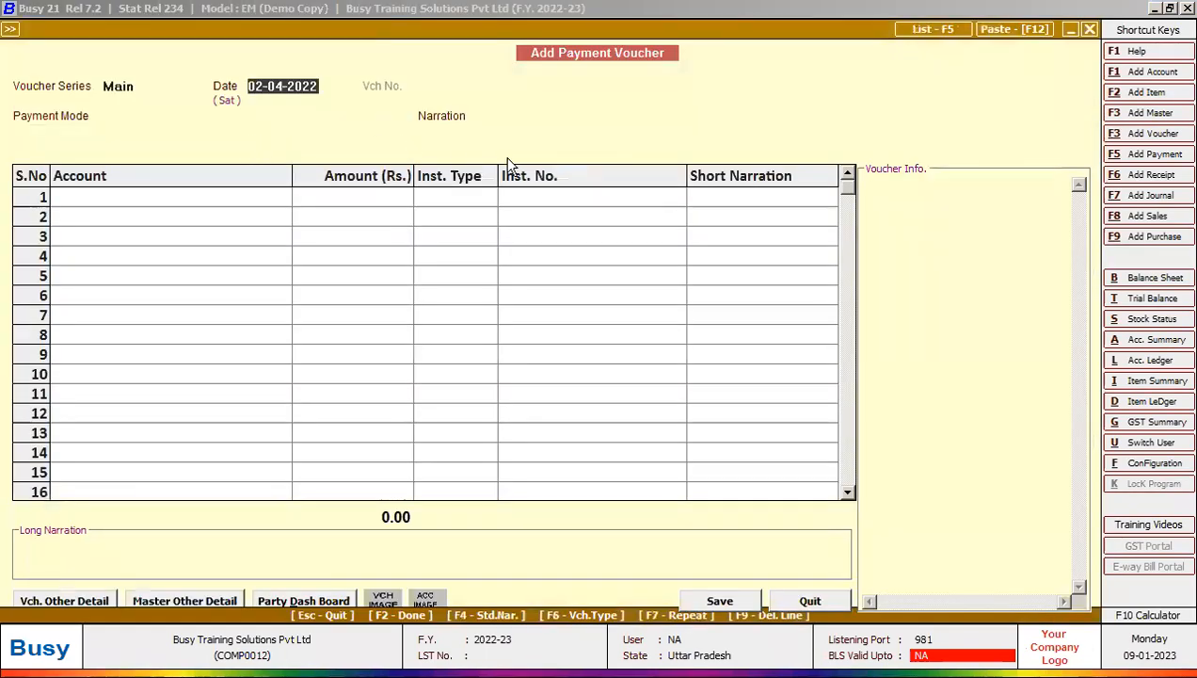
{"action": "key", "text": "Escape"}
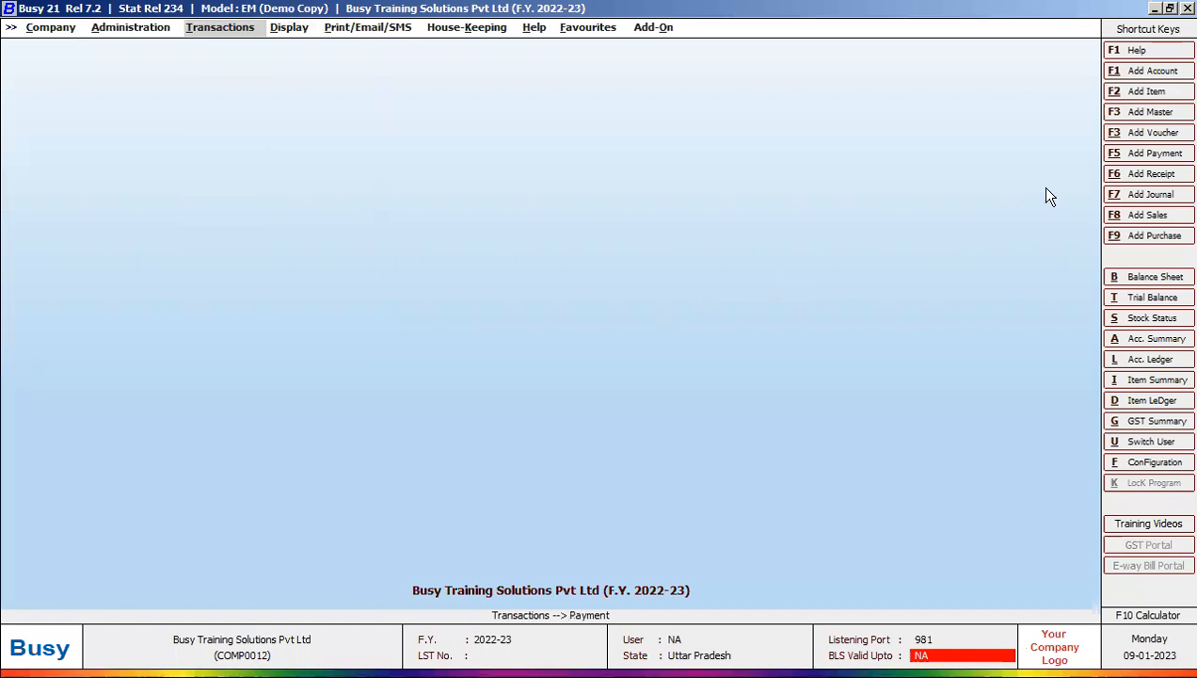
- Start a new payment voucher in the Main series dated 04-04-2022
{"action": "left_click", "coordinate": [1115, 160]}
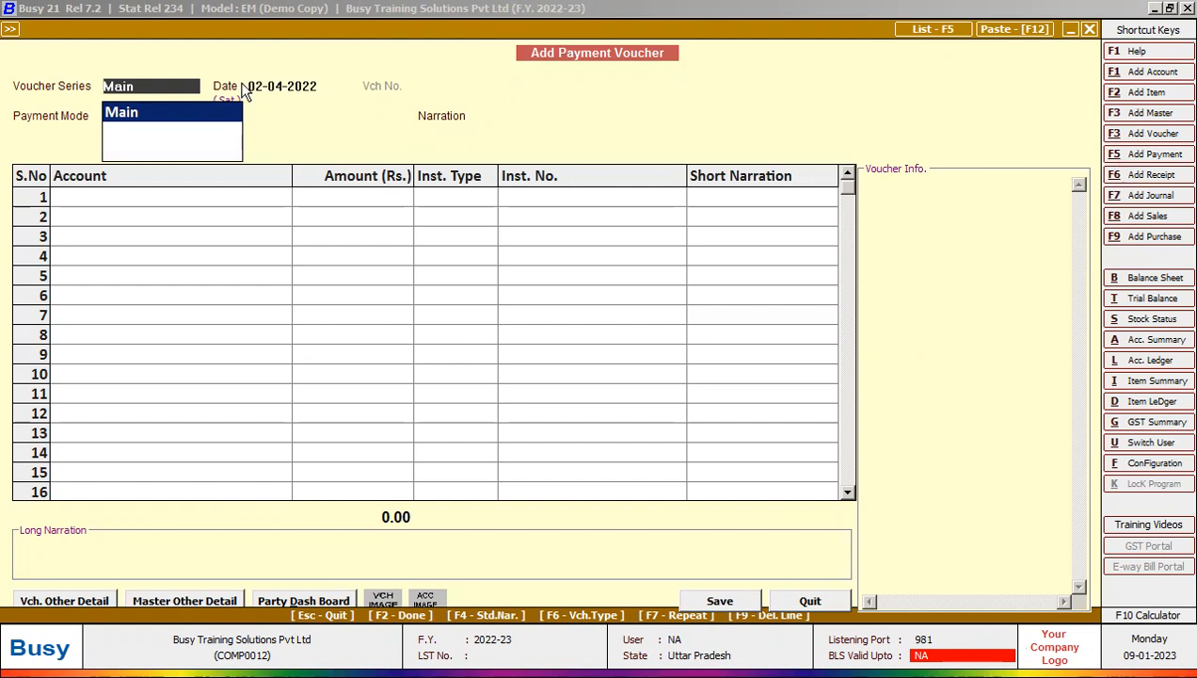
{"action": "key", "text": "Return"}
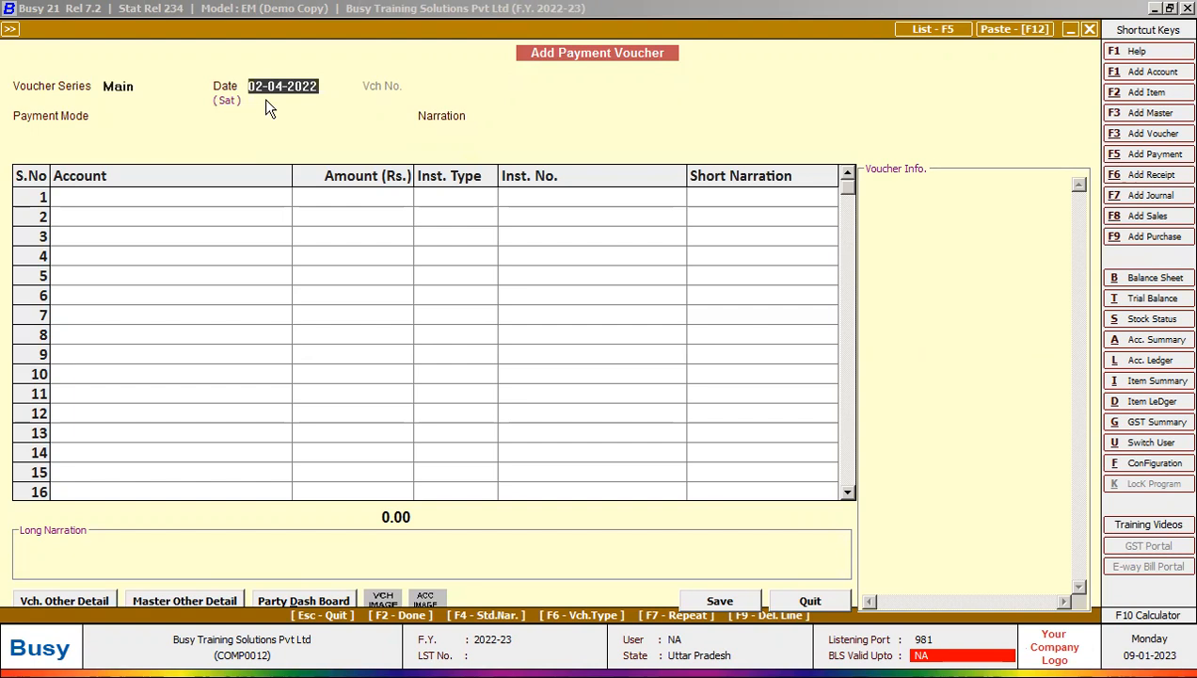
{"action": "type", "text": "4/4"}
{"action": "key", "text": "Return"}
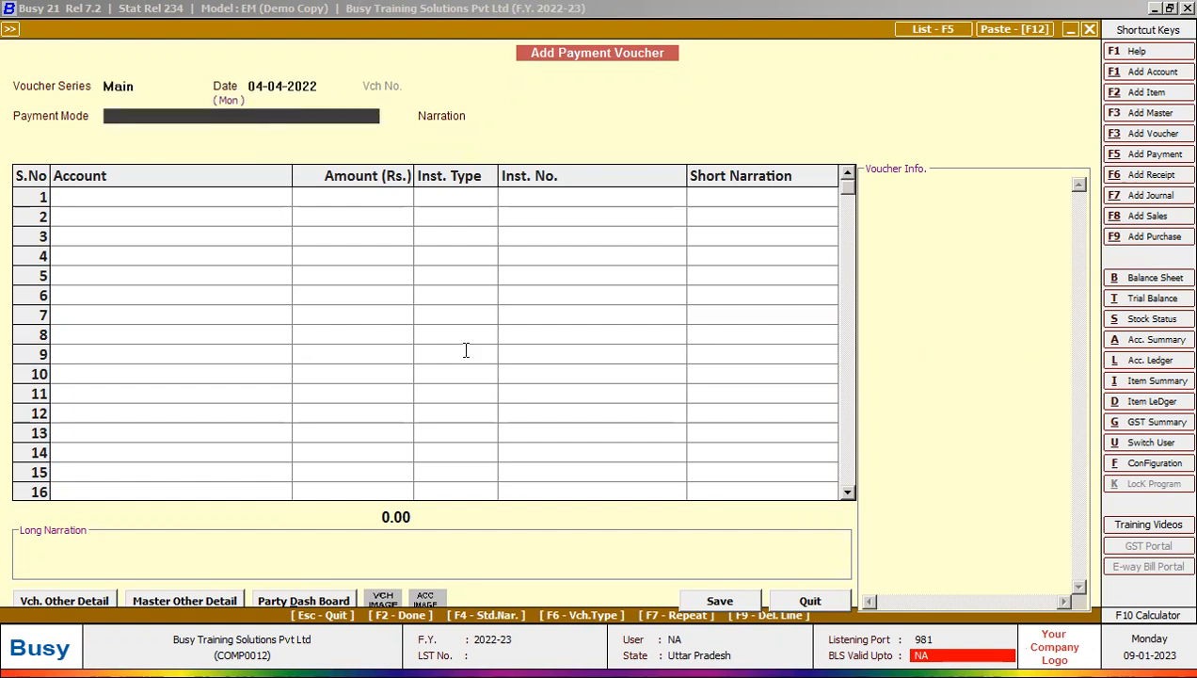
- Recheck the stationery entry in PowerPoint and set the payment mode to Cash in Busy, leaving the narration blank
{"action": "key", "text": "alt+Tab"}
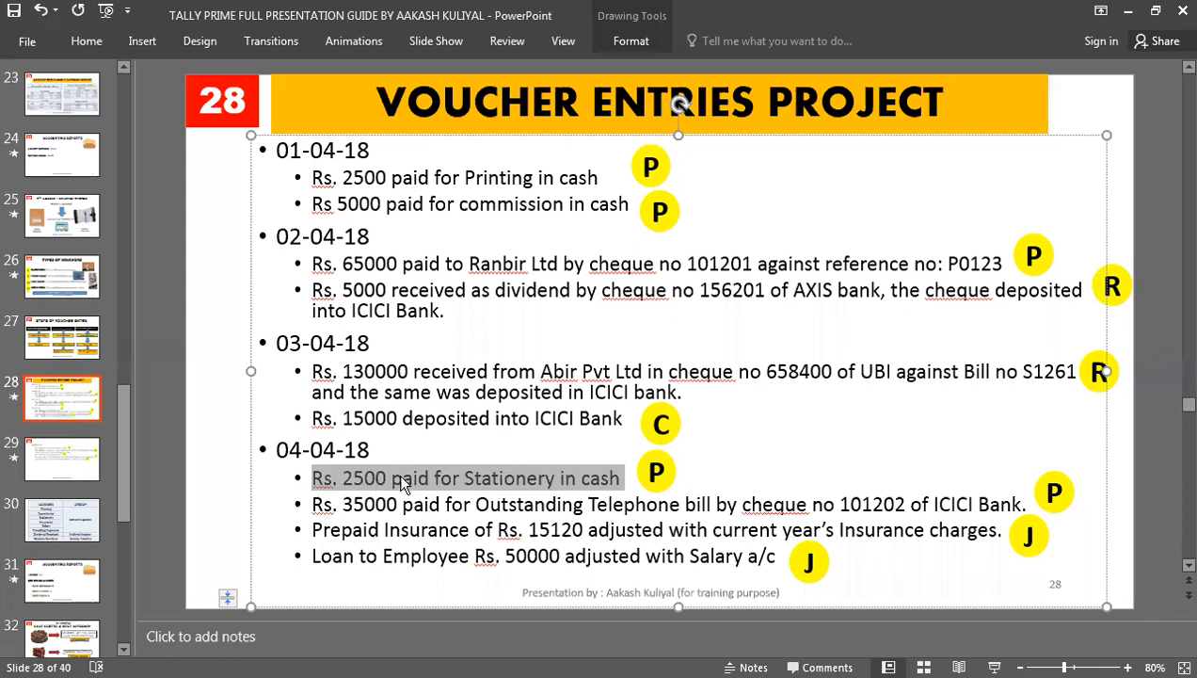
{"action": "key", "text": "alt+Tab"}
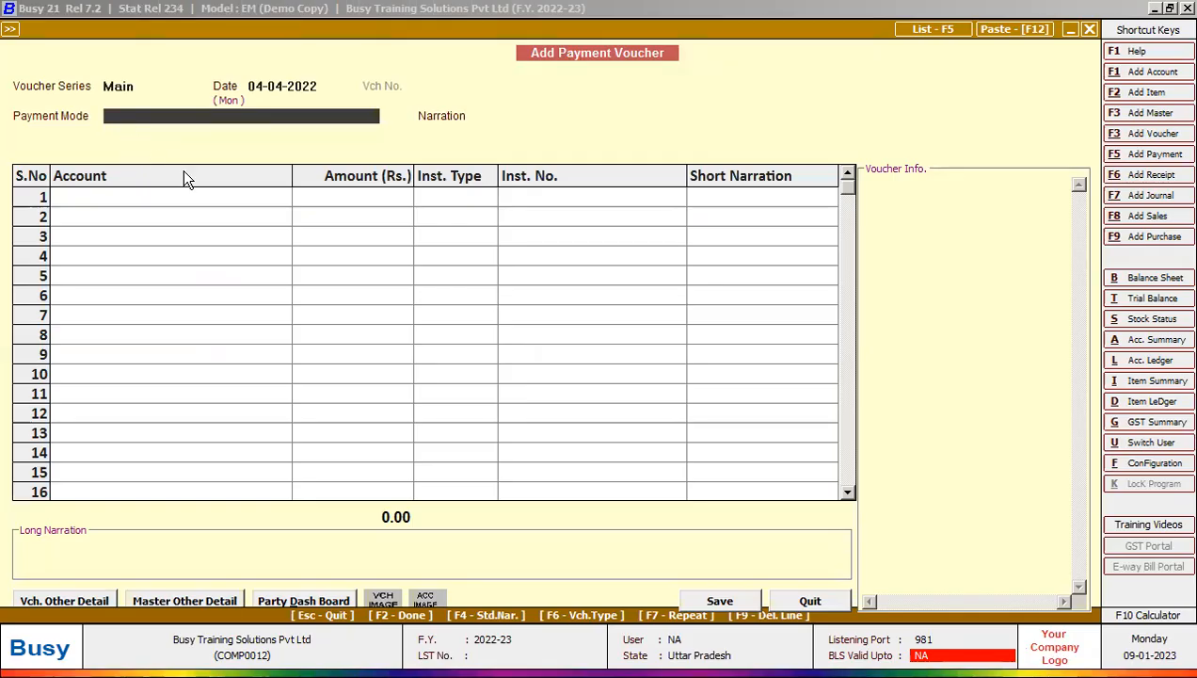
{"action": "key", "text": "alt+Tab"}
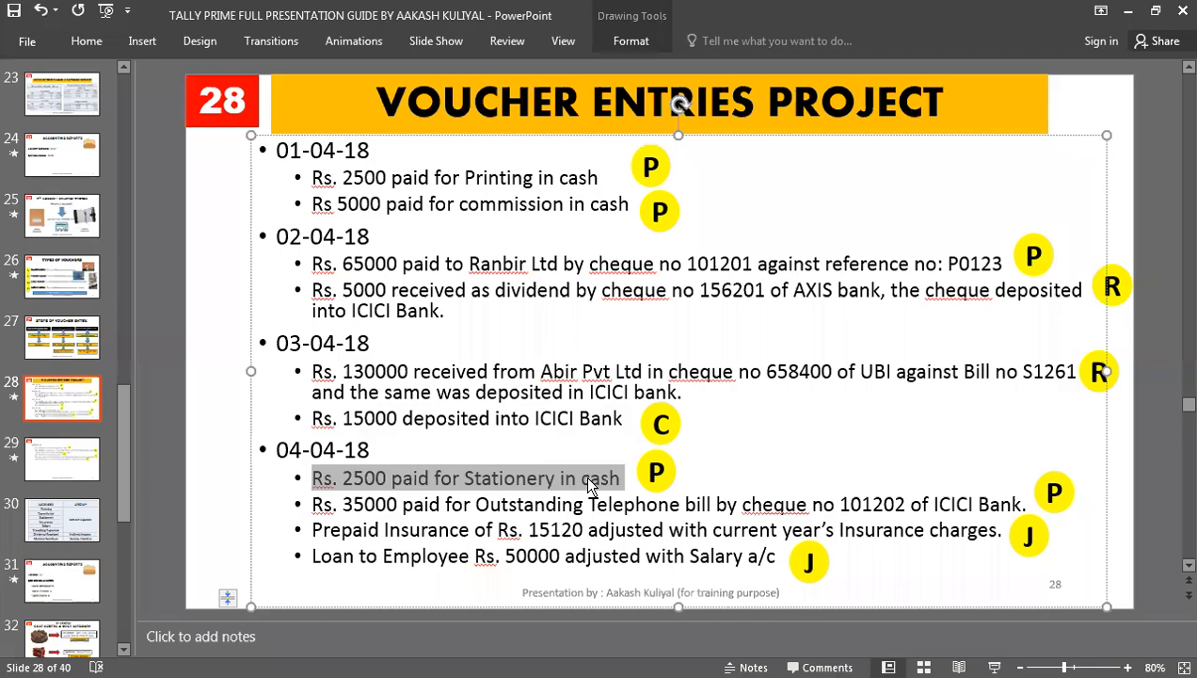
{"action": "key", "text": "alt+Tab"}
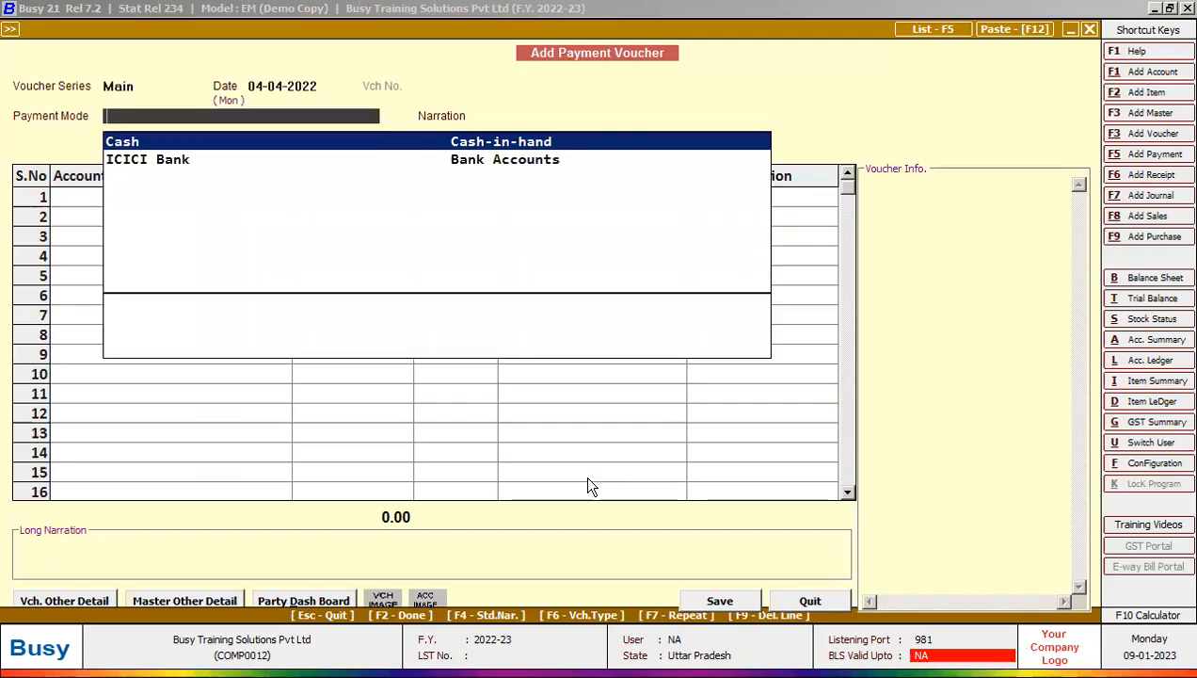
{"action": "key", "text": "Down"}
{"action": "key", "text": "Up"}
{"action": "key", "text": "Return"}
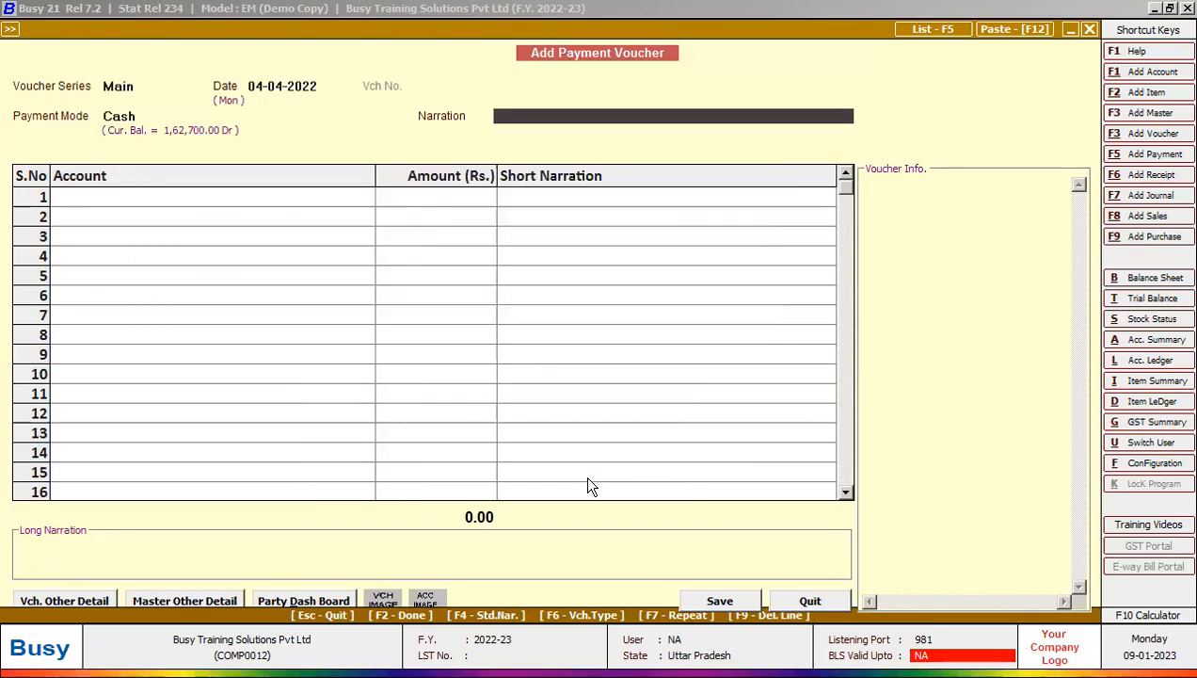
{"action": "key", "text": "Return"}
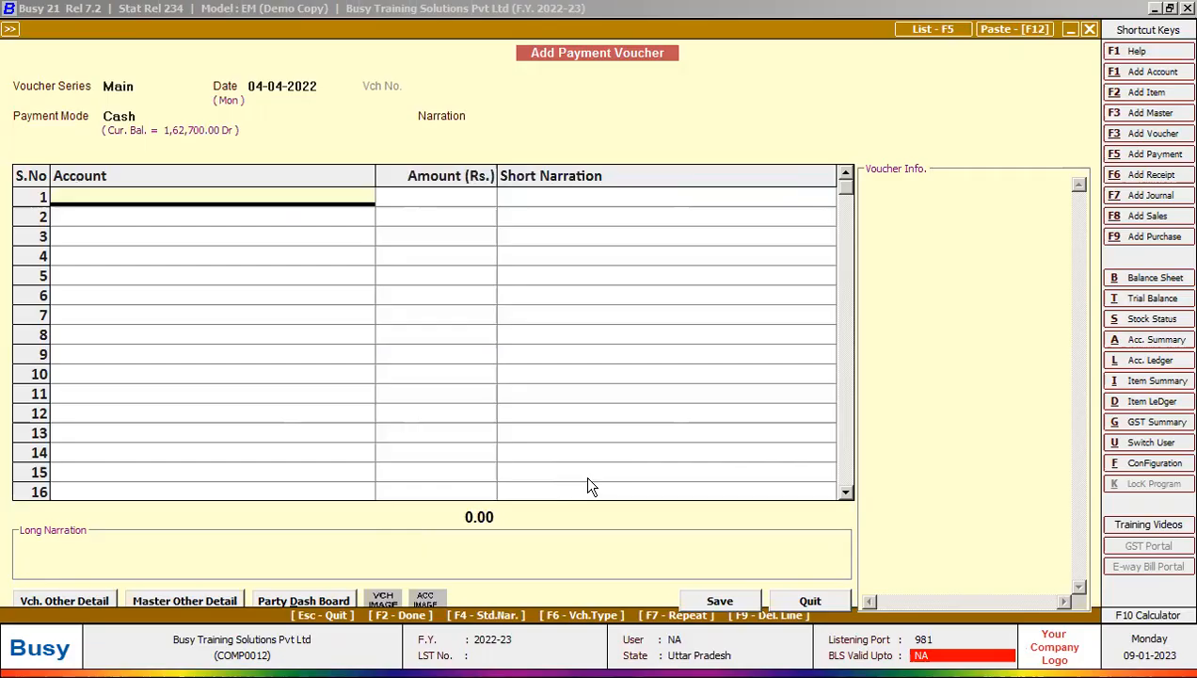
- Select Printing & Stationery as the account on the voucher's first line
{"action": "type", "text": "sta"}
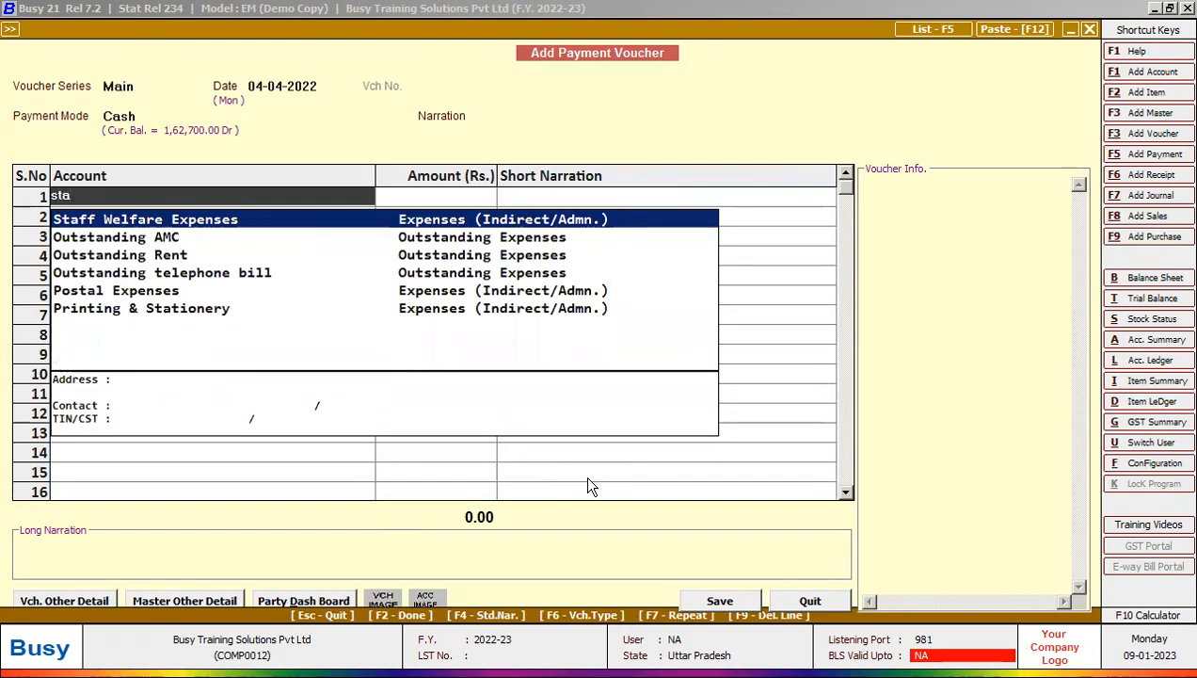
{"action": "key", "text": "Down"}
{"action": "key", "text": "Down"}
{"action": "key", "text": "Down"}
{"action": "key", "text": "Down"}
{"action": "key", "text": "Down"}
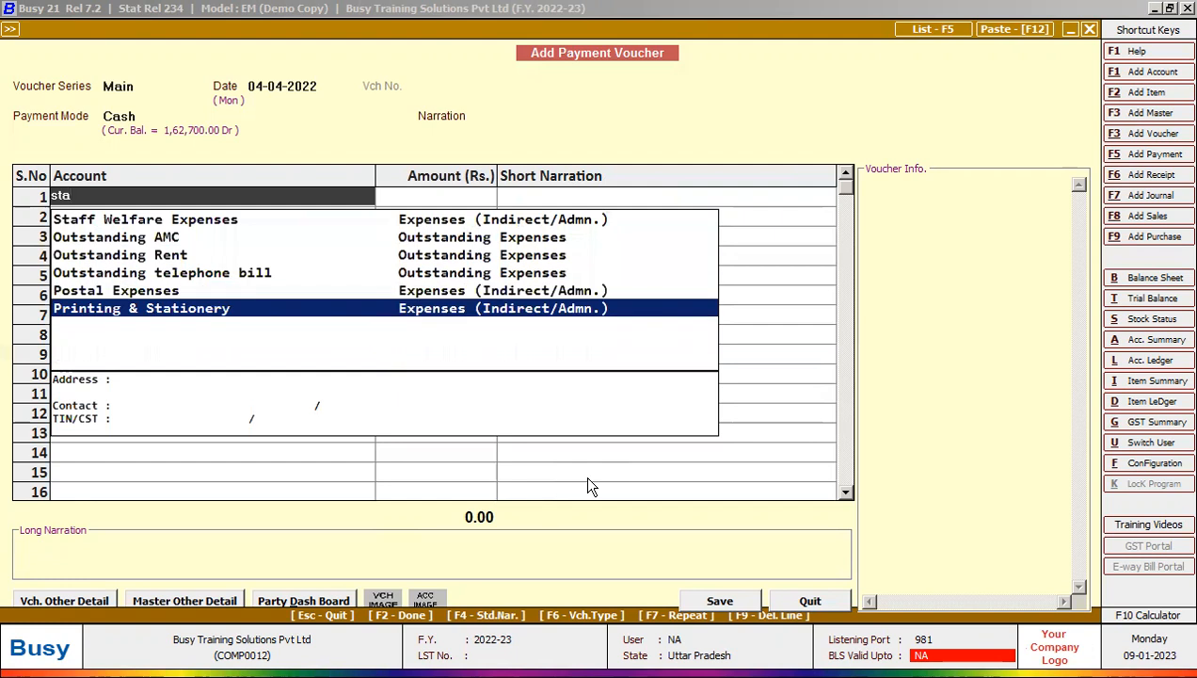
{"action": "key", "text": "Return"}
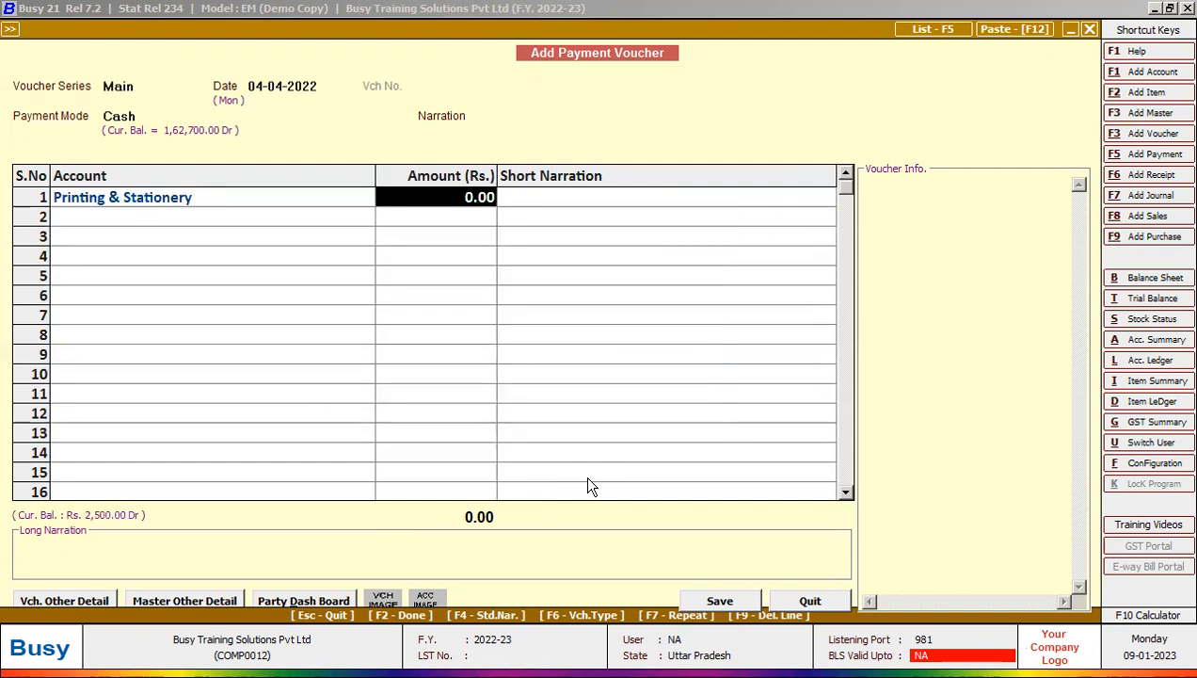
- Set the Printing & Stationery amount to 2500 and save the voucher with its narrations left blank
{"action": "type", "text": "2500"}
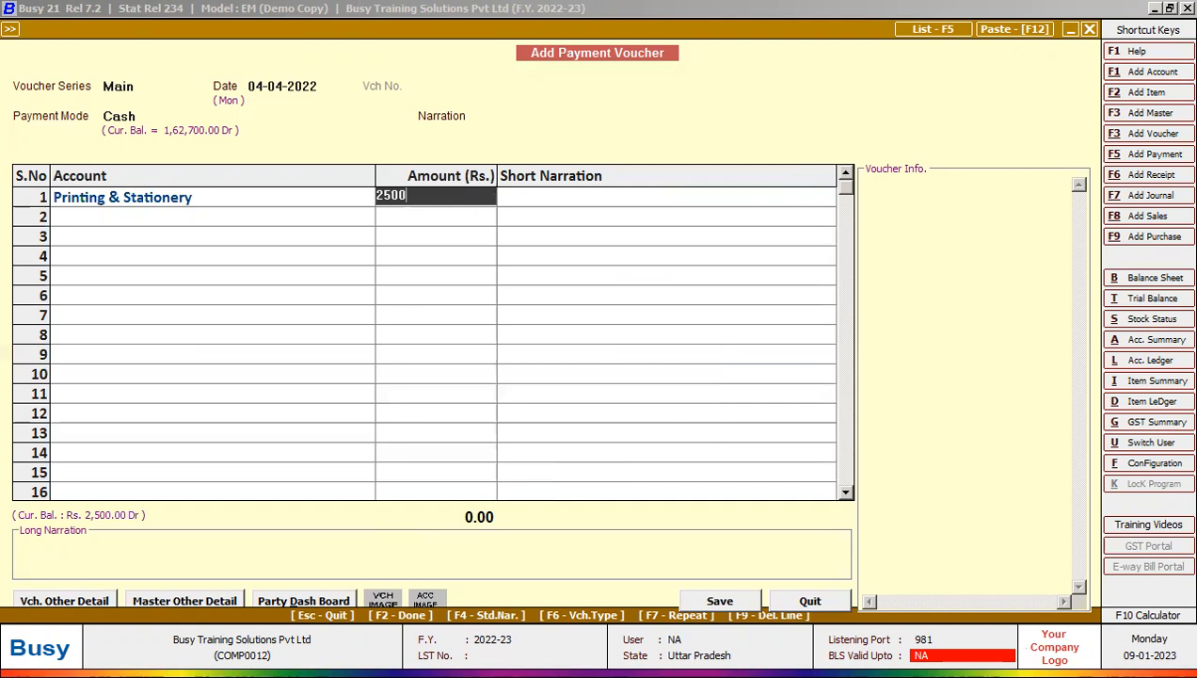
{"action": "key", "text": "Return"}
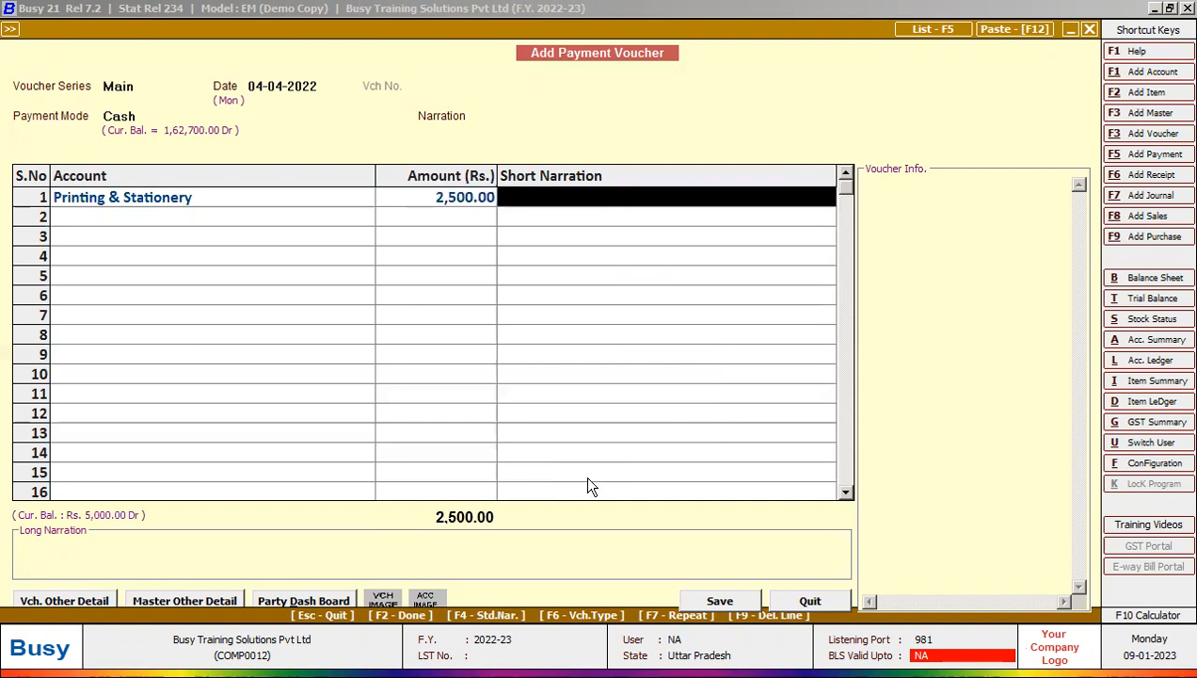
{"action": "key", "text": "Return"}
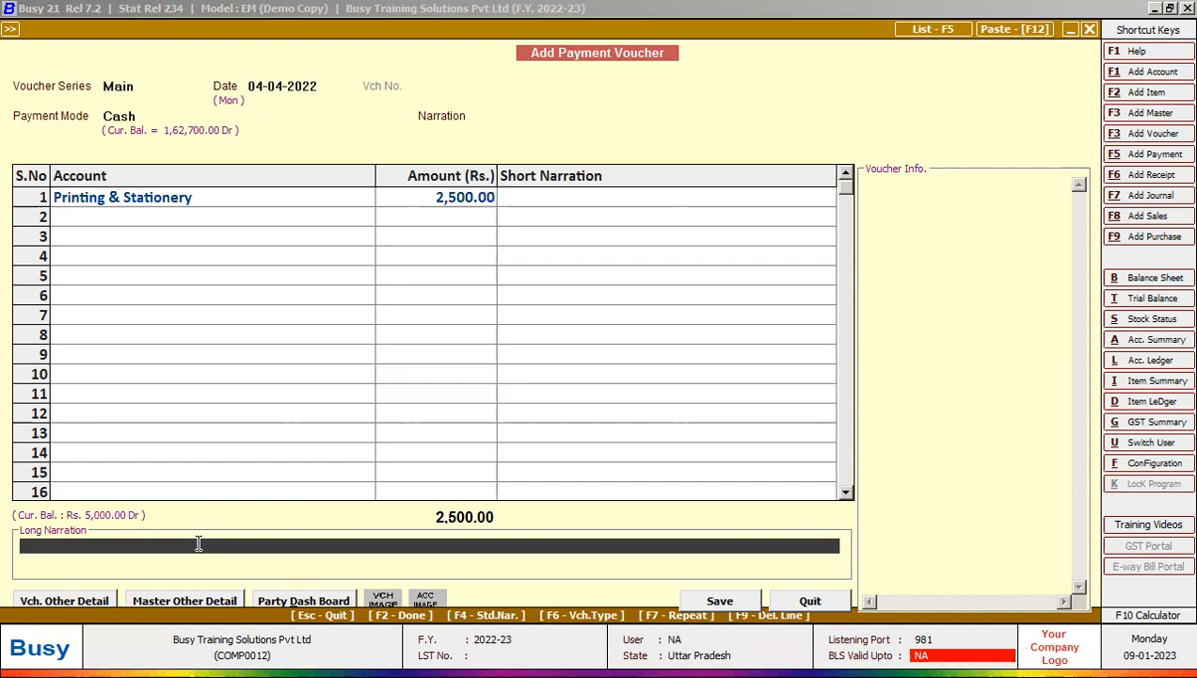
{"action": "left_click", "coordinate": [707, 606]}
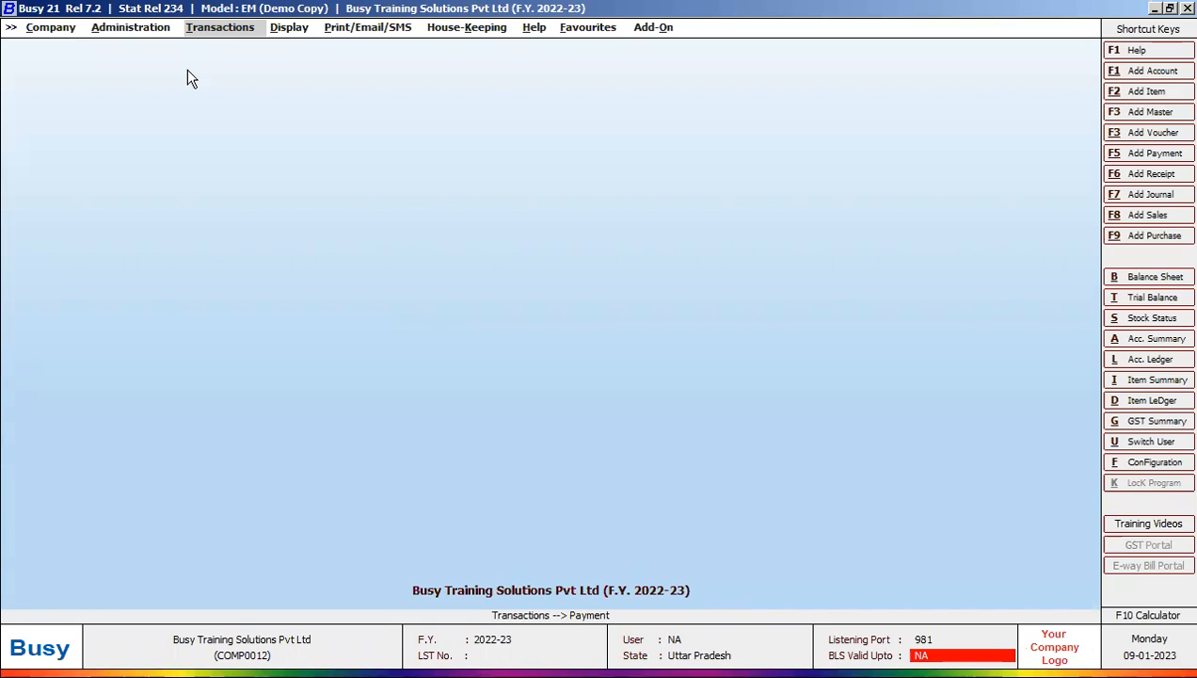
{"action": "left_click", "coordinate": [134, 28]}
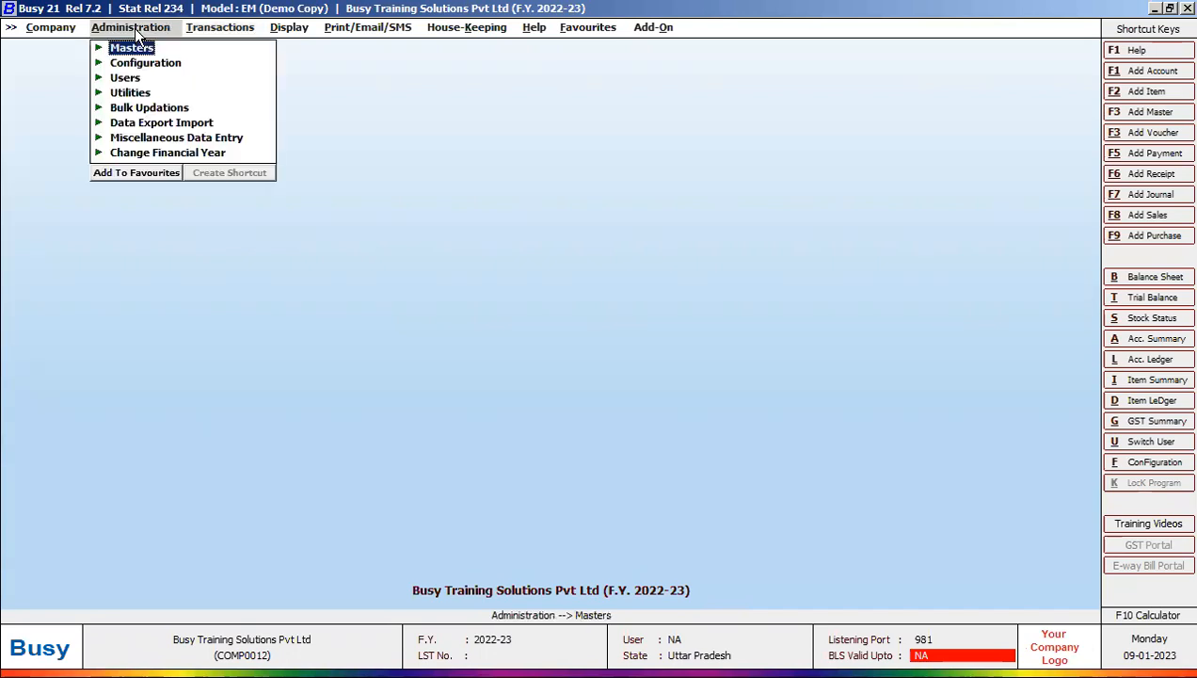
{"action": "left_click", "coordinate": [137, 63]}
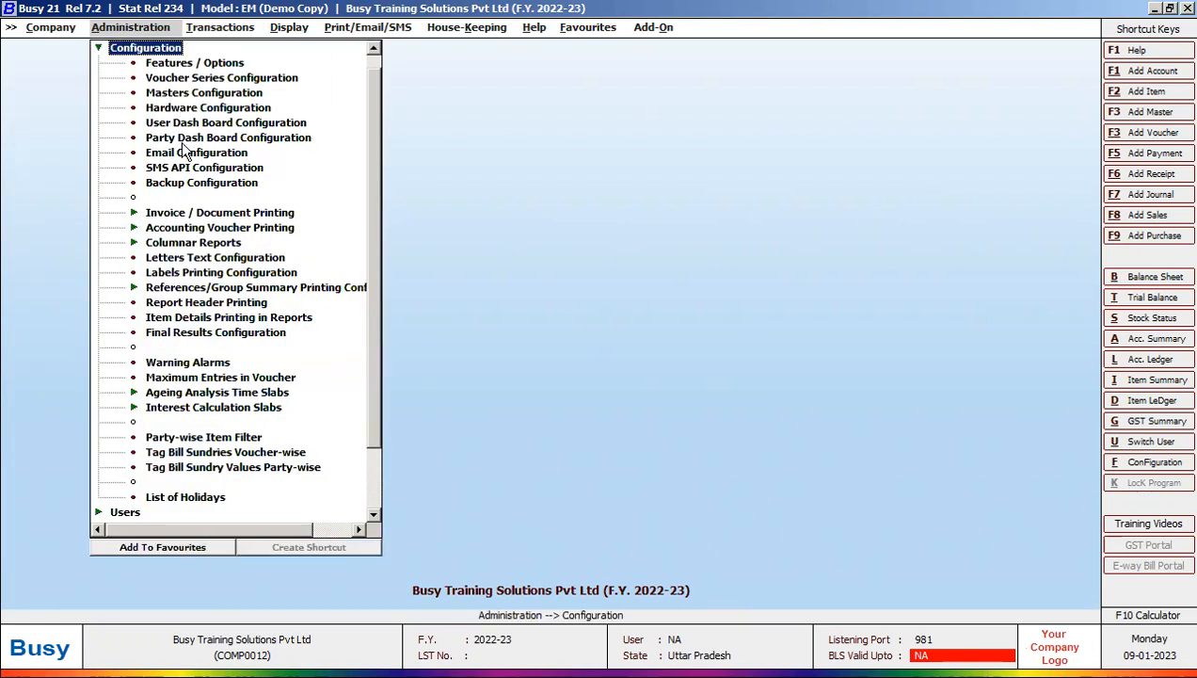
{"action": "key", "text": "Down"}
{"action": "key", "text": "Down"}
{"action": "key", "text": "Down"}
{"action": "key", "text": "Down"}
{"action": "key", "text": "Down"}
{"action": "key", "text": "Down"}
{"action": "key", "text": "Down"}
{"action": "key", "text": "Down"}
{"action": "key", "text": "Down"}
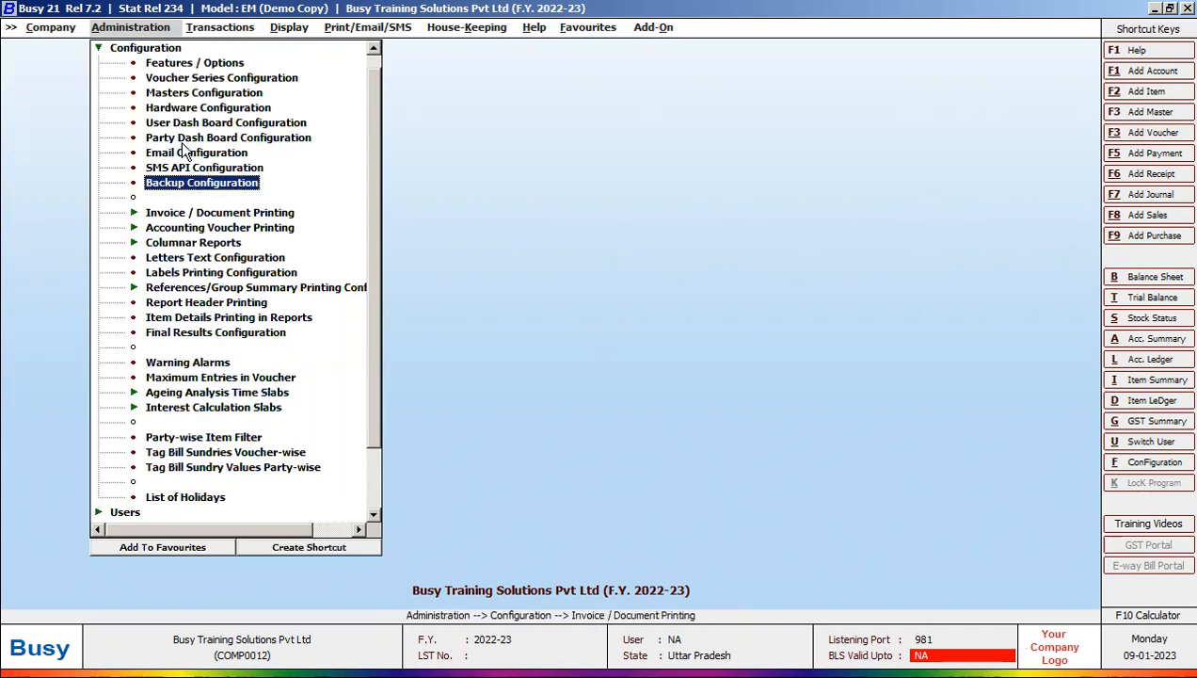
{"action": "key", "text": "Down"}
{"action": "key", "text": "Down"}
{"action": "key", "text": "Down"}
{"action": "key", "text": "Down"}
{"action": "key", "text": "Down"}
{"action": "key", "text": "Down"}
{"action": "key", "text": "Down"}
{"action": "key", "text": "Down"}
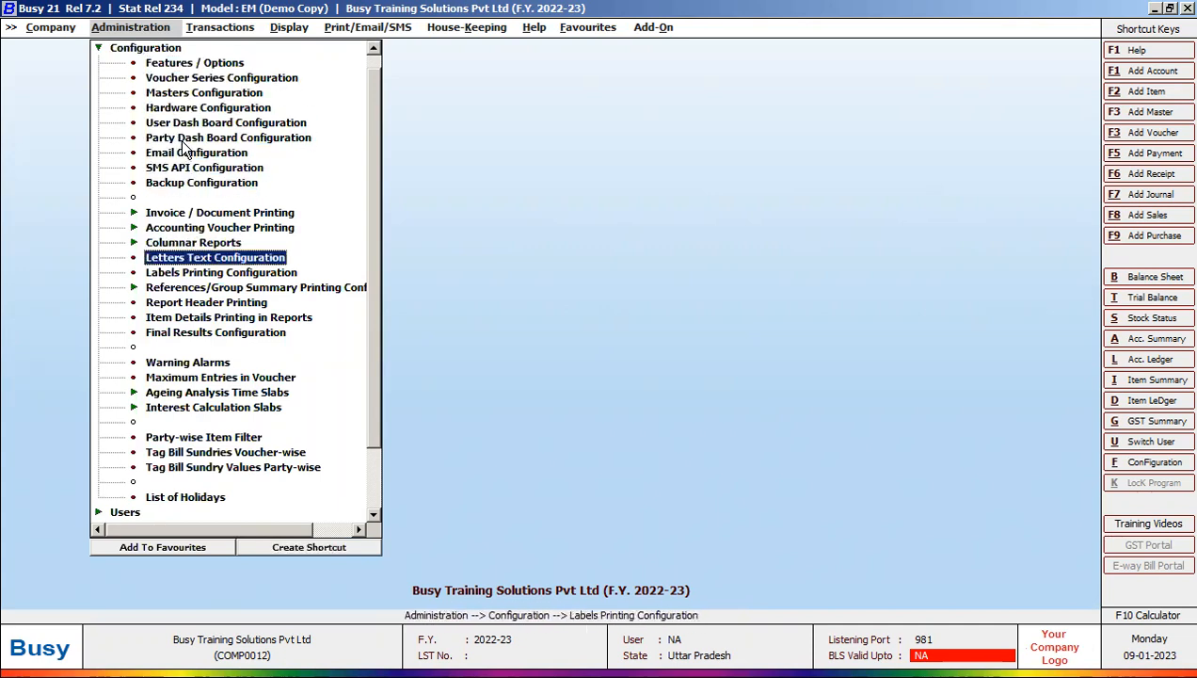
{"action": "key", "text": "Down"}
{"action": "key", "text": "Down"}
{"action": "key", "text": "Down"}
{"action": "key", "text": "Down"}
{"action": "key", "text": "Down"}
{"action": "key", "text": "Down"}
{"action": "key", "text": "Down"}
{"action": "key", "text": "Down"}
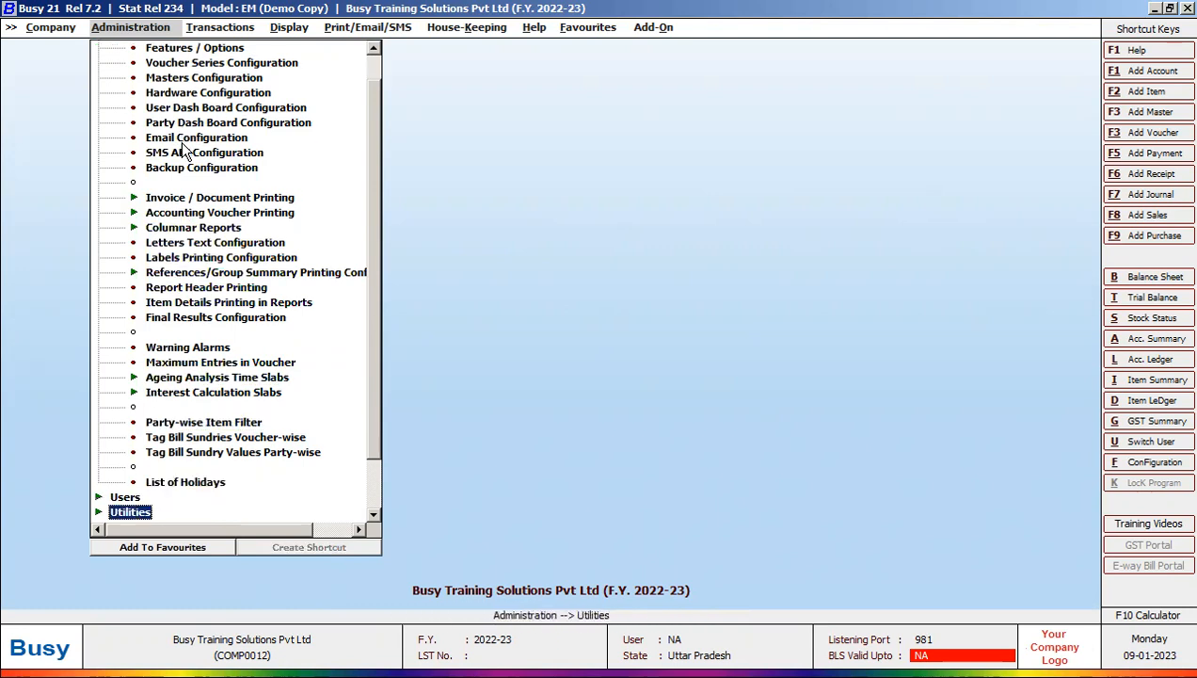
{"action": "key", "text": "Up"}
{"action": "key", "text": "Up"}
{"action": "key", "text": "Return"}
{"action": "key", "text": "Down"}
{"action": "key", "text": "Down"}
{"action": "key", "text": "Down"}
{"action": "key", "text": "Down"}
{"action": "key", "text": "Down"}
{"action": "key", "text": "Down"}
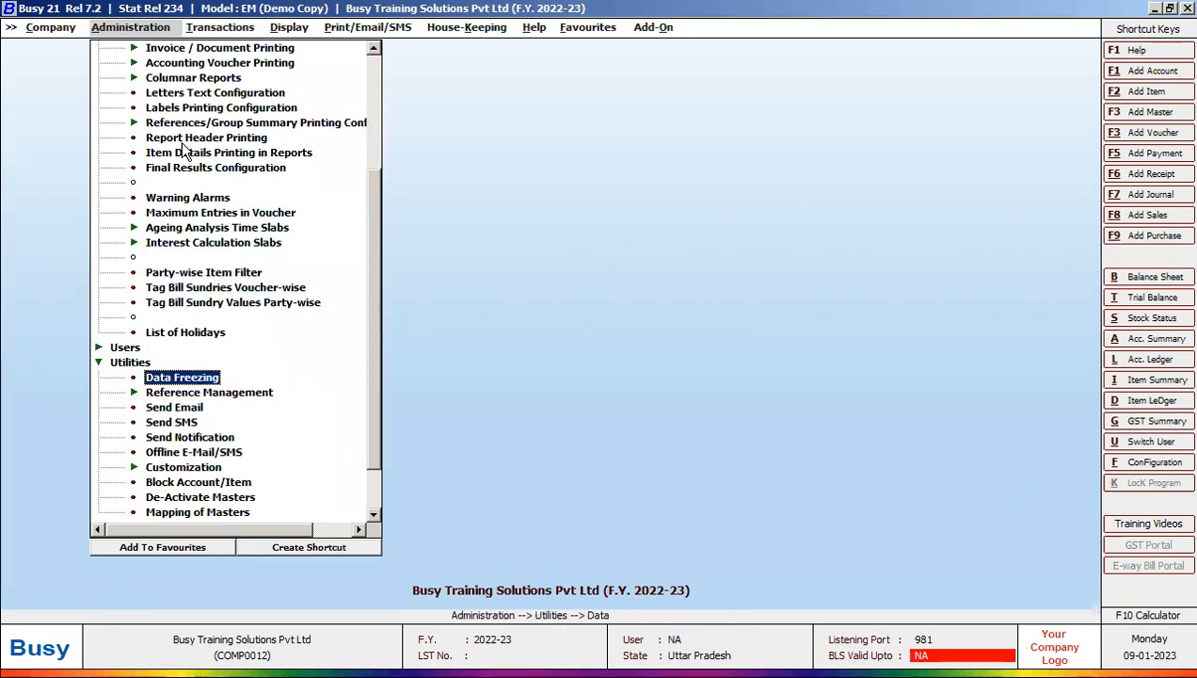
{"action": "key", "text": "Down"}
{"action": "key", "text": "Down"}
{"action": "key", "text": "Down"}
{"action": "key", "text": "Down"}
{"action": "key", "text": "Down"}
{"action": "key", "text": "Down"}
{"action": "key", "text": "Down"}
{"action": "key", "text": "Down"}
{"action": "key", "text": "Down"}
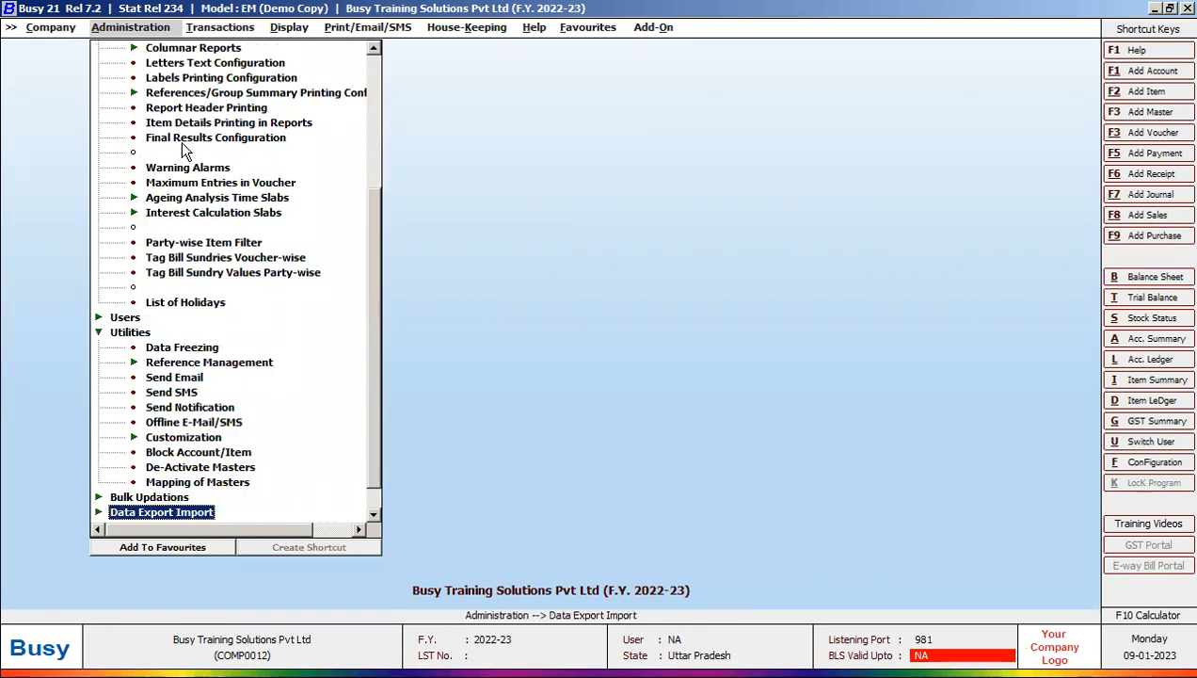
{"action": "key", "text": "Up"}
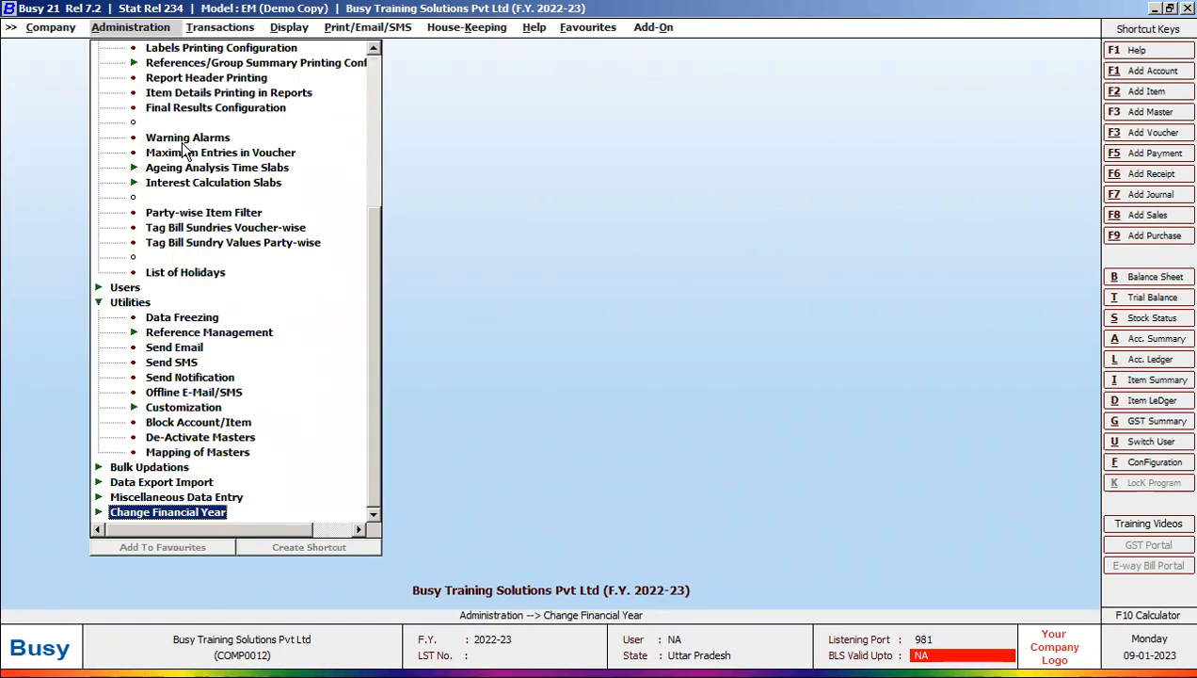
{"action": "key", "text": "Escape"}
{"action": "key", "text": "Escape"}
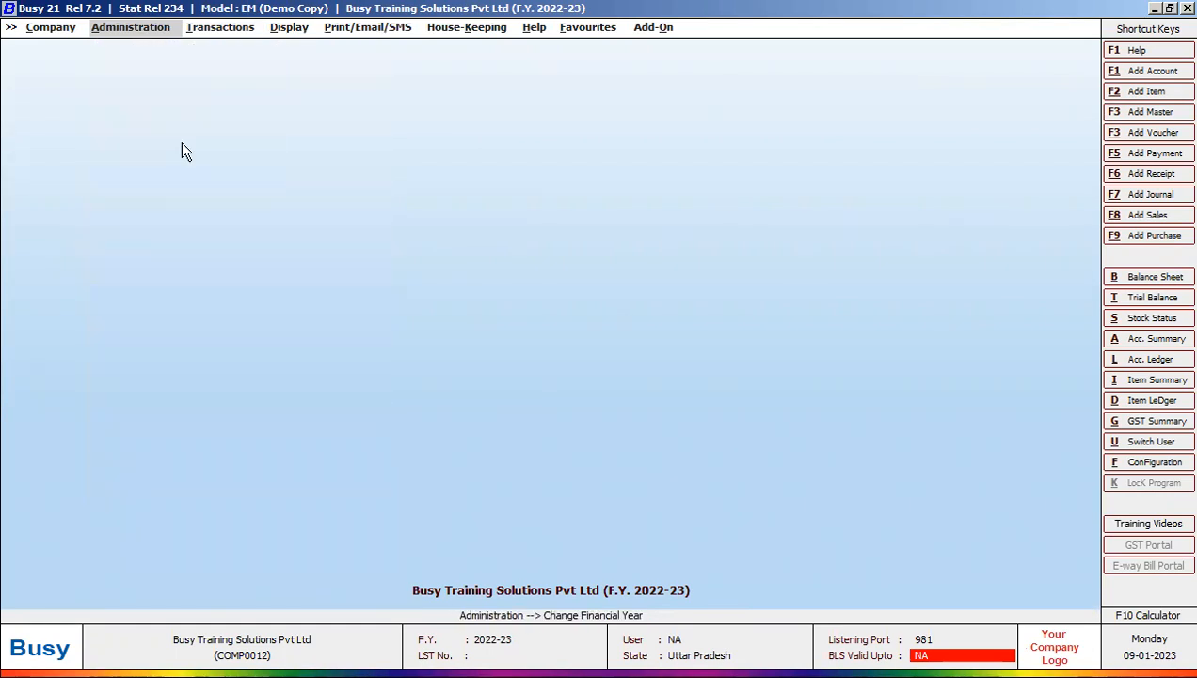
- Open a blank standard narration master for adding a new entry
{"action": "key", "text": "Return"}
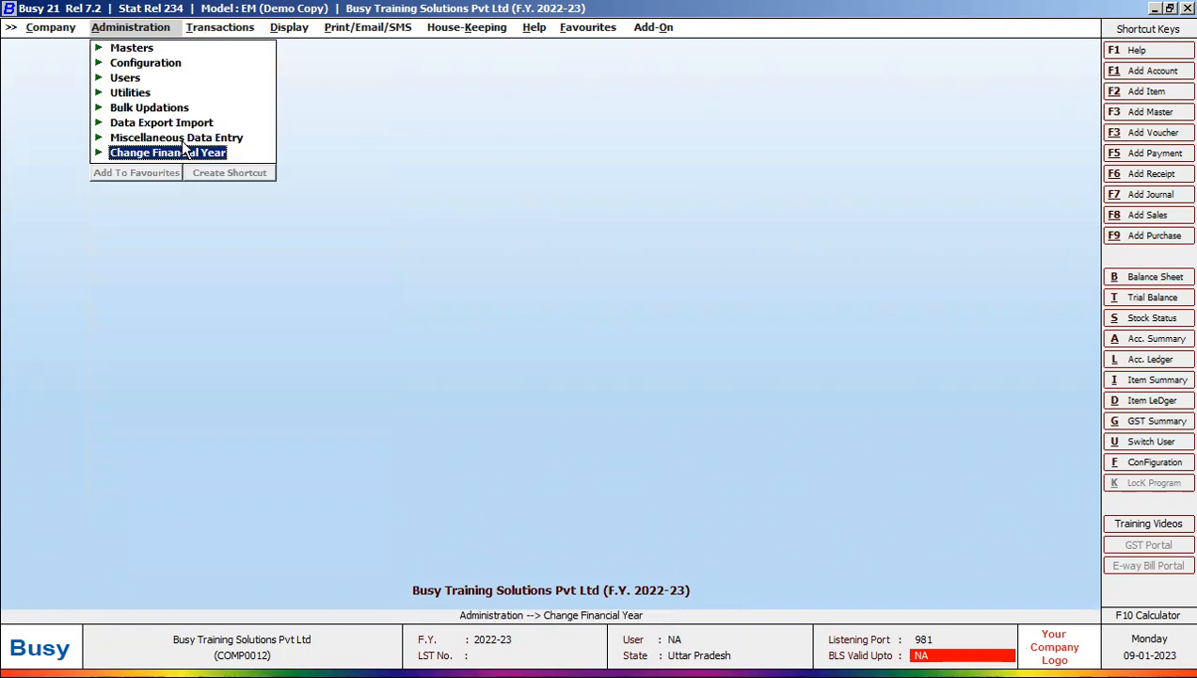
{"action": "key", "text": "Up"}
{"action": "key", "text": "Up"}
{"action": "key", "text": "Up"}
{"action": "key", "text": "Up"}
{"action": "key", "text": "Up"}
{"action": "key", "text": "Up"}
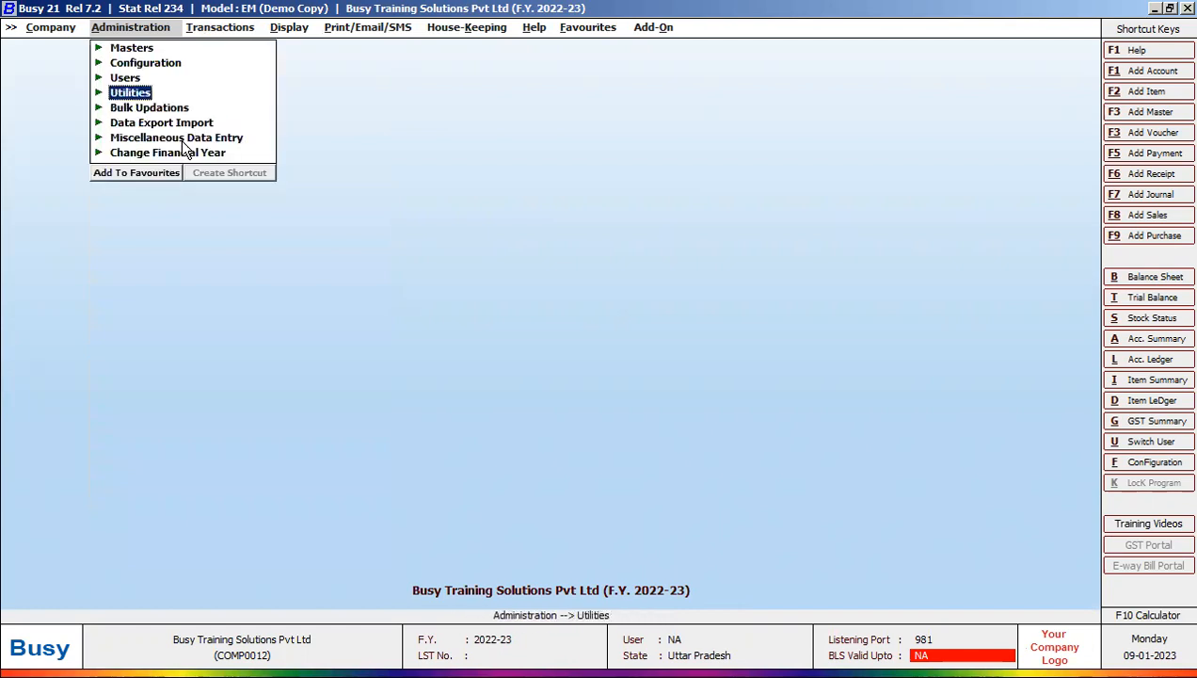
{"action": "key", "text": "Up"}
{"action": "key", "text": "Return"}
{"action": "key", "text": "Down"}
{"action": "key", "text": "Down"}
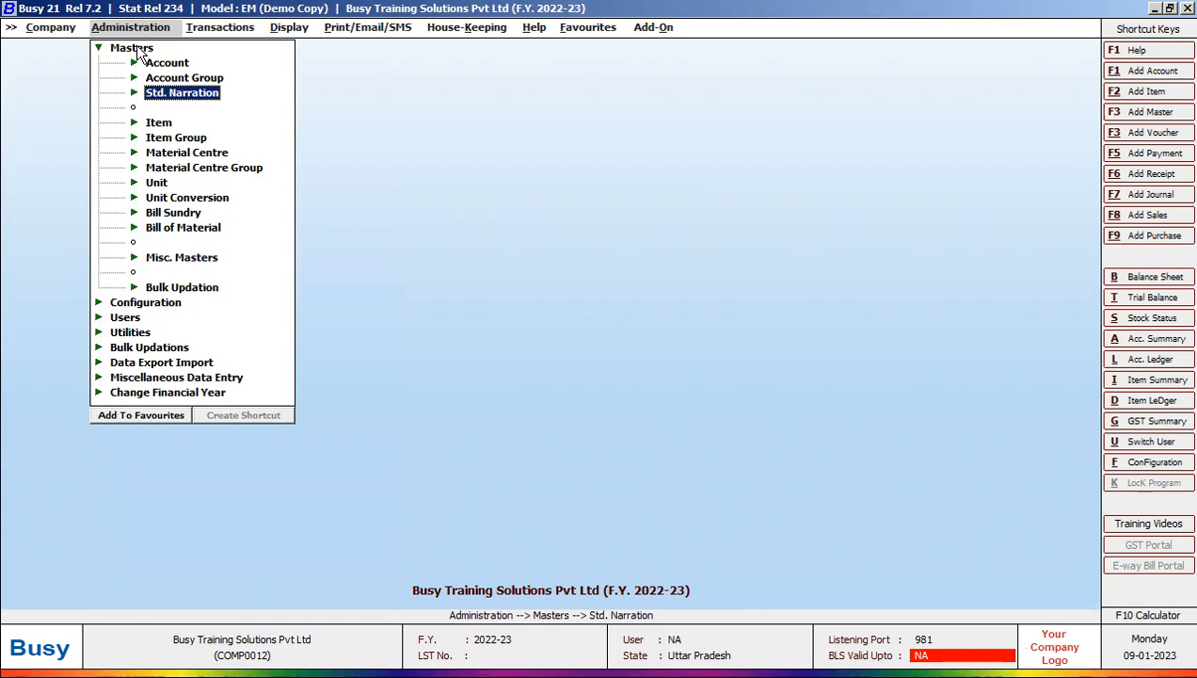
{"action": "left_click", "coordinate": [212, 97]}
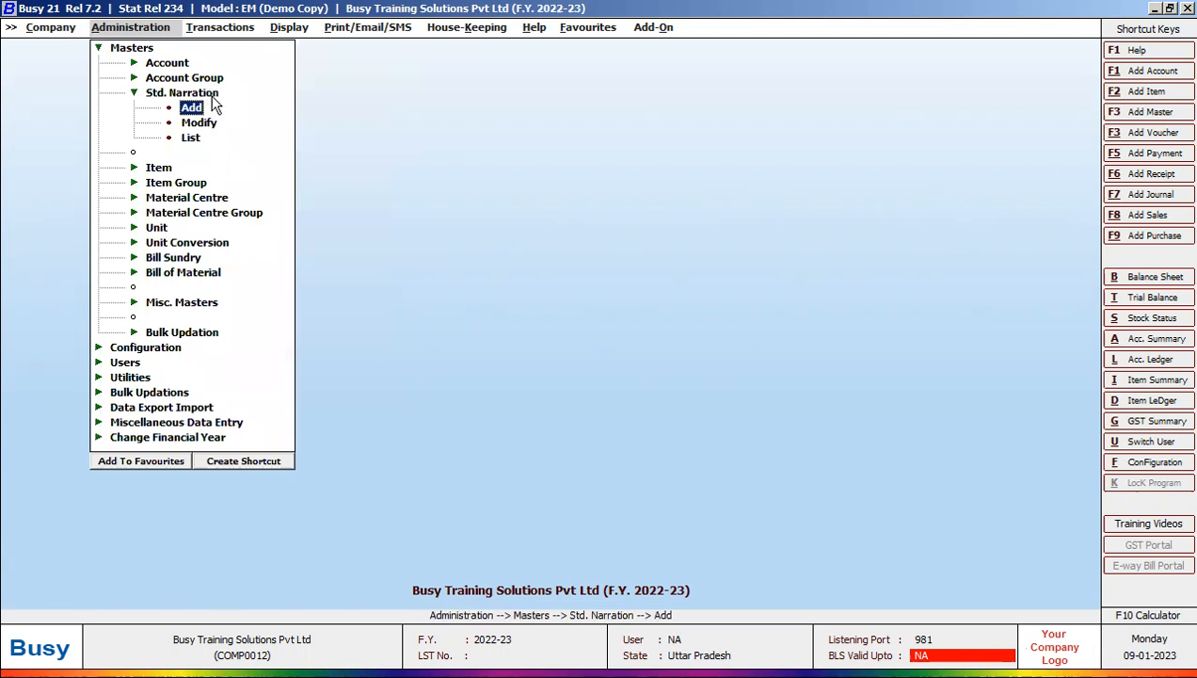
{"action": "left_click", "coordinate": [211, 106]}
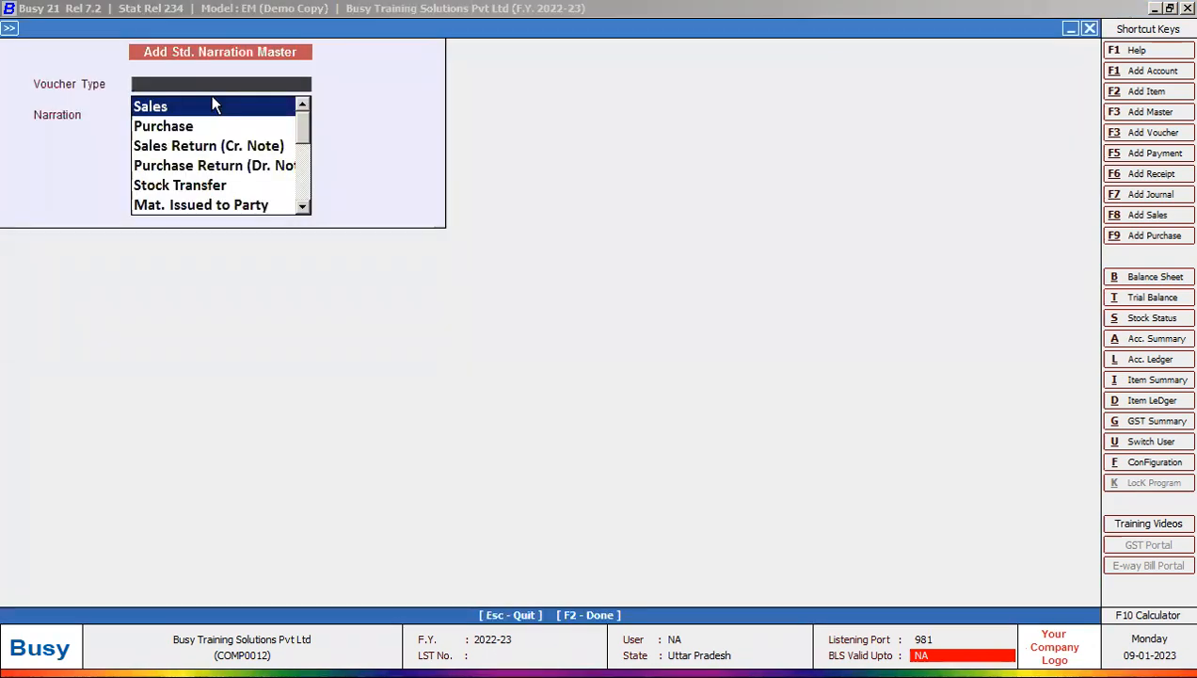
- Add the standard narration "Being amount paid" for the Payment voucher type and save it
{"action": "type", "text": "p"}
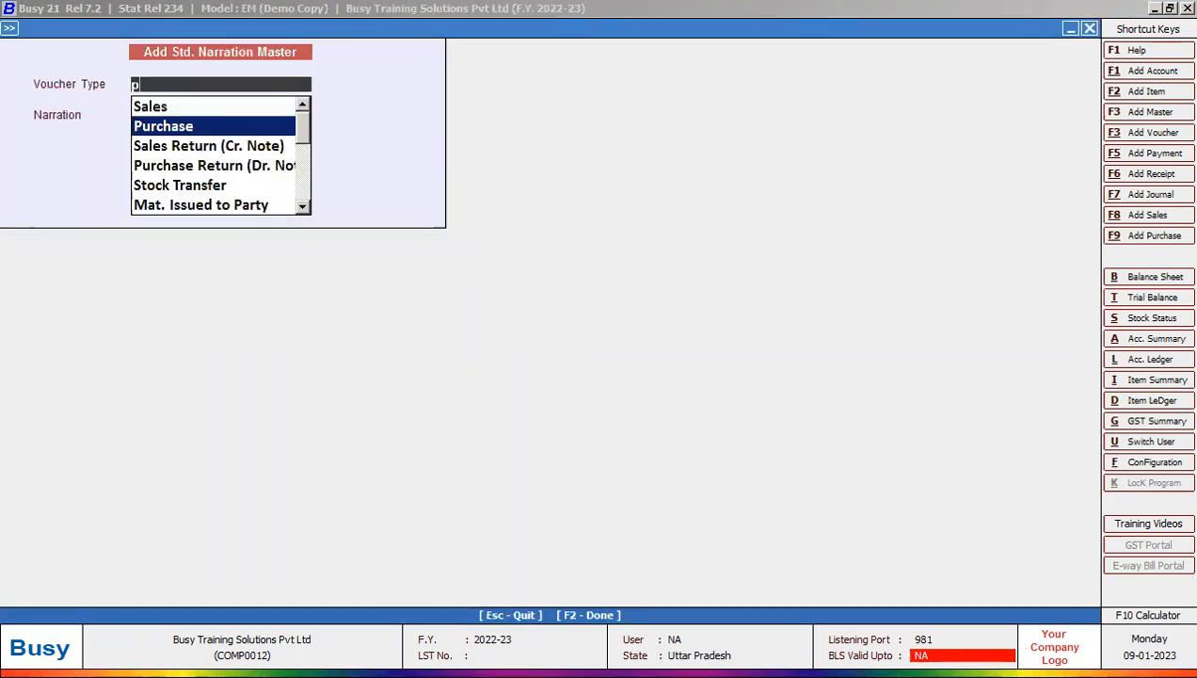
{"action": "type", "text": "ay"}
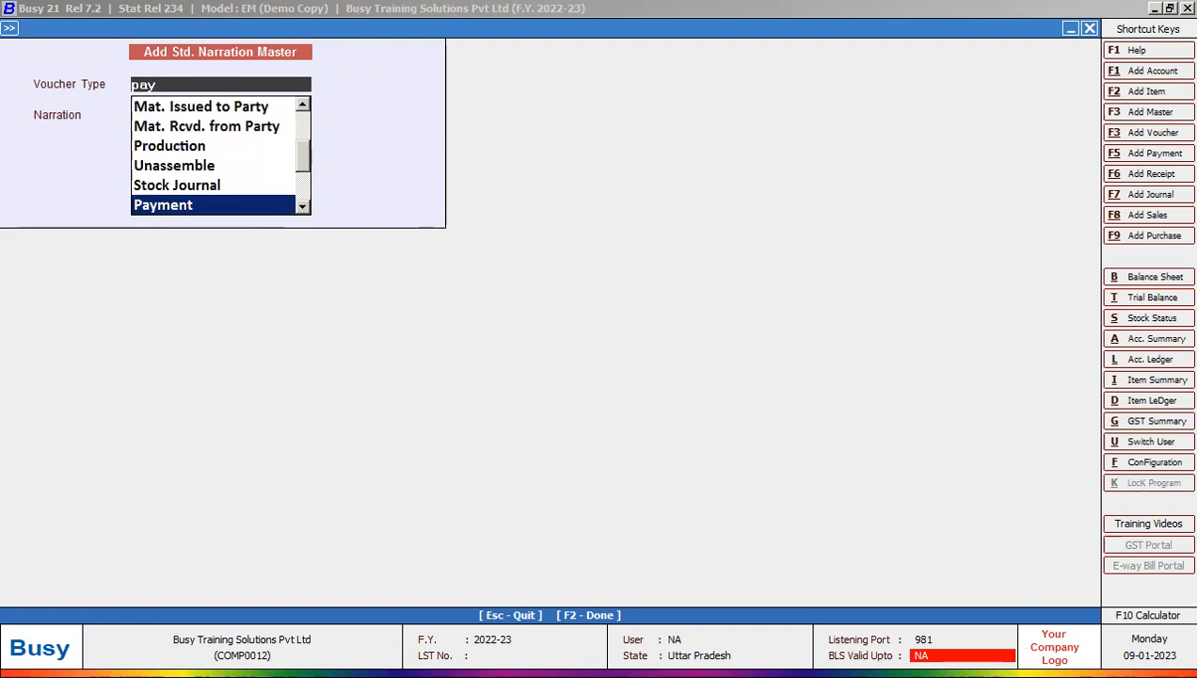
{"action": "key", "text": "Return"}
{"action": "type", "text": "Being amount paid"}
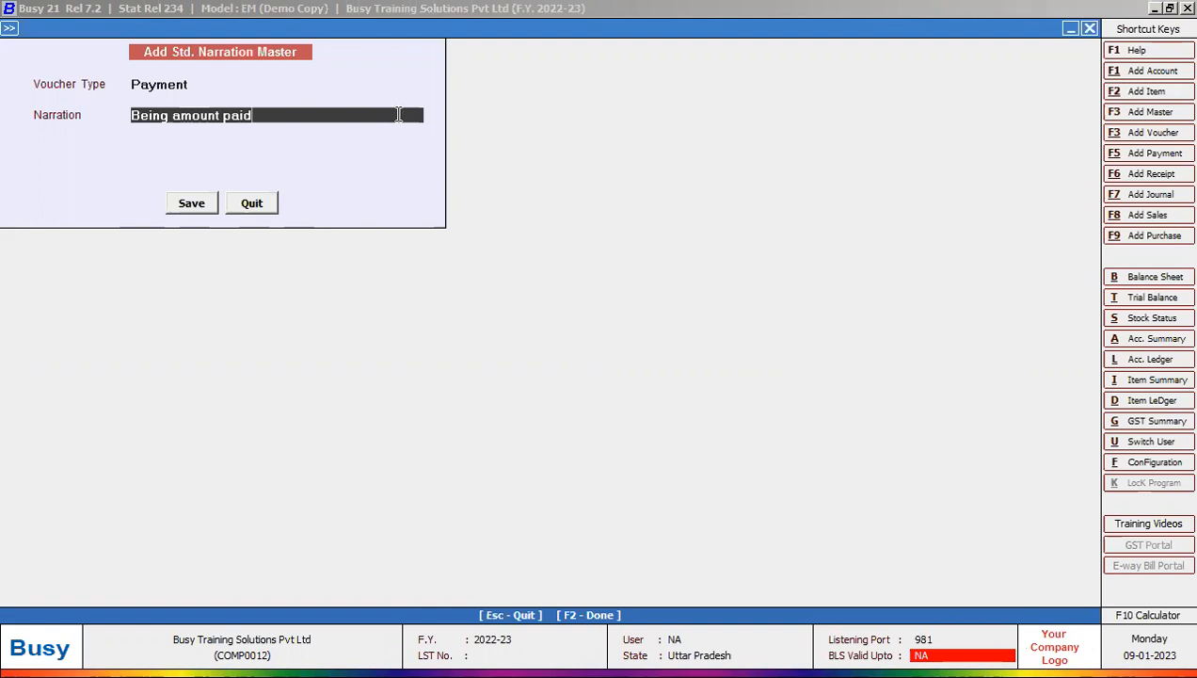
{"action": "left_click", "coordinate": [212, 202]}
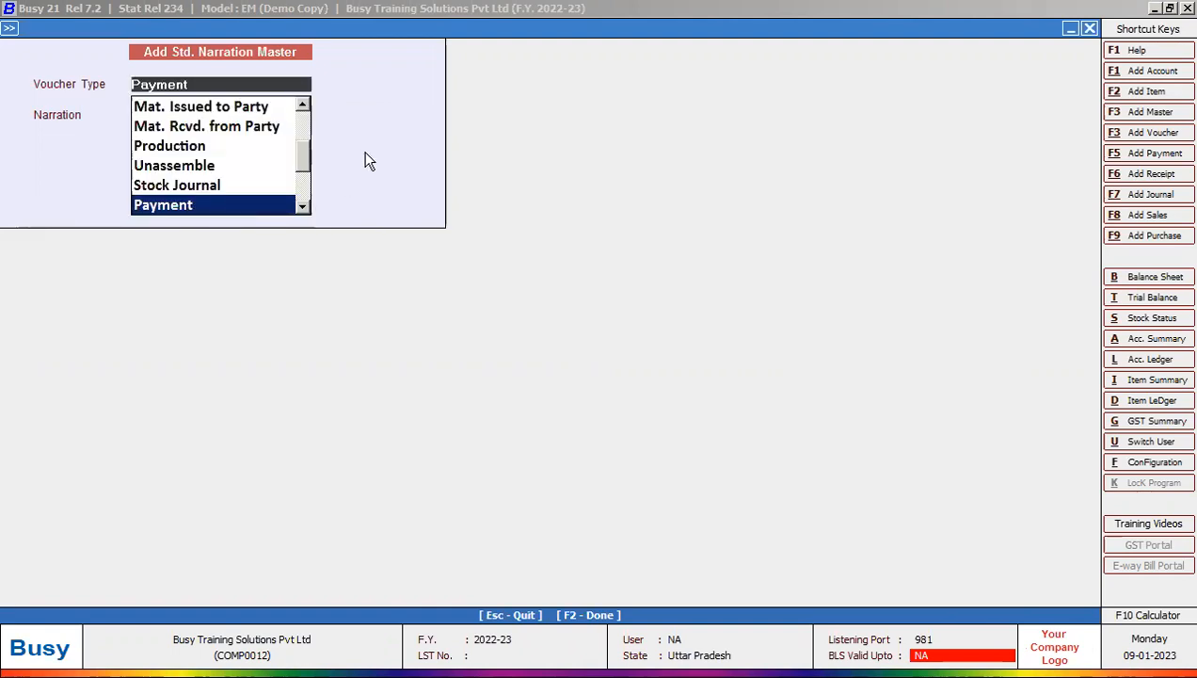
- Add the standard narration "Being amount received" for the Receipt voucher type and save it
{"action": "key", "text": "Return"}
{"action": "key", "text": "Escape"}
{"action": "type", "text": "receip"}
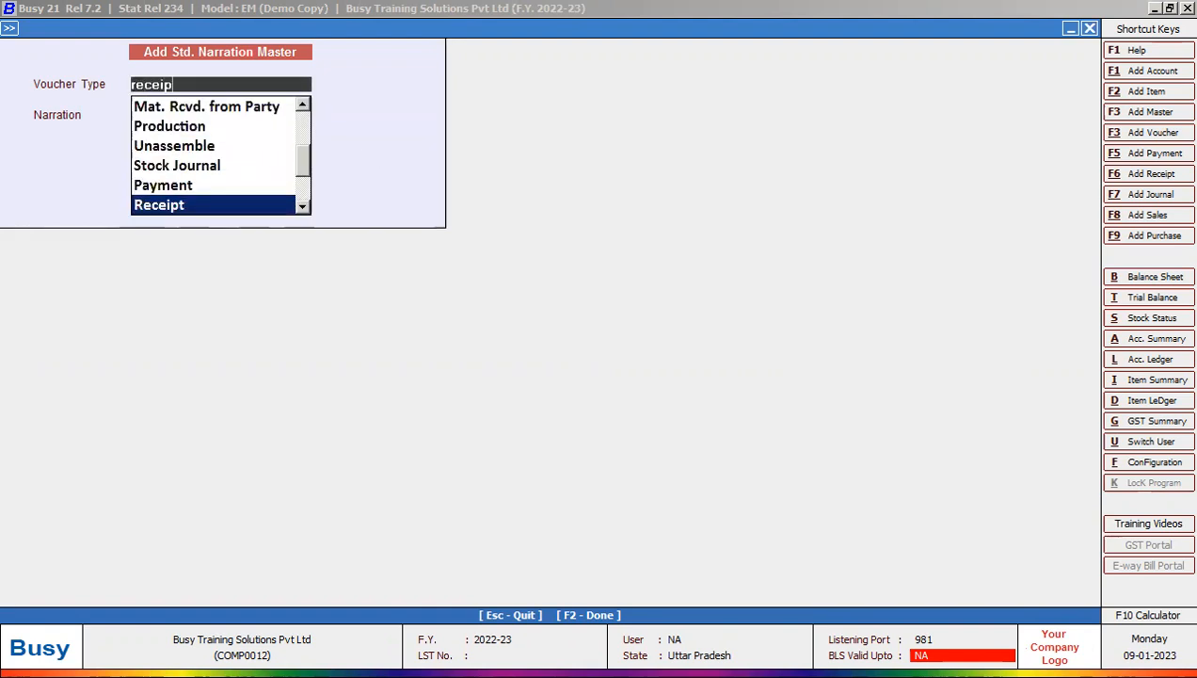
{"action": "key", "text": "Return"}
{"action": "type", "text": "Being amount received"}
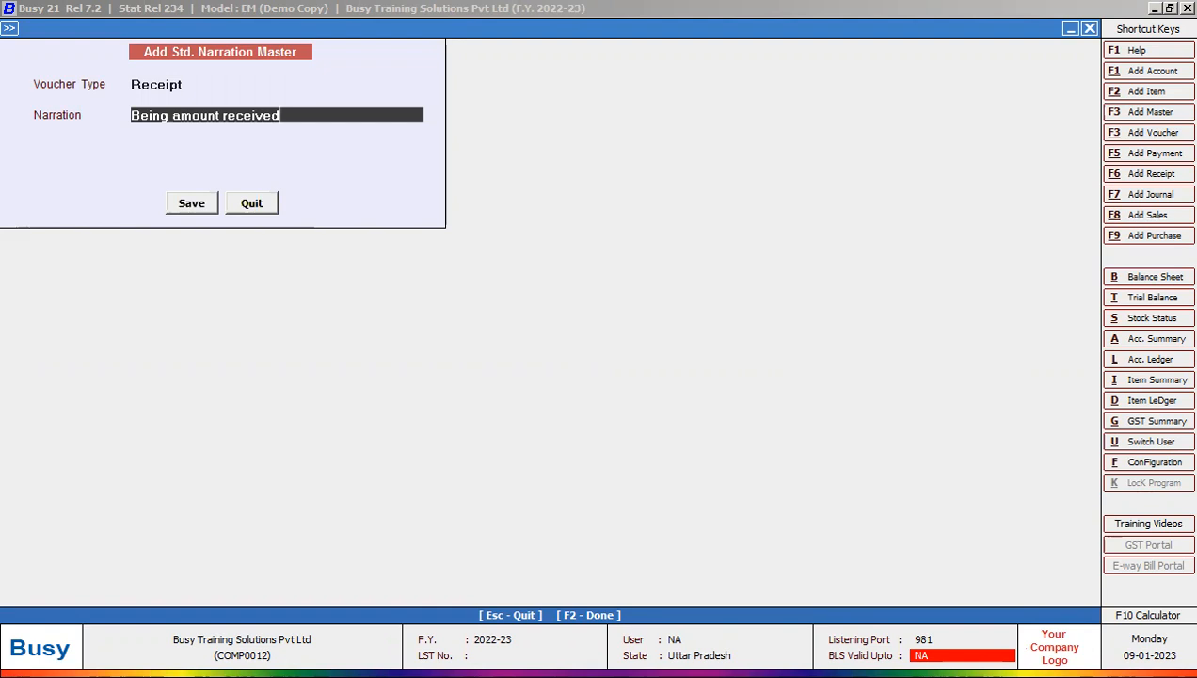
{"action": "key", "text": "Return"}
{"action": "key", "text": "F2"}
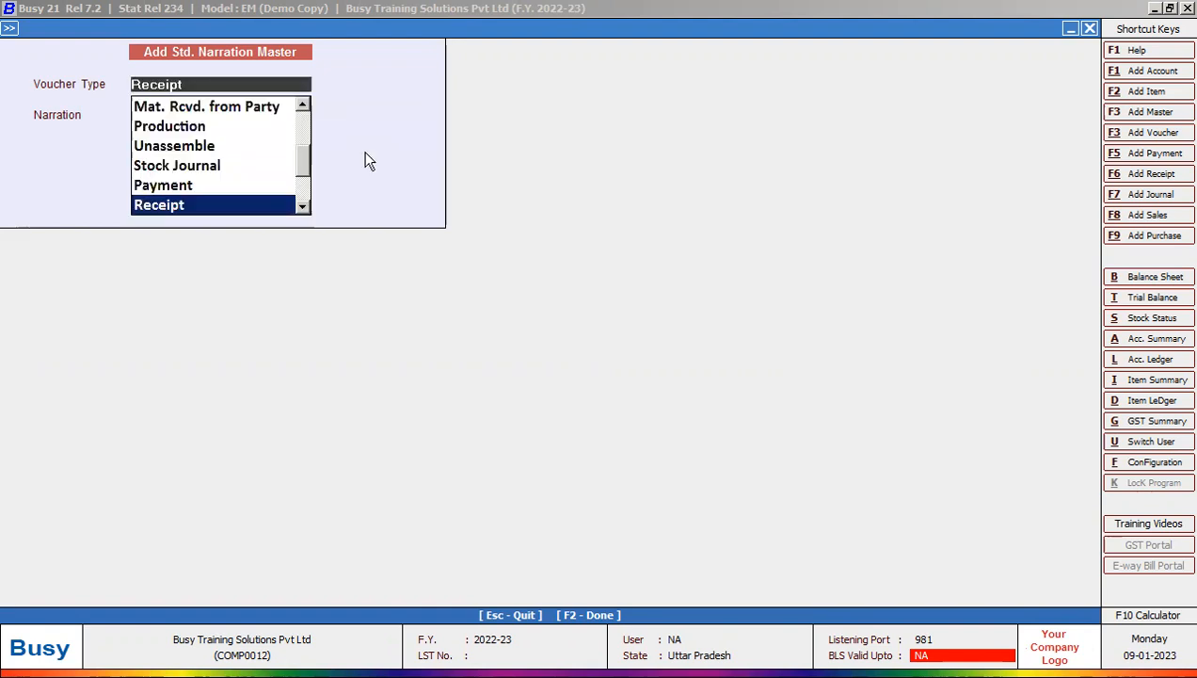
- Save a Contra standard narration with the lines "Being cash deposited" and "Being cash withdrawl", and leave the narration master
{"action": "type", "text": "contra"}
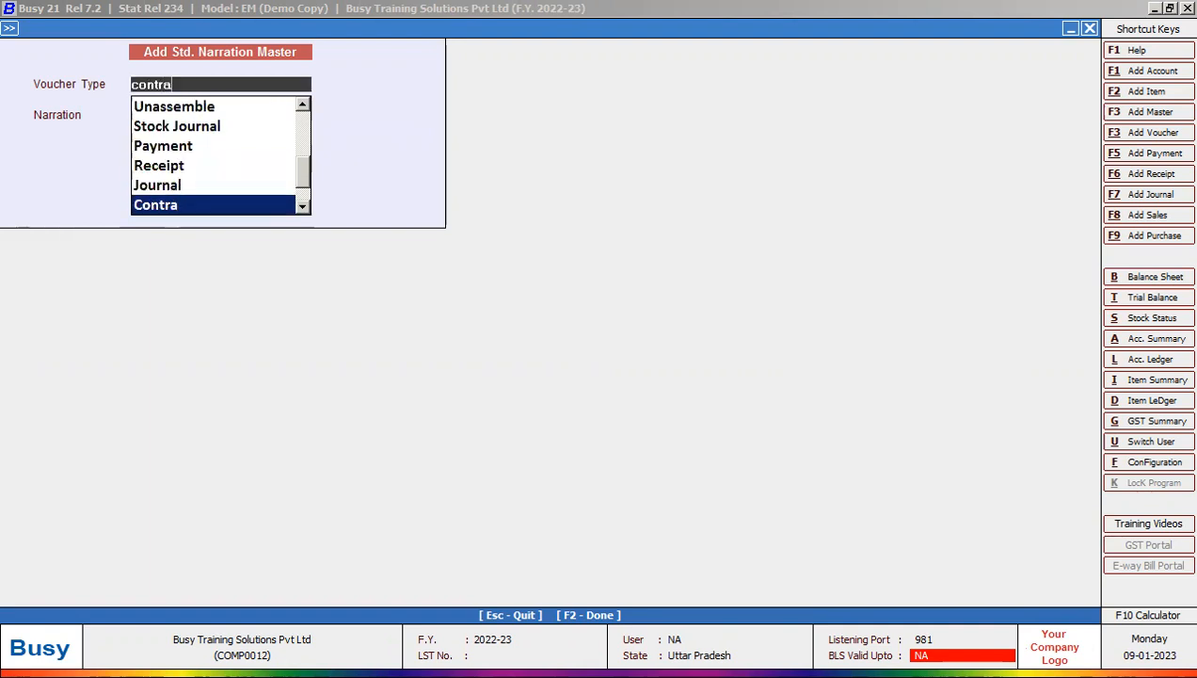
{"action": "key", "text": "Return"}
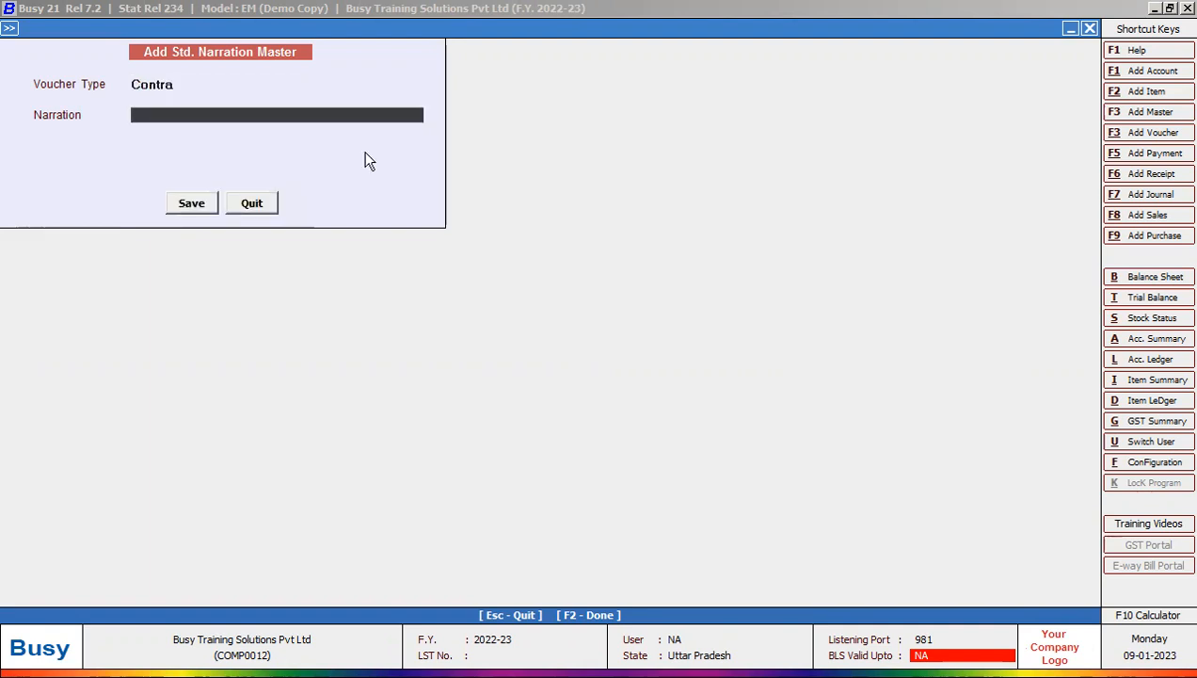
{"action": "type", "text": "Being cash deposited"}
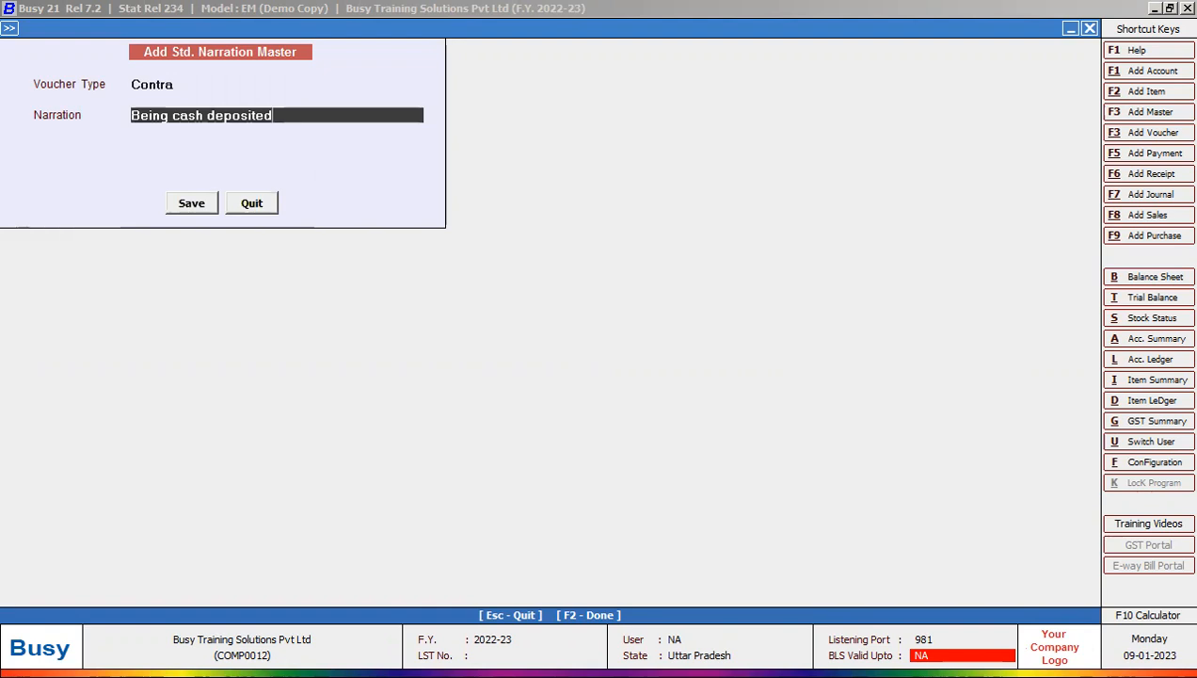
{"action": "key", "text": "Return"}
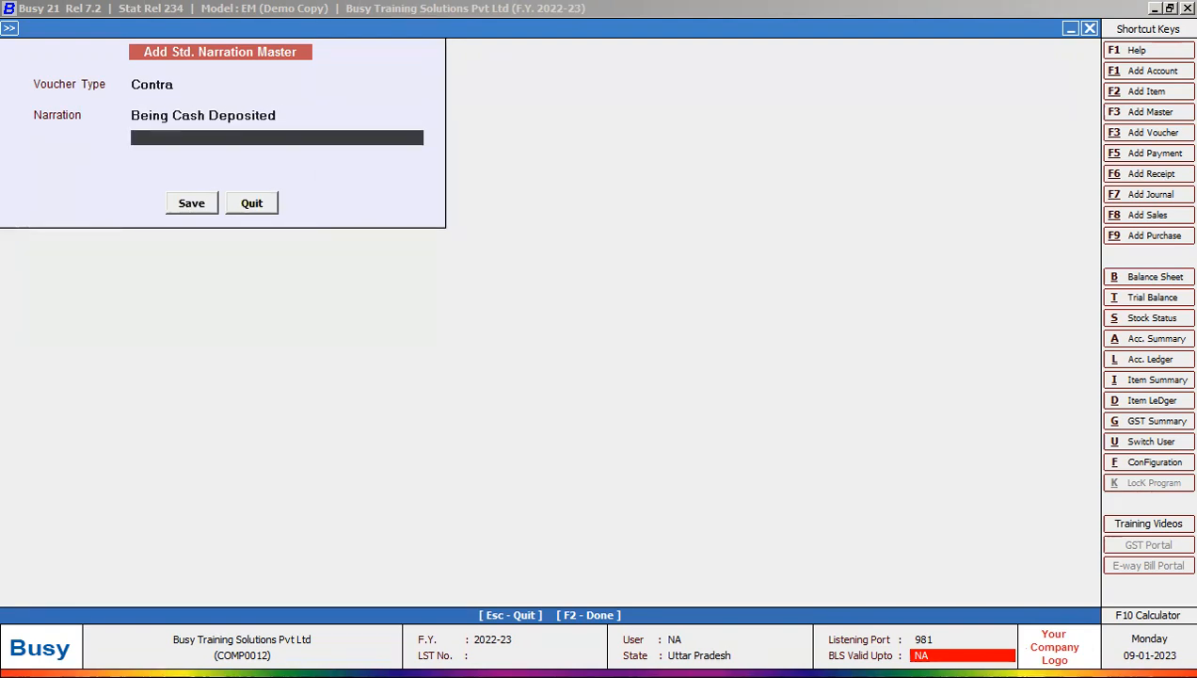
{"action": "type", "text": "Being cash withdrawl"}
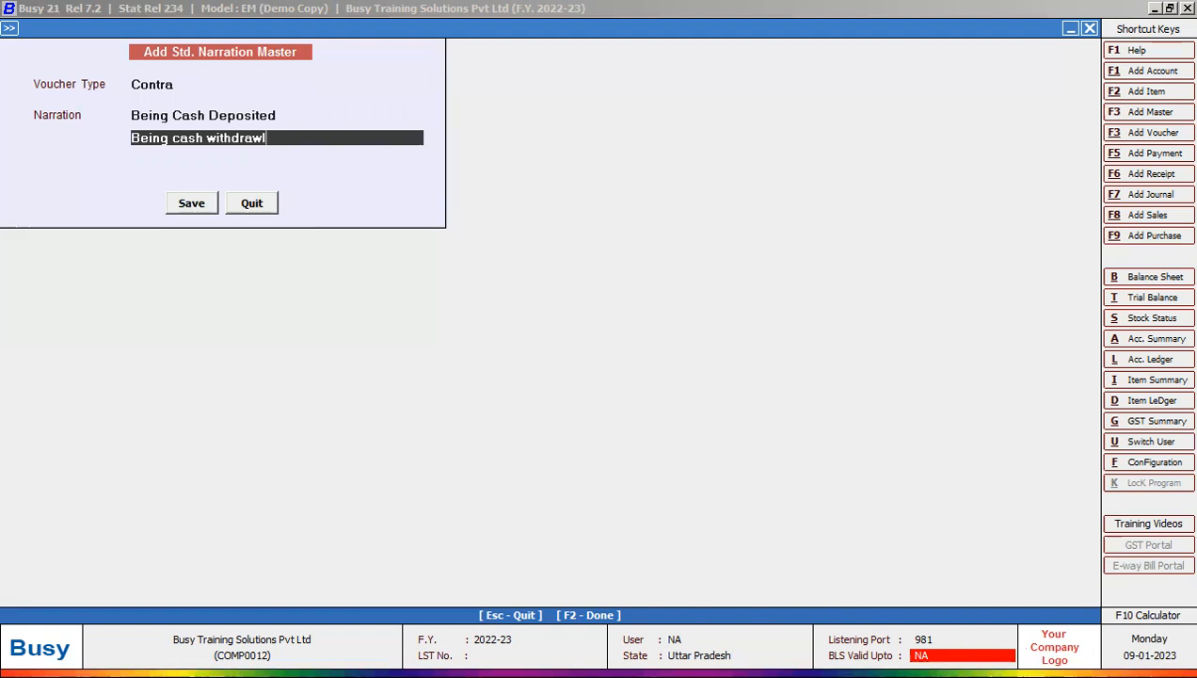
{"action": "key", "text": "Return"}
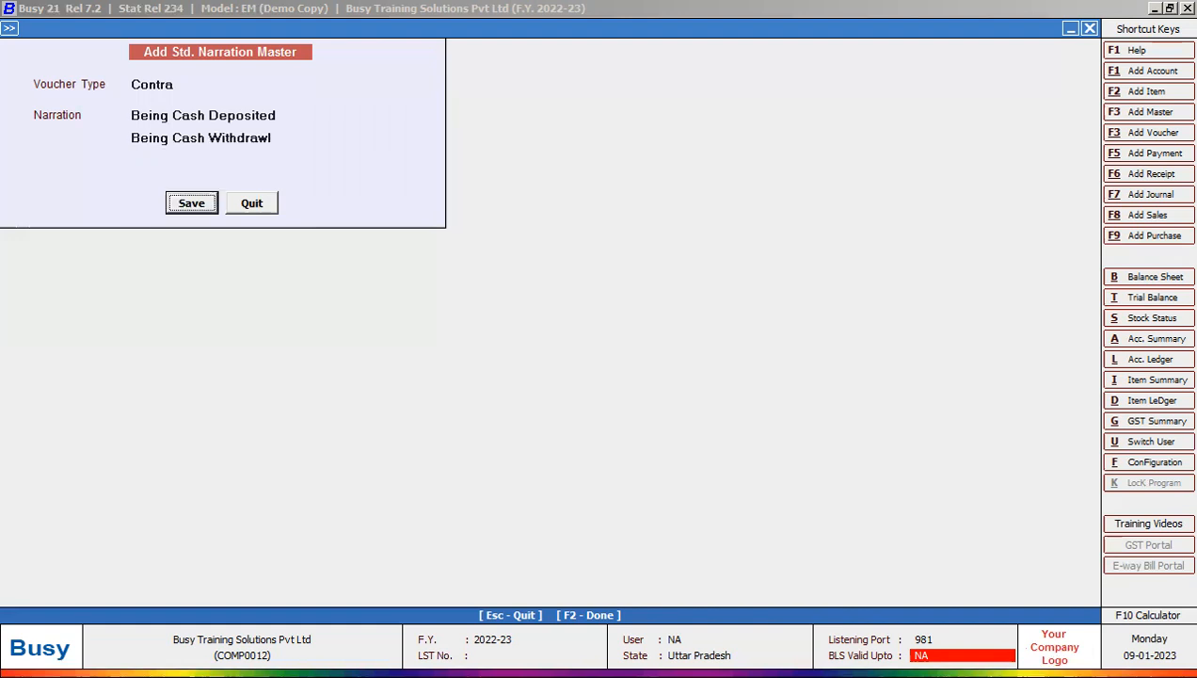
{"action": "key", "text": "Return"}
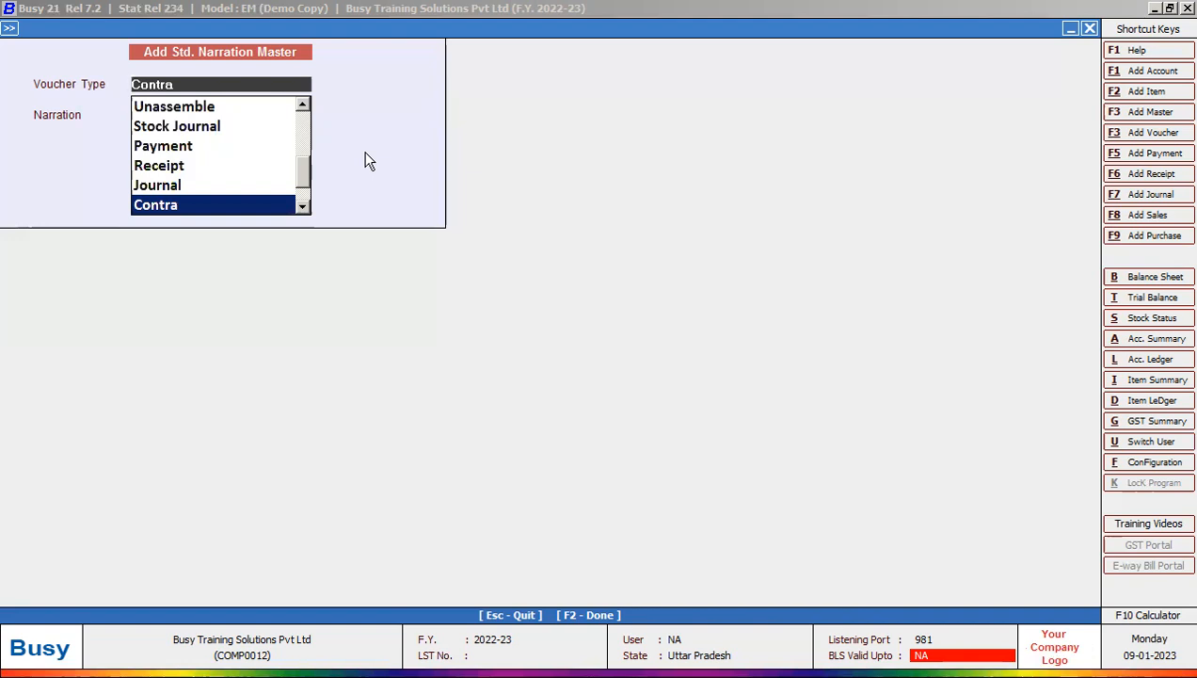
{"action": "key", "text": "Escape"}
{"action": "key", "text": "Escape"}
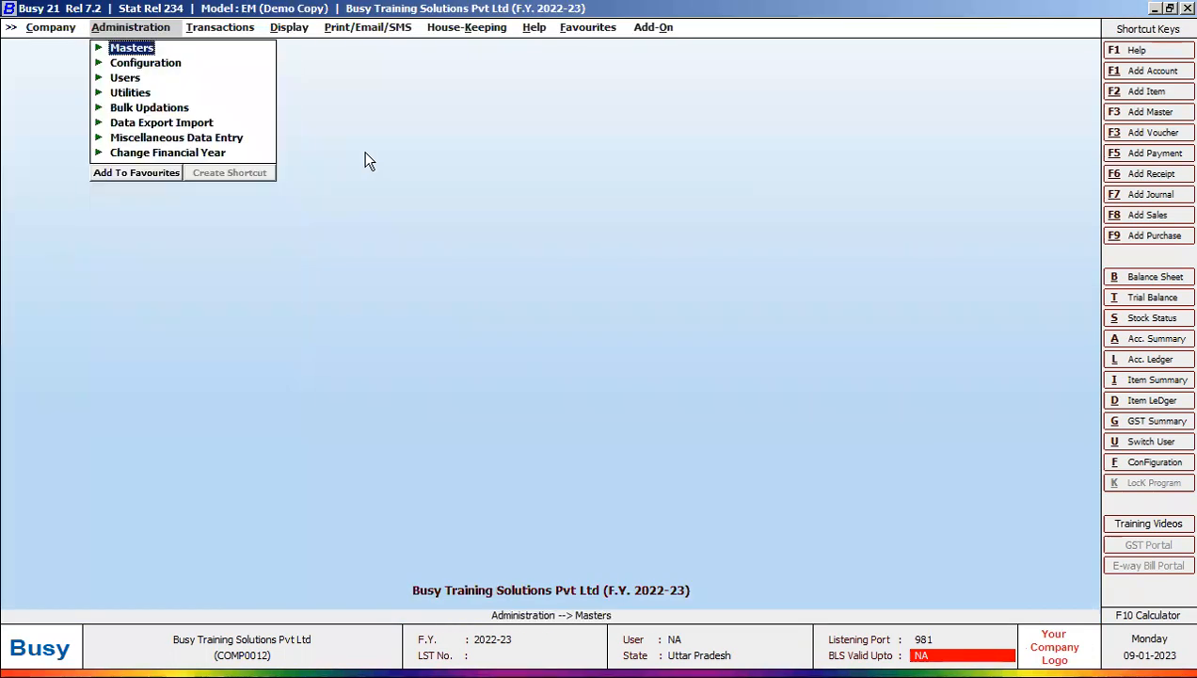
- Open the Main series payment voucher dated 04-04-2022 for modification, leaving the voucher number blank
{"action": "key", "text": "Right"}
{"action": "key", "text": "Return"}
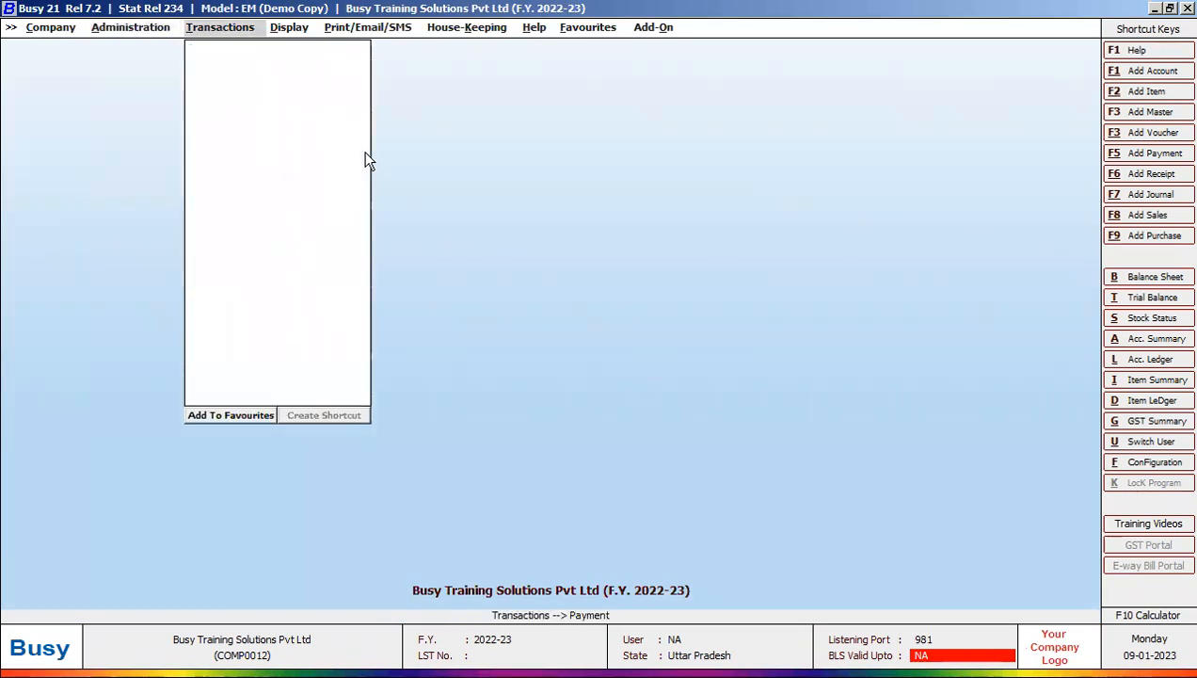
{"action": "key", "text": "Down"}
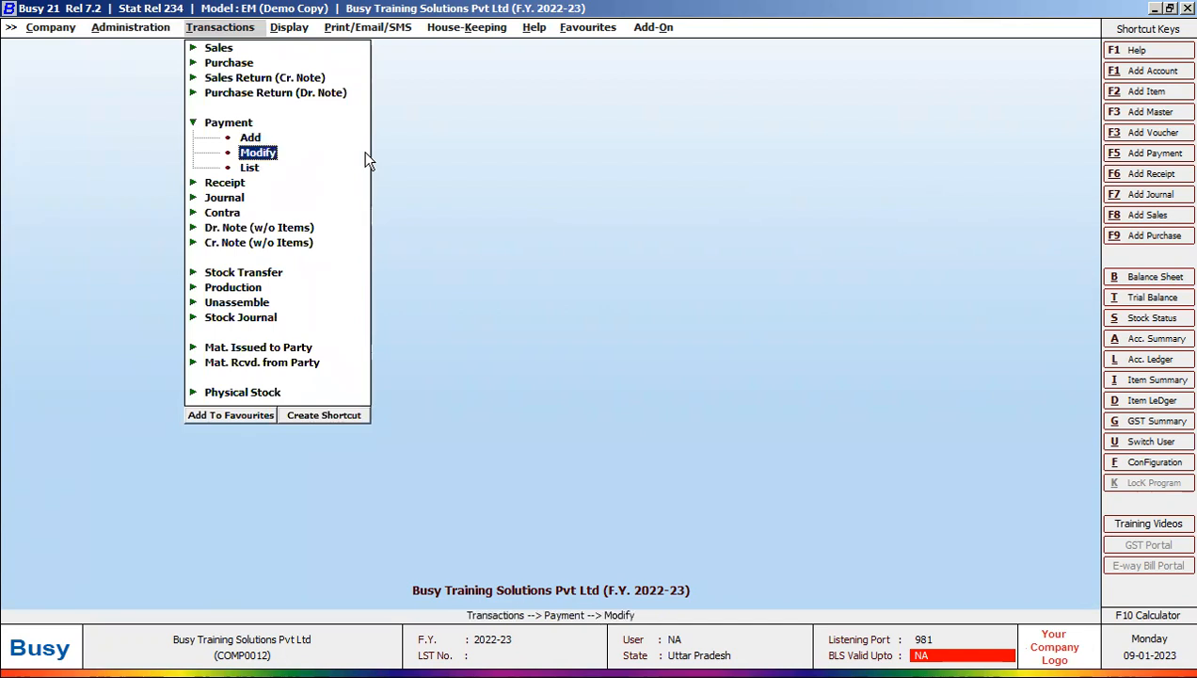
{"action": "key", "text": "Return"}
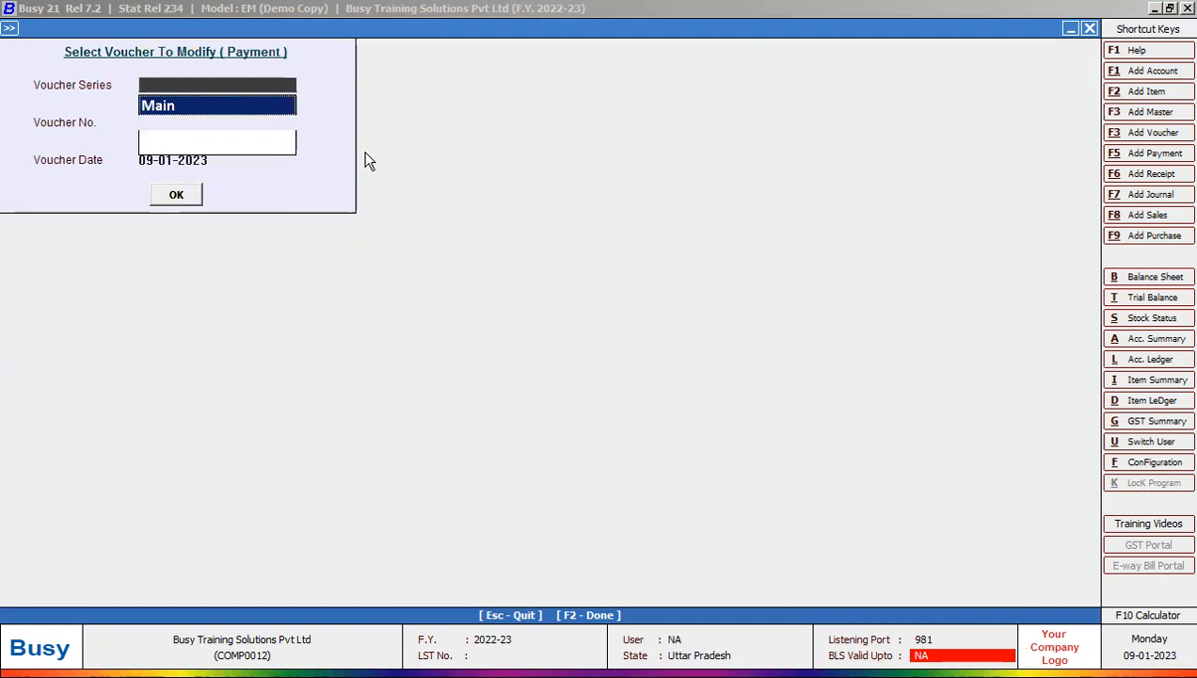
{"action": "key", "text": "Return"}
{"action": "key", "text": "Return"}
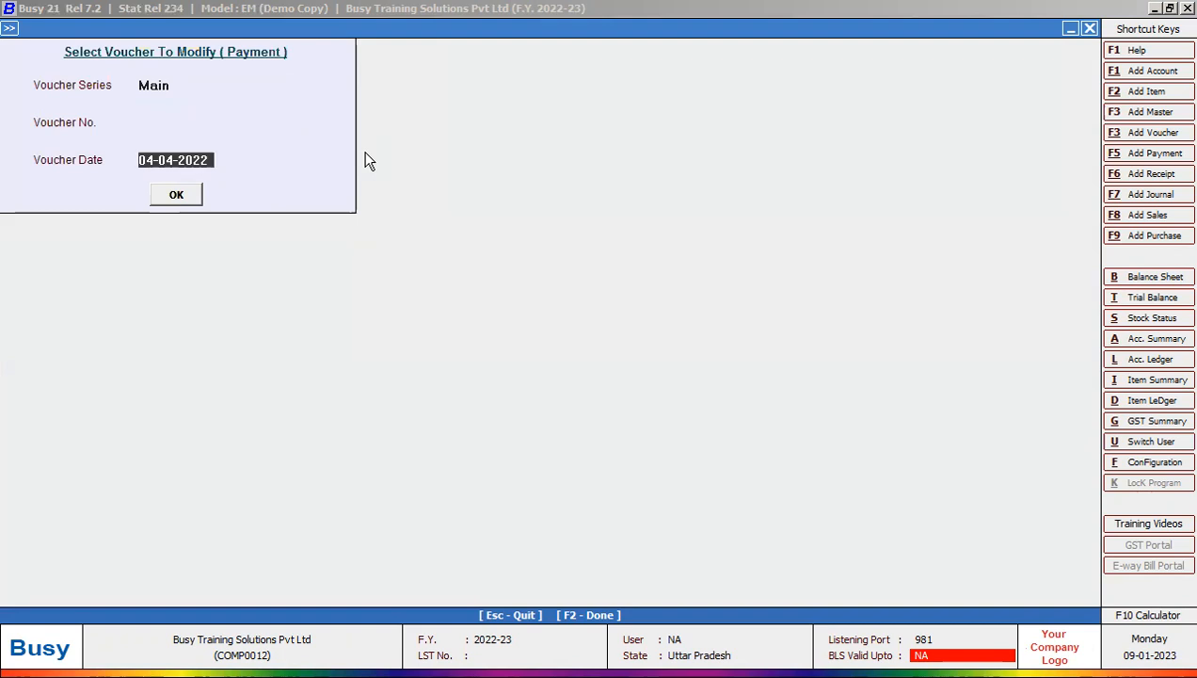
{"action": "key", "text": "Return"}
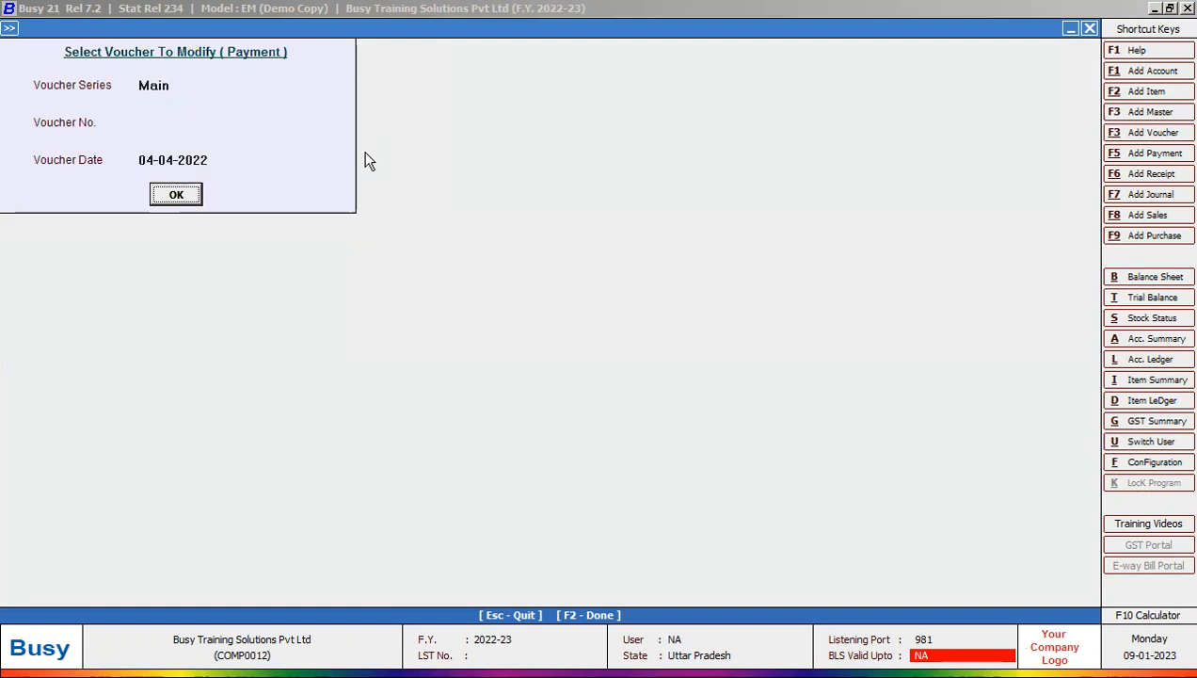
{"action": "key", "text": "Return"}
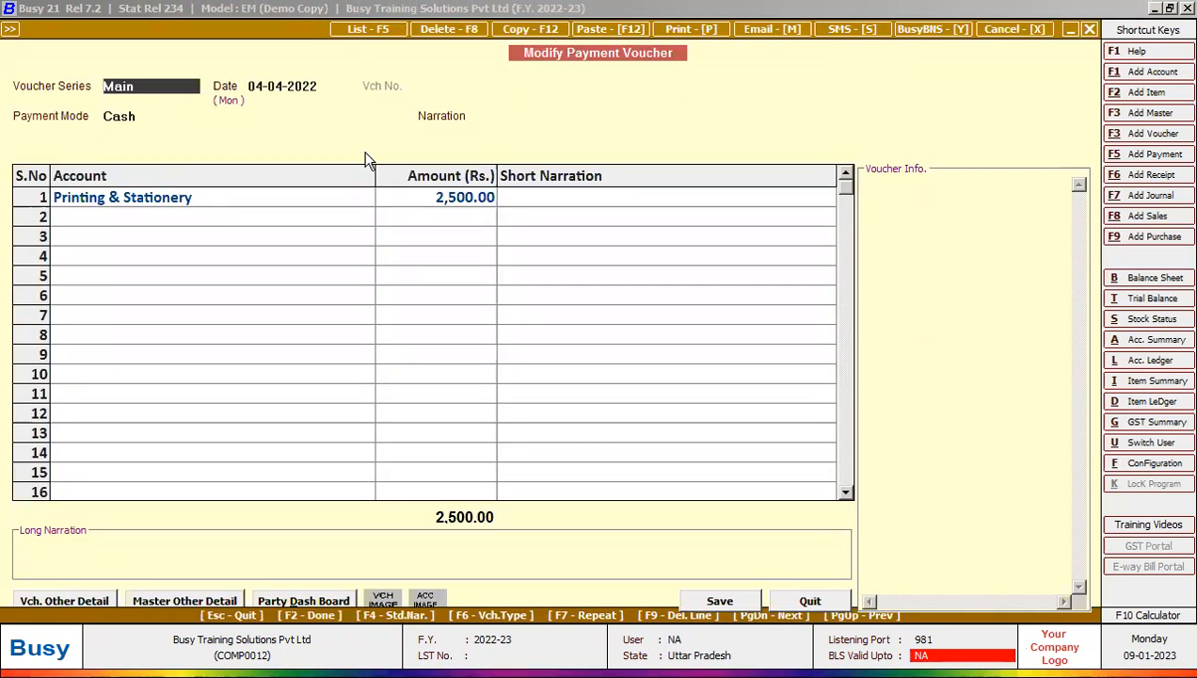
- Insert the standard narration "Being Amount Paid" as the Printing & Stationery payment voucher's long narration, keeping its other details
{"action": "key", "text": "Return"}
{"action": "key", "text": "Return"}
{"action": "key", "text": "Return"}
{"action": "key", "text": "Return"}
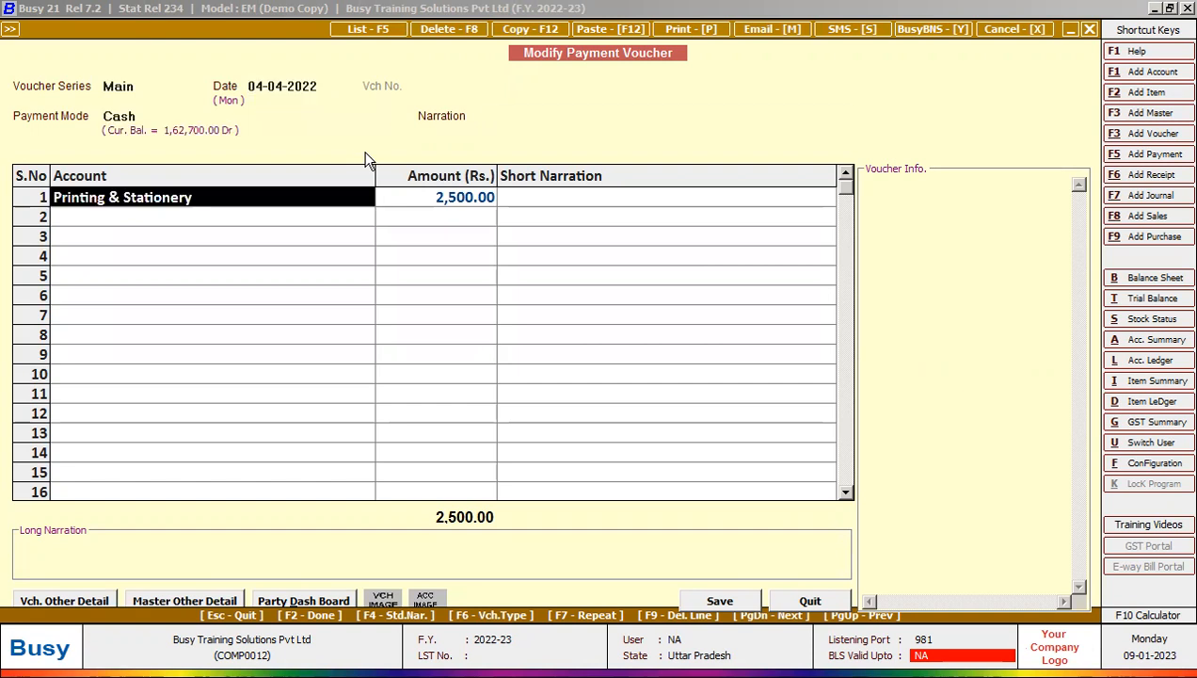
{"action": "key", "text": "Return"}
{"action": "key", "text": "Return"}
{"action": "key", "text": "Return"}
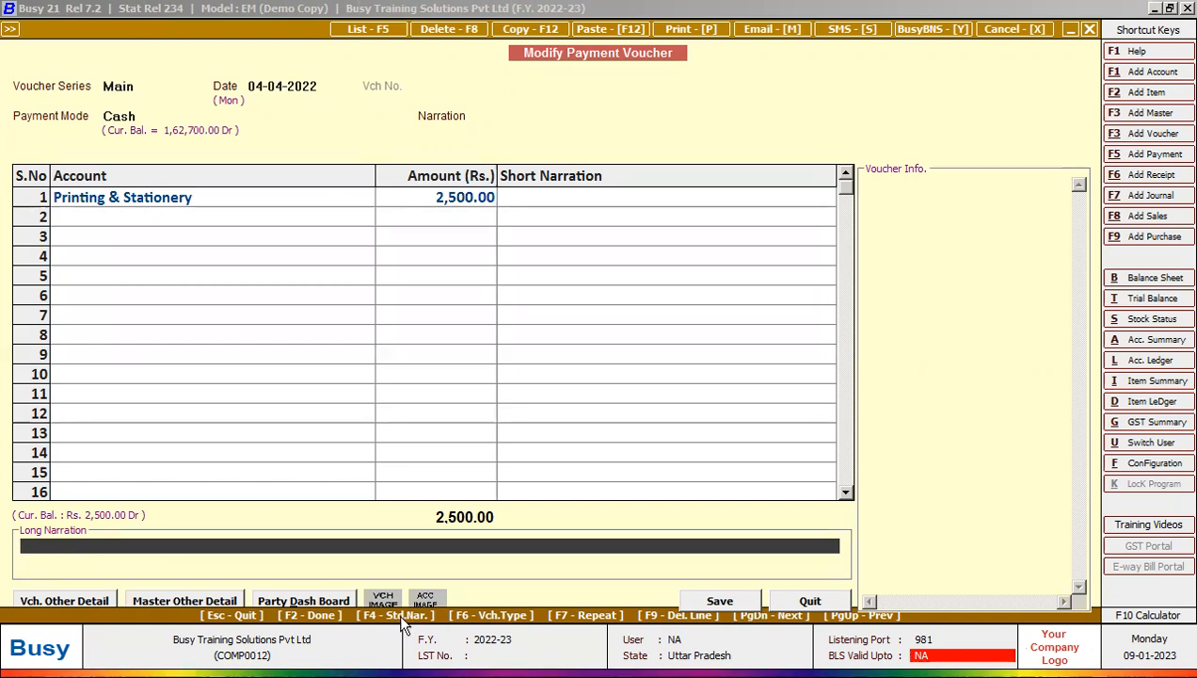
{"action": "key", "text": "F4"}
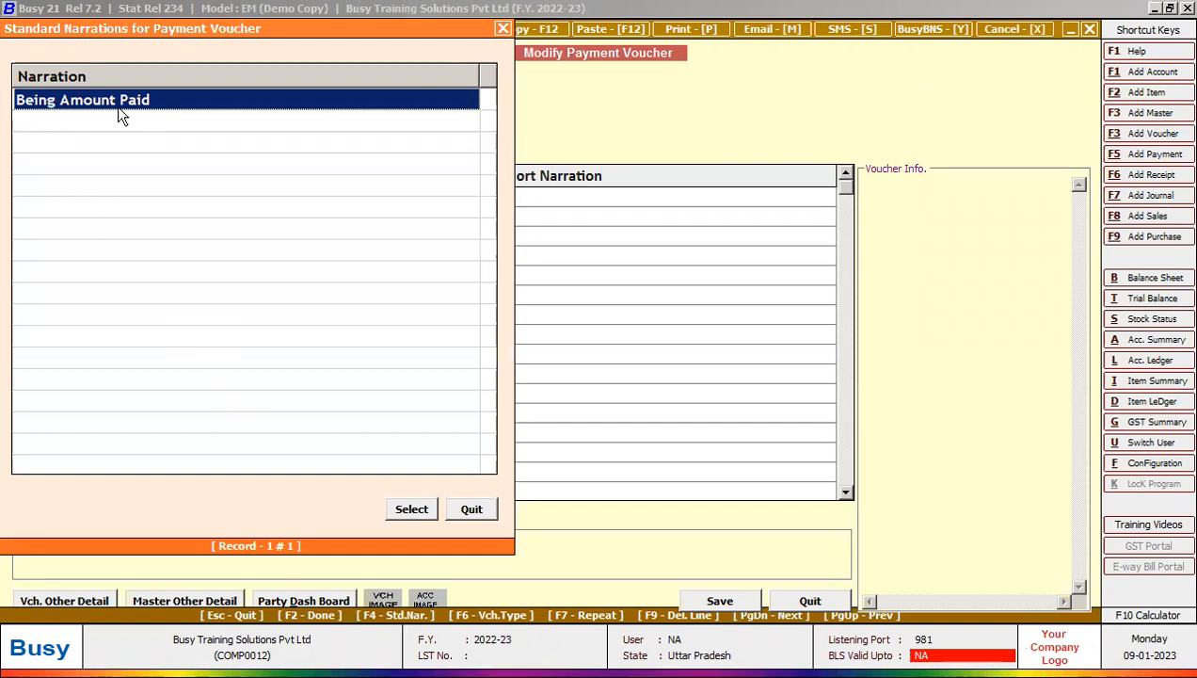
{"action": "left_click", "coordinate": [418, 511]}
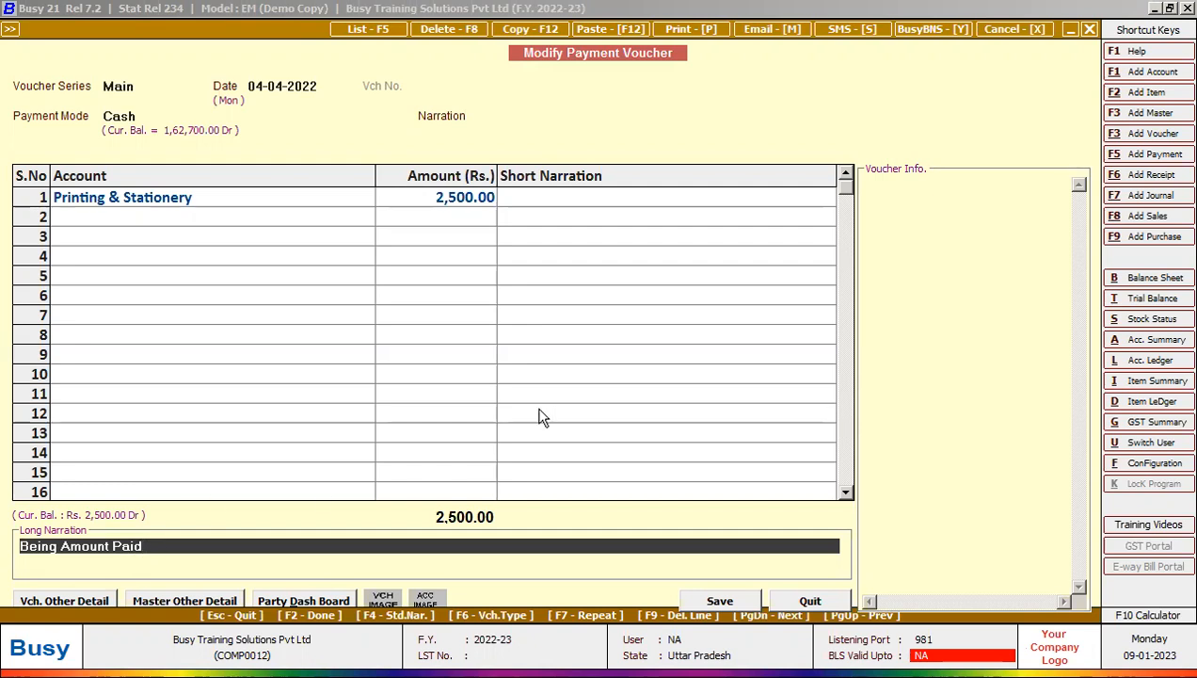
- Complete the long narration as "Being Amount Paid for stationery.", save the modified voucher and leave the voucher selection
{"action": "type", "text": "for stationerry"}
{"action": "key", "text": "BackSpace"}
{"action": "key", "text": "BackSpace"}
{"action": "key", "text": "BackSpace"}
{"action": "type", "text": "ry"}
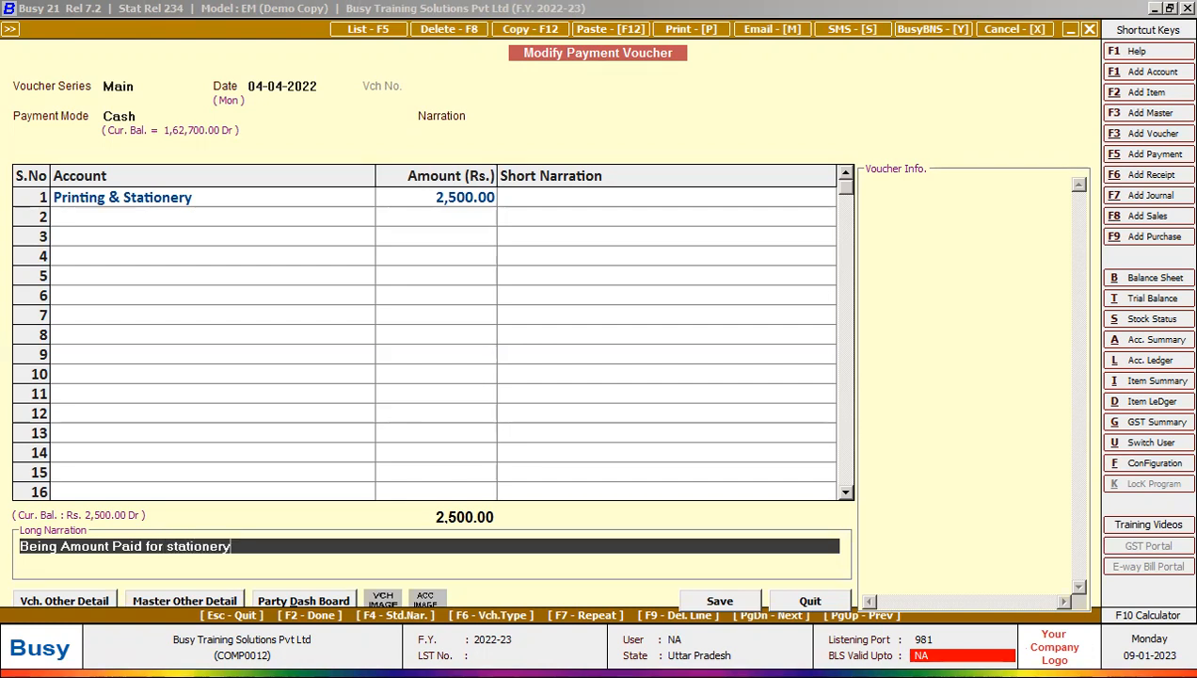
{"action": "type", "text": "."}
{"action": "key", "text": "Return"}
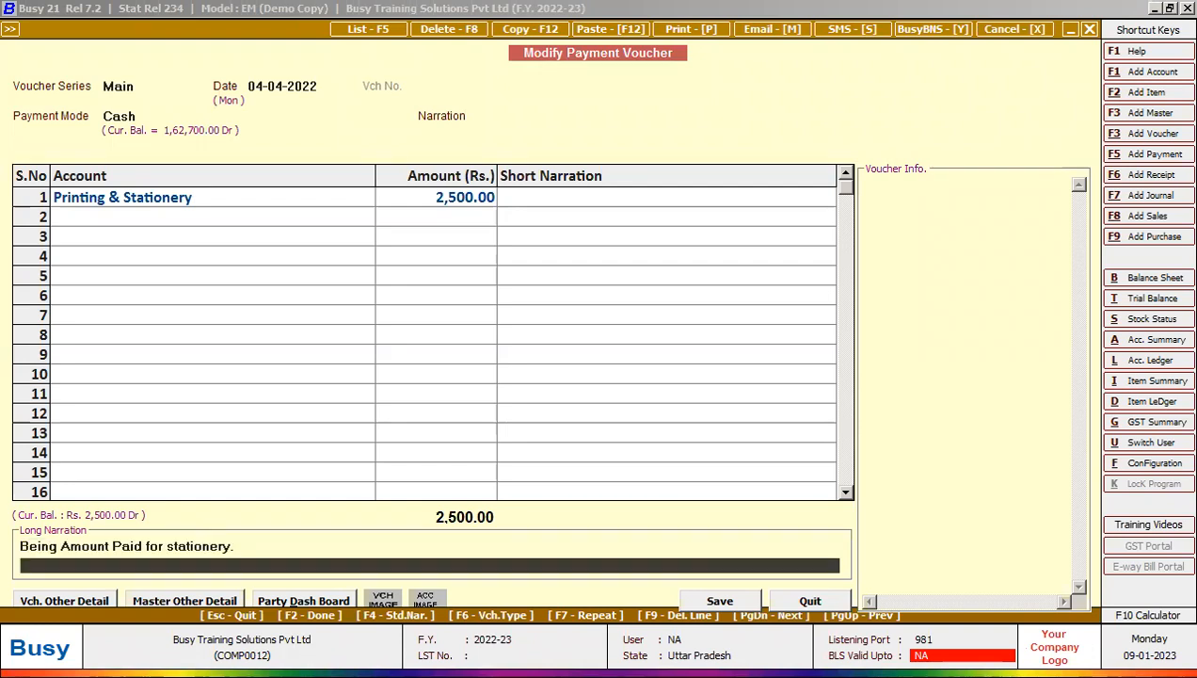
{"action": "key", "text": "Return"}
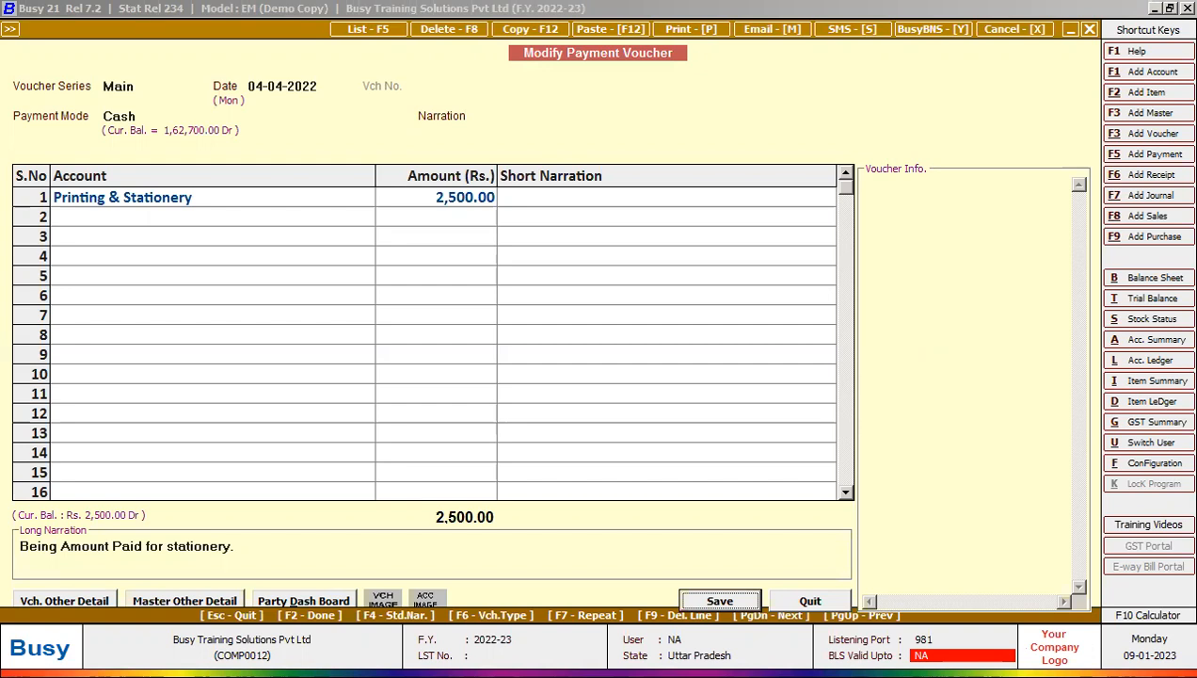
{"action": "key", "text": "Return"}
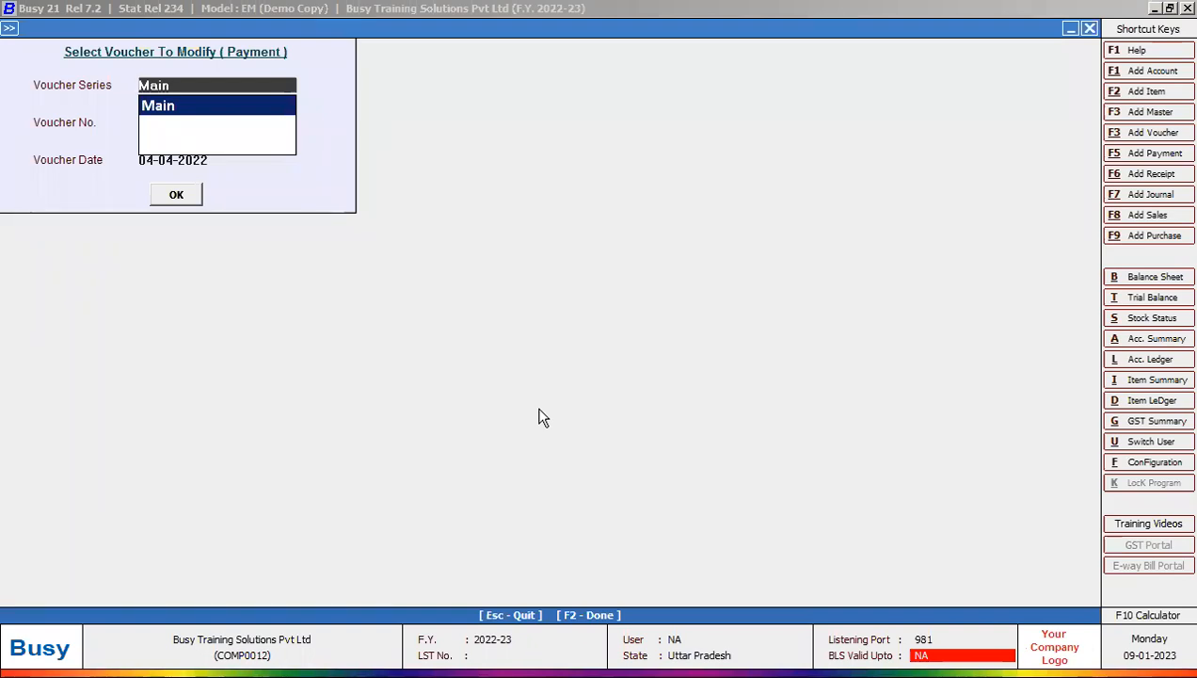
{"action": "key", "text": "Escape"}
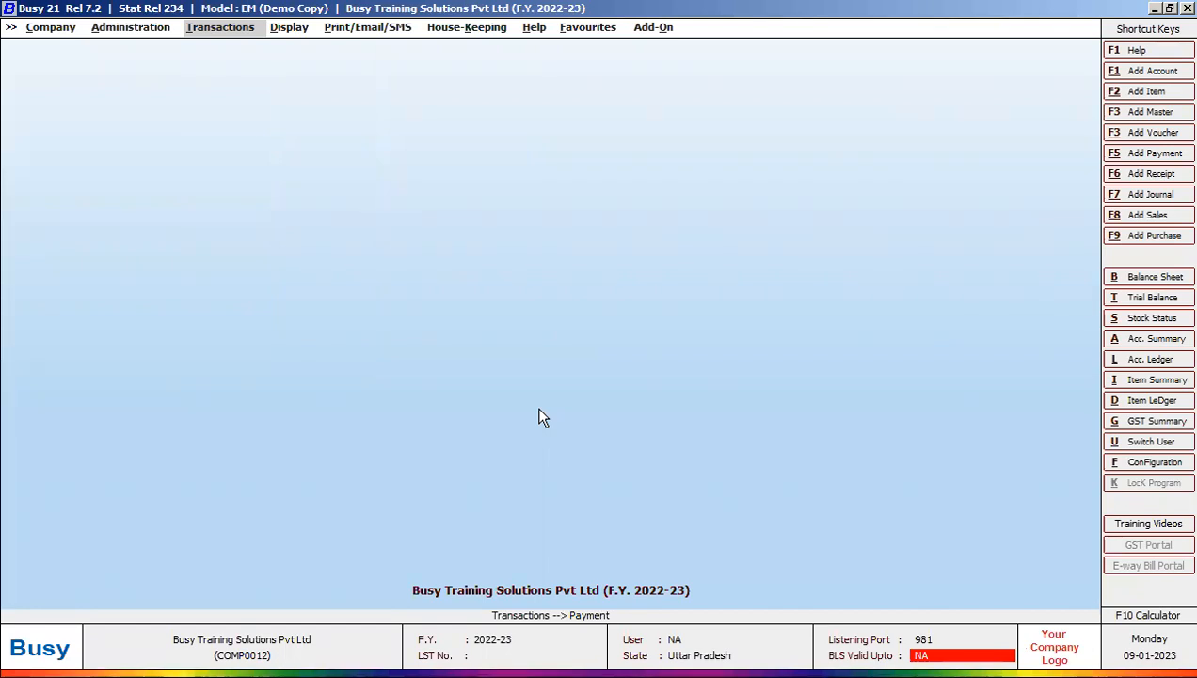
- Switch to PowerPoint and look up the amount and cheque number of the outstanding telephone bill payment dated 04-04-18
{"action": "key", "text": "alt+Tab"}
{"action": "left_click", "coordinate": [326, 506]}
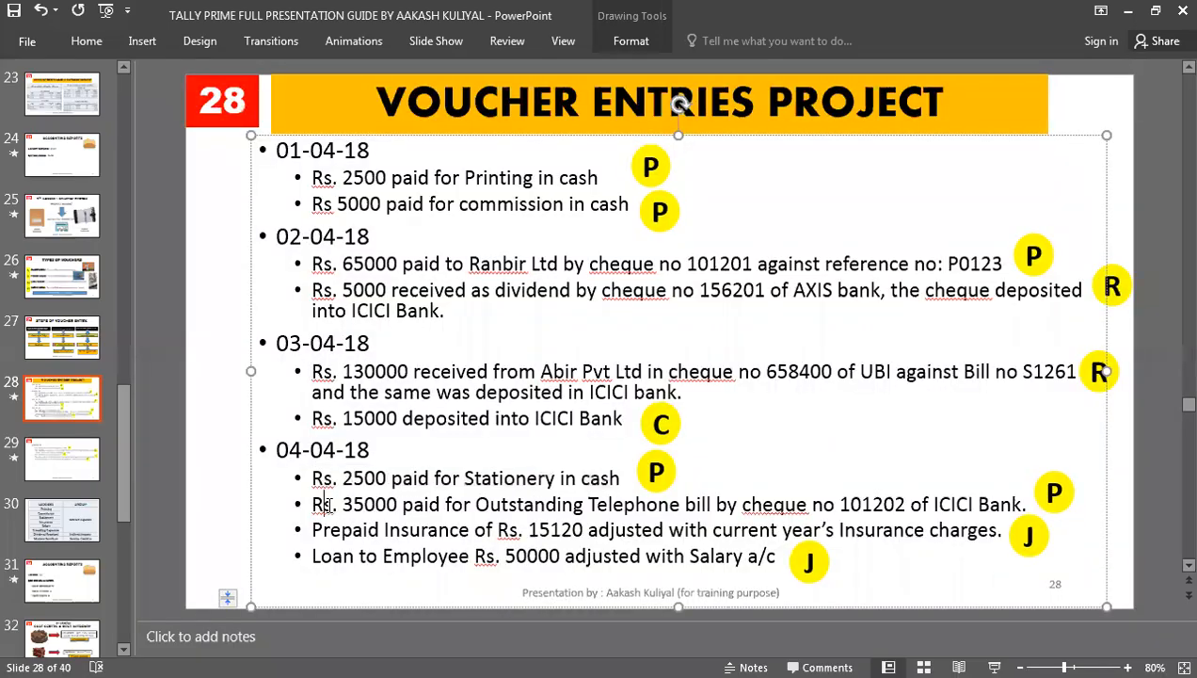
{"action": "double_click", "coordinate": [363, 506]}
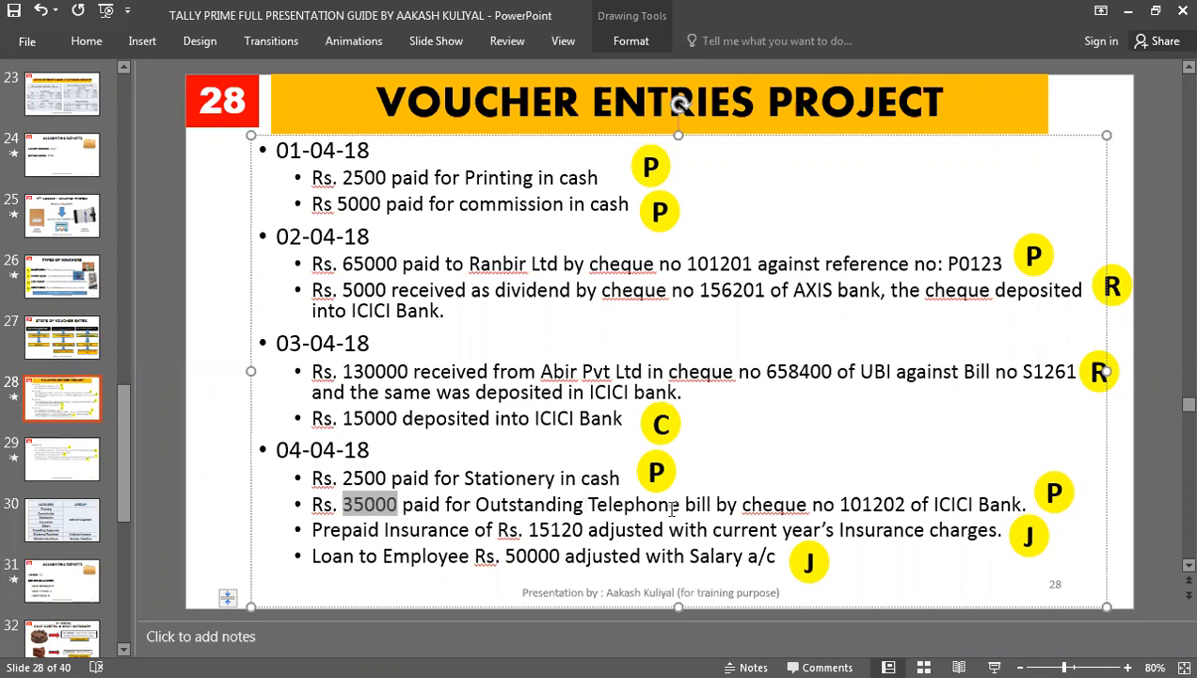
{"action": "double_click", "coordinate": [840, 505]}
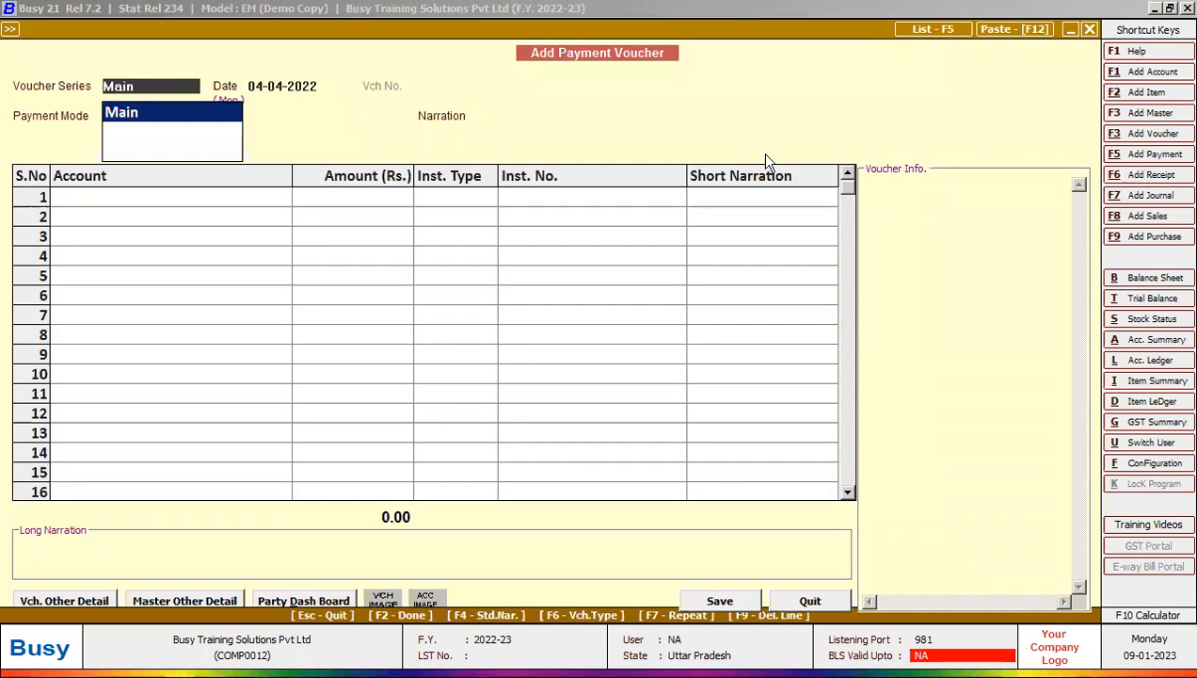
- Set up a new Busy payment voucher in the Main series dated 04-04-2022 with ICICI Bank as the payment mode
{"action": "key", "text": "Return"}
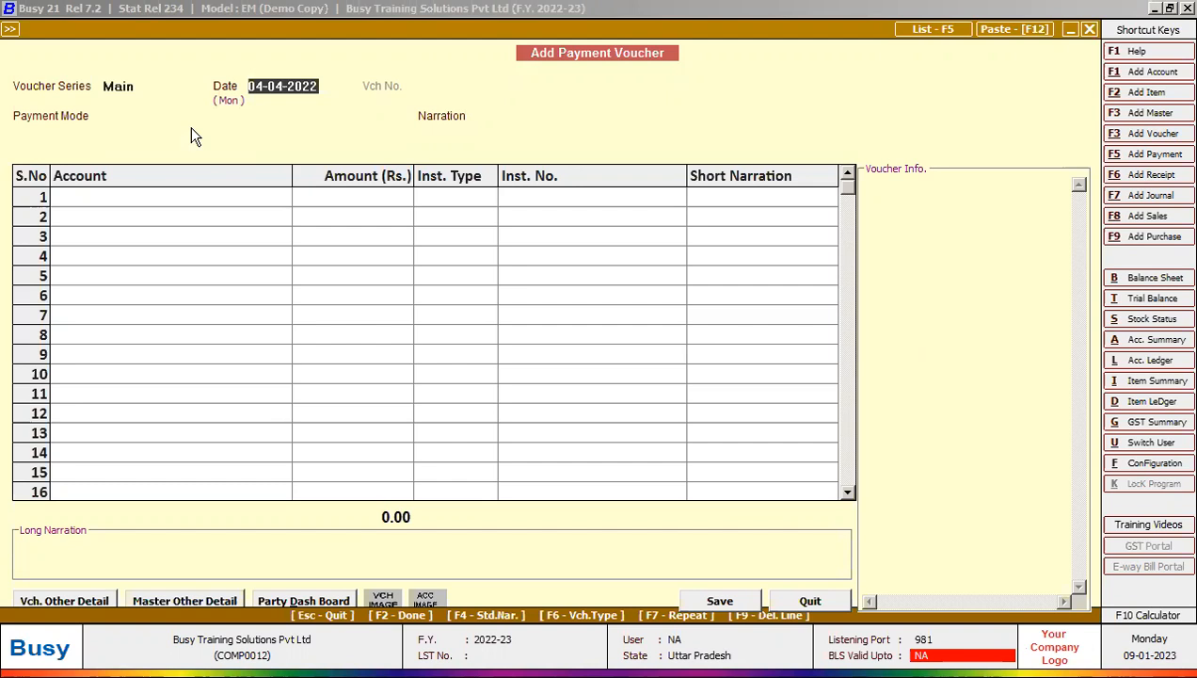
{"action": "key", "text": "Return"}
{"action": "key", "text": "Down"}
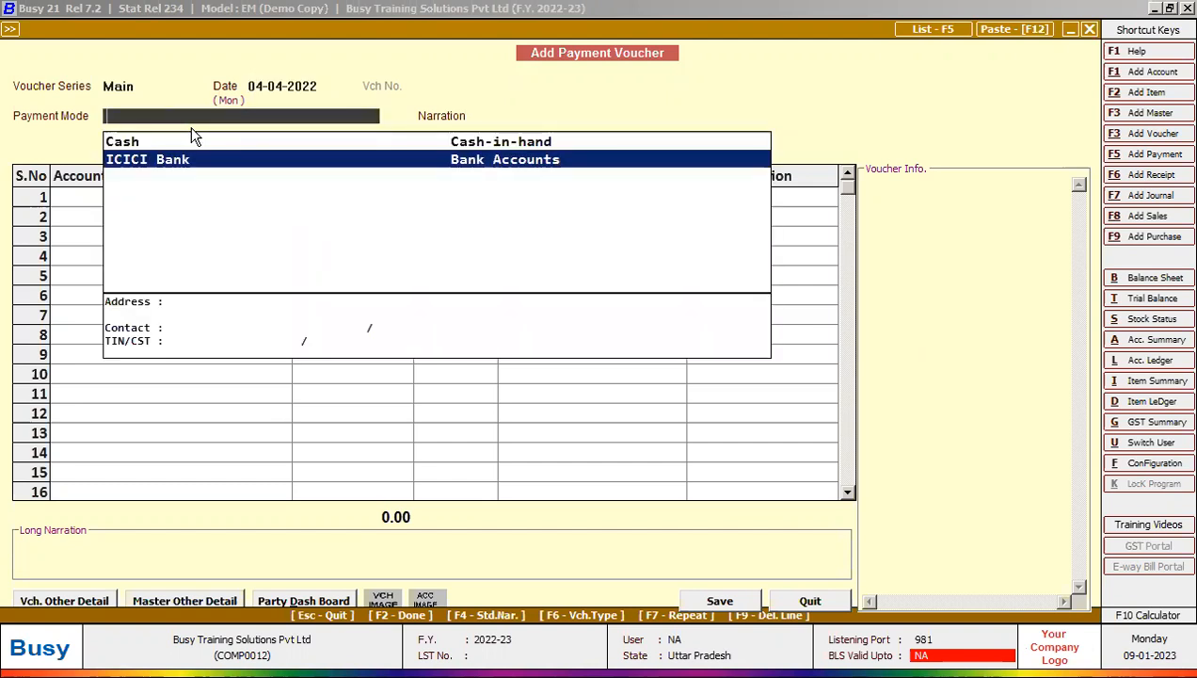
{"action": "key", "text": "Return"}
{"action": "key", "text": "Return"}
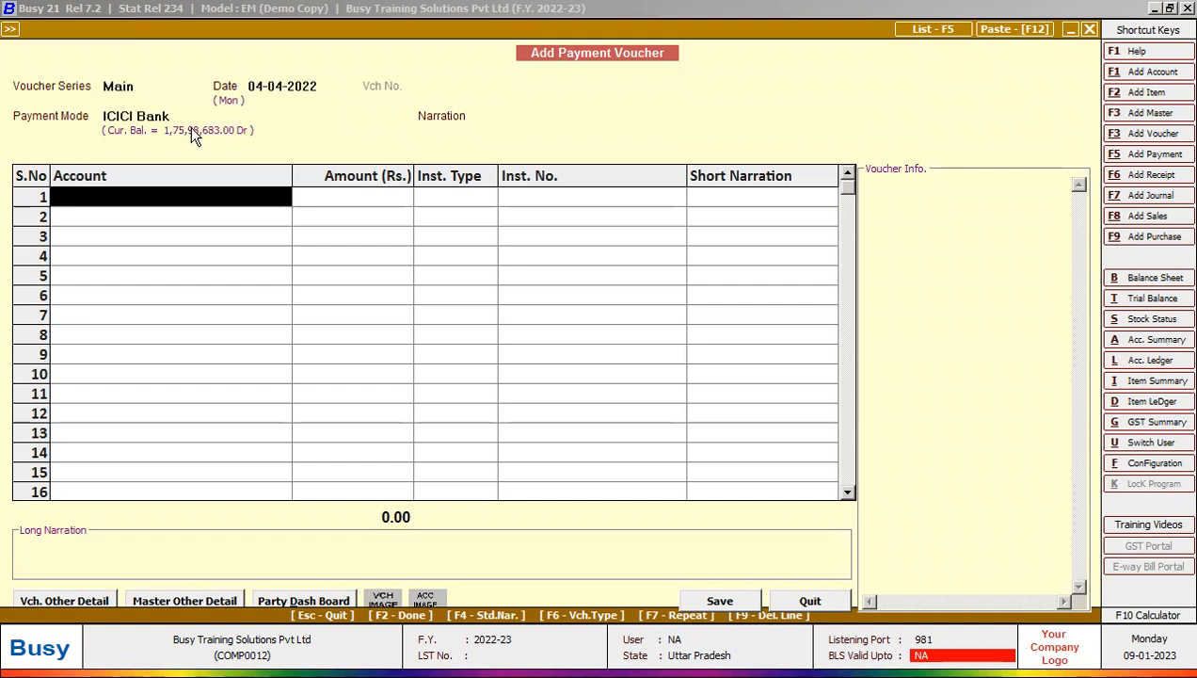
- Enter the Outstanding telephone bill account in the first row with an amount of 35,000, checking the amount against the PowerPoint slide
{"action": "type", "text": "out"}
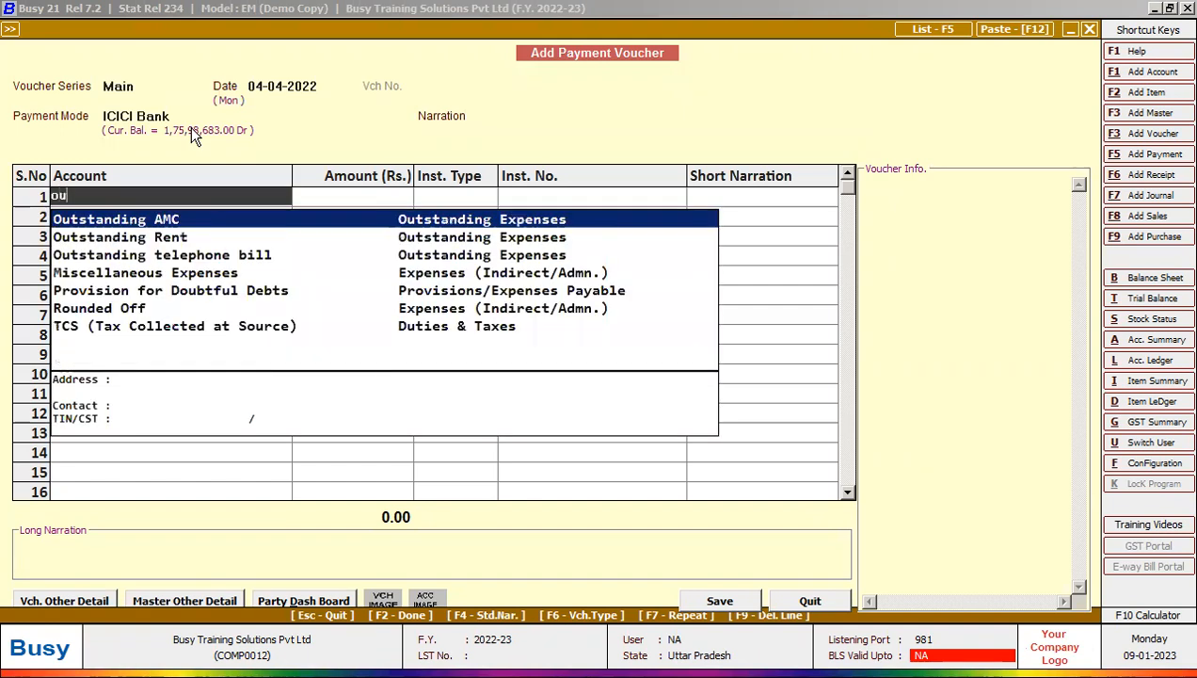
{"action": "key", "text": "Down"}
{"action": "key", "text": "Down"}
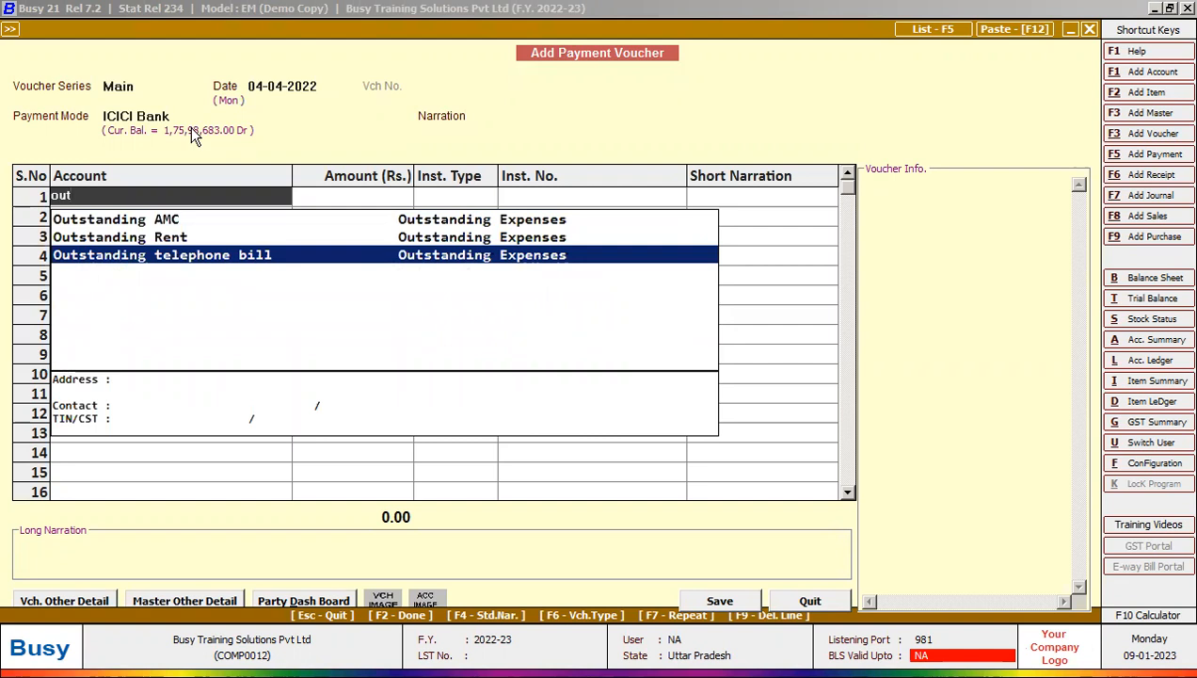
{"action": "key", "text": "Return"}
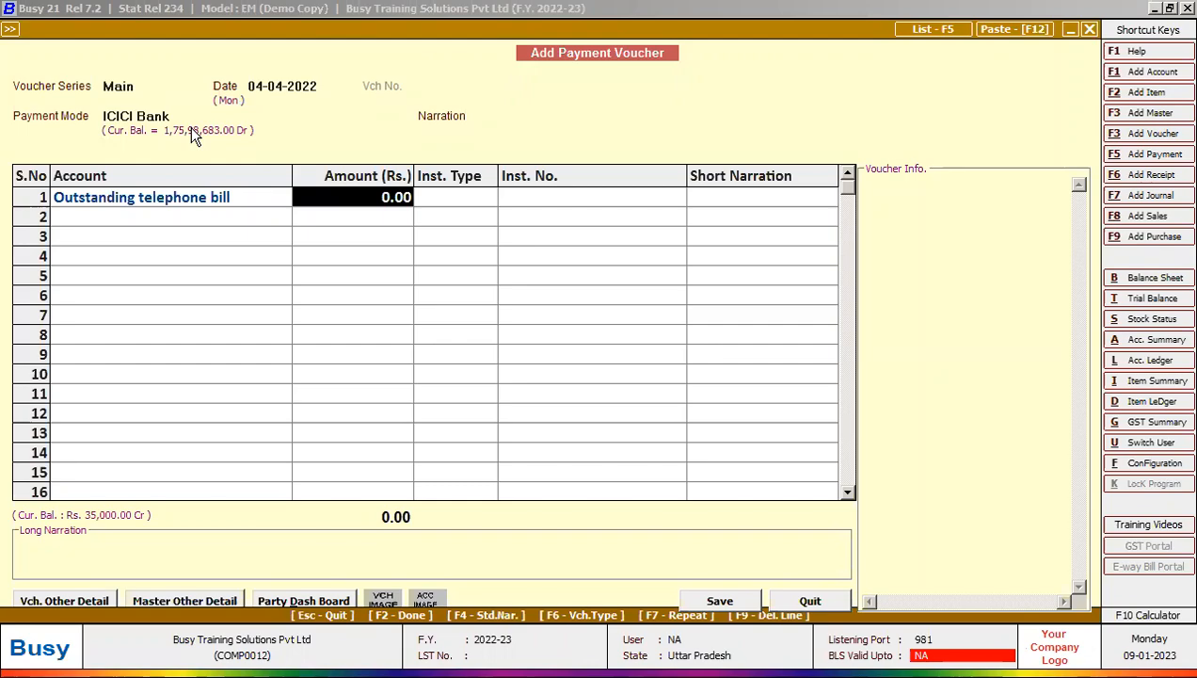
{"action": "key", "text": "alt+Tab"}
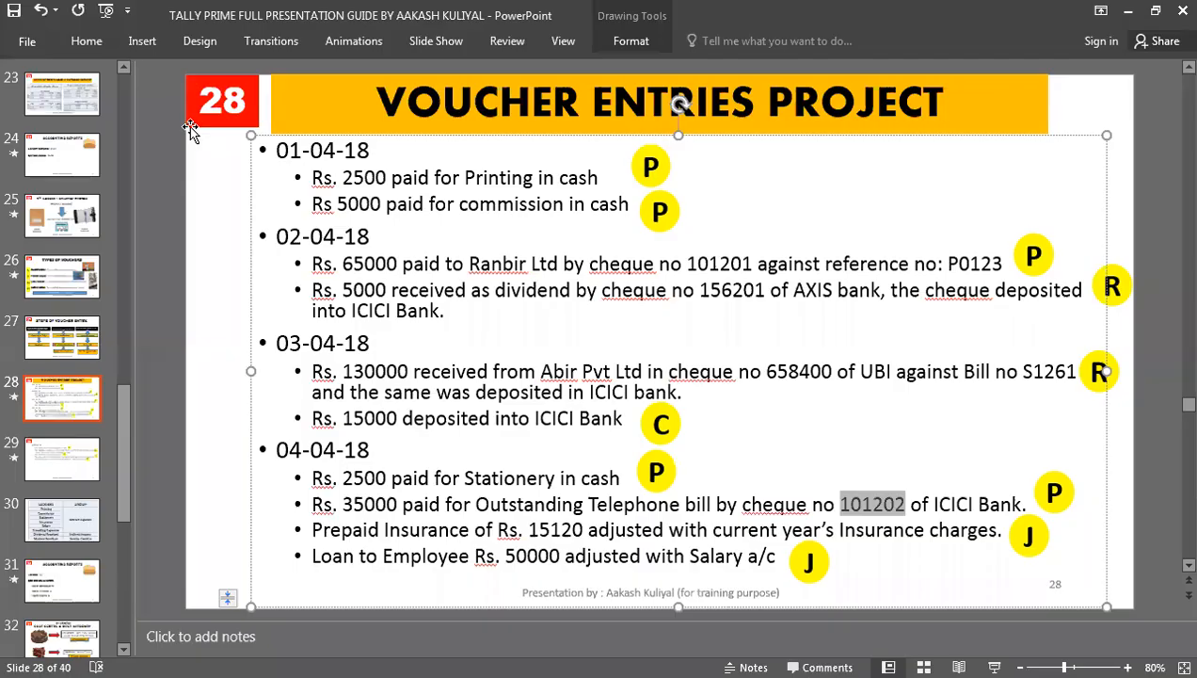
{"action": "key", "text": "alt+Tab"}
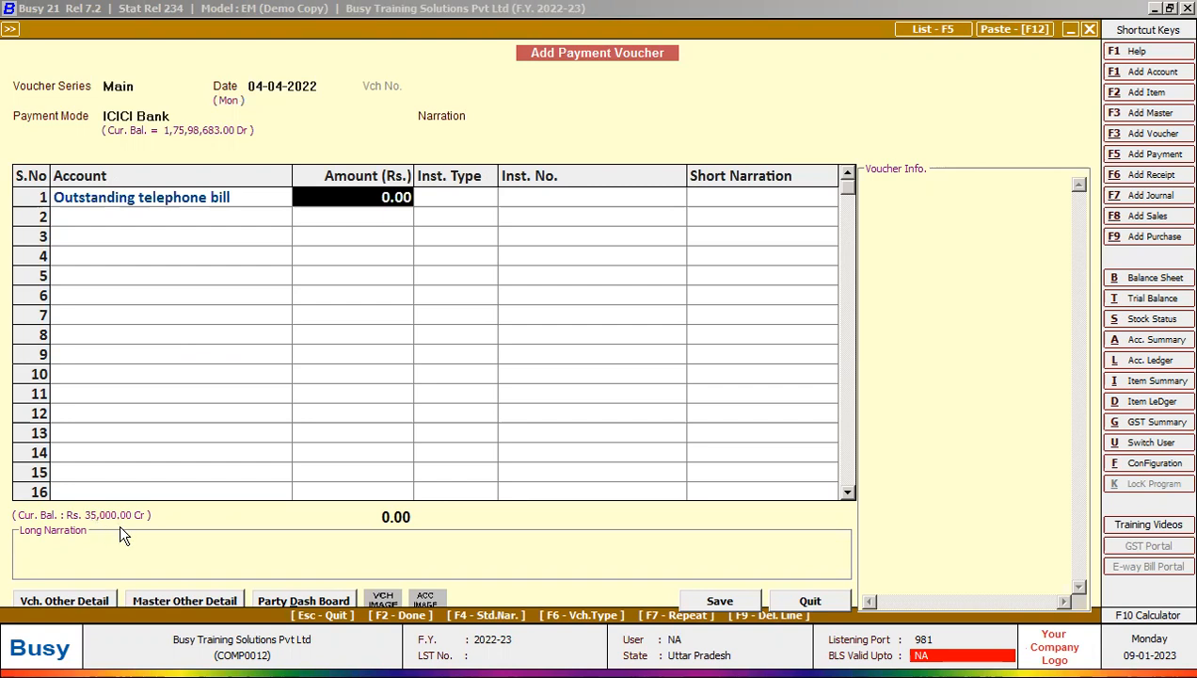
{"action": "type", "text": "35"}
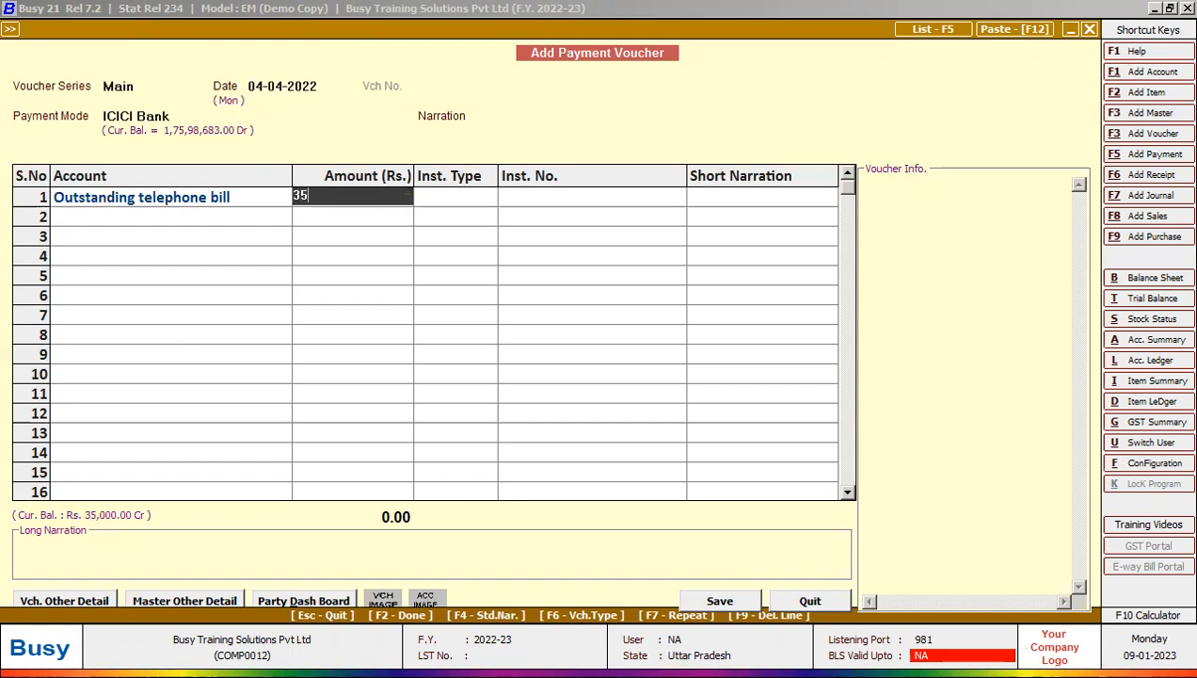
{"action": "type", "text": ",000"}
{"action": "key", "text": "Return"}
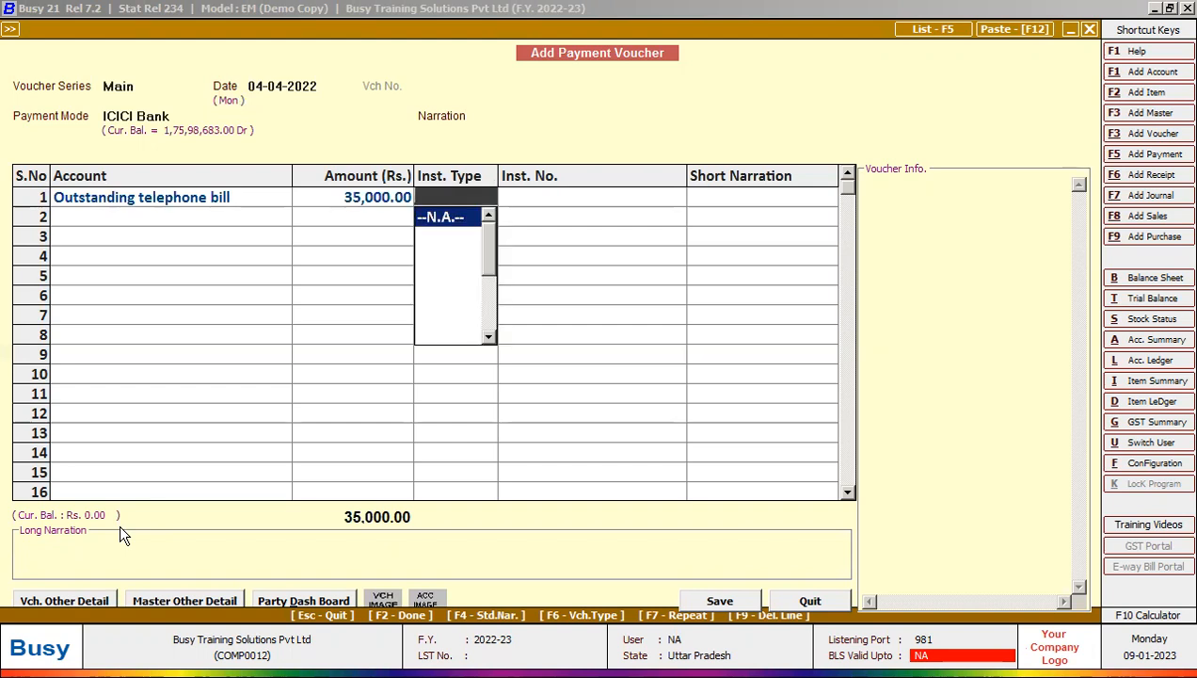
- Set the instrument type to CHQ. and the instrument number to 101202 from the PowerPoint slide, leaving the short narration blank
{"action": "key", "text": "Down"}
{"action": "key", "text": "Down"}
{"action": "key", "text": "Down"}
{"action": "key", "text": "Return"}
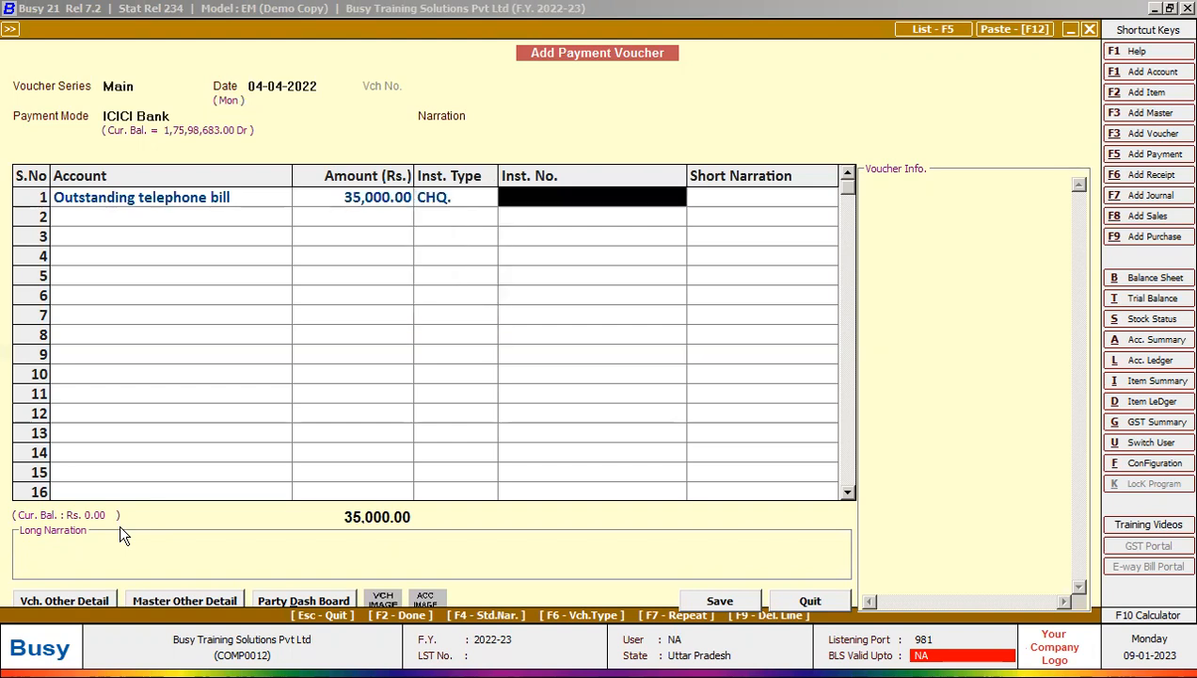
{"action": "key", "text": "alt+Tab"}
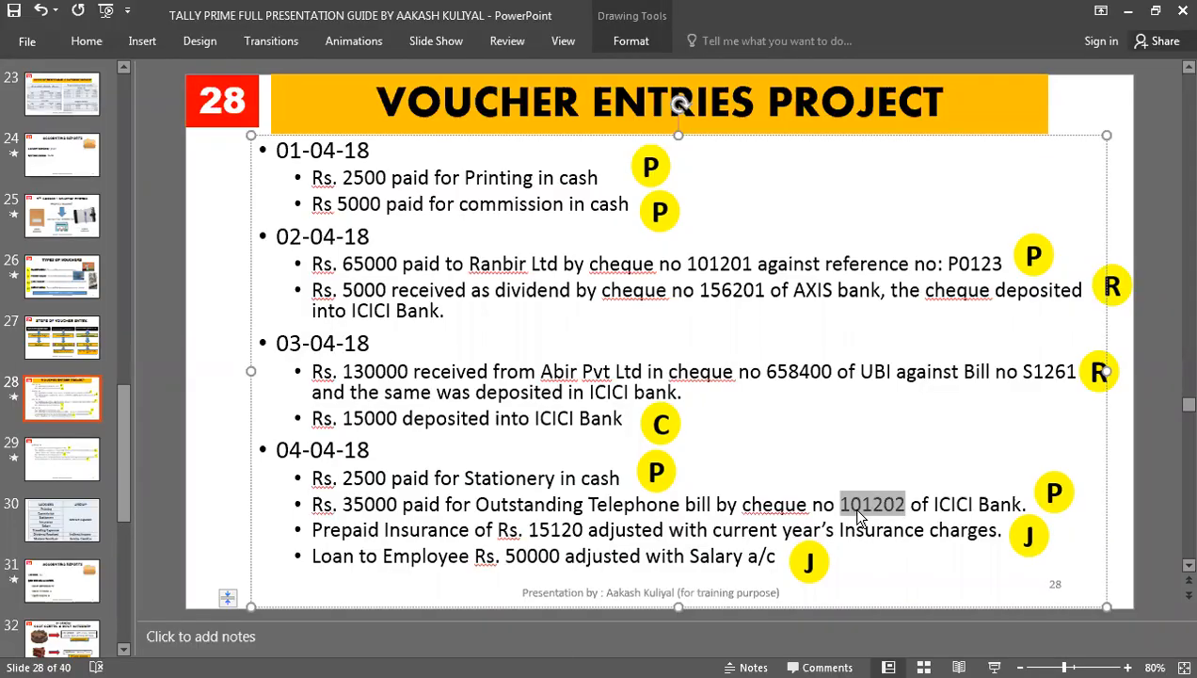
{"action": "key", "text": "alt+Tab"}
{"action": "type", "text": "101202"}
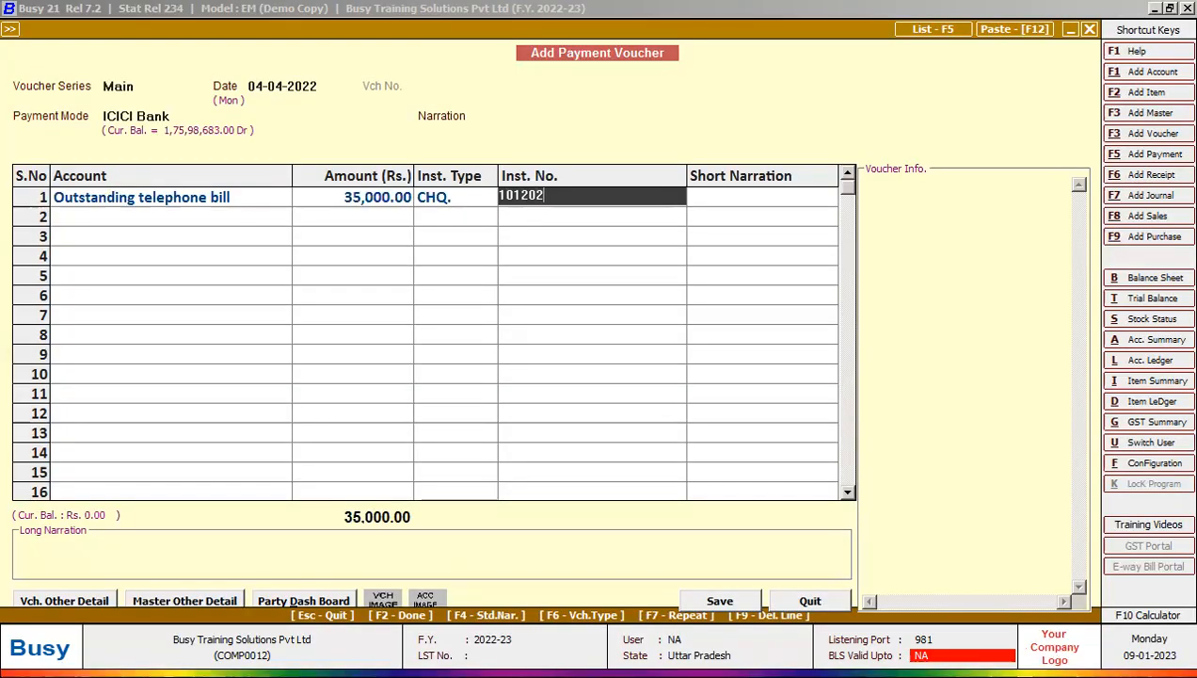
{"action": "key", "text": "Return"}
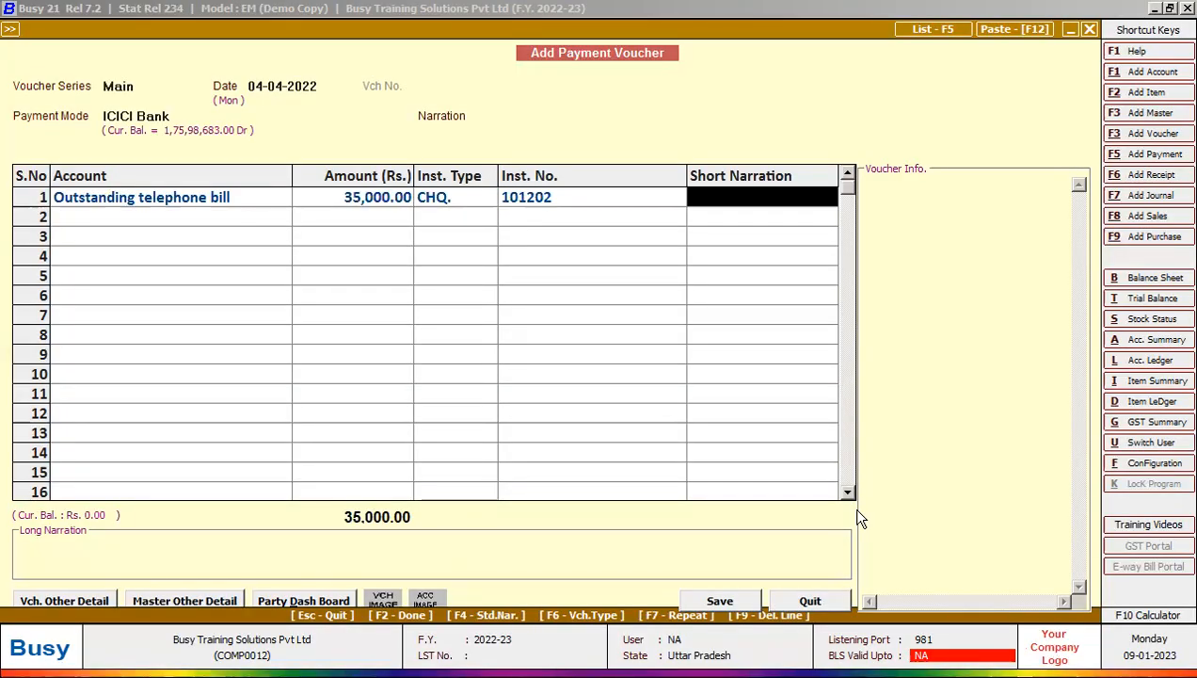
{"action": "key", "text": "Return"}
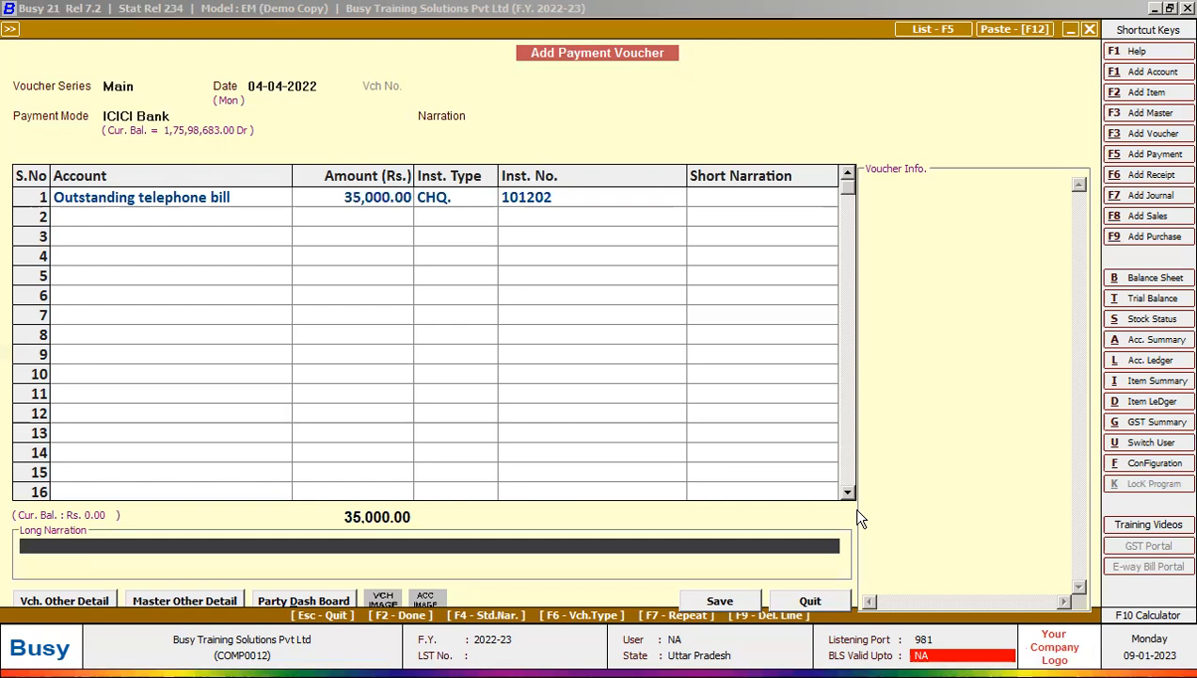
- Use the standard narration to enter "Being Amount Paid for telephone bill by cheque 101202" as the long narration, and save the voucher
{"action": "key", "text": "F4"}
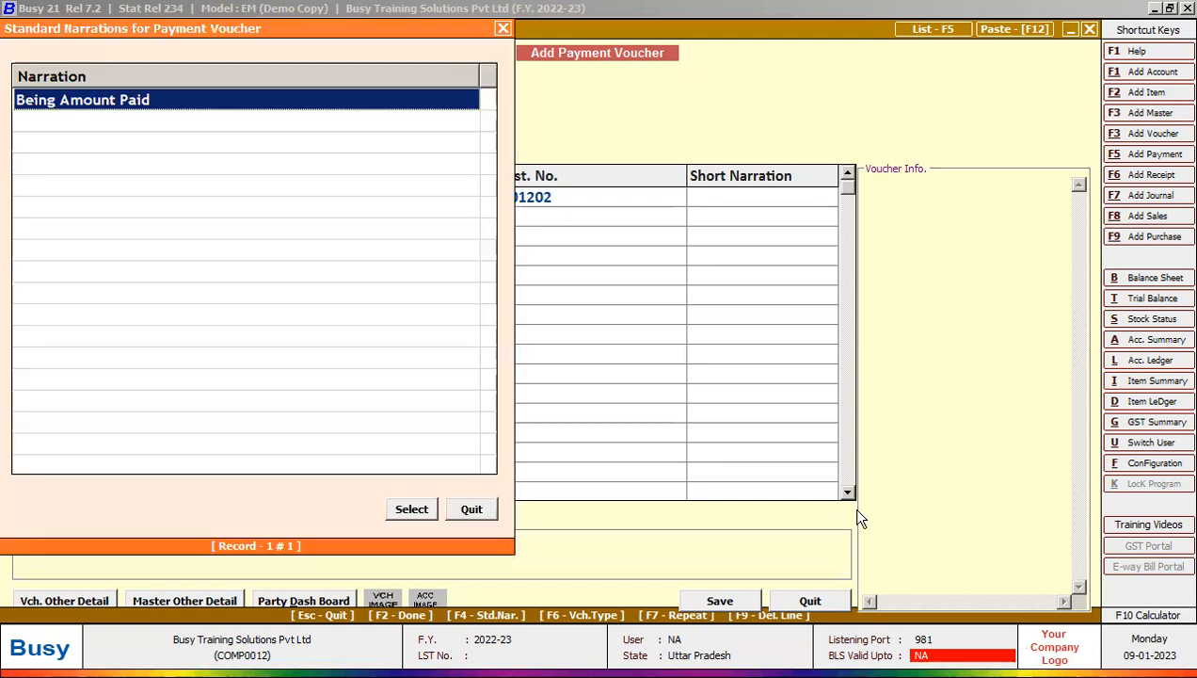
{"action": "key", "text": "Return"}
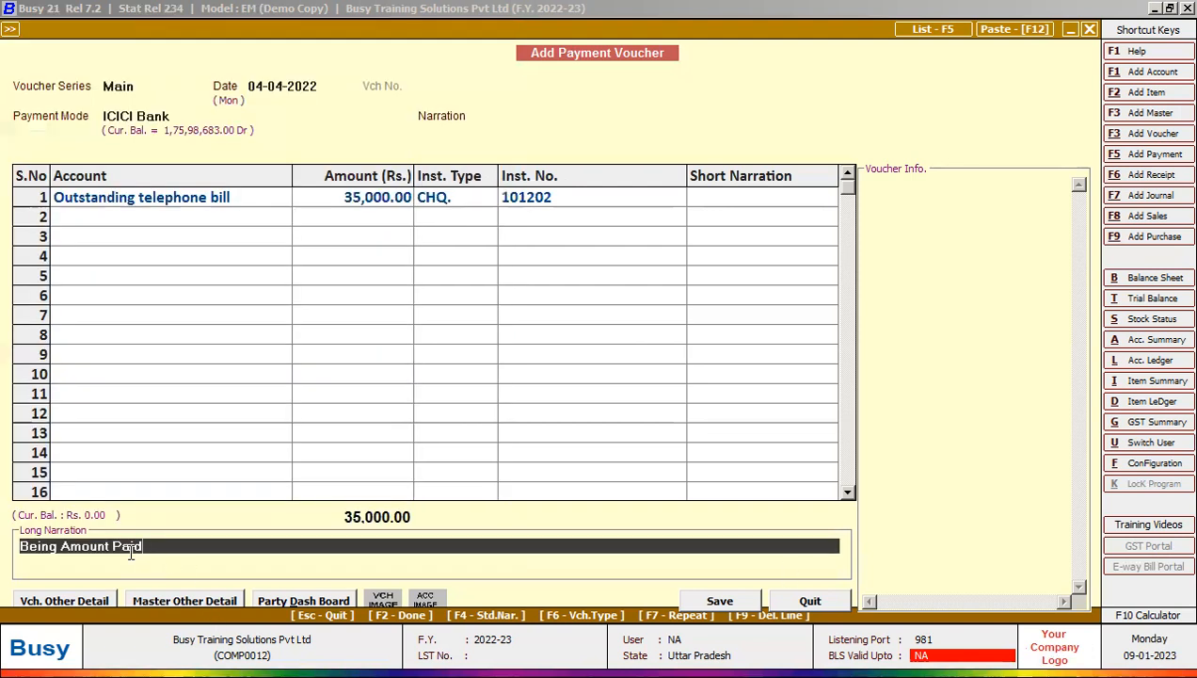
{"action": "type", "text": "for telephone bill by"}
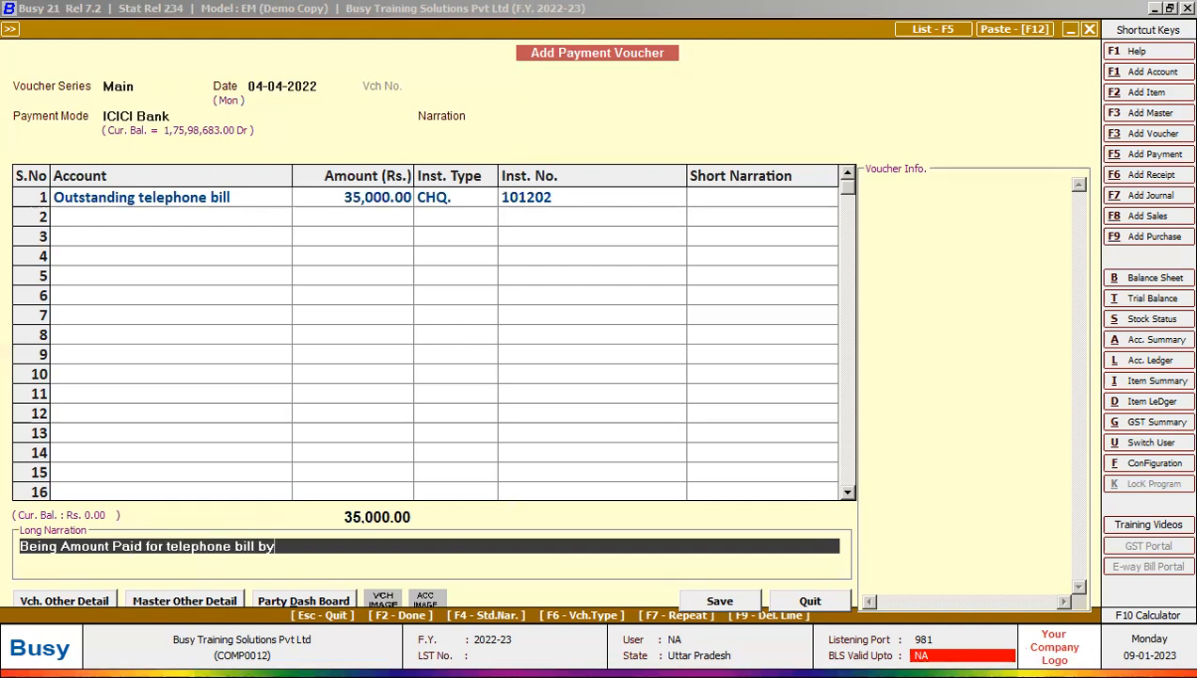
{"action": "type", "text": " cheque 101202"}
{"action": "key", "text": "Return"}
{"action": "key", "text": "Return"}
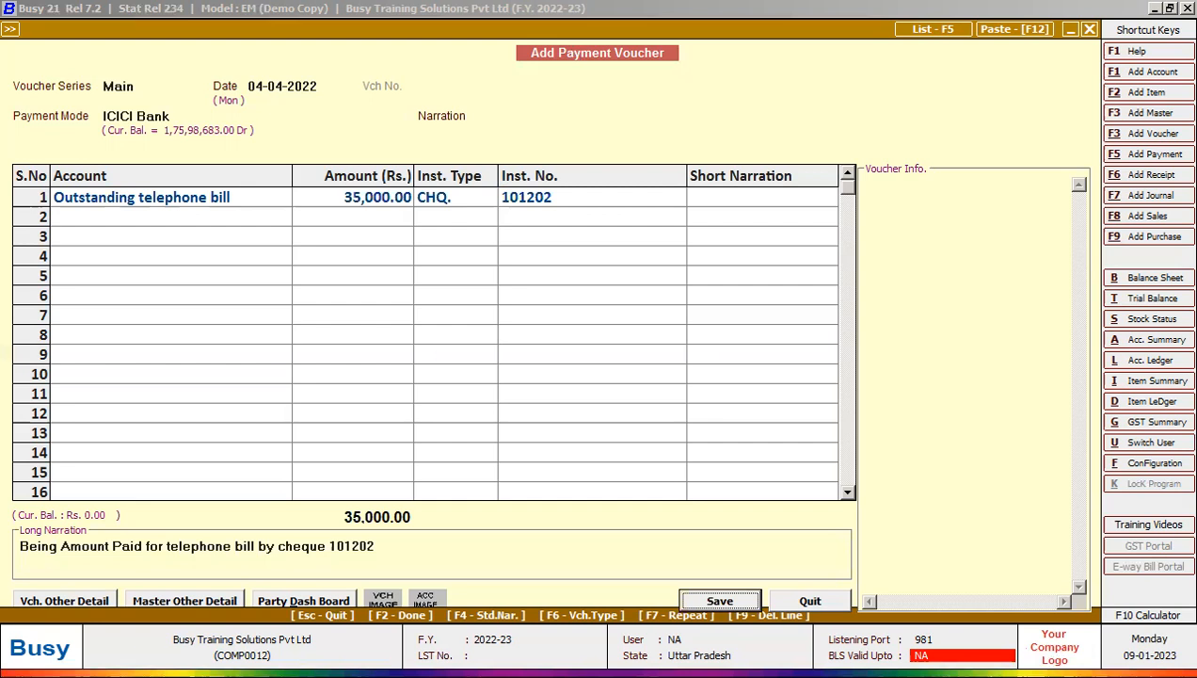
{"action": "key", "text": "Return"}
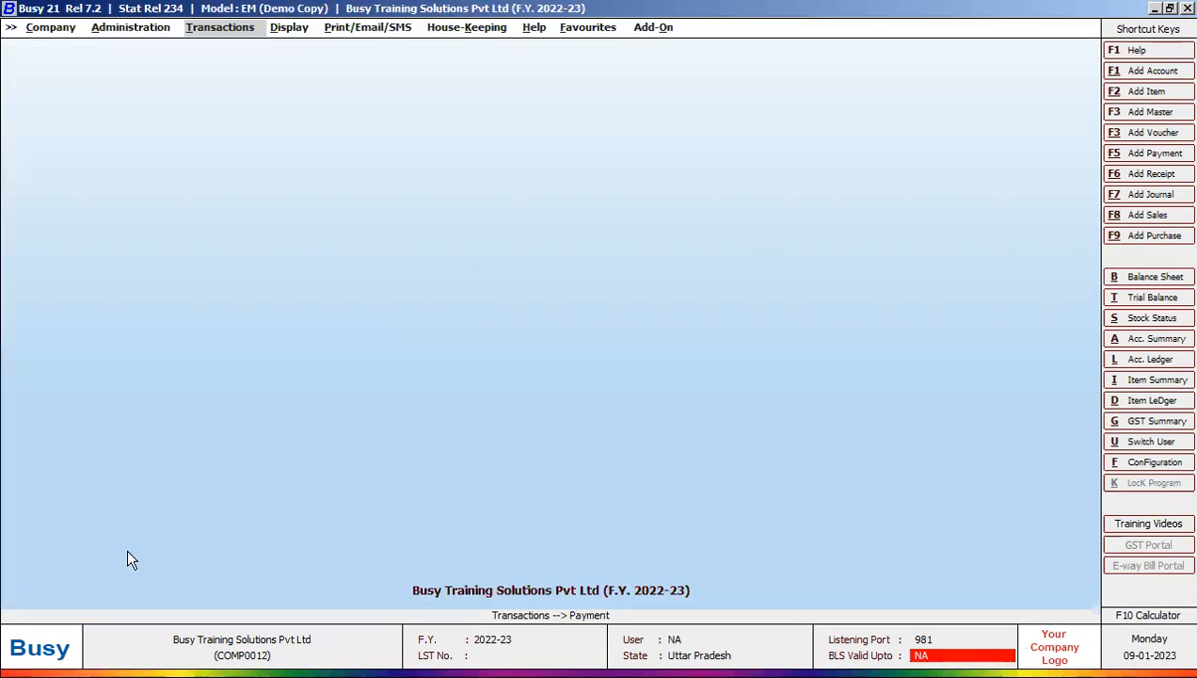
- Display the horizontal standard balance sheet for 04-04-2022 with the default report options
{"action": "left_click", "coordinate": [285, 29]}
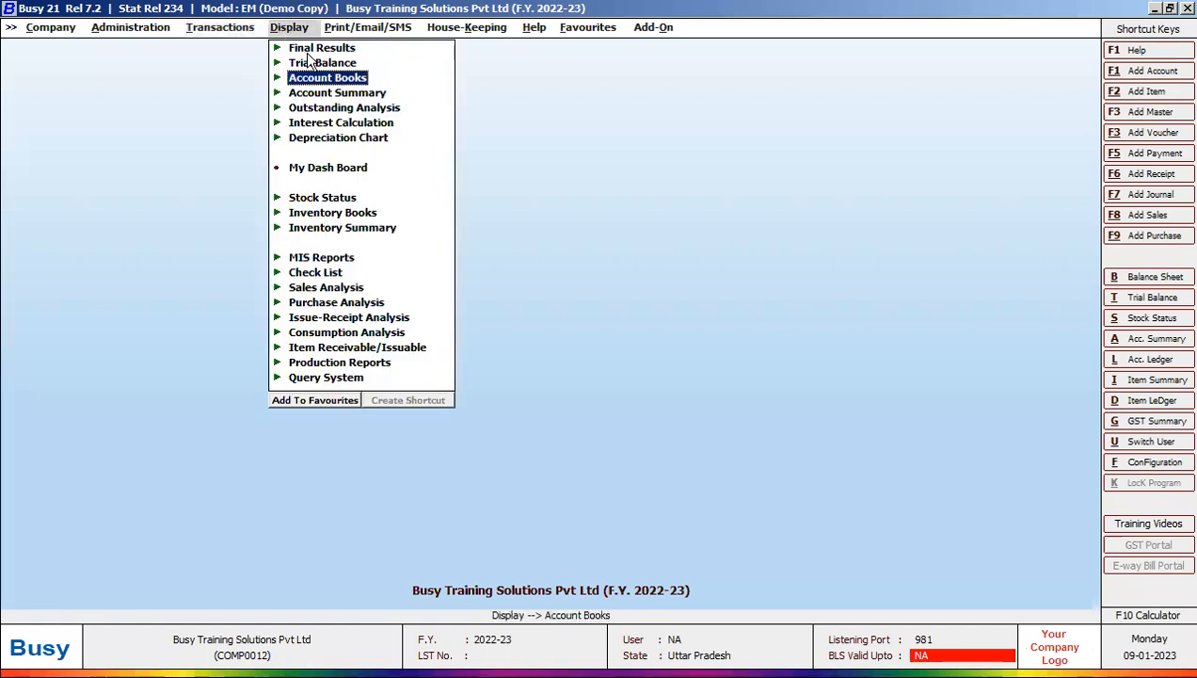
{"action": "left_click", "coordinate": [308, 49]}
{"action": "left_click", "coordinate": [356, 63]}
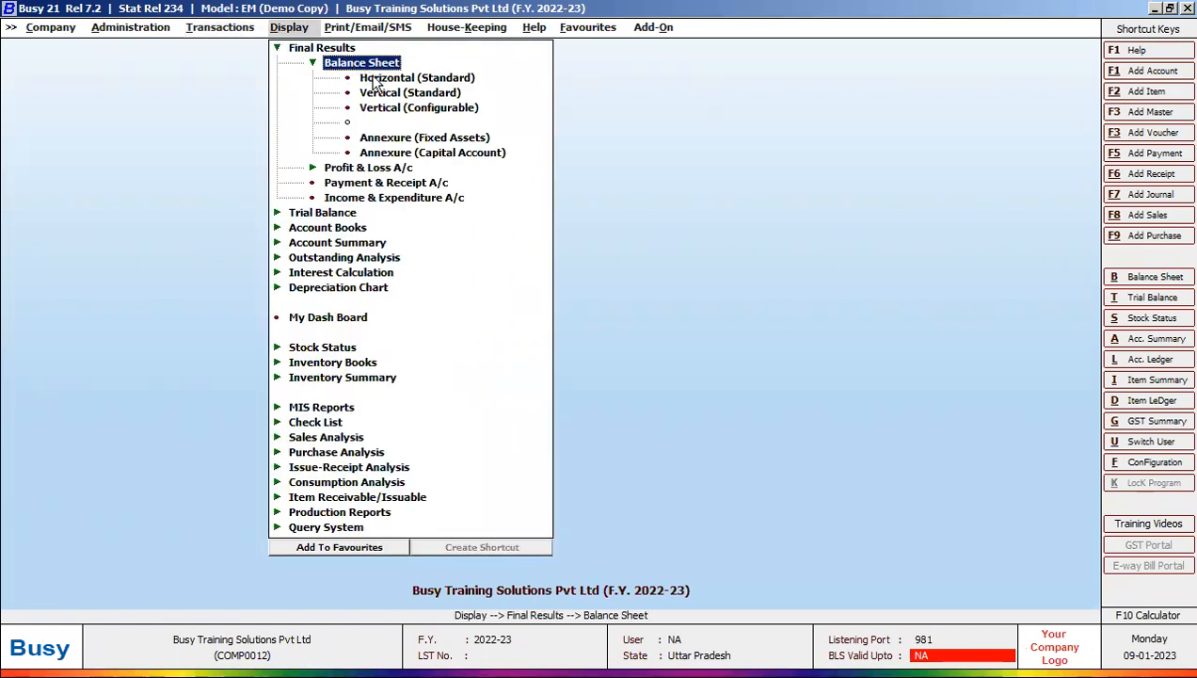
{"action": "left_click", "coordinate": [374, 81]}
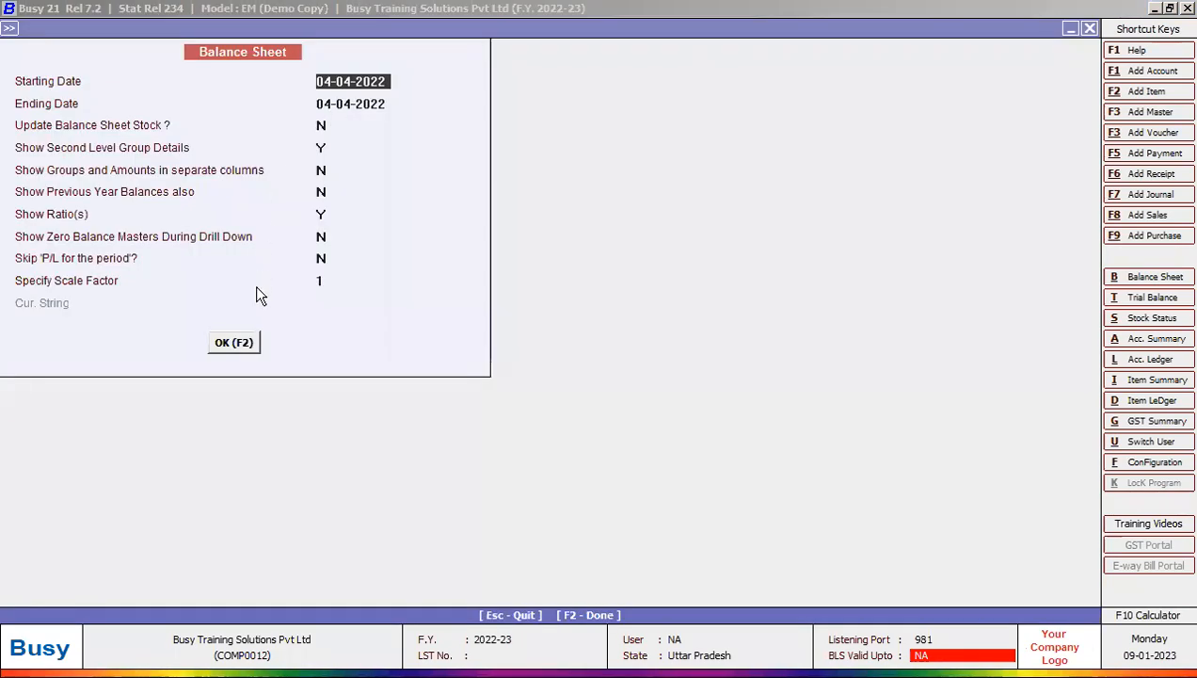
{"action": "left_click", "coordinate": [241, 345]}
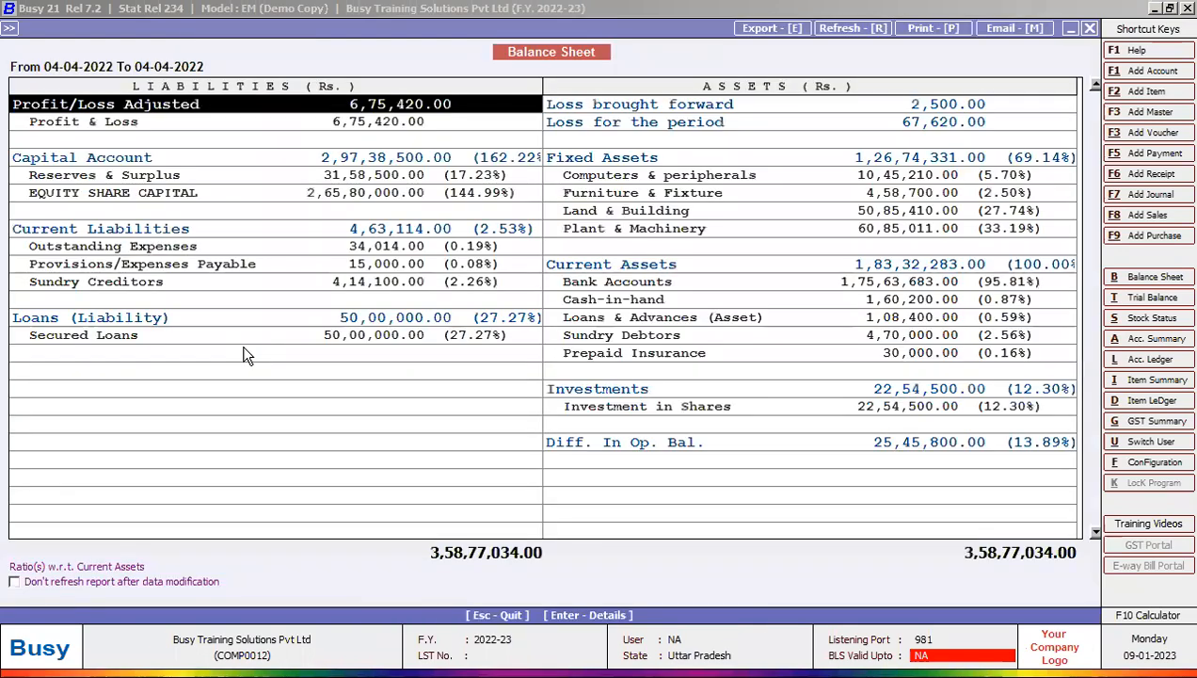
- Examine the accounts in the Outstanding Expenses group of the balance sheet and return to the report
{"action": "left_click", "coordinate": [128, 244]}
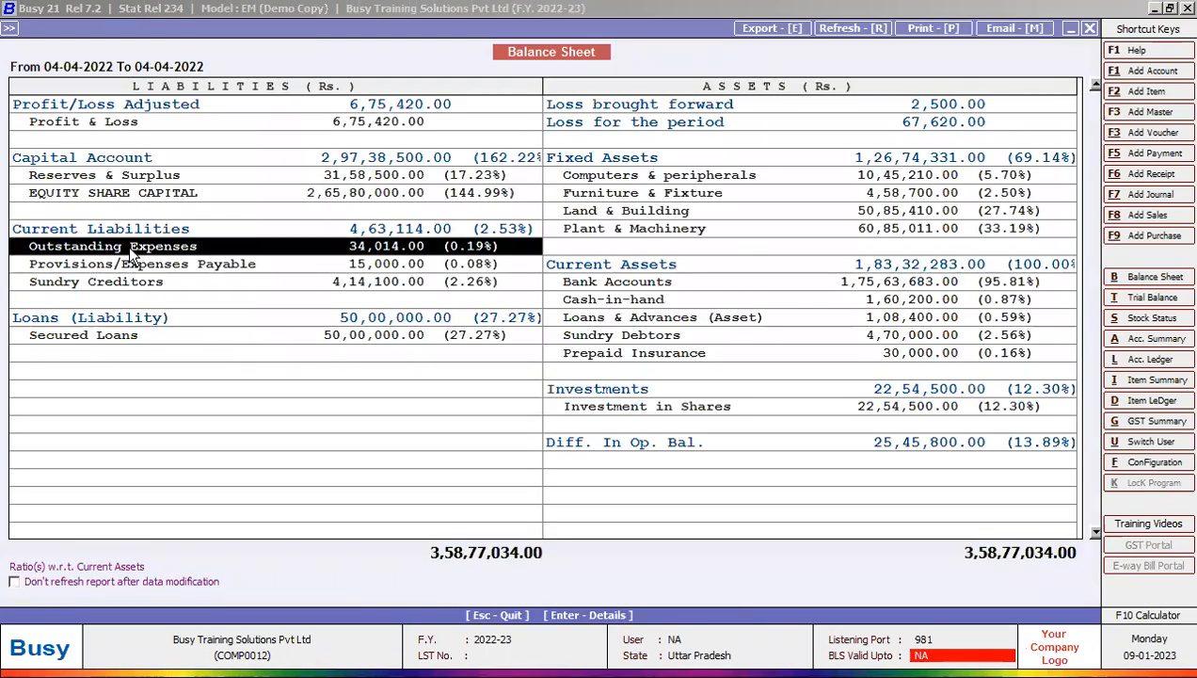
{"action": "double_click", "coordinate": [366, 256]}
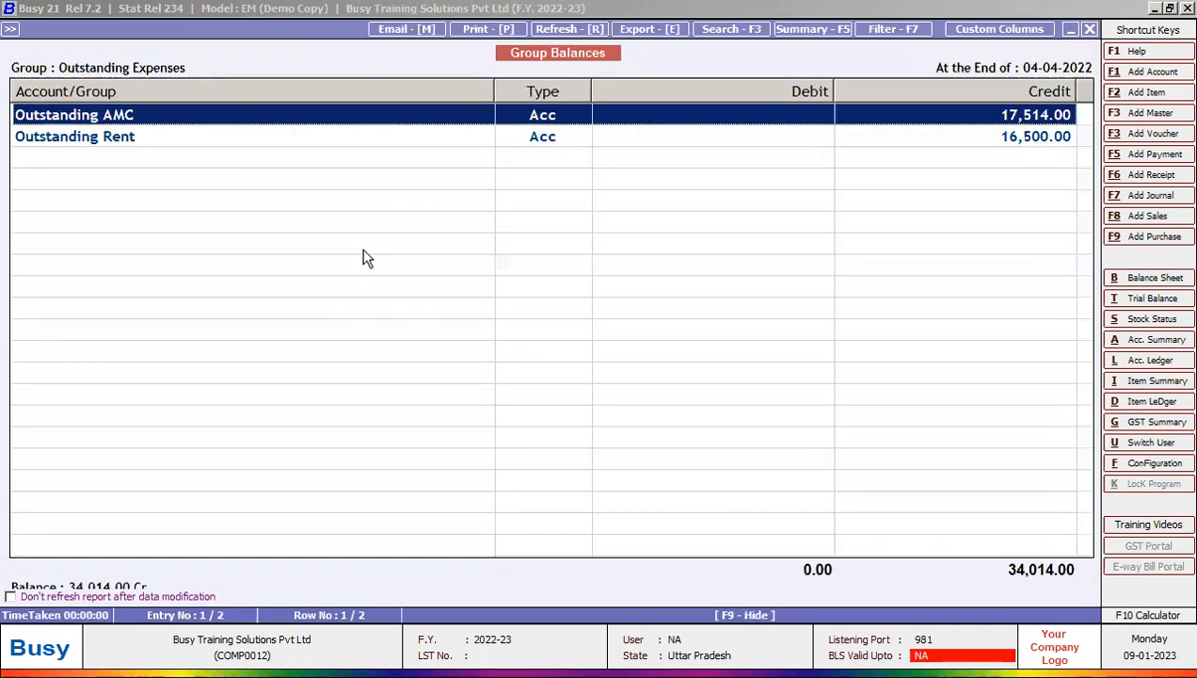
{"action": "left_click", "coordinate": [134, 136]}
{"action": "left_click", "coordinate": [132, 115]}
{"action": "key", "text": "Escape"}
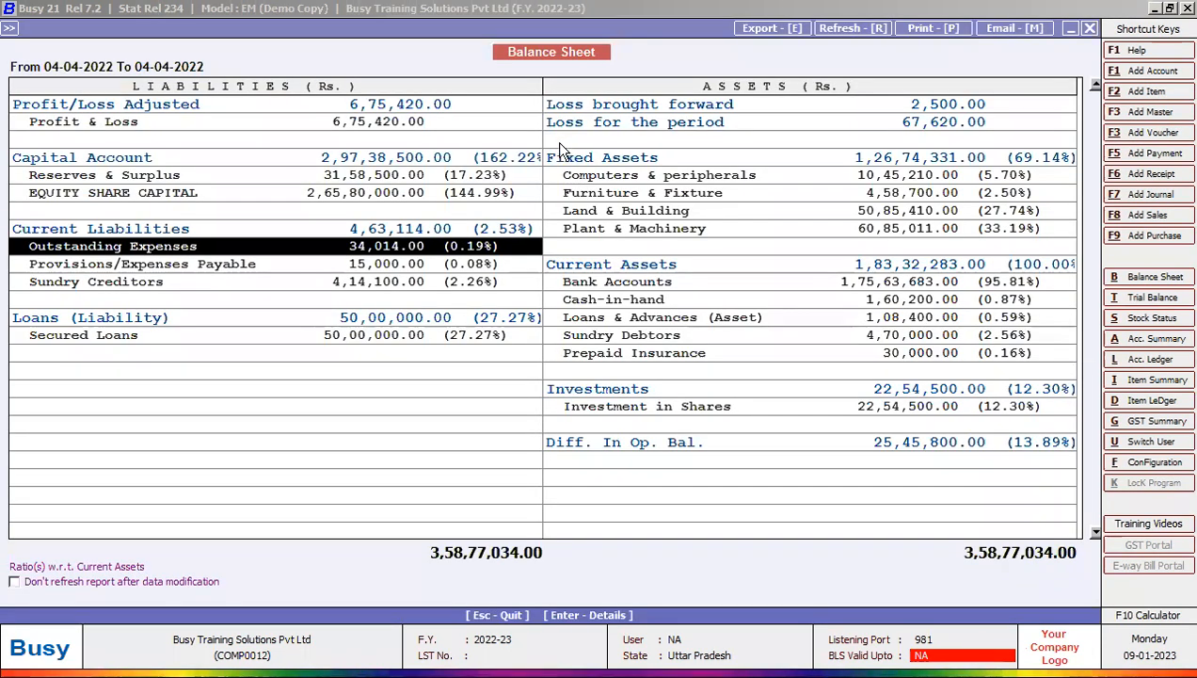
- Examine the Sundry Creditors accounts and the Bank Accounts line in the balance sheet, and close the report
{"action": "left_click", "coordinate": [382, 286]}
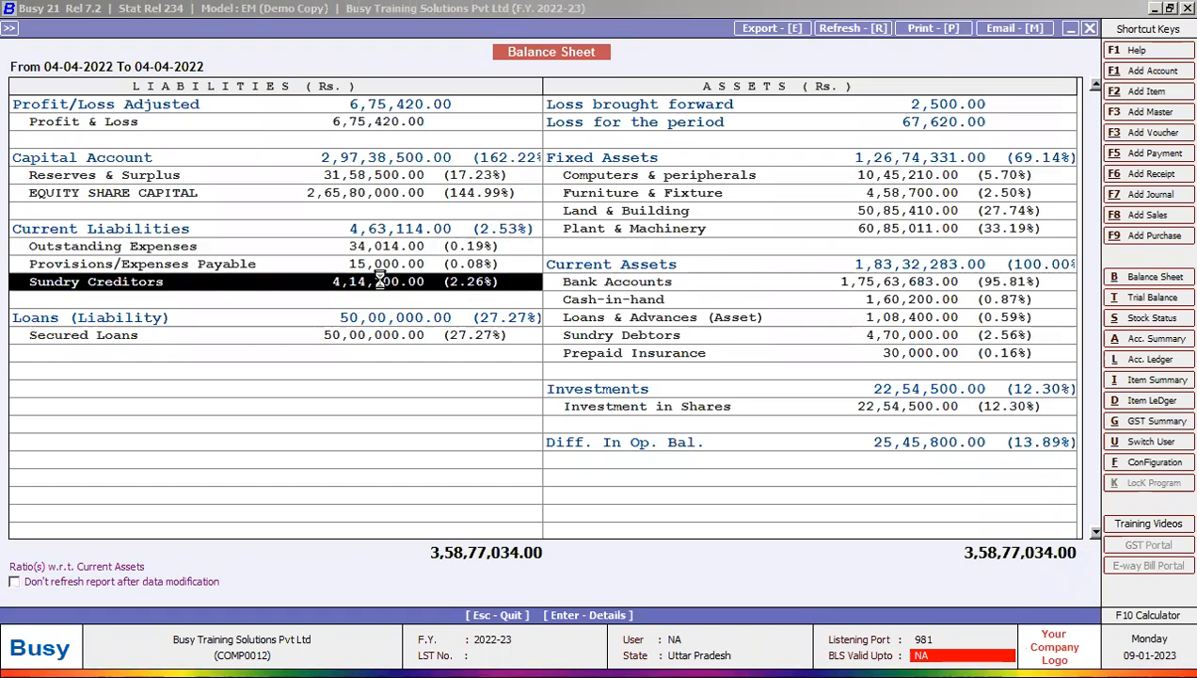
{"action": "key", "text": "Return"}
{"action": "left_click", "coordinate": [130, 137]}
{"action": "left_click", "coordinate": [132, 118]}
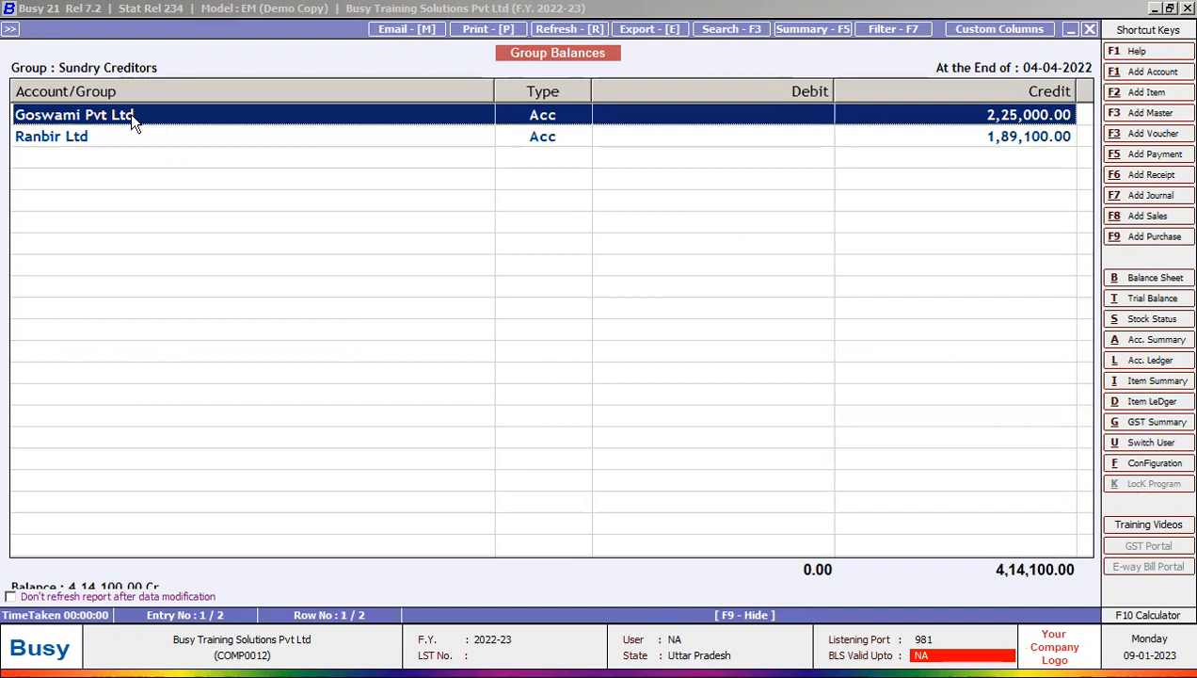
{"action": "key", "text": "Escape"}
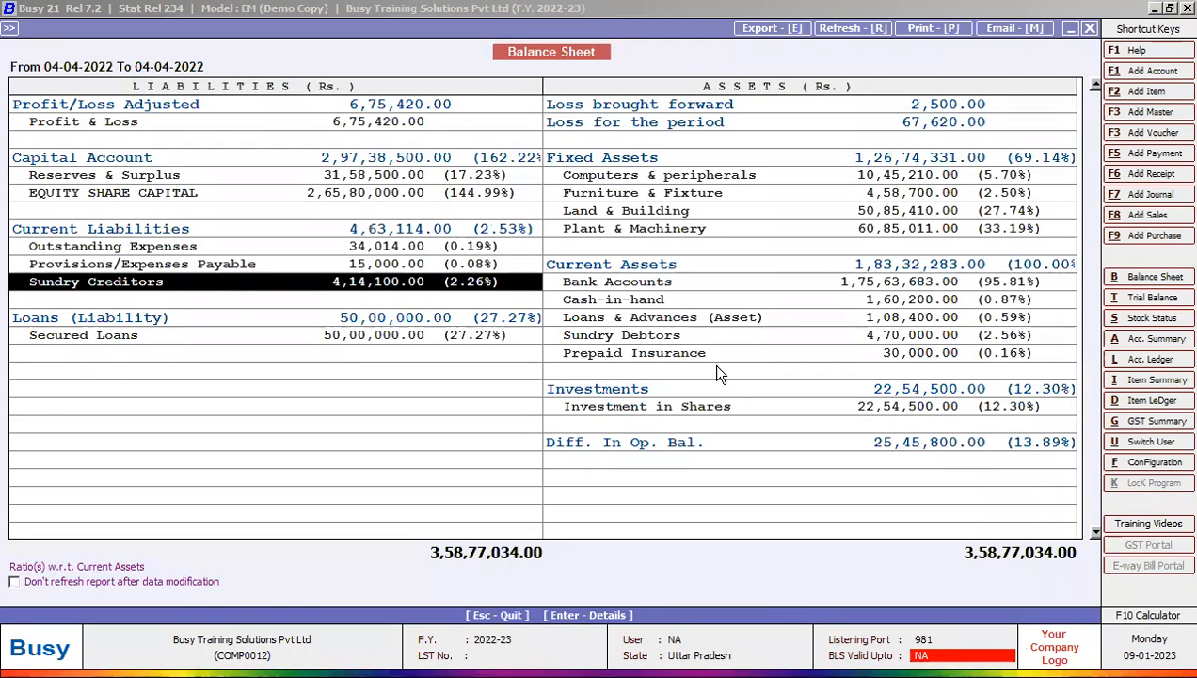
{"action": "left_click", "coordinate": [676, 285]}
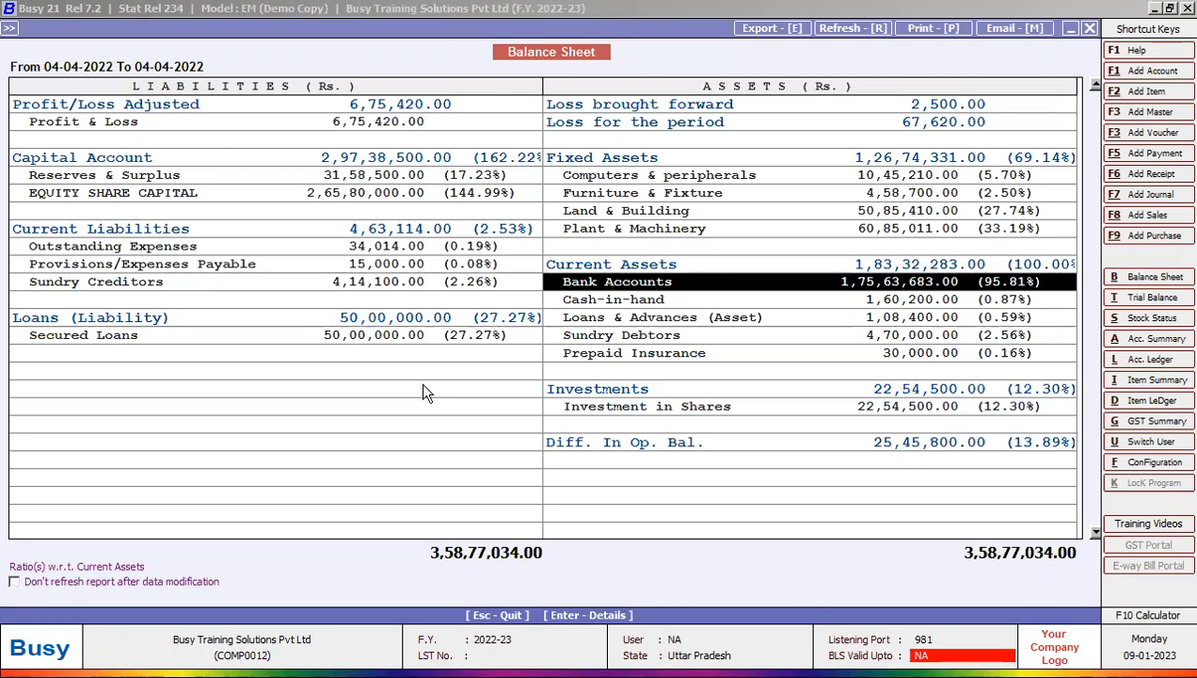
{"action": "key", "text": "Escape"}
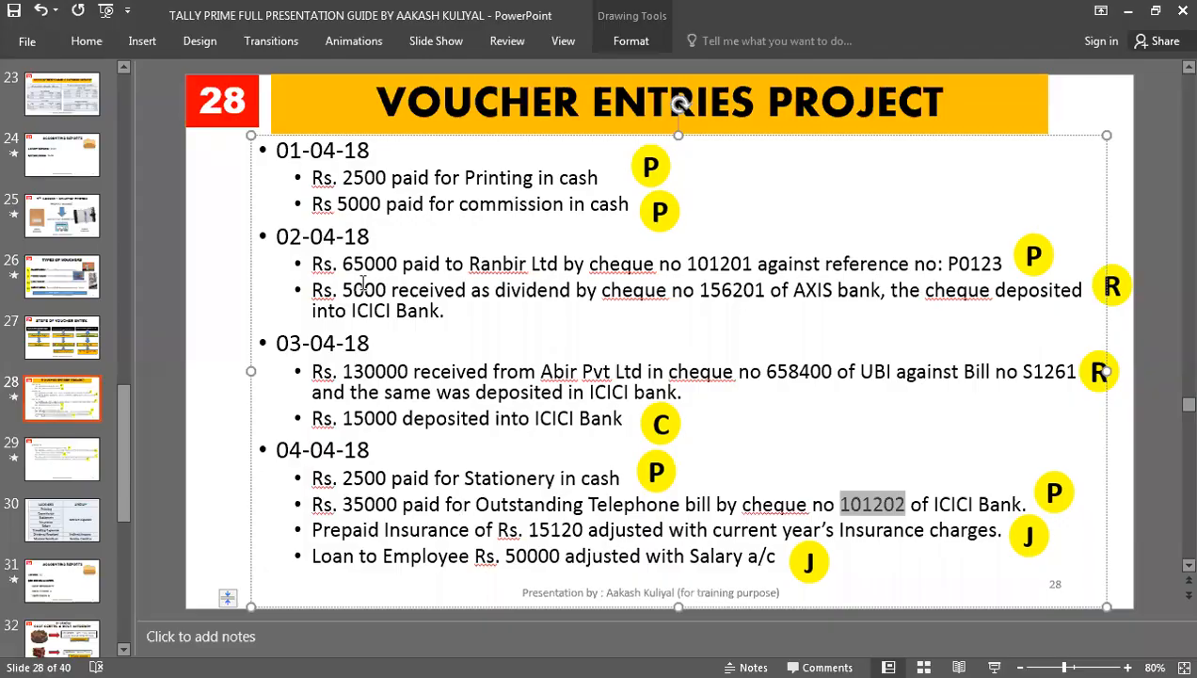
- Check the Outstanding Rent payment amount under 05-04-18 on slide 29 in PowerPoint, and return to Busy
{"action": "left_click", "coordinate": [117, 469]}
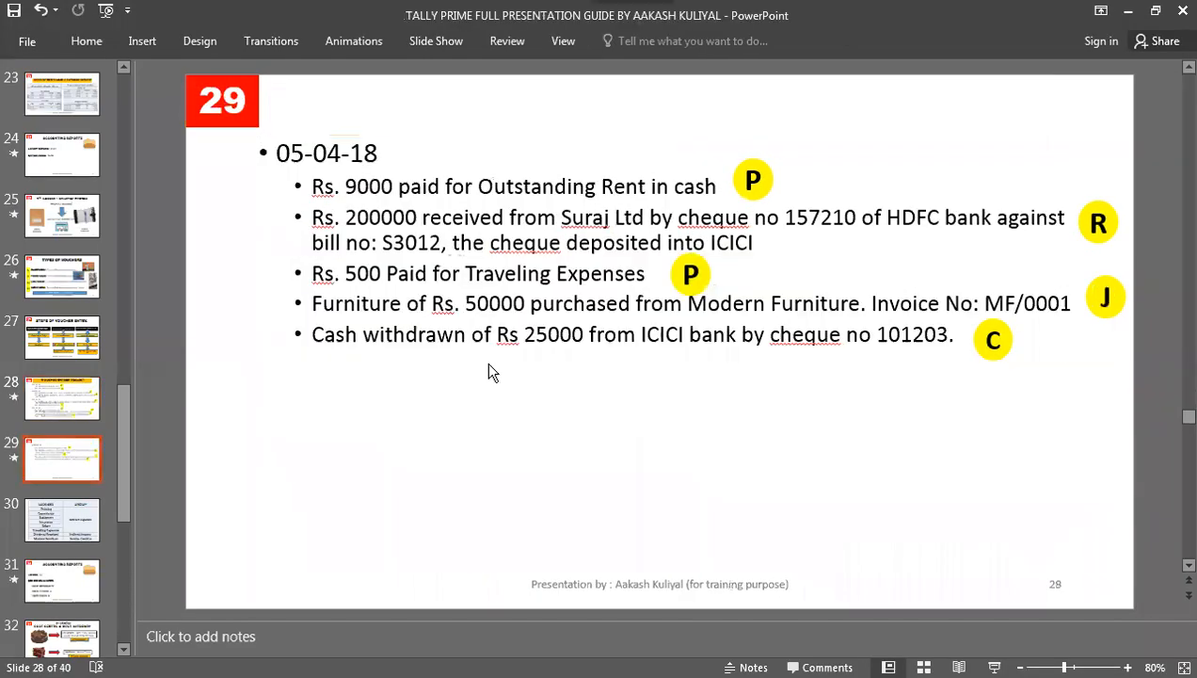
{"action": "double_click", "coordinate": [365, 186]}
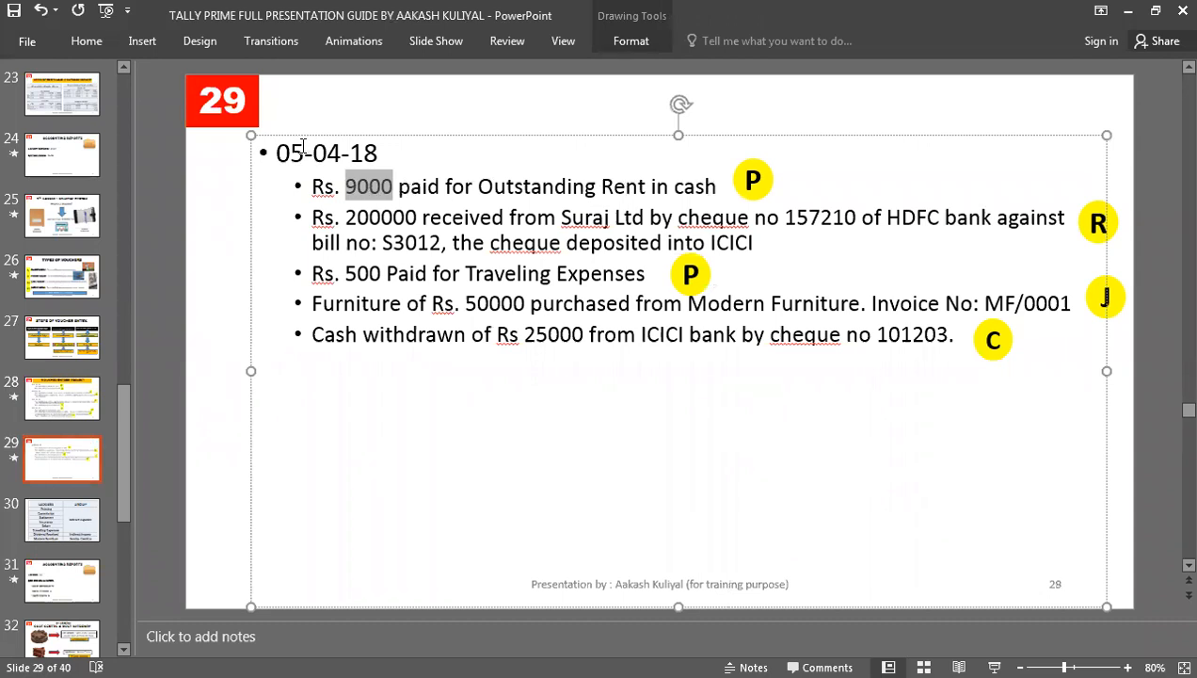
{"action": "key", "text": "alt+Tab"}
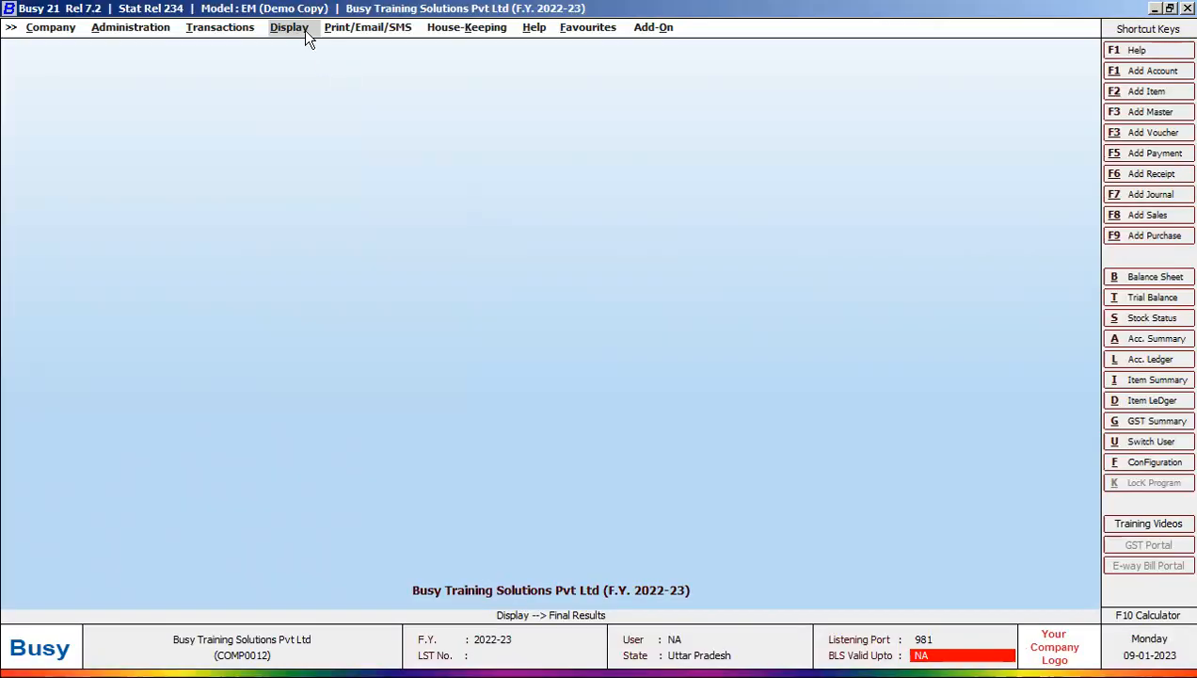
- Reopen the horizontal standard balance sheet for 04-04-2022
{"action": "left_click", "coordinate": [303, 32]}
{"action": "left_click", "coordinate": [313, 51]}
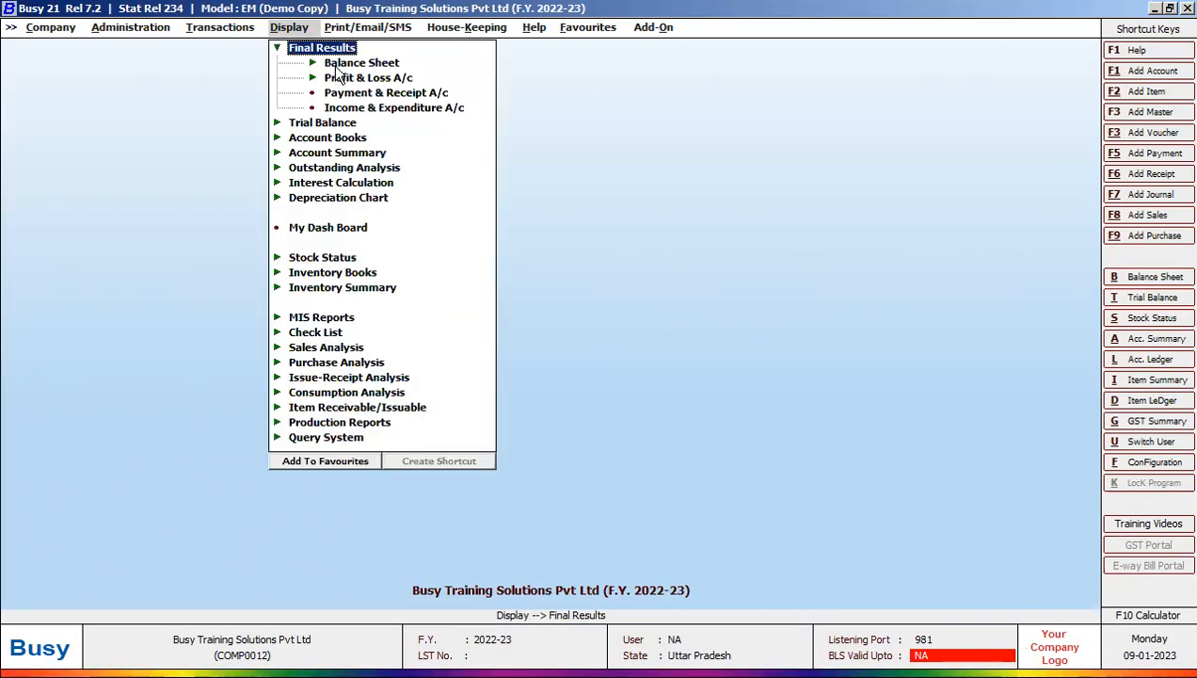
{"action": "left_click", "coordinate": [335, 64]}
{"action": "key", "text": "Down"}
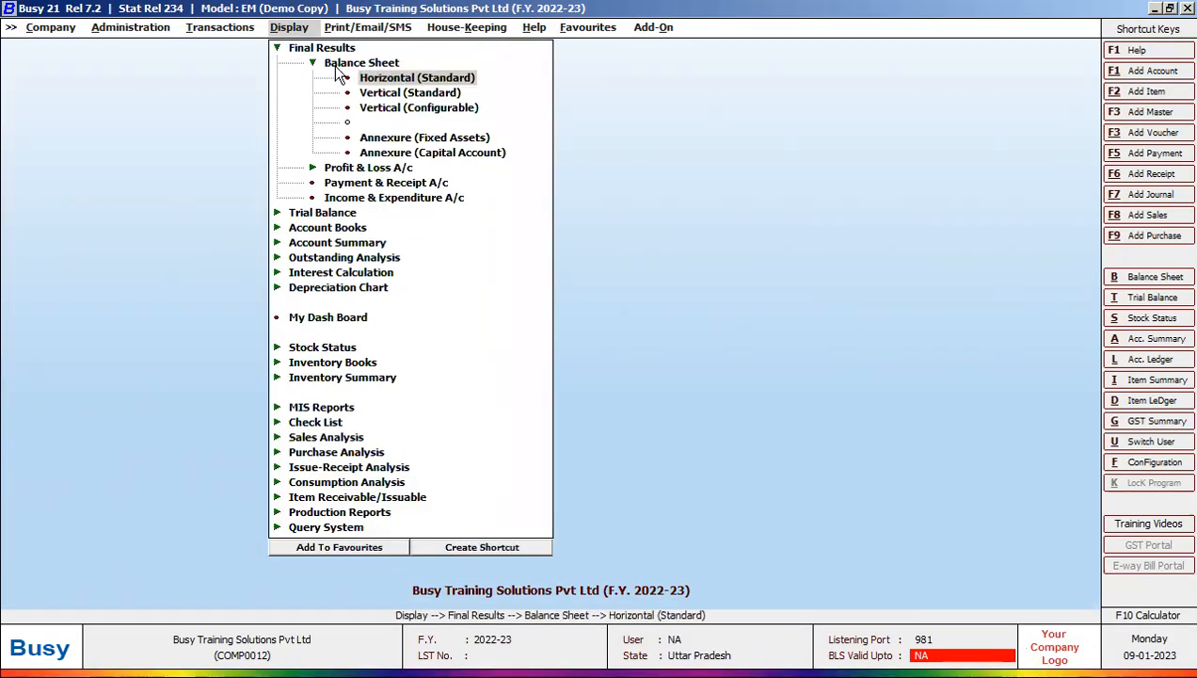
{"action": "key", "text": "Return"}
{"action": "key", "text": "F2"}
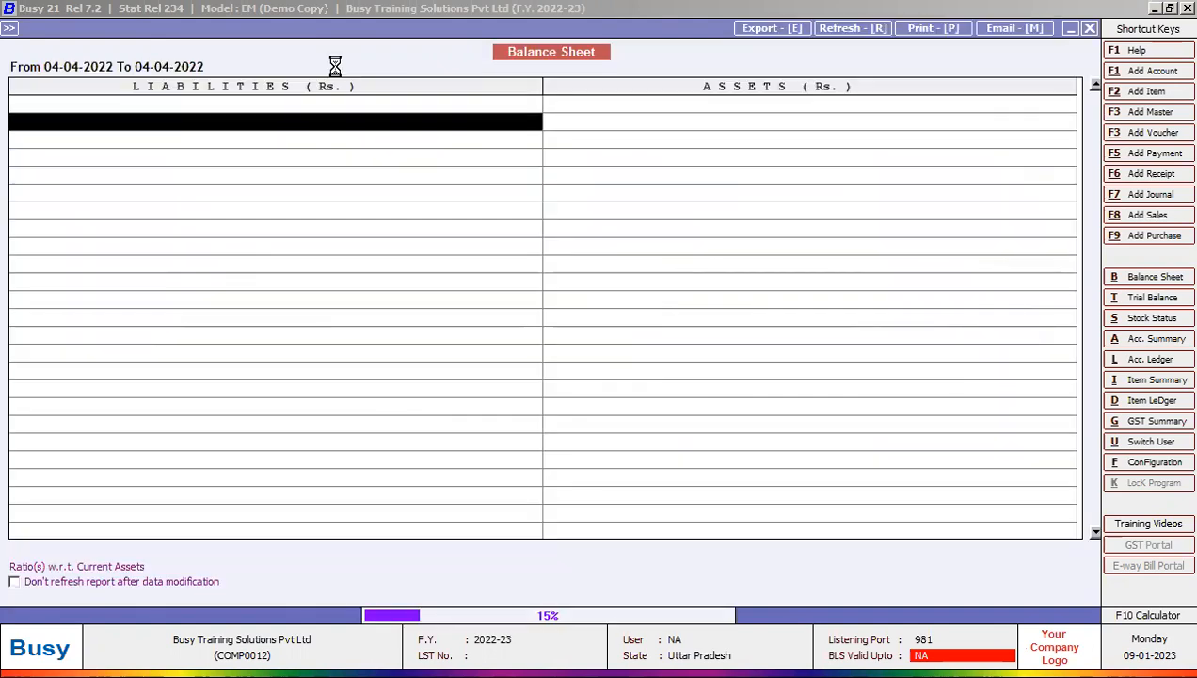
- Drill down into Outstanding Expenses under Current Liabilities and locate the Outstanding Rent account
{"action": "key", "text": "Down"}
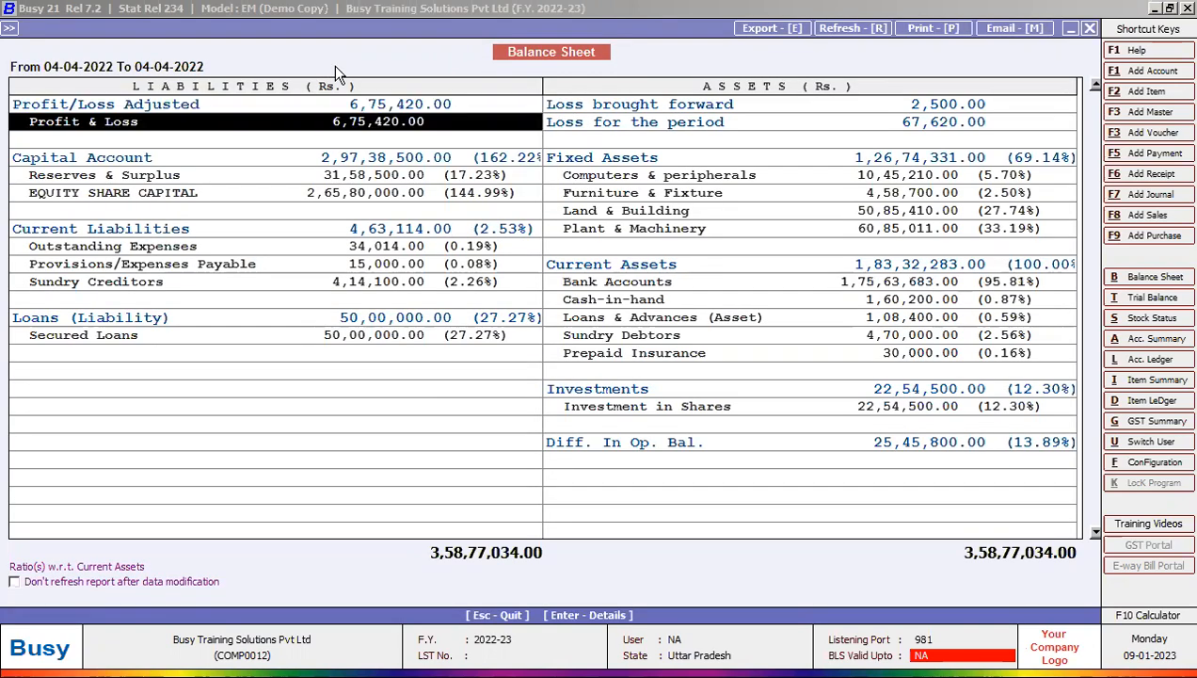
{"action": "key", "text": "Down"}
{"action": "key", "text": "Down"}
{"action": "key", "text": "Down"}
{"action": "key", "text": "Down"}
{"action": "key", "text": "Down"}
{"action": "key", "text": "Return"}
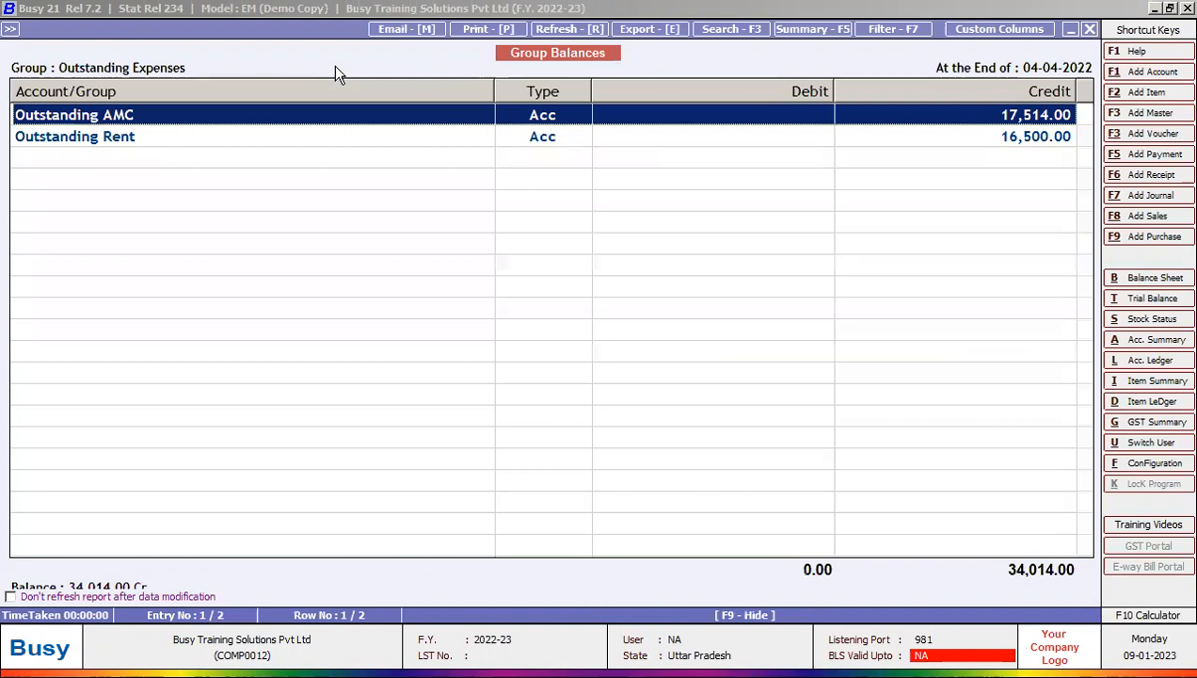
{"action": "key", "text": "Down"}
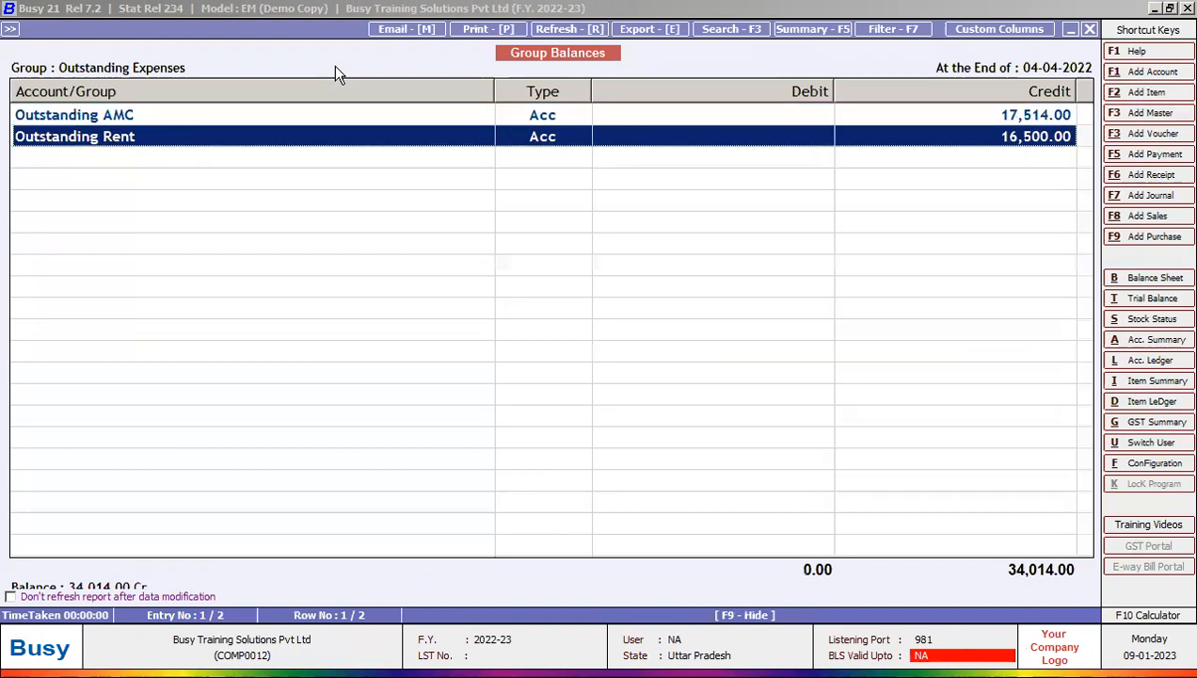
- Compare the Outstanding Rent balance with the rent payment on the PowerPoint slide, and close the Busy reports
{"action": "key", "text": "alt+Tab"}
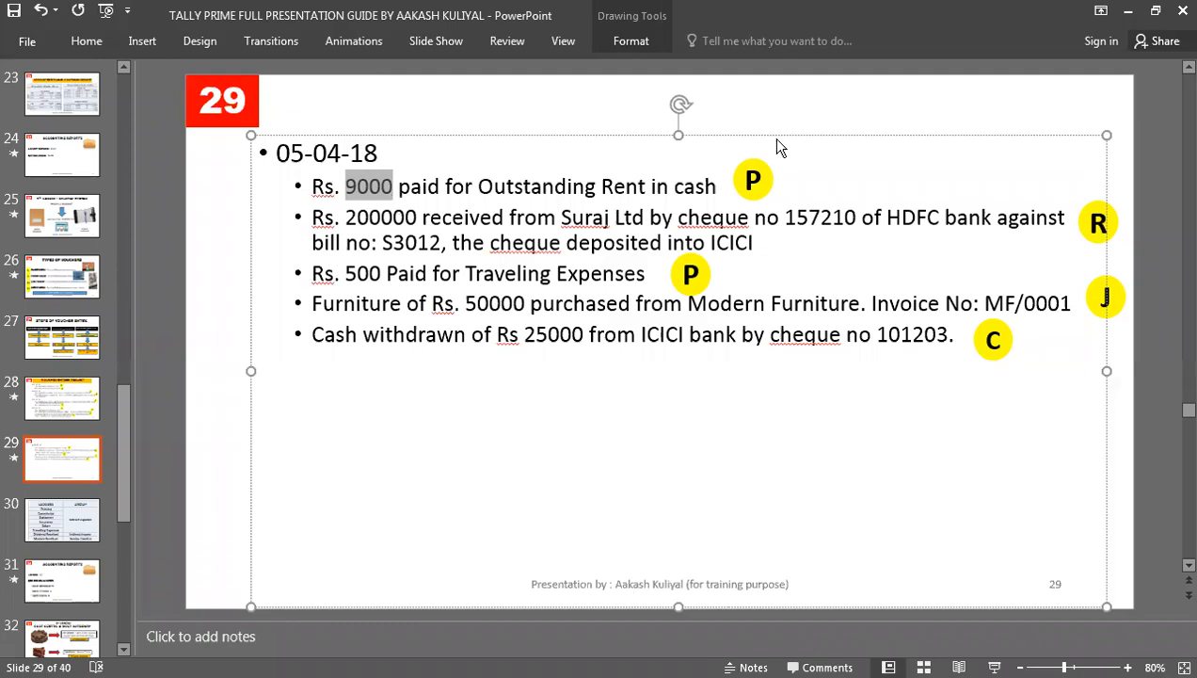
{"action": "key", "text": "alt+Tab"}
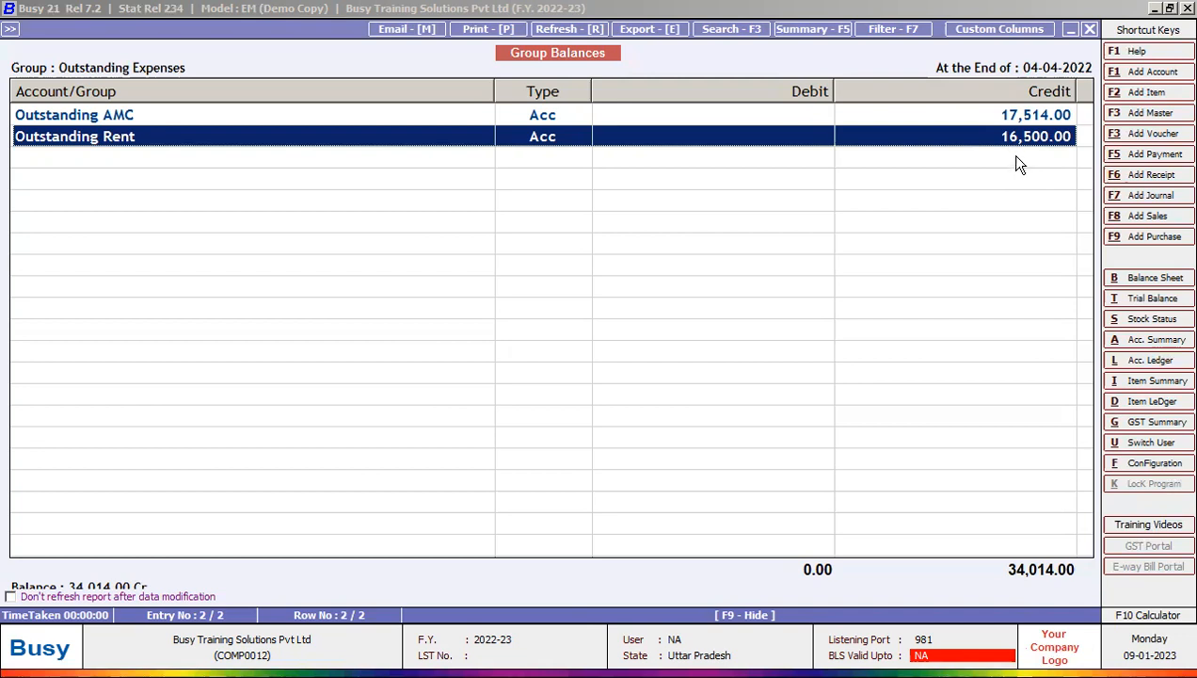
{"action": "key", "text": "Escape"}
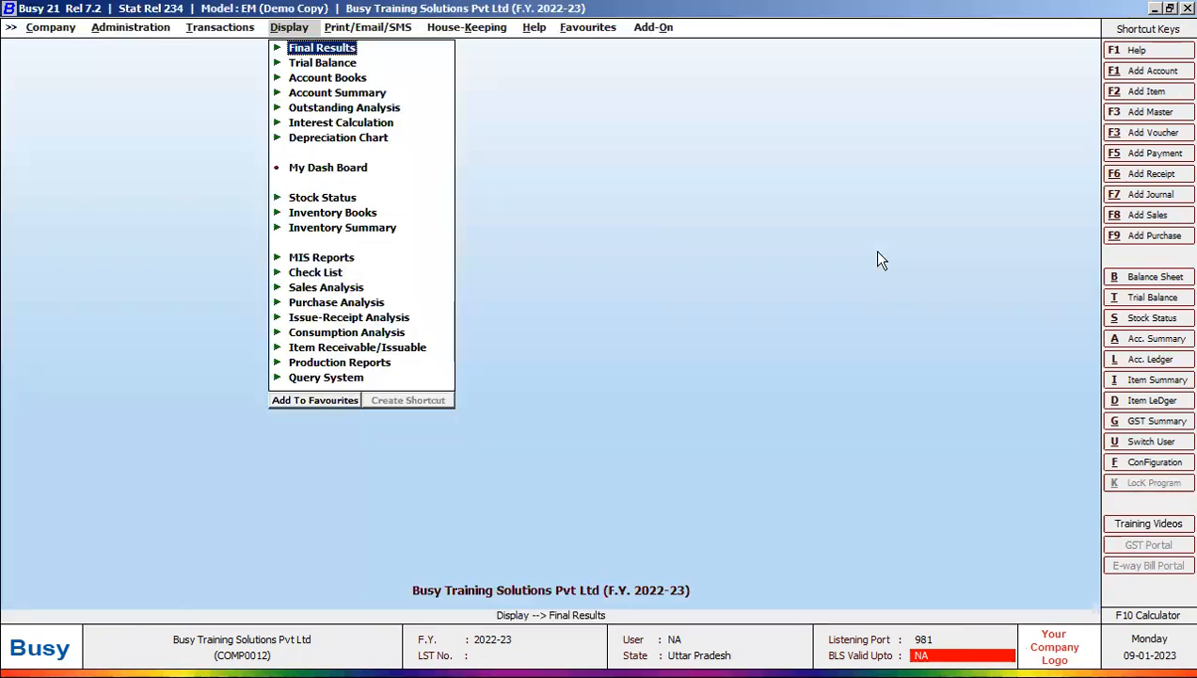
{"action": "key", "text": "Escape"}
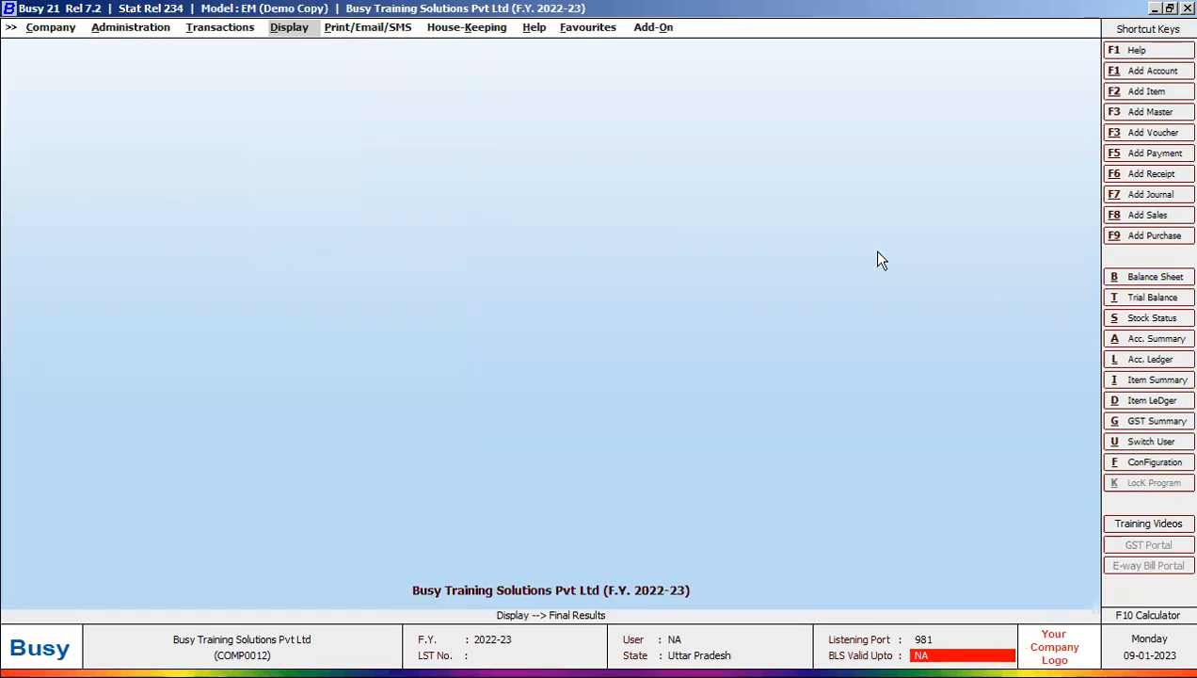
- Start a new payment voucher in the Main series and set its date to 05-04-2022
{"action": "key", "text": "alt+F5"}
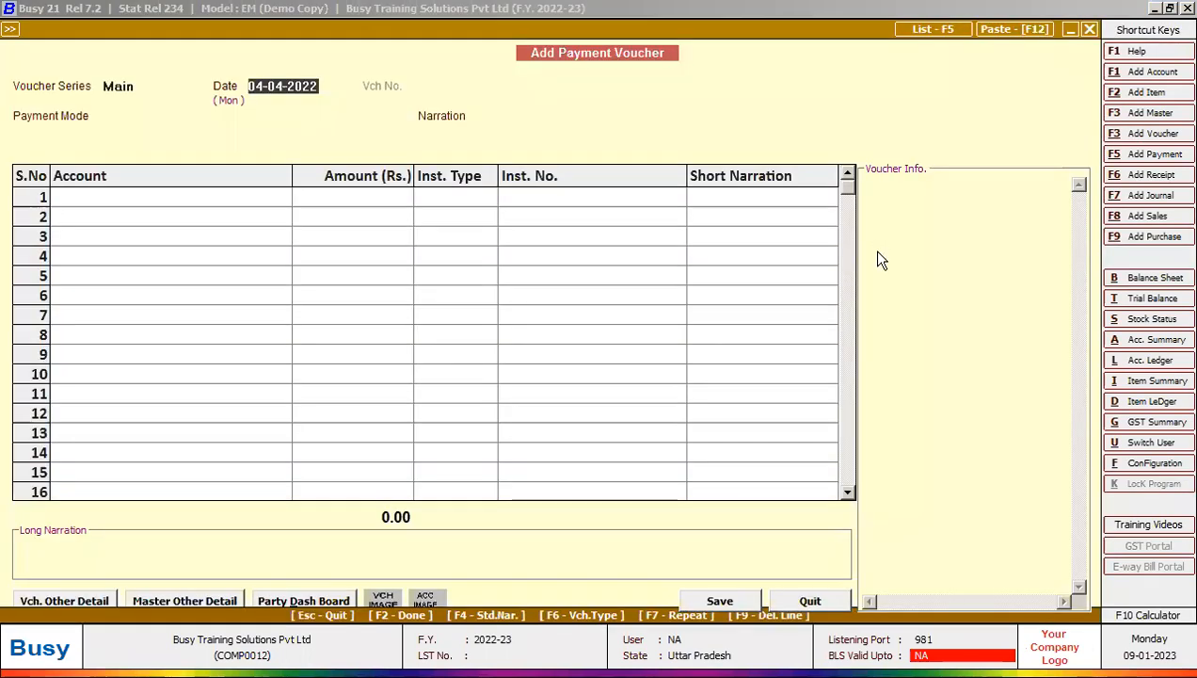
{"action": "key", "text": "alt+Tab"}
{"action": "key", "text": "alt+Tab"}
{"action": "type", "text": "5"}
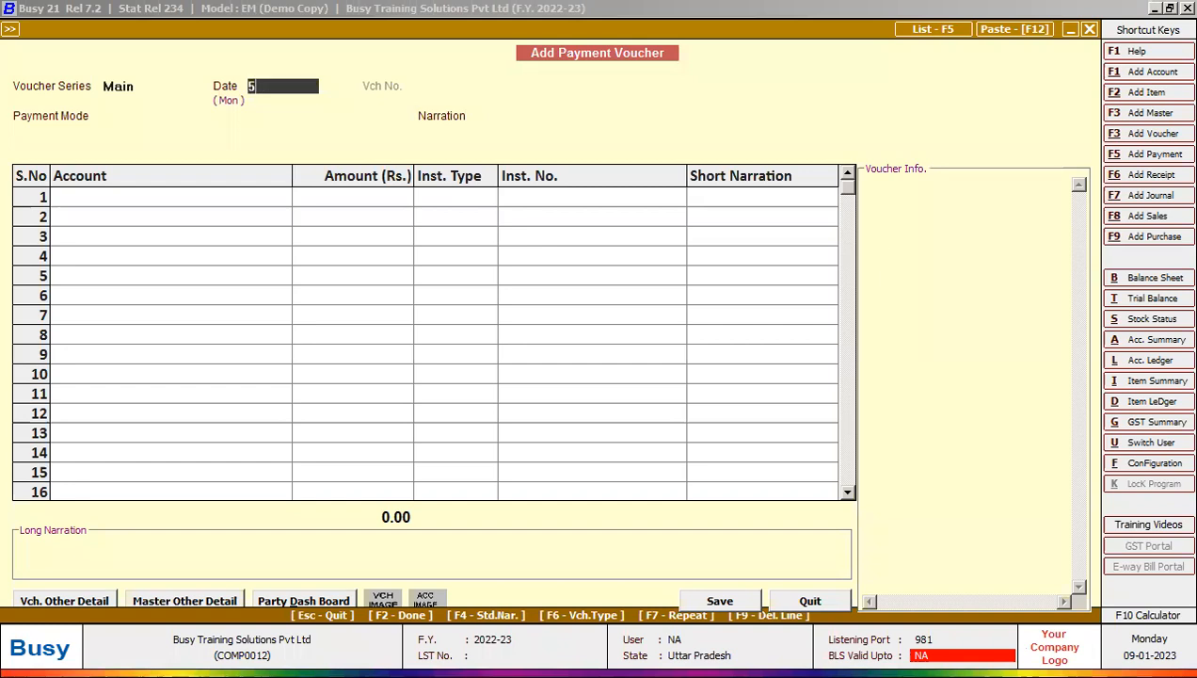
{"action": "type", "text": "/4"}
{"action": "key", "text": "Return"}
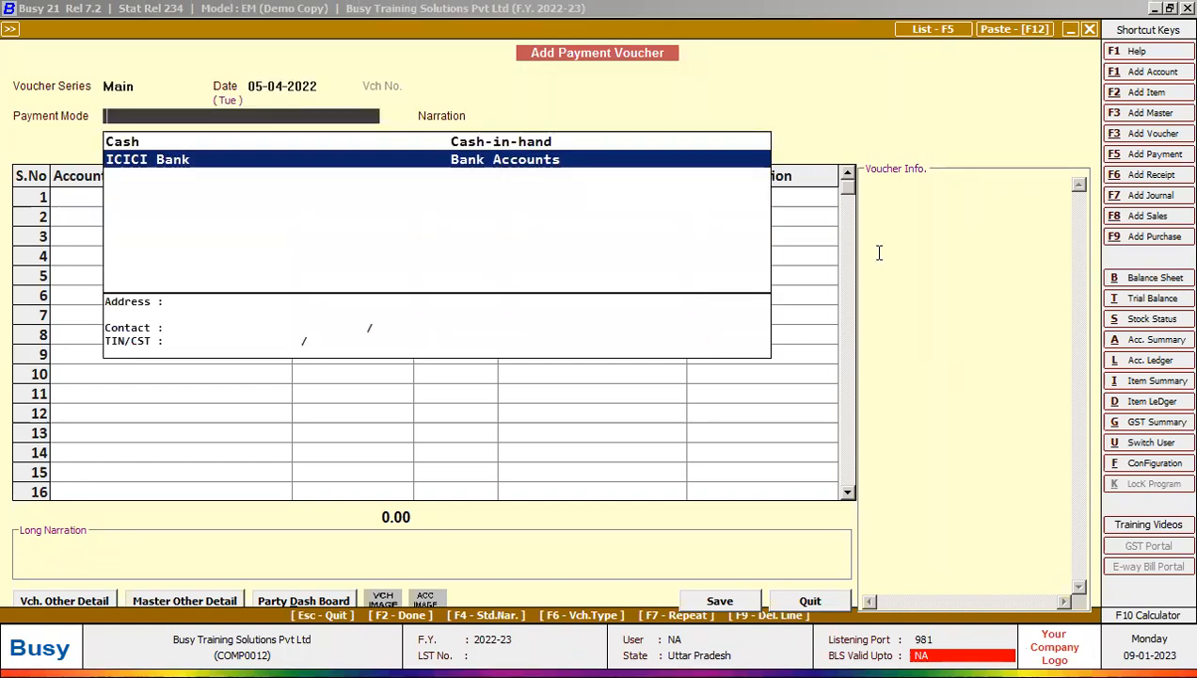
- Set the voucher's payment mode to Cash after checking it on PowerPoint slide 29, leaving the narration blank
{"action": "key", "text": "Up"}
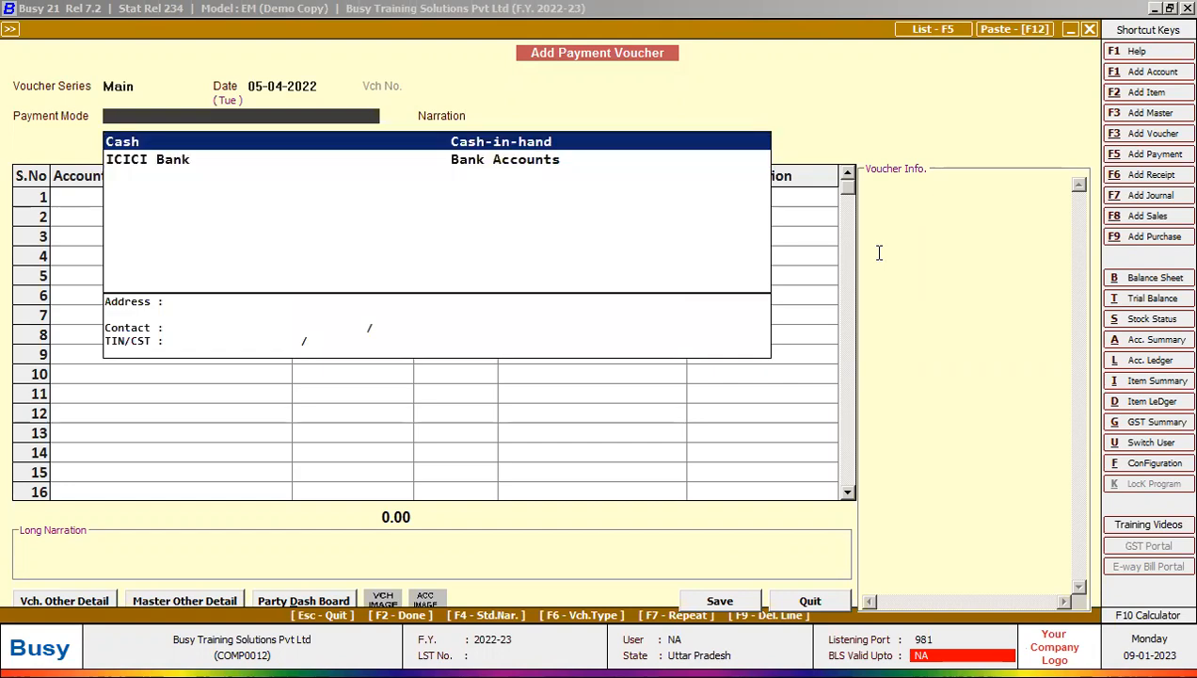
{"action": "key", "text": "alt+Tab"}
{"action": "scroll", "coordinate": [758, 221], "scroll_direction": "up", "scroll_amount": 1}
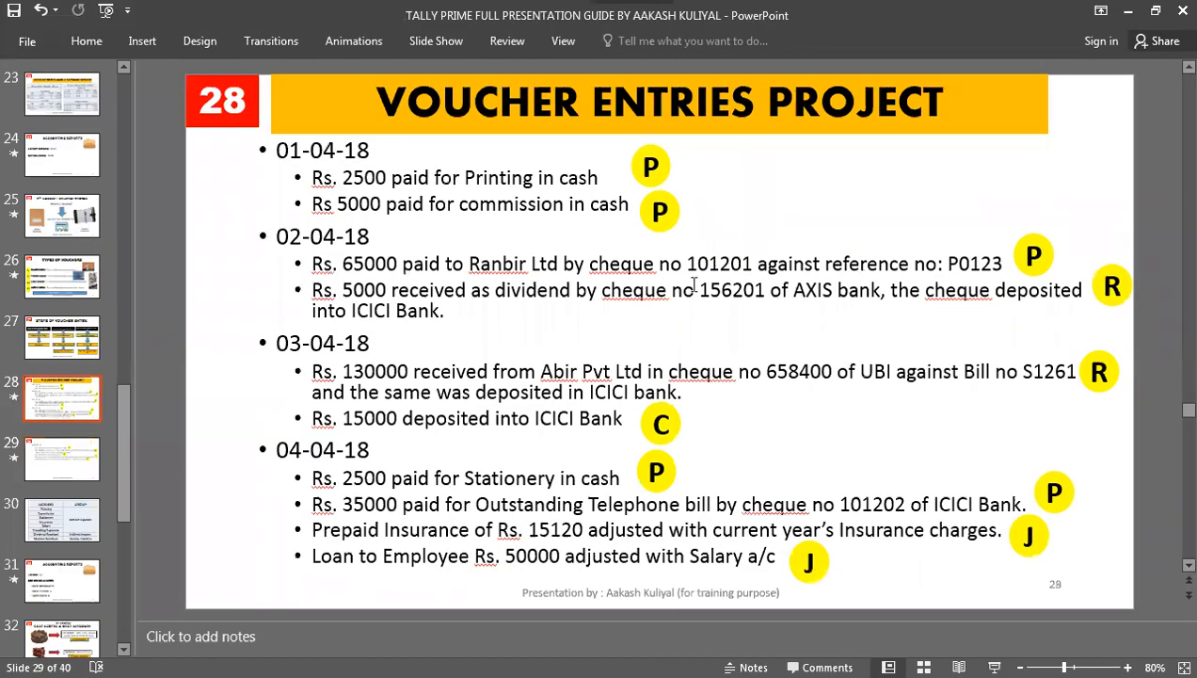
{"action": "scroll", "coordinate": [689, 273], "scroll_direction": "down", "scroll_amount": 1}
{"action": "double_click", "coordinate": [699, 191]}
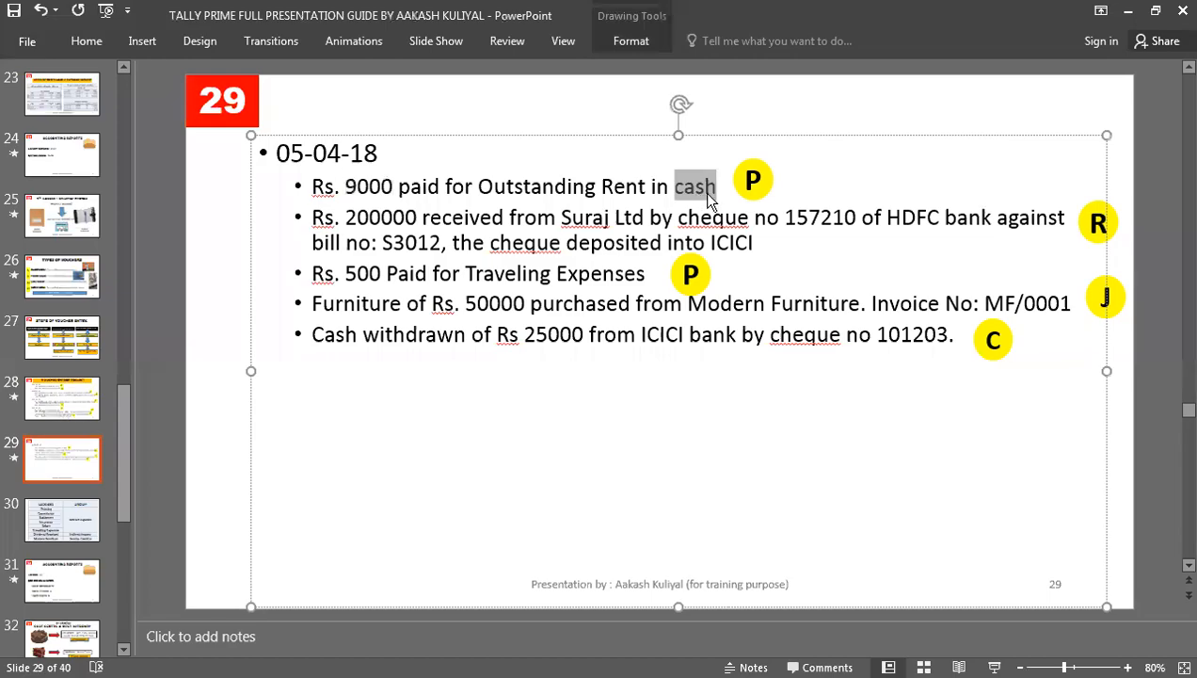
{"action": "key", "text": "alt+Tab"}
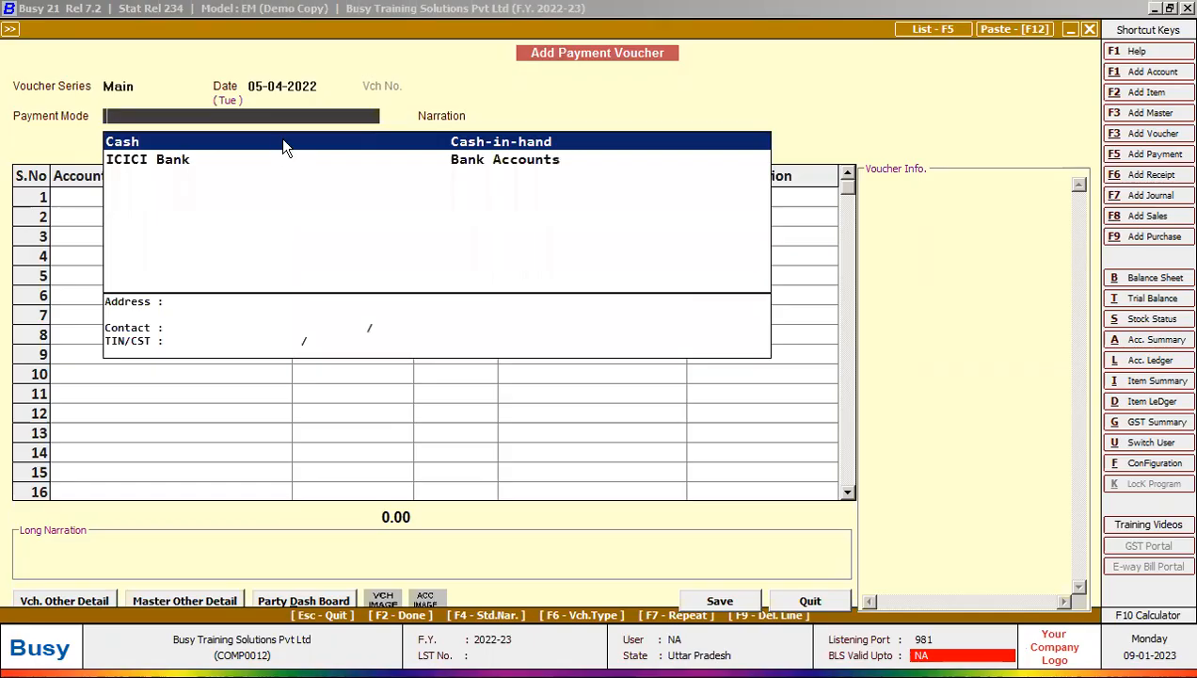
{"action": "key", "text": "Return"}
{"action": "key", "text": "Return"}
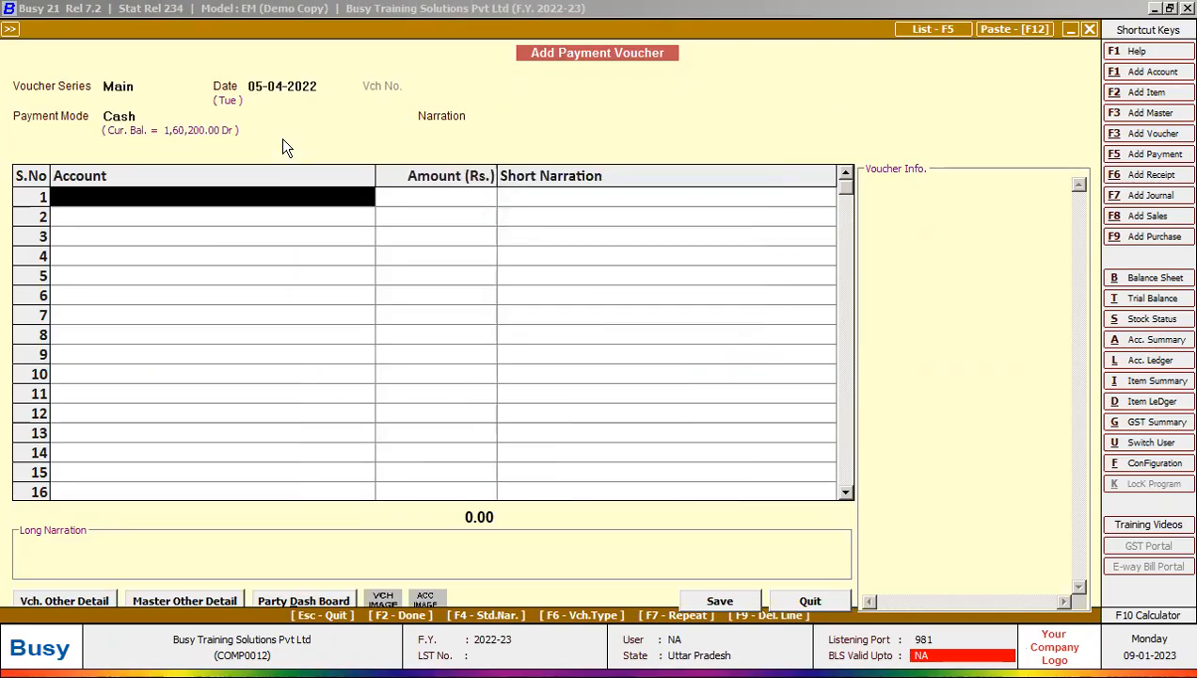
- Enter the Outstanding Rent account in the first row of the voucher
{"action": "type", "text": "out"}
{"action": "key", "text": "Down"}
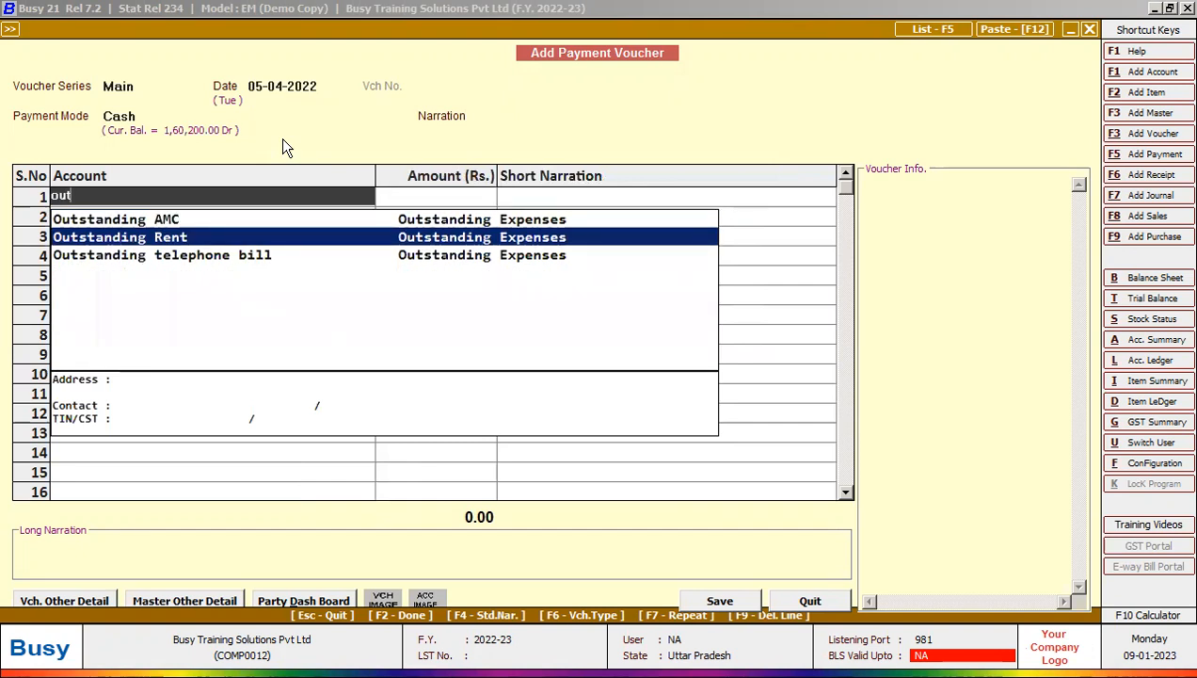
{"action": "key", "text": "Return"}
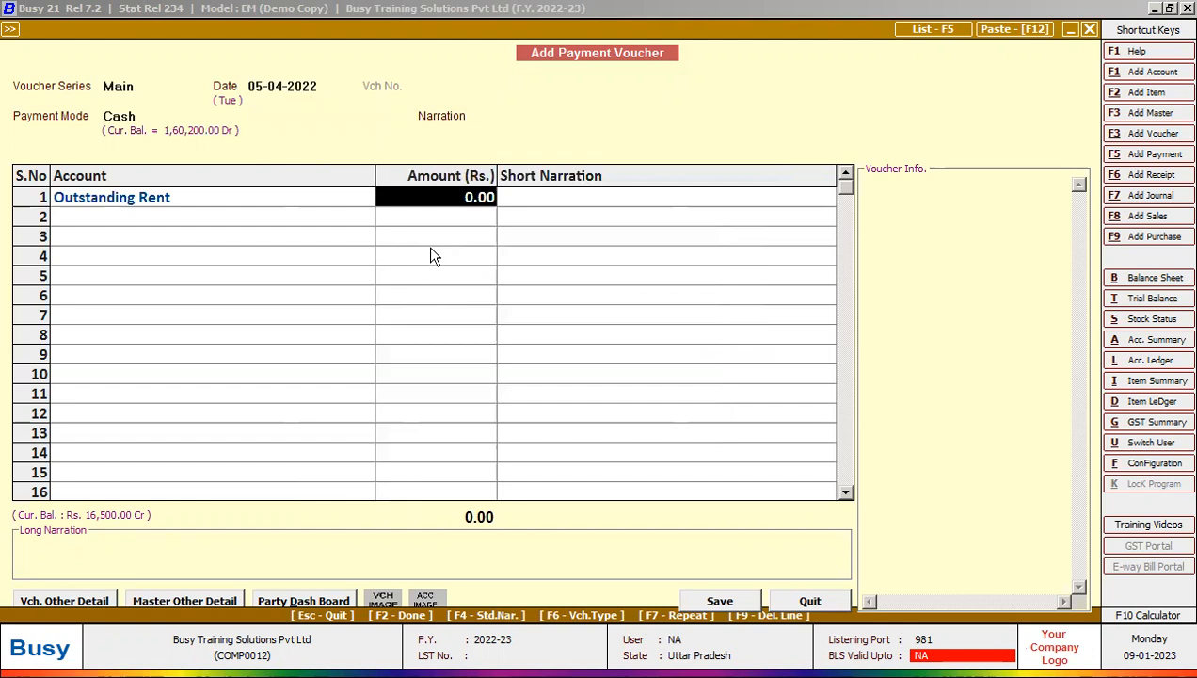
- Enter 9000 as the Outstanding Rent amount with no short narration, and finish the voucher's account rows
{"action": "type", "text": "9000"}
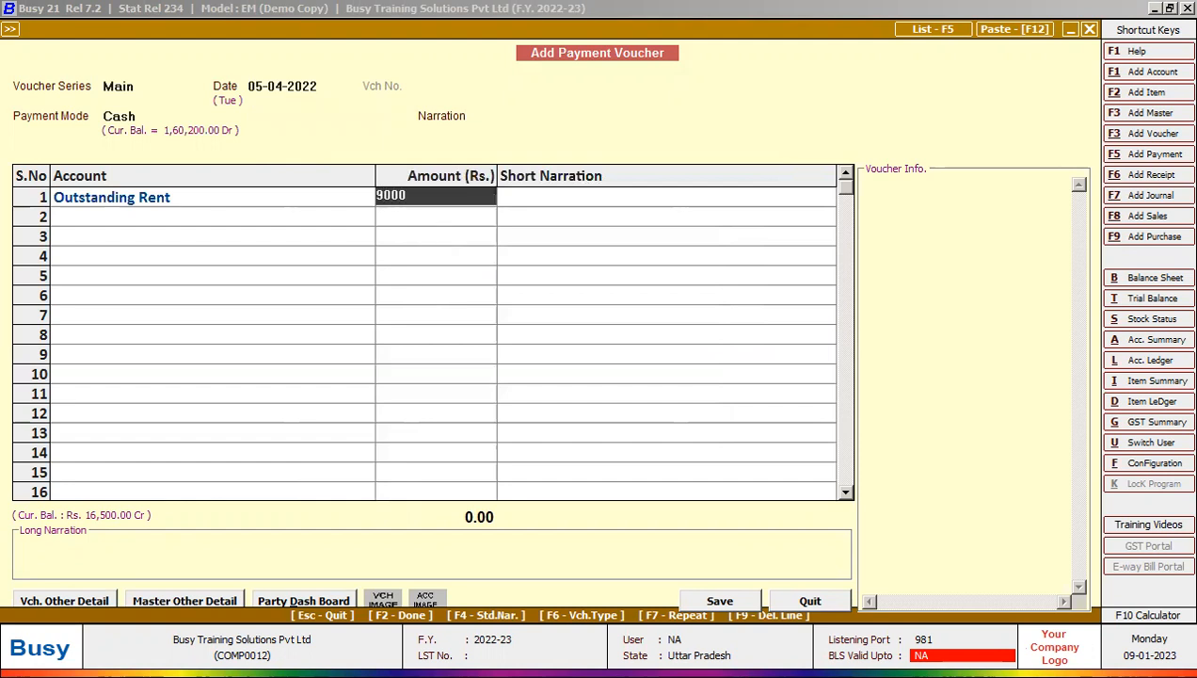
{"action": "key", "text": "Return"}
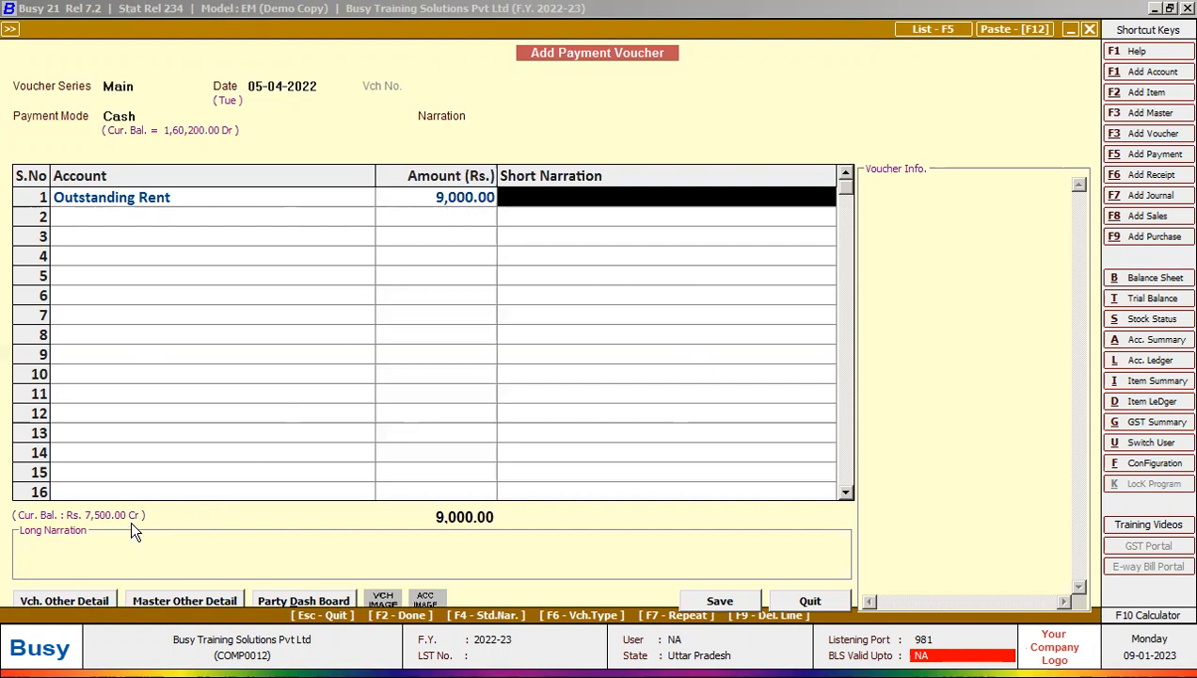
{"action": "key", "text": "F2"}
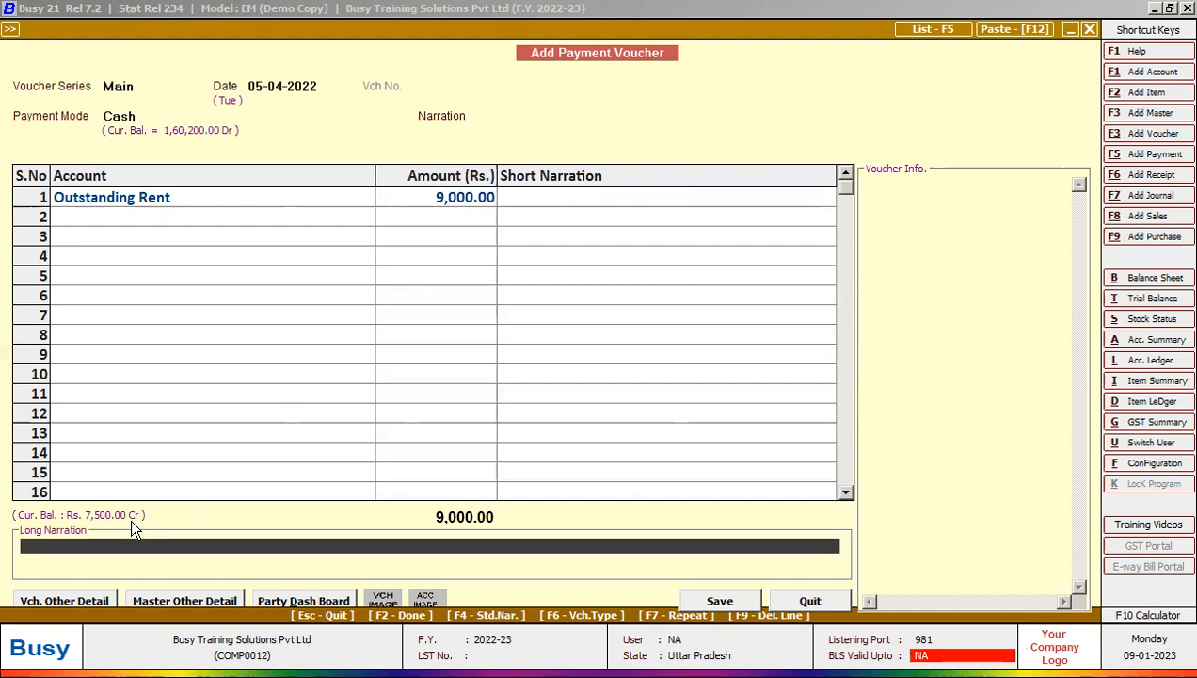
- Set the long narration to the standard "Being Amount Paid" followed by "for outstanding rent." and save the voucher
{"action": "key", "text": "F4"}
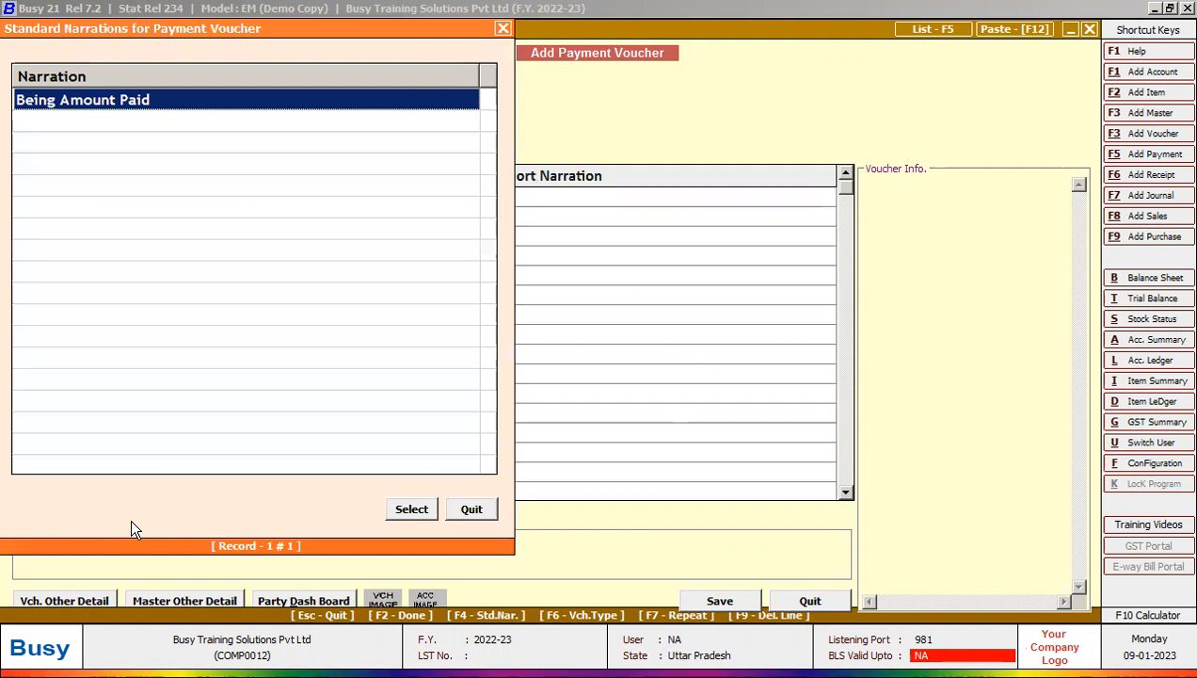
{"action": "key", "text": "Return"}
{"action": "type", "text": "for outstanding rent."}
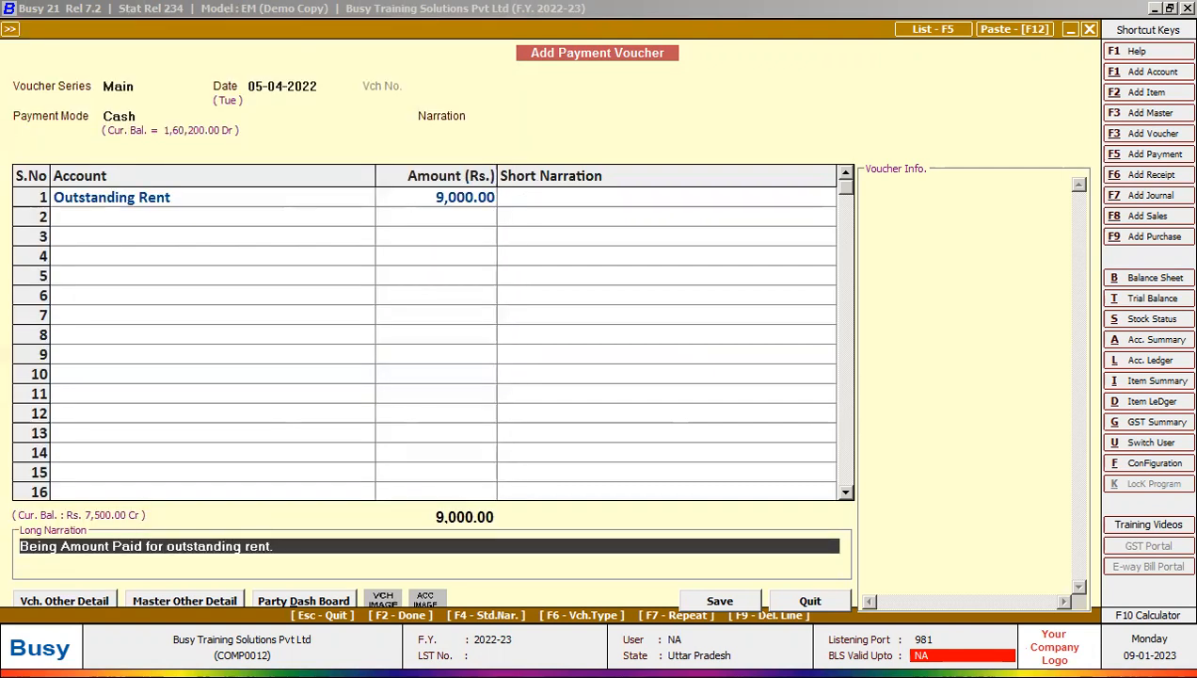
{"action": "key", "text": "Return"}
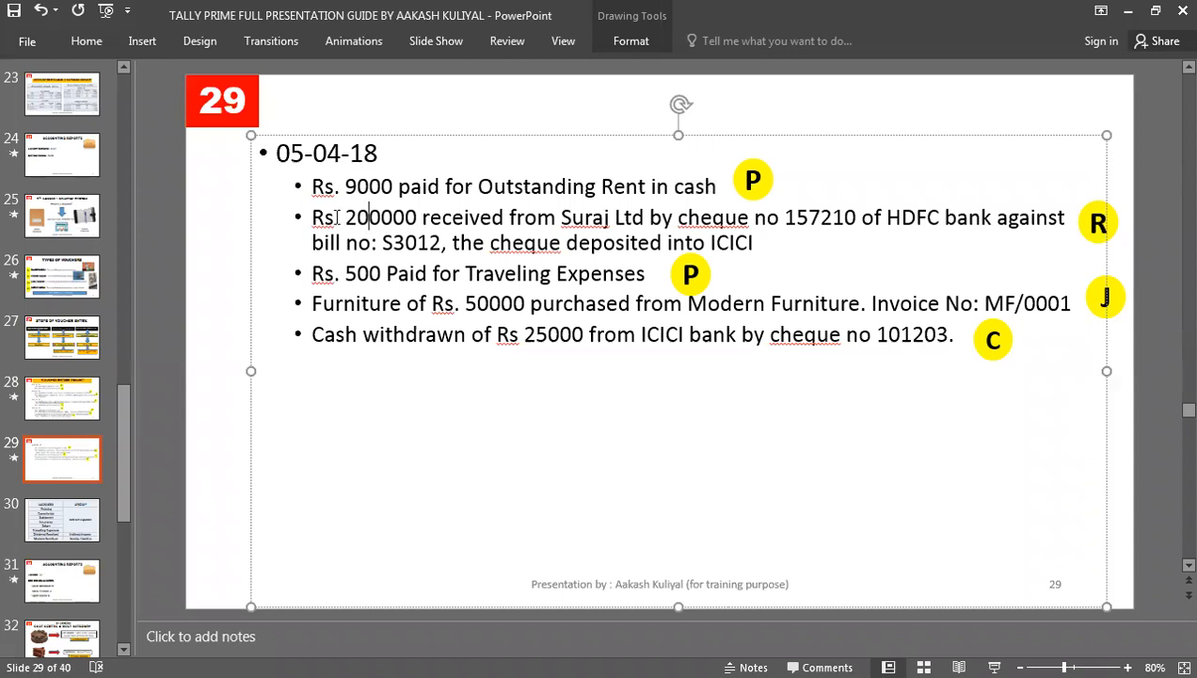
- Review the Suraj Ltd receipt on PowerPoint slide 29: payer, cheque number, issuing bank, bill number and deposit bank
{"action": "double_click", "coordinate": [460, 218]}
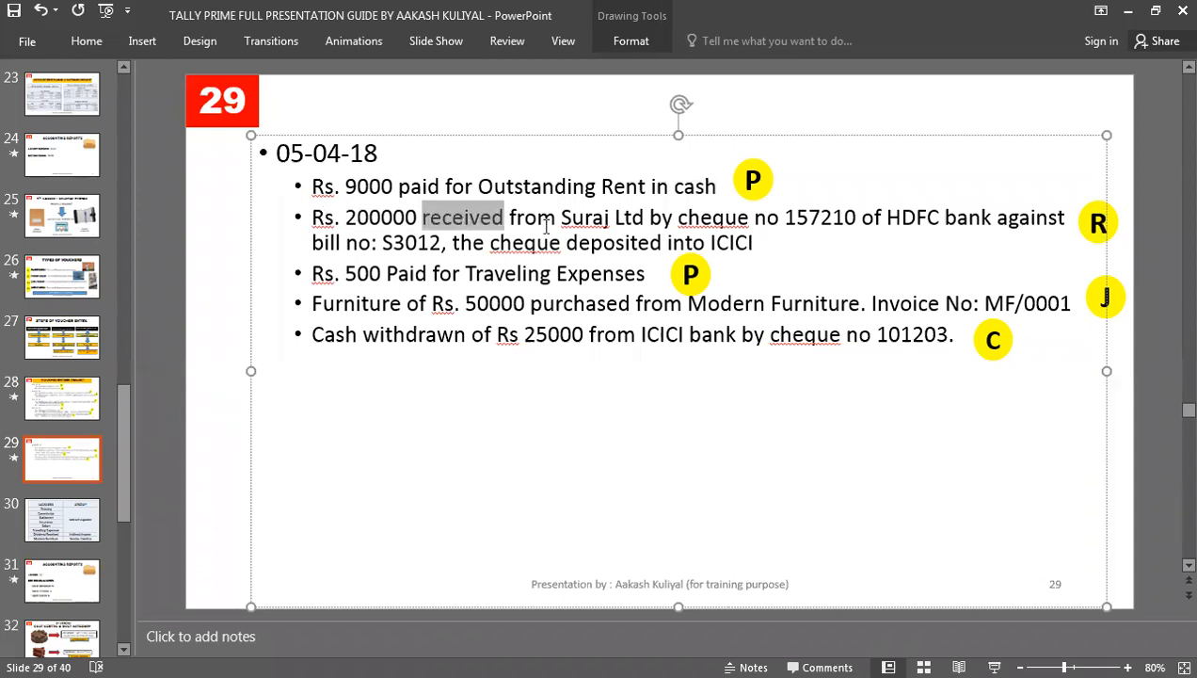
{"action": "left_click", "coordinate": [646, 218]}
{"action": "left_click", "coordinate": [561, 217], "text": "shift"}
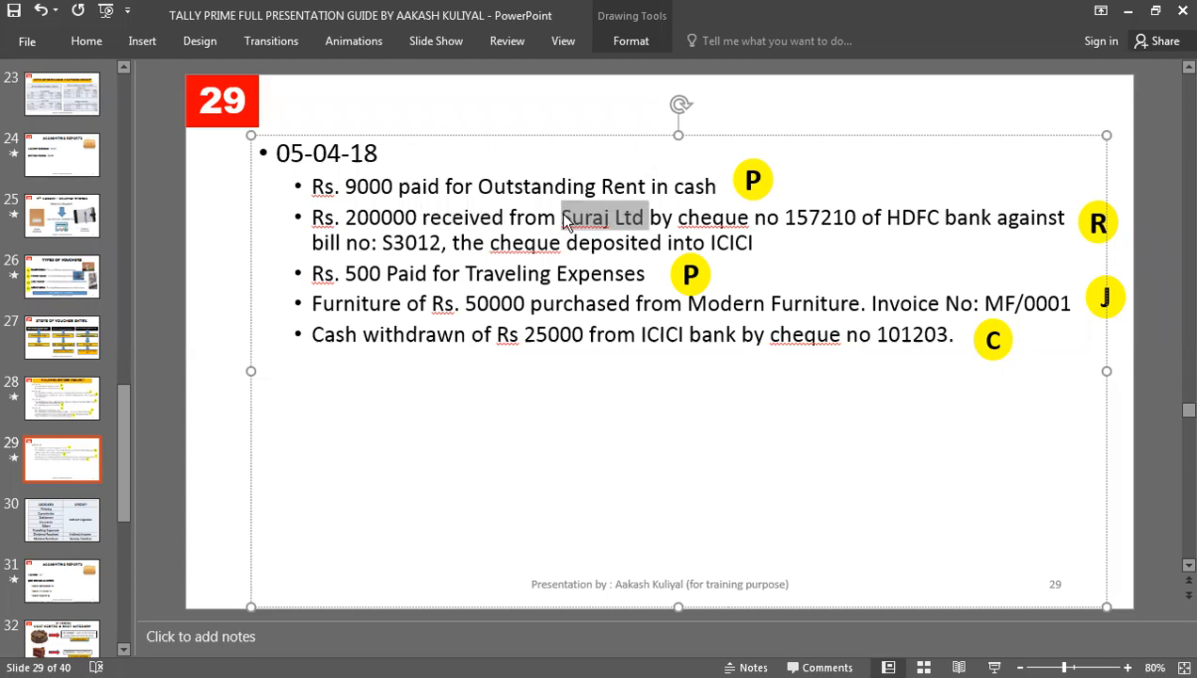
{"action": "double_click", "coordinate": [788, 217]}
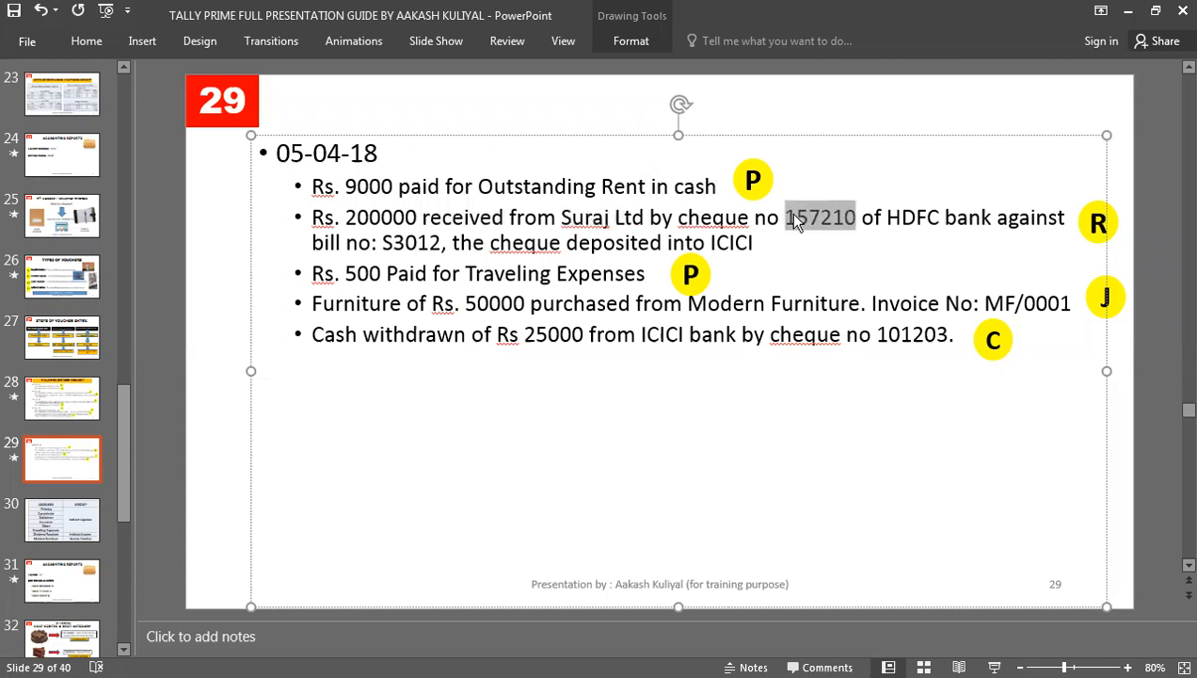
{"action": "left_click_drag", "start_coordinate": [885, 218], "coordinate": [941, 219]}
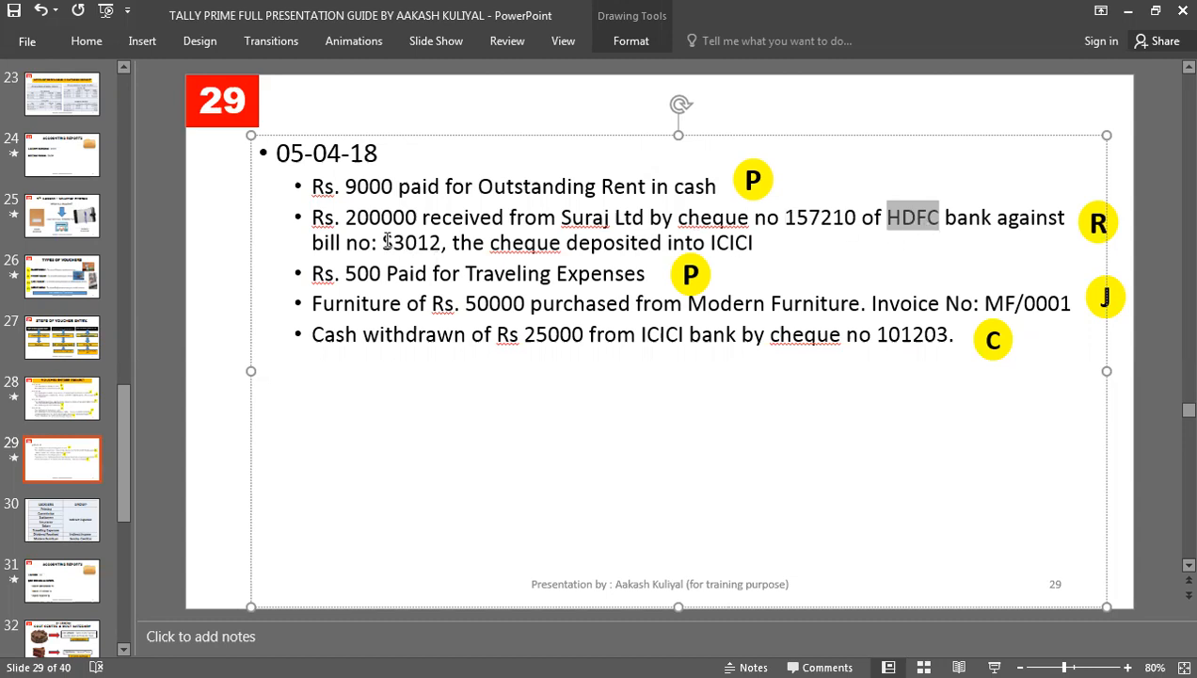
{"action": "left_click_drag", "start_coordinate": [382, 243], "coordinate": [440, 241]}
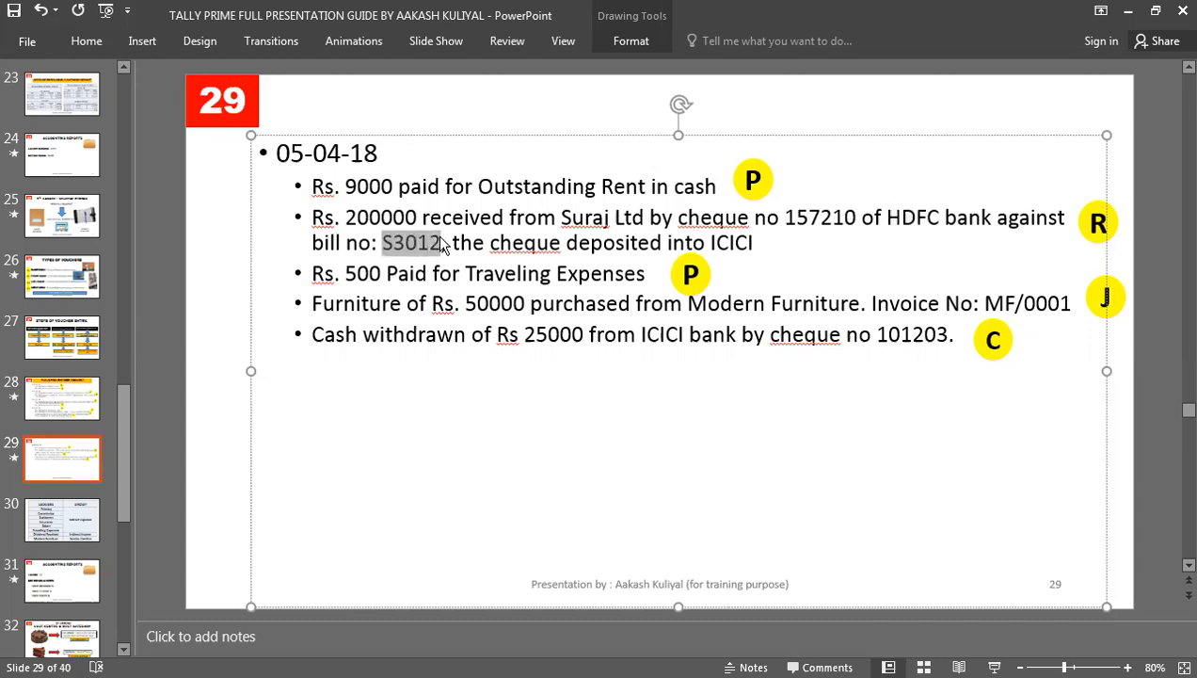
{"action": "double_click", "coordinate": [731, 243]}
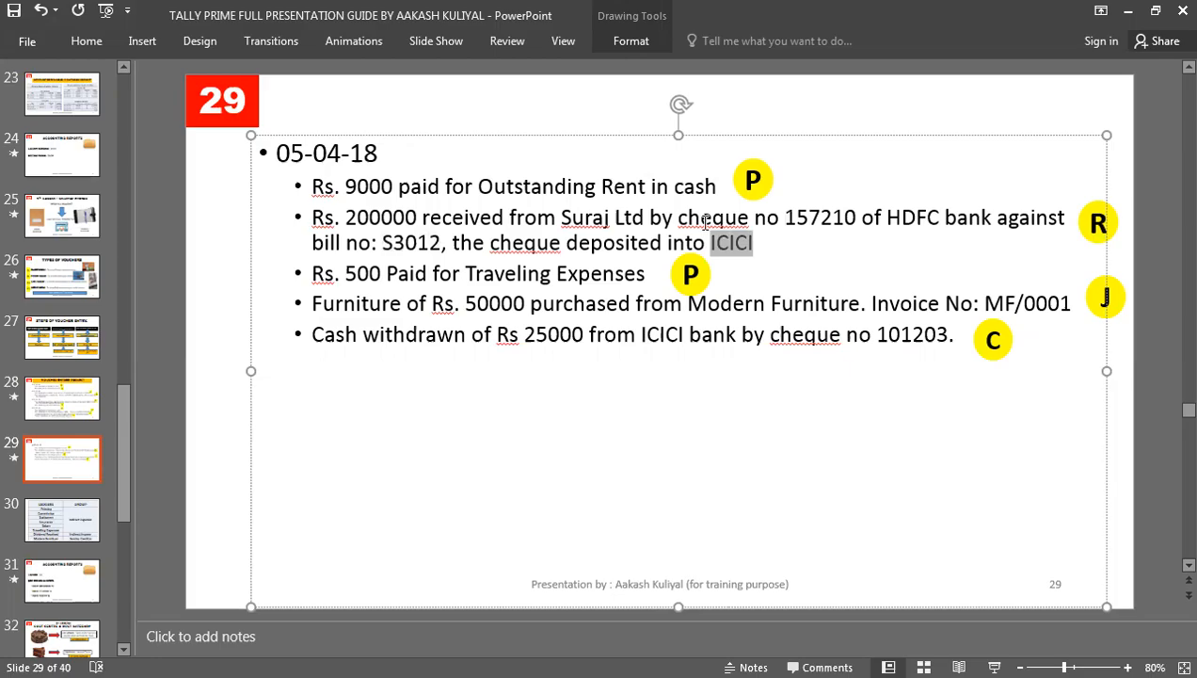
- Switch to Busy and open the Bills Receivable report from the outstanding analysis reports
{"action": "key", "text": "alt+Tab"}
{"action": "key", "text": "Down"}
{"action": "key", "text": "Down"}
{"action": "key", "text": "Down"}
{"action": "key", "text": "Down"}
{"action": "key", "text": "Down"}
{"action": "key", "text": "Down"}
{"action": "key", "text": "Up"}
{"action": "key", "text": "Up"}
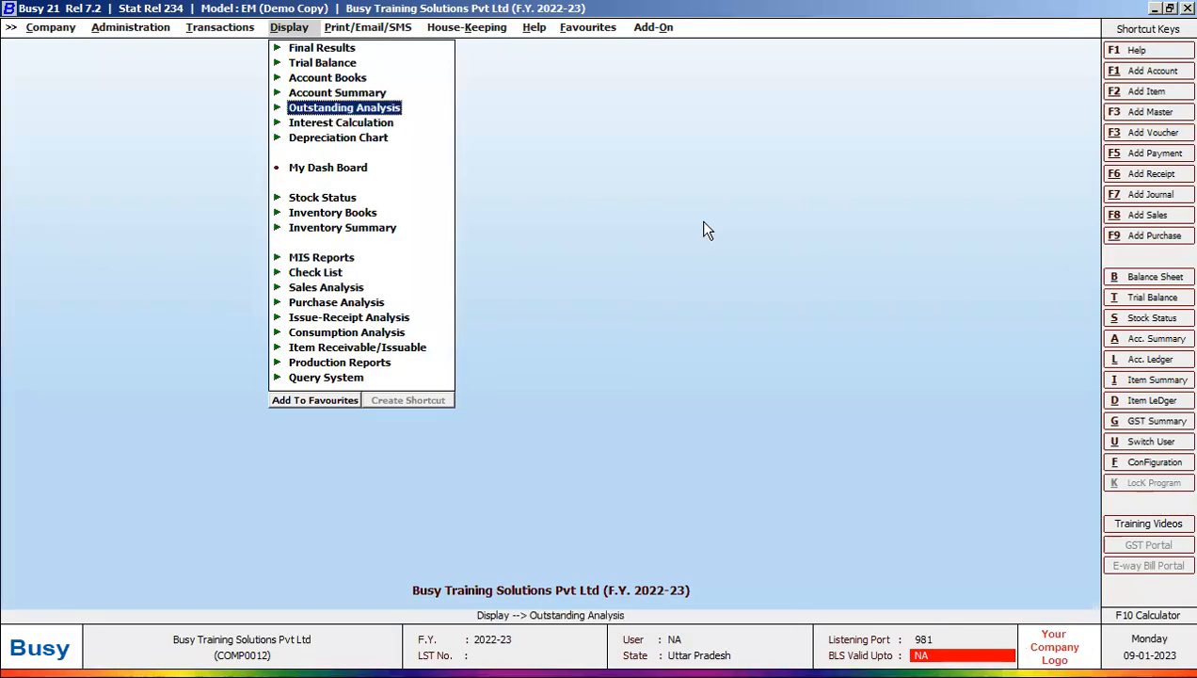
{"action": "key", "text": "Return"}
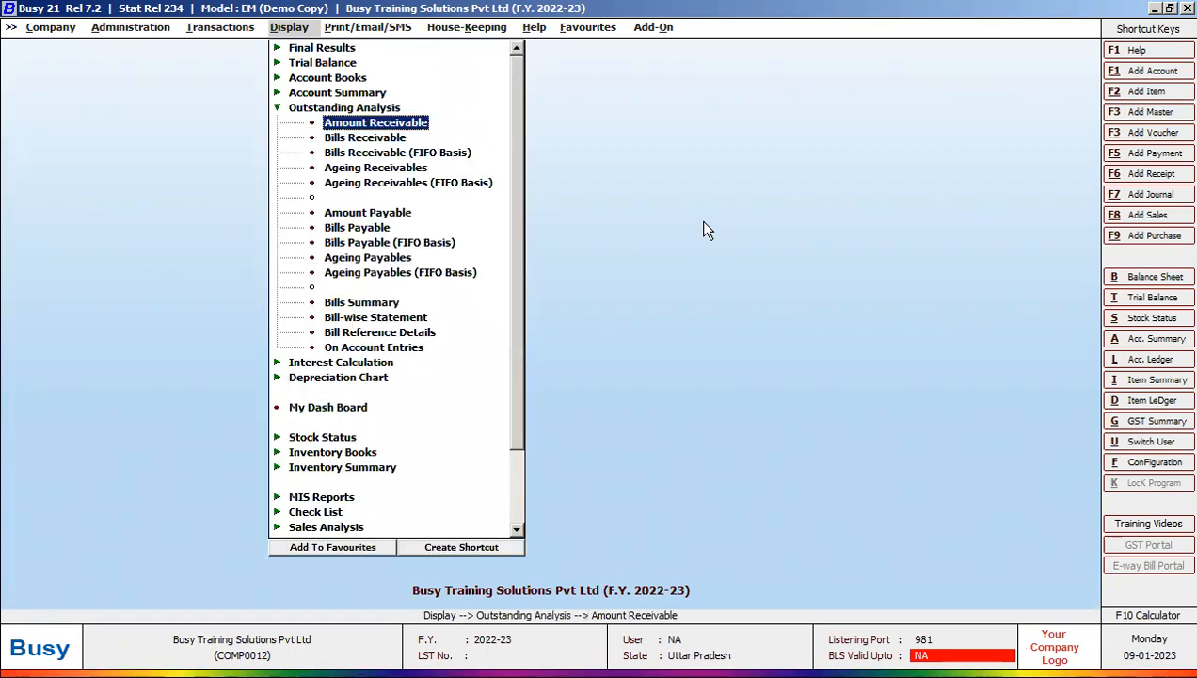
{"action": "key", "text": "Down"}
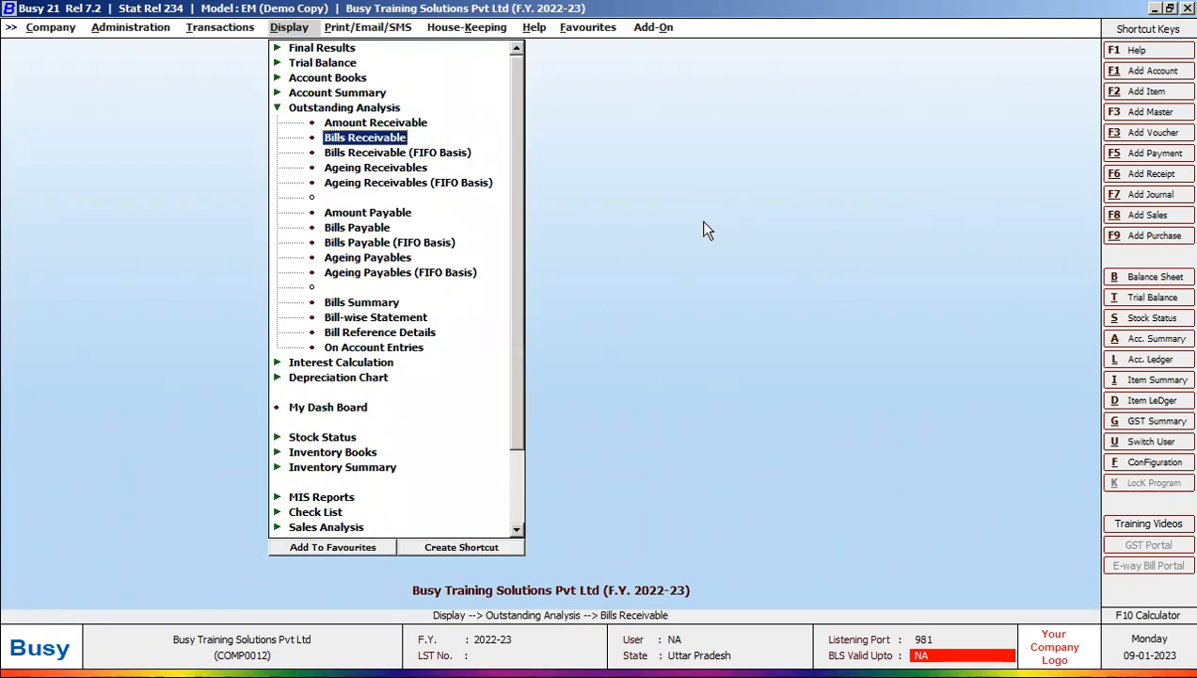
{"action": "key", "text": "Return"}
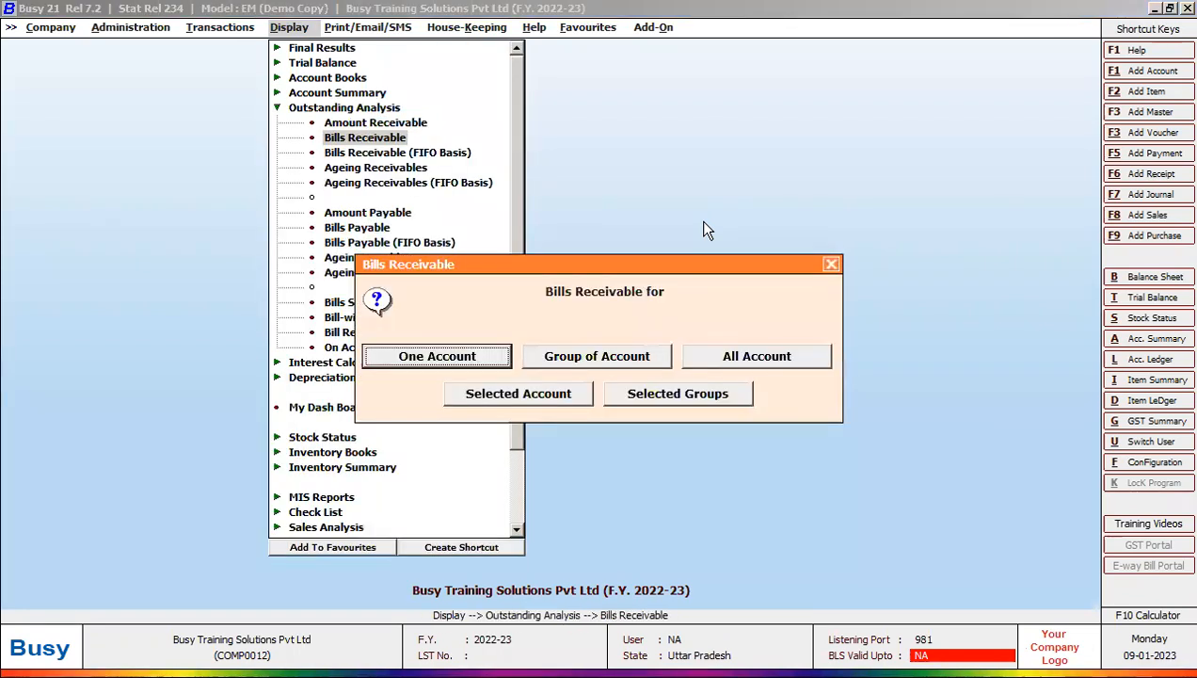
- Generate the Bills Receivable report for one account, Suraj Ltd, considering only Pending entries
{"action": "left_click", "coordinate": [468, 365]}
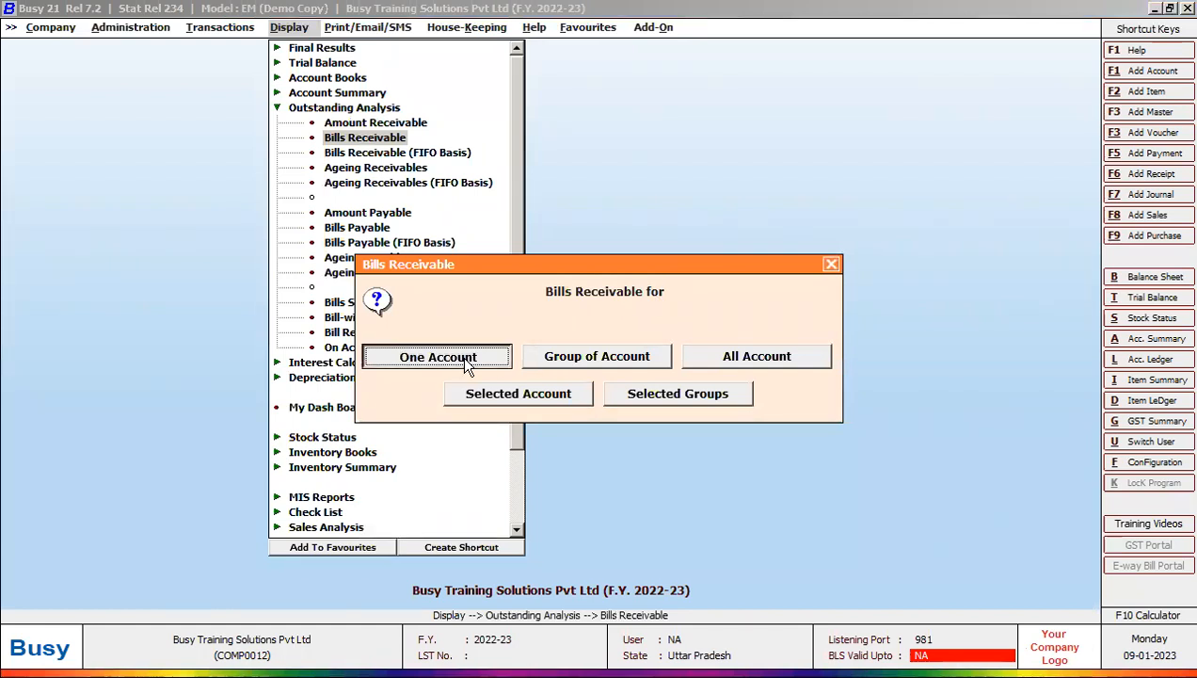
{"action": "type", "text": "sur"}
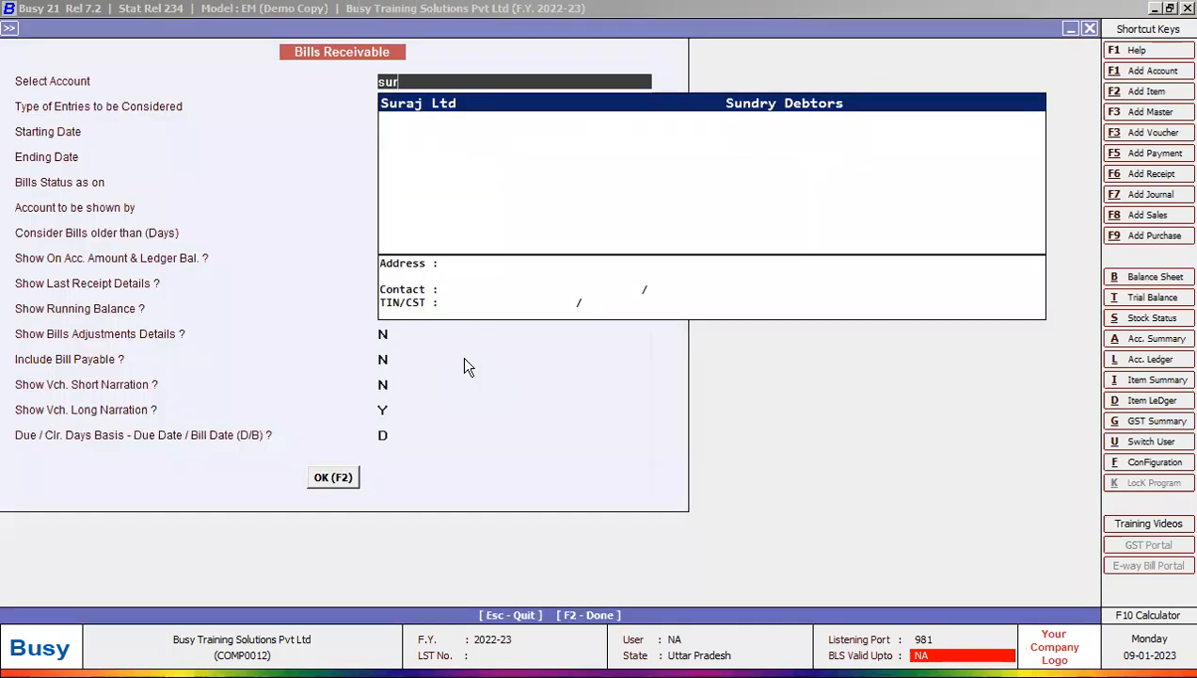
{"action": "key", "text": "Return"}
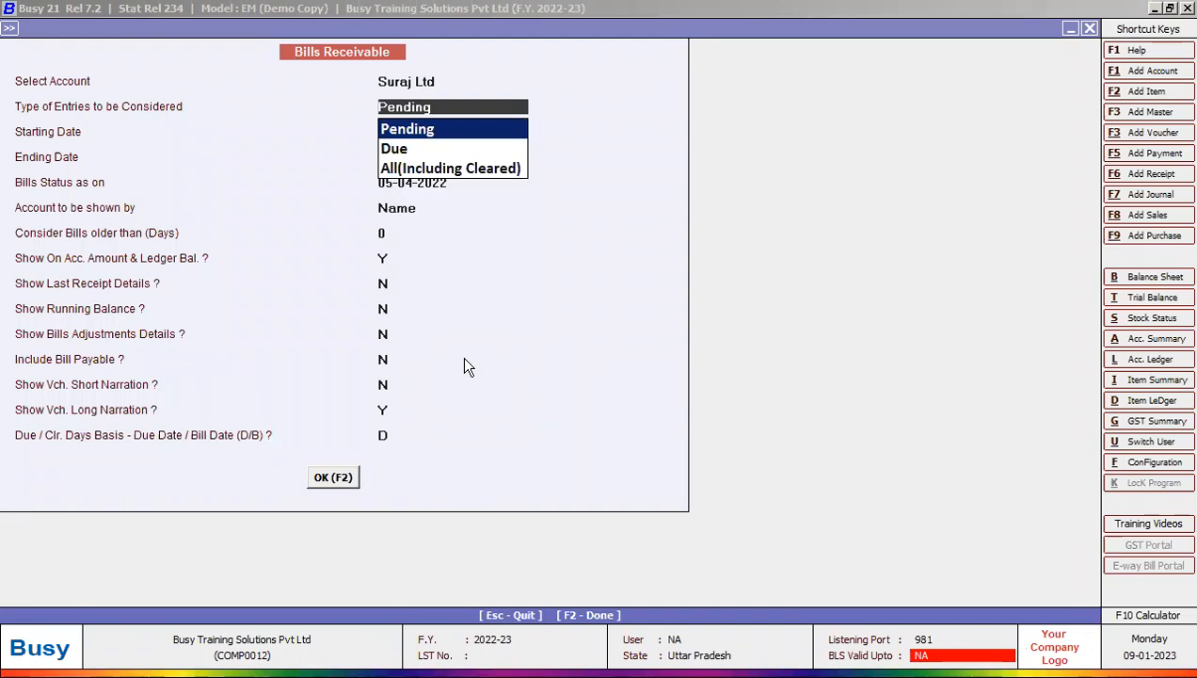
{"action": "left_click", "coordinate": [438, 128]}
{"action": "key", "text": "F2"}
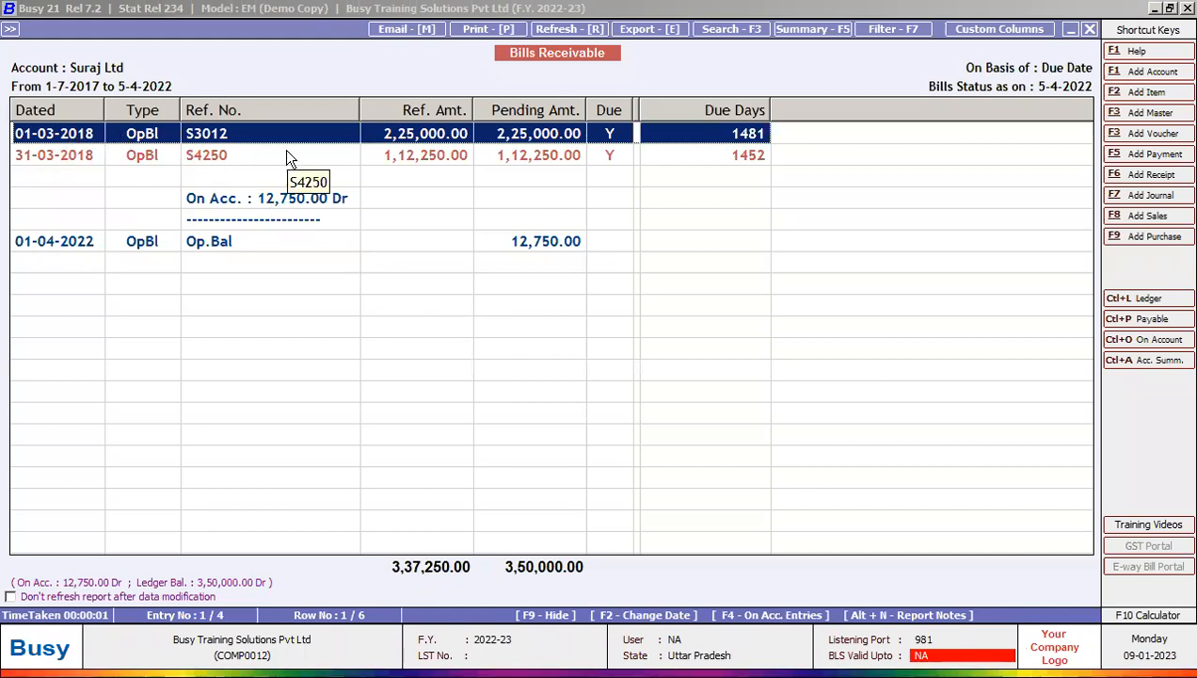
- Compare Suraj Ltd's pending bills with the receipt amount on PowerPoint slide 29, and close the Bills Receivable report
{"action": "left_click", "coordinate": [427, 157]}
{"action": "left_click", "coordinate": [426, 139]}
{"action": "key", "text": "alt+Tab"}
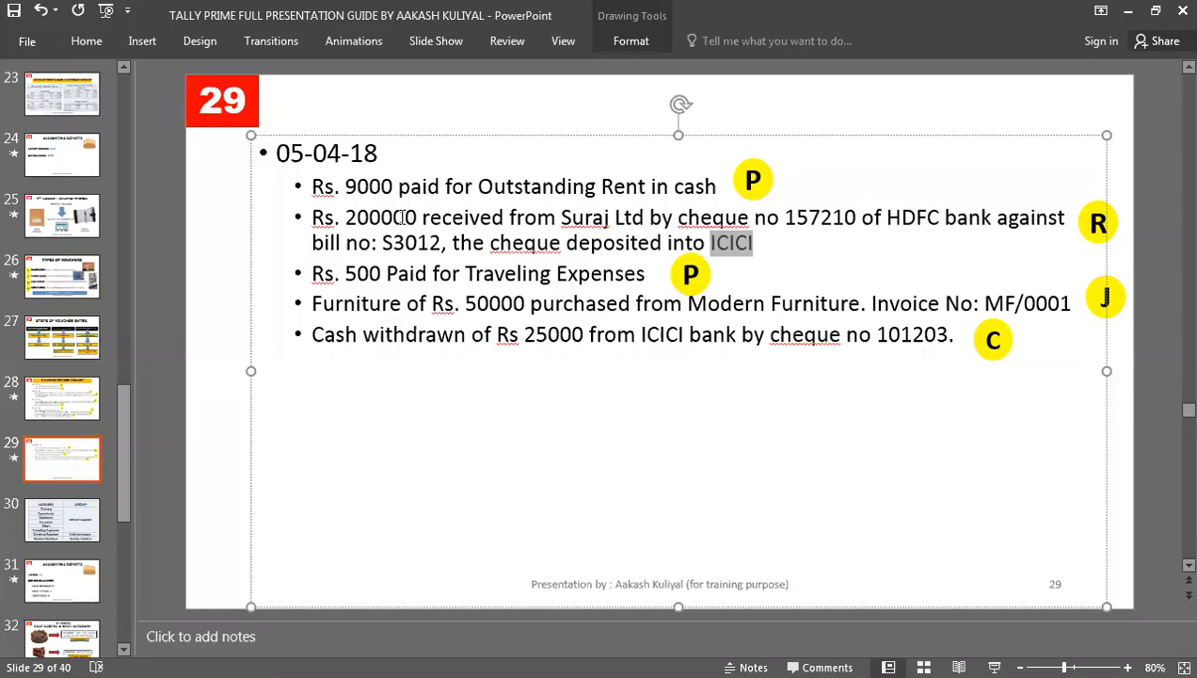
{"action": "double_click", "coordinate": [382, 220]}
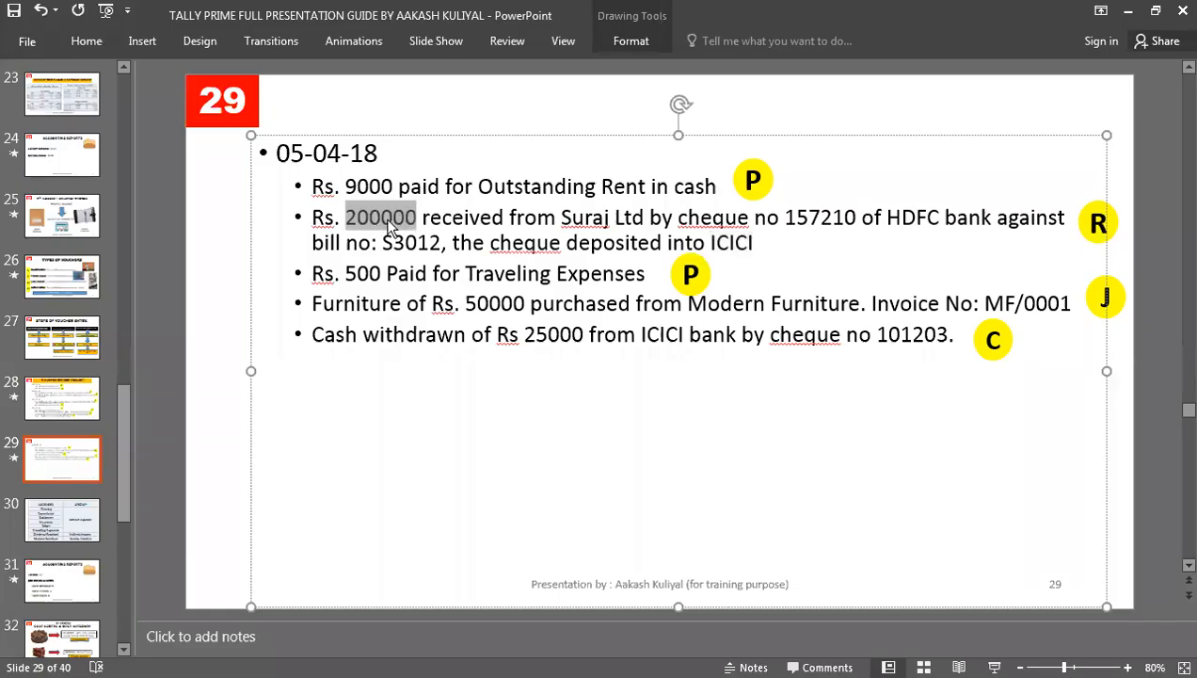
{"action": "key", "text": "alt+Tab"}
{"action": "key", "text": "Escape"}
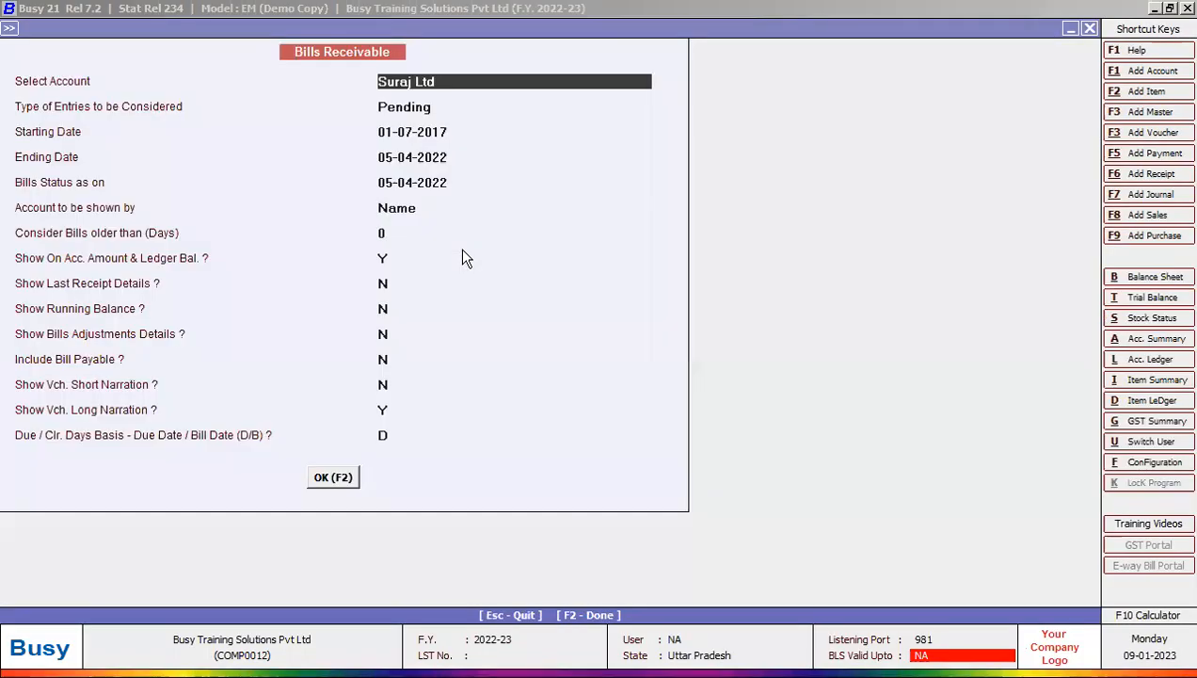
{"action": "key", "text": "Escape"}
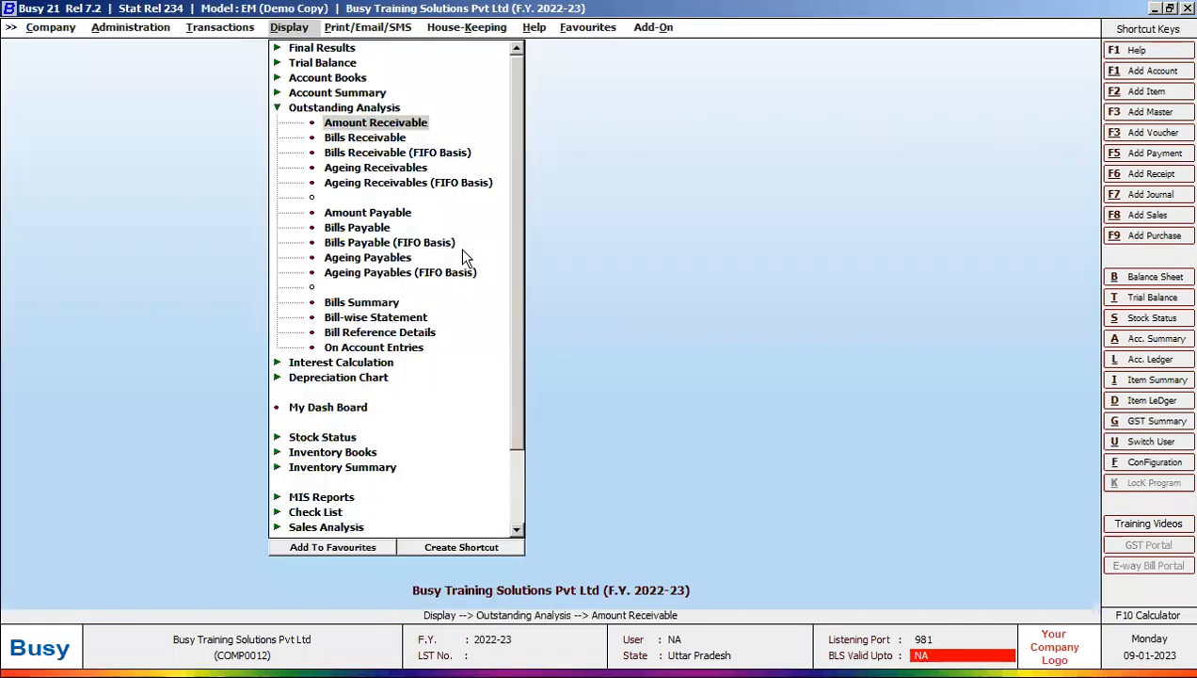
- Start the Amount Receivable report for selected accounts and show the list of all accounts
{"action": "key", "text": "Return"}
{"action": "key", "text": "Right"}
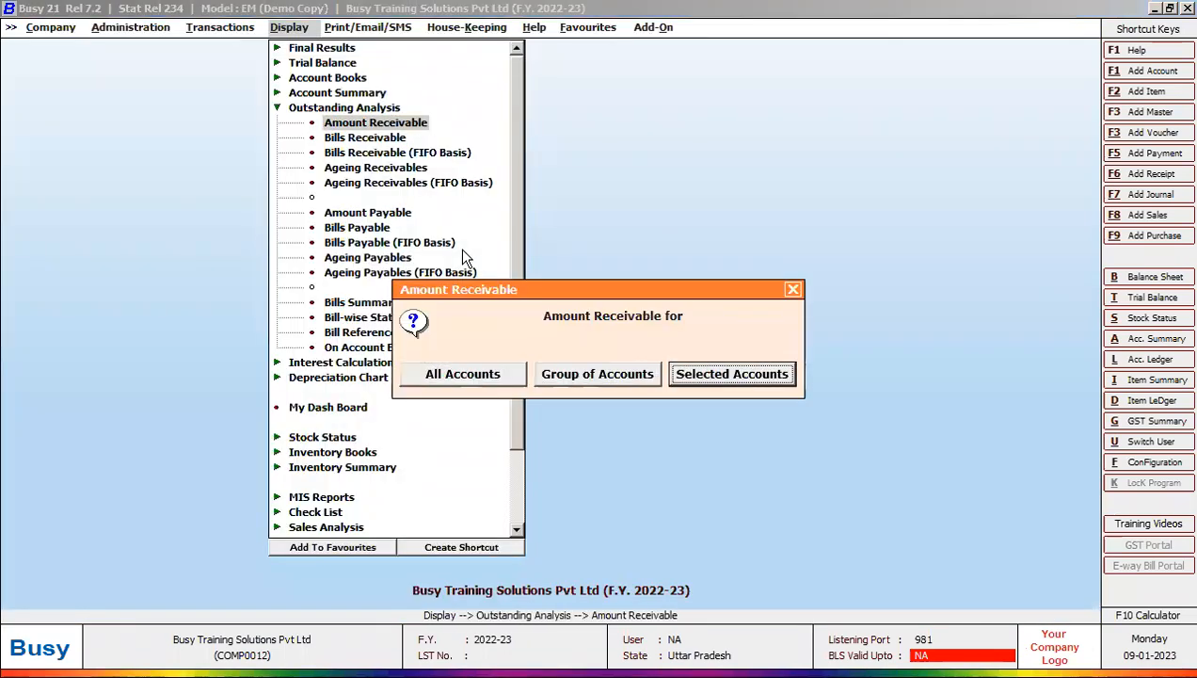
{"action": "key", "text": "Return"}
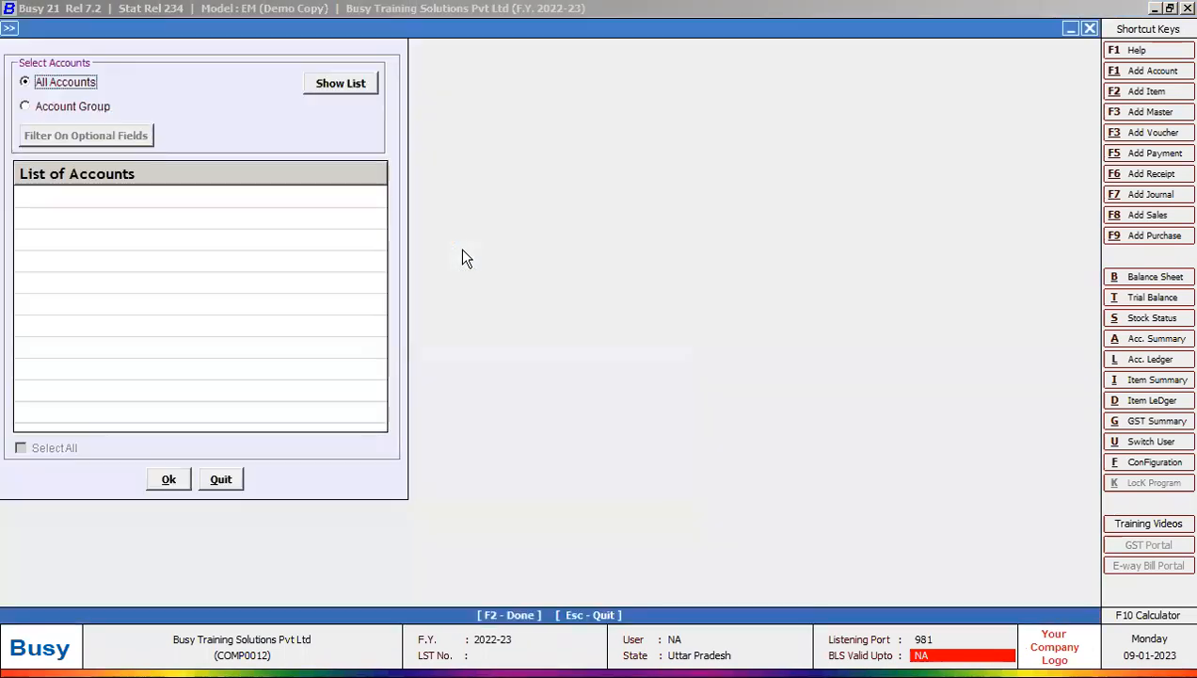
{"action": "left_click", "coordinate": [339, 90]}
- Select only Suraj Ltd in the account list and generate its Amount Receivable report as on 05-04-2022
{"action": "key", "text": "s"}
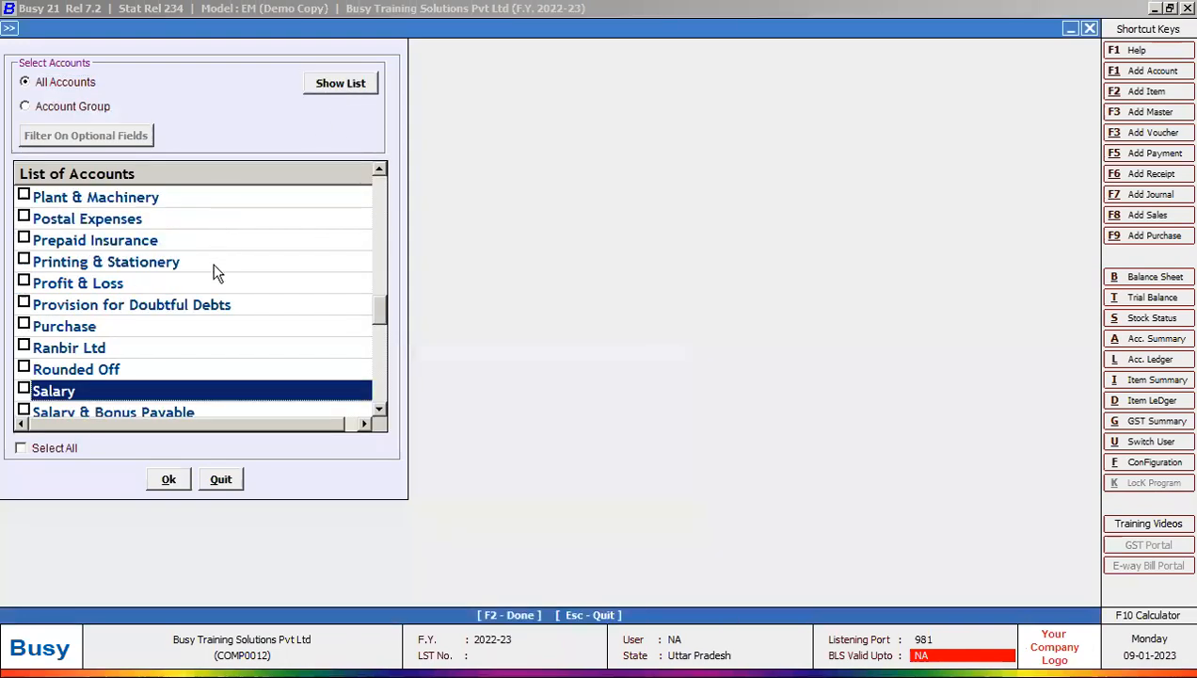
{"action": "key", "text": "Down"}
{"action": "key", "text": "Down"}
{"action": "key", "text": "Down"}
{"action": "key", "text": "Down"}
{"action": "key", "text": "Down"}
{"action": "key", "text": "Down"}
{"action": "key", "text": "Down"}
{"action": "key", "text": "Down"}
{"action": "key", "text": "Down"}
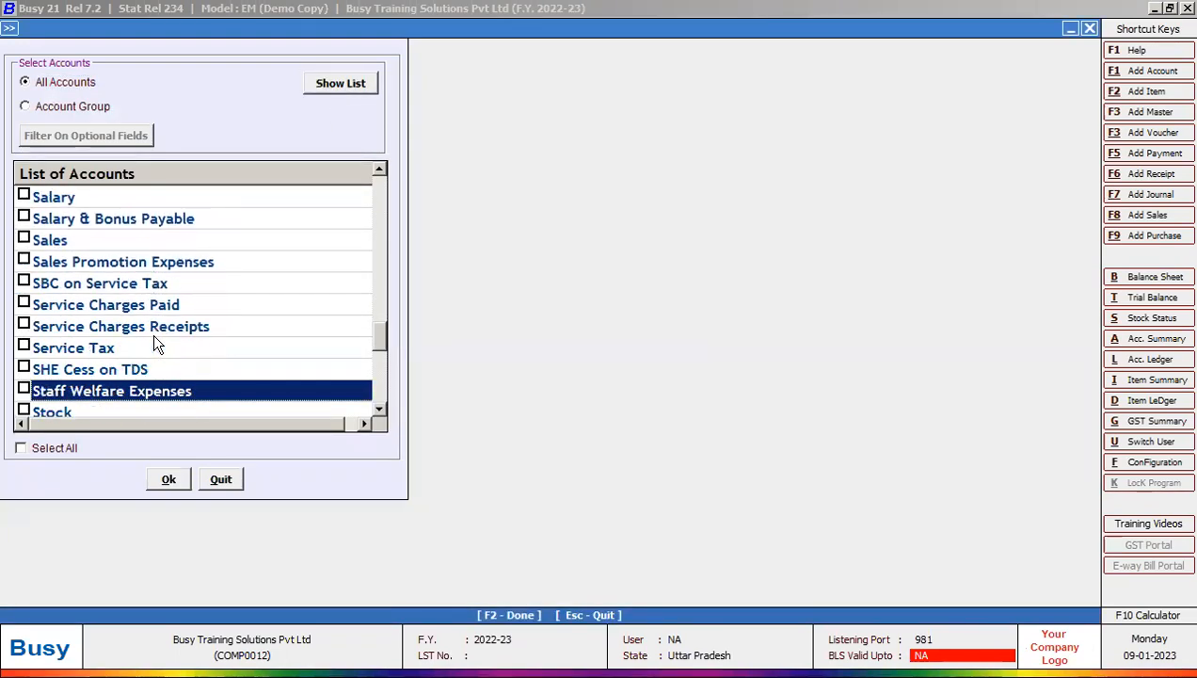
{"action": "key", "text": "s"}
{"action": "key", "text": "Down"}
{"action": "key", "text": "Down"}
{"action": "key", "text": "Down"}
{"action": "key", "text": "Down"}
{"action": "key", "text": "Down"}
{"action": "key", "text": "Down"}
{"action": "key", "text": "Down"}
{"action": "key", "text": "Down"}
{"action": "key", "text": "Down"}
{"action": "key", "text": "Down"}
{"action": "key", "text": "Down"}
{"action": "key", "text": "Down"}
{"action": "key", "text": "Down"}
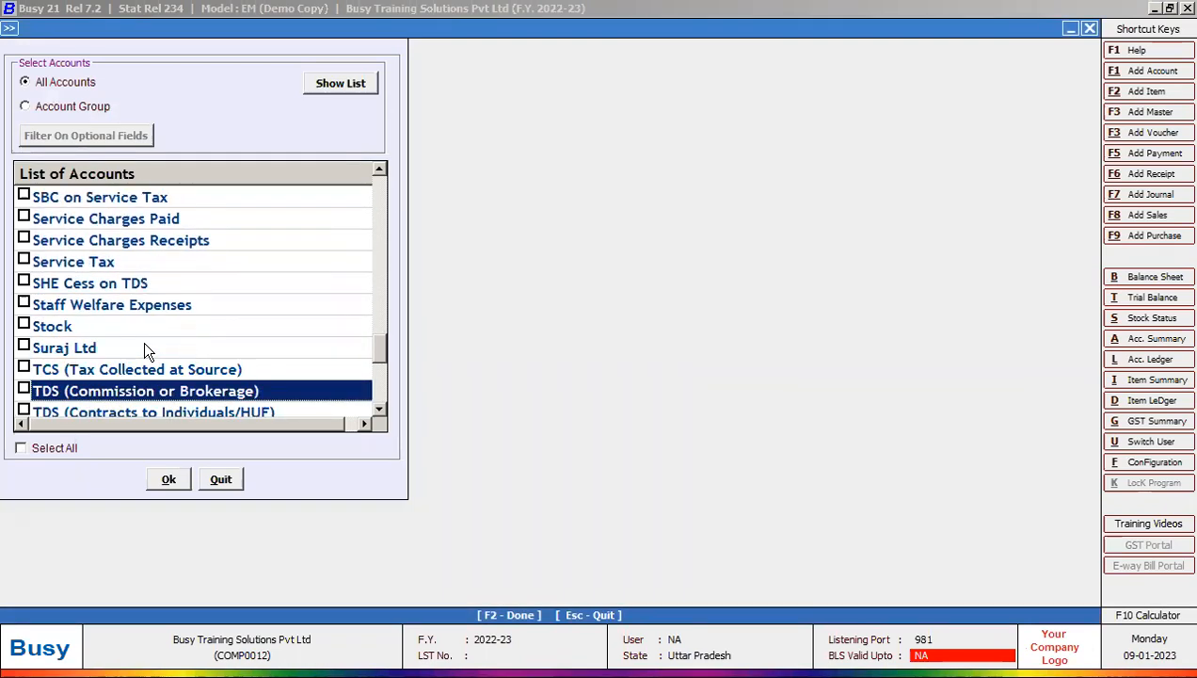
{"action": "left_click", "coordinate": [146, 349]}
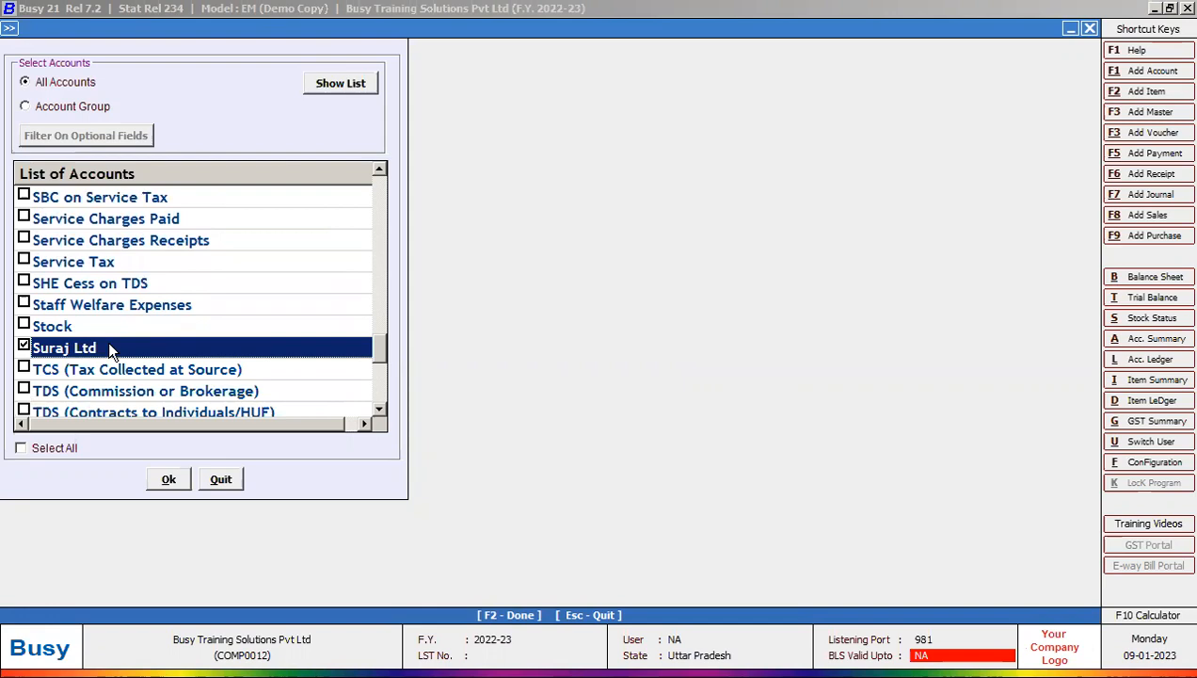
{"action": "left_click", "coordinate": [169, 480]}
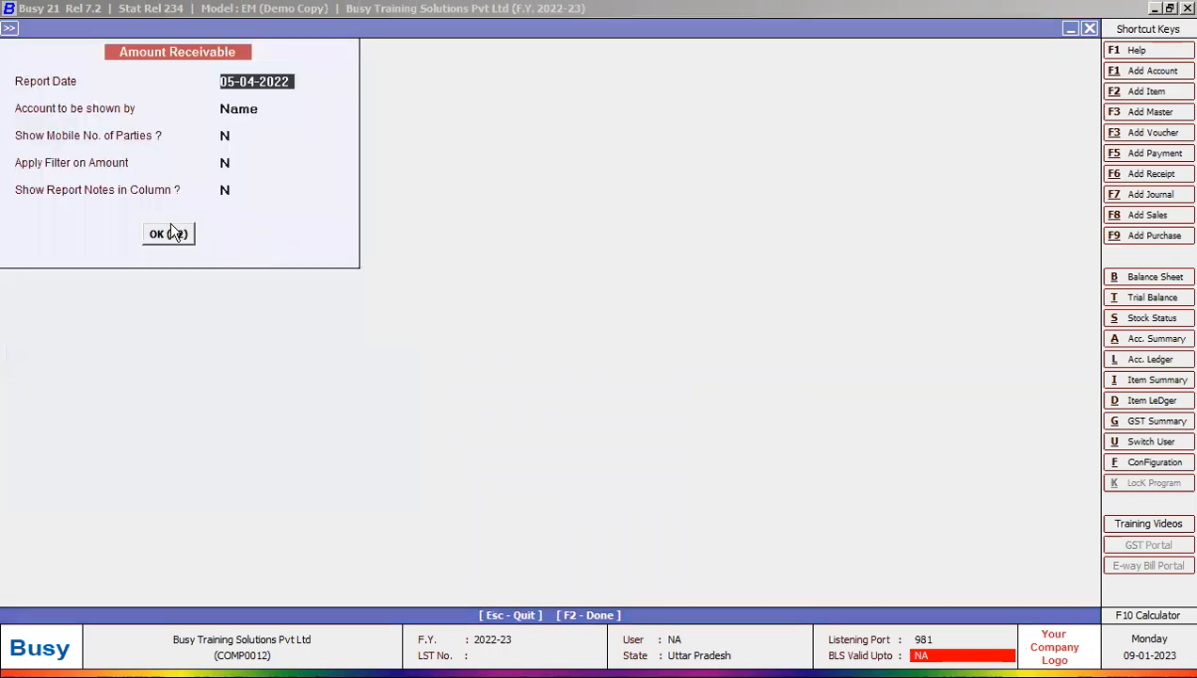
{"action": "left_click", "coordinate": [162, 240]}
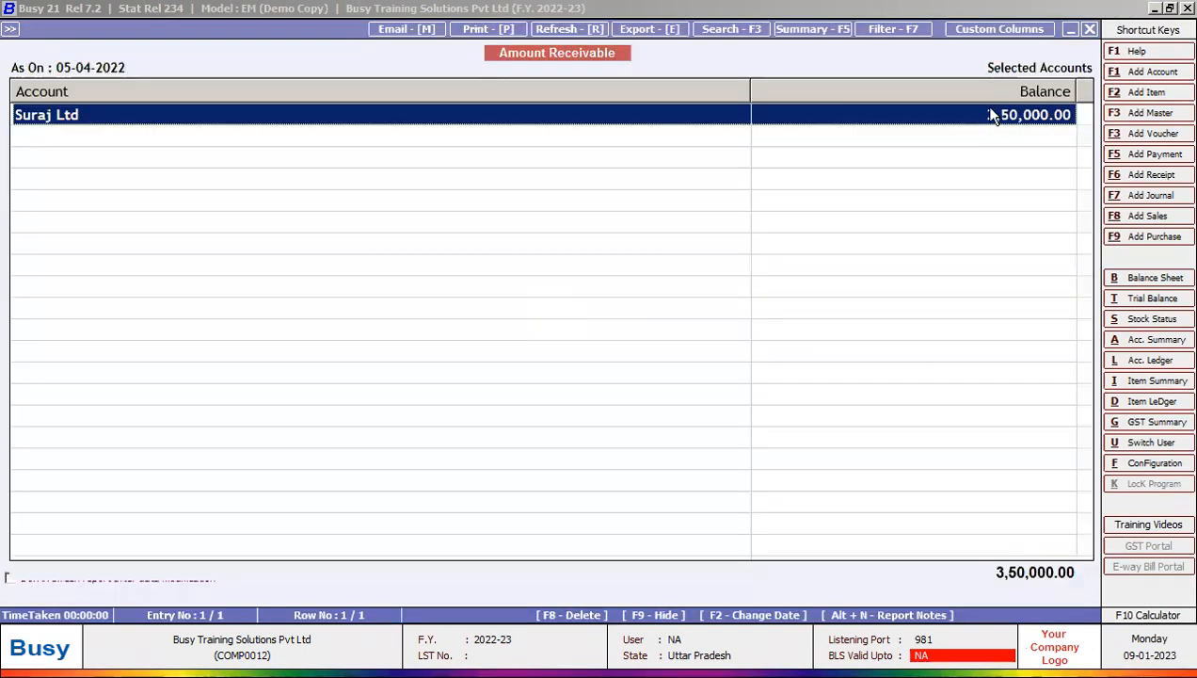
{"action": "double_click", "coordinate": [991, 114]}
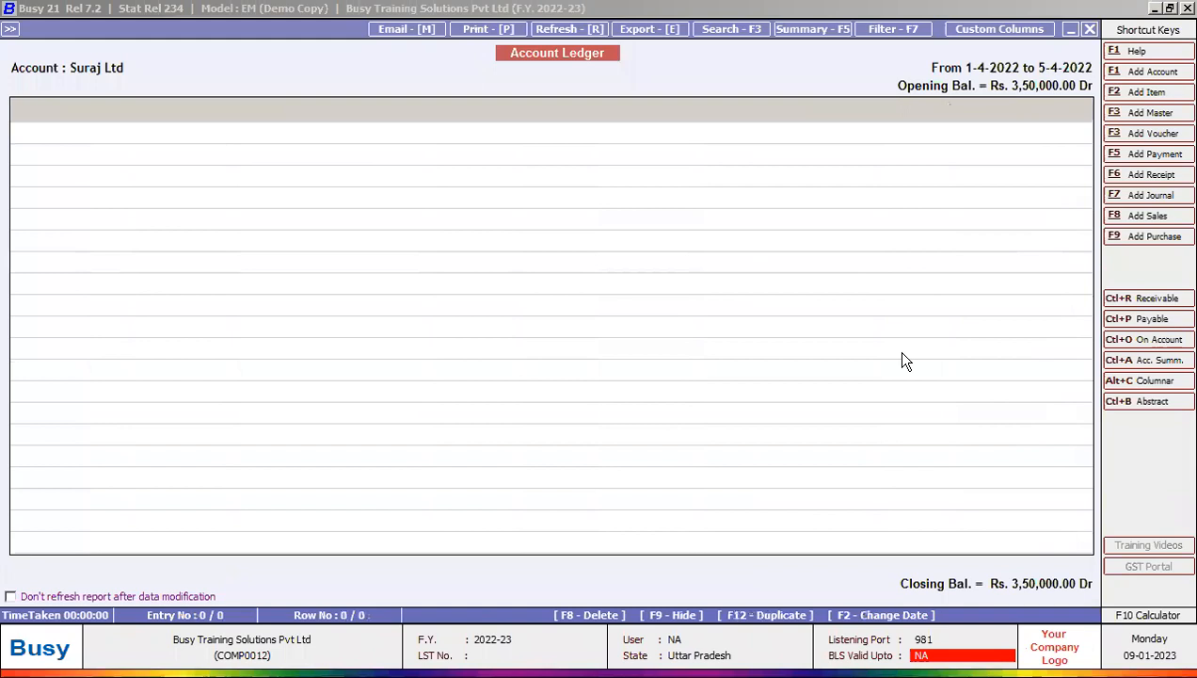
{"action": "key", "text": "Escape"}
{"action": "key", "text": "Escape"}
{"action": "key", "text": "Return"}
{"action": "key", "text": "Return"}
{"action": "key", "text": "Return"}
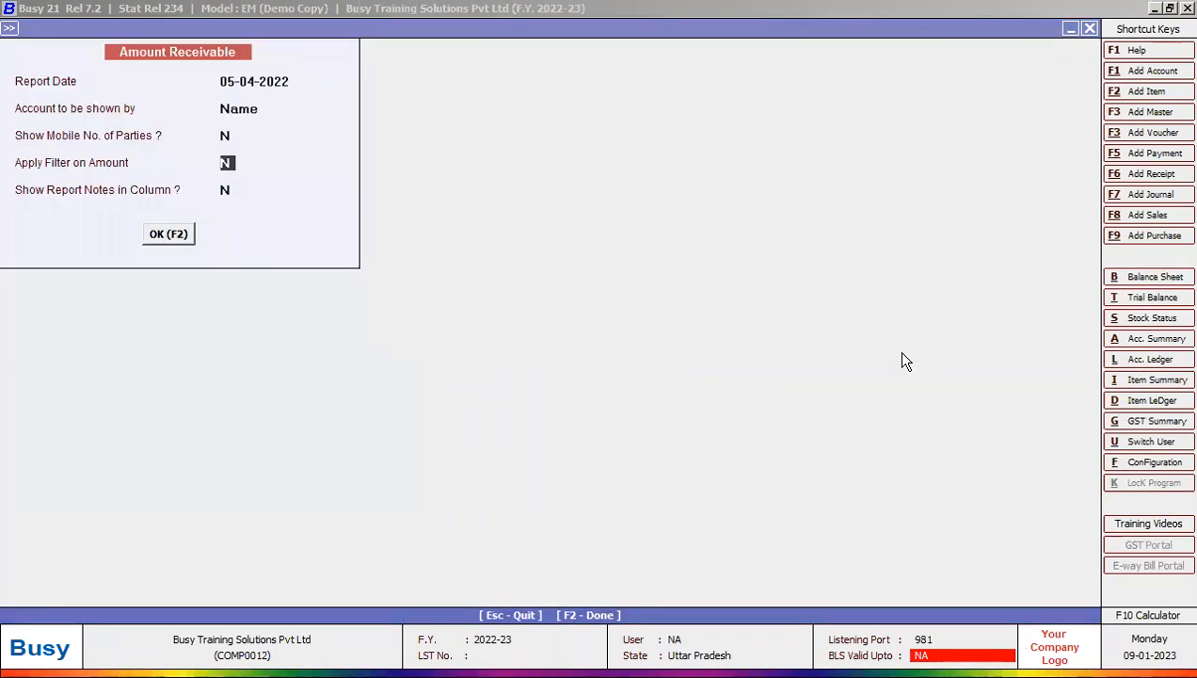
{"action": "key", "text": "Up"}
{"action": "key", "text": "Up"}
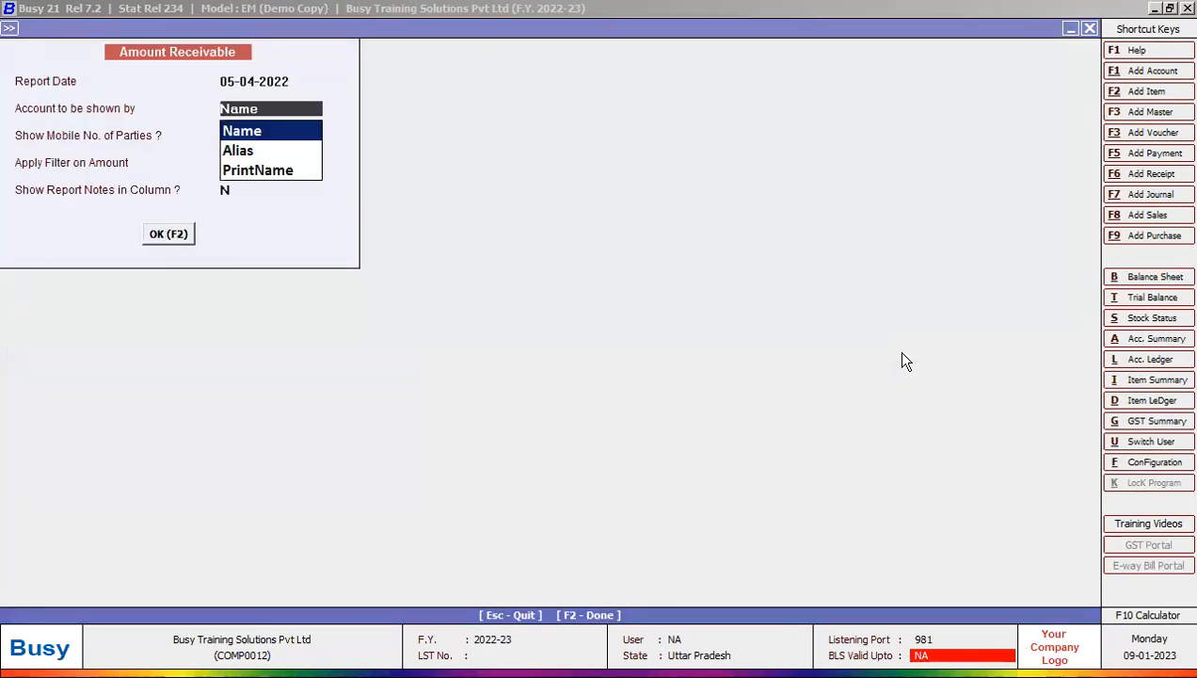
- Generate Suraj Ltd's Amount Receivable report as on 05-04-2022 with the account shown by name, and close it after checking the balance
{"action": "key", "text": "Return"}
{"action": "key", "text": "Return"}
{"action": "key", "text": "Return"}
{"action": "key", "text": "Return"}
{"action": "key", "text": "Return"}
{"action": "key", "text": "F2"}
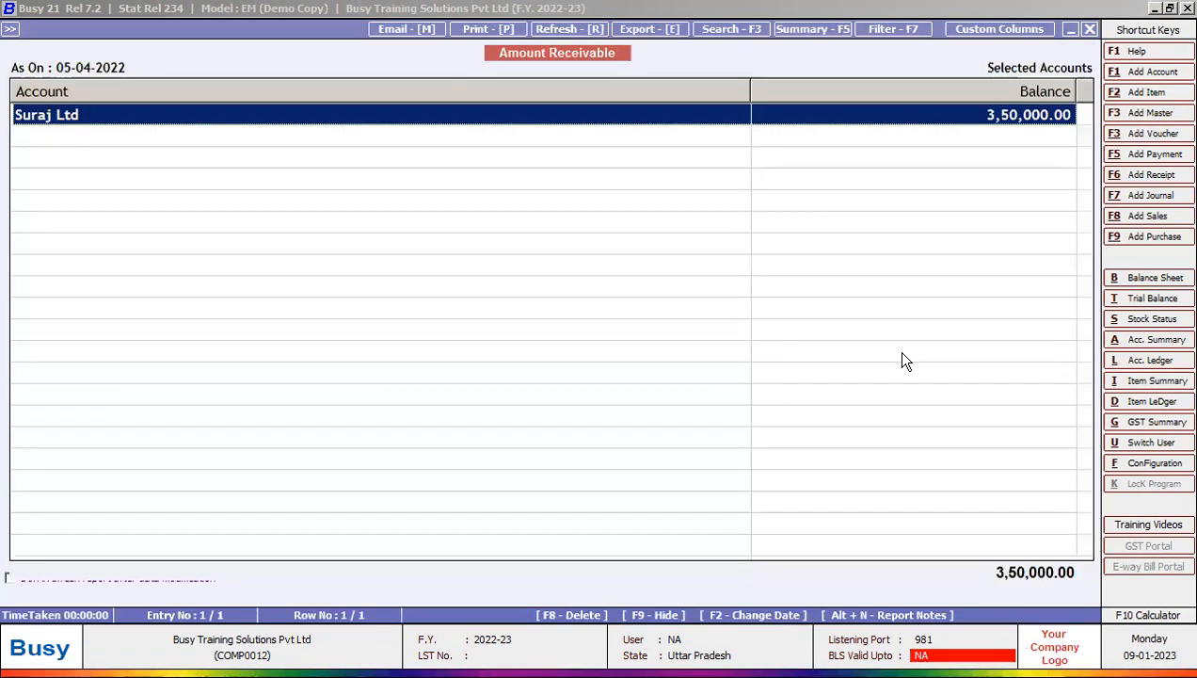
{"action": "key", "text": "Escape"}
- Generate the Bills Receivable report for all accounts, covering pending entries from 01-07-2017 with bill status as on 05-04-2022
{"action": "key", "text": "Down"}
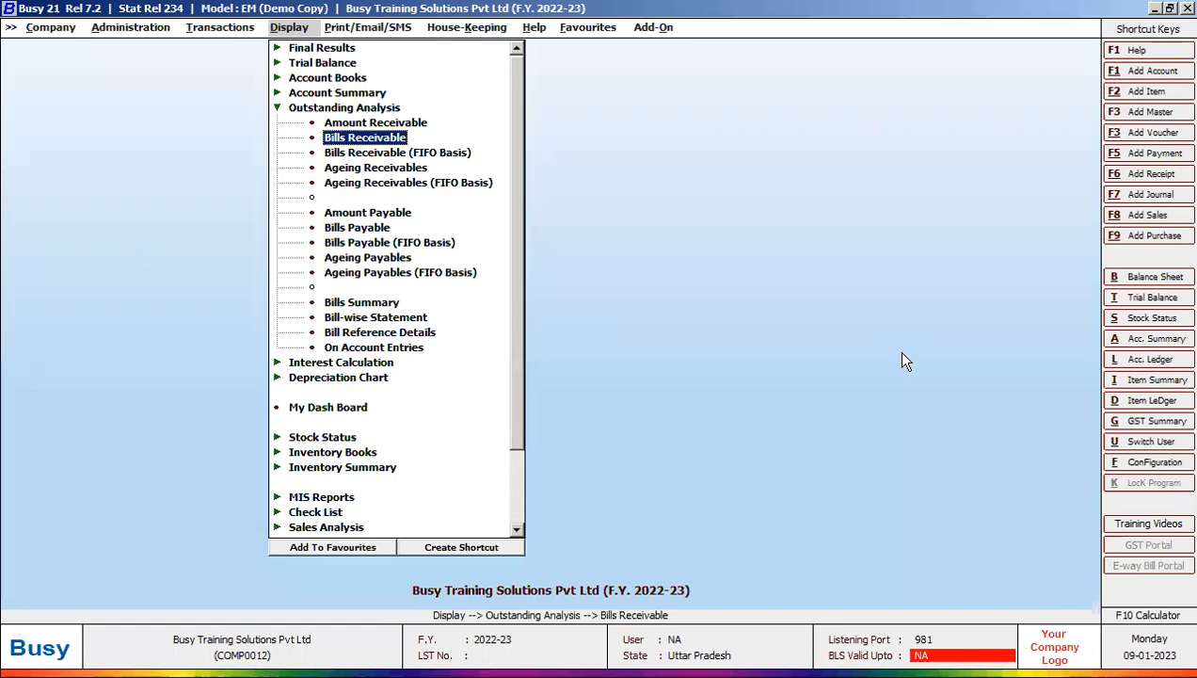
{"action": "key", "text": "Return"}
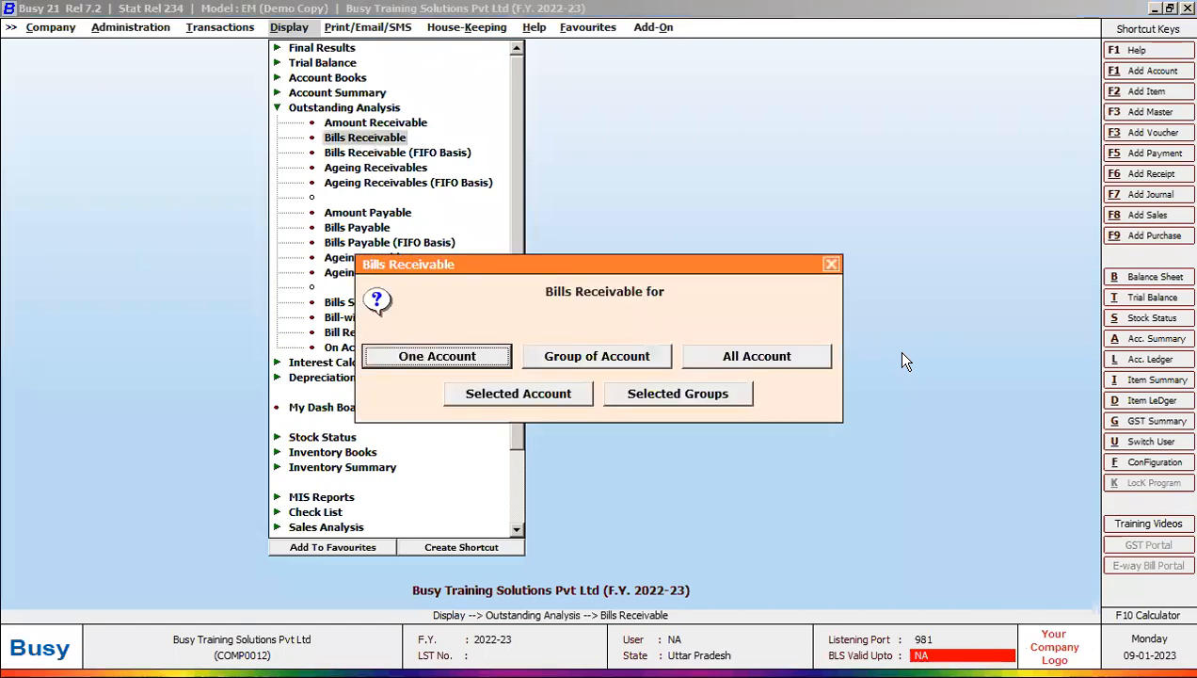
{"action": "key", "text": "Right"}
{"action": "key", "text": "Right"}
{"action": "key", "text": "Left"}
{"action": "key", "text": "Left"}
{"action": "key", "text": "Right"}
{"action": "key", "text": "Right"}
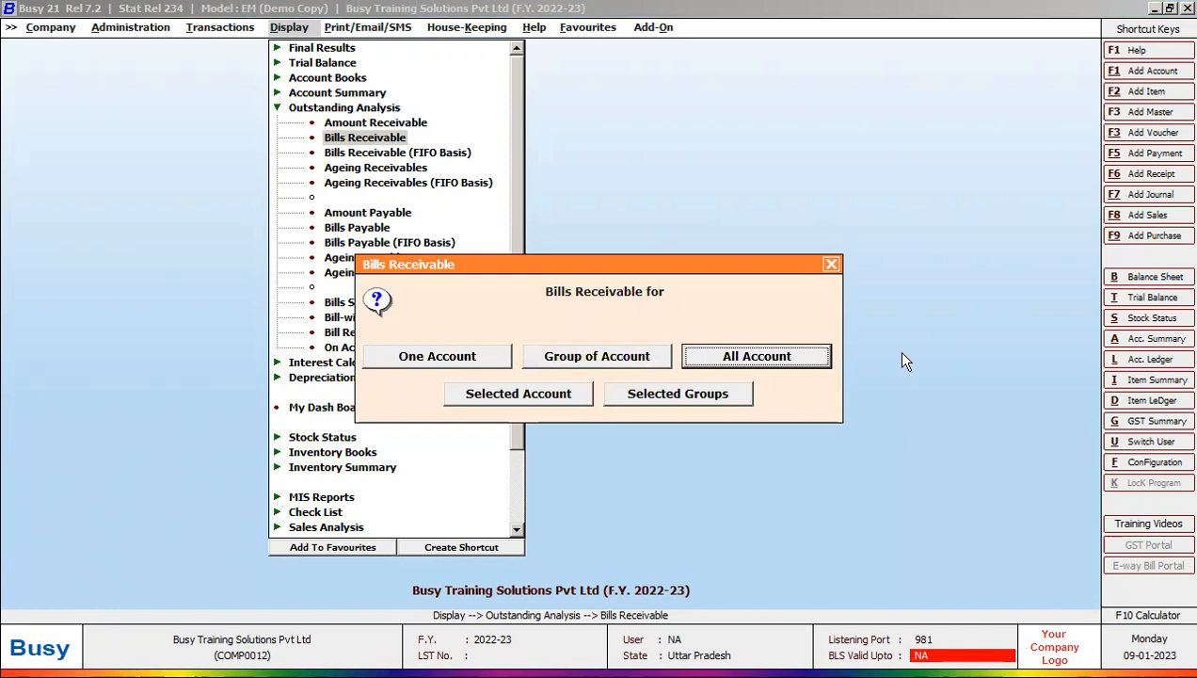
{"action": "key", "text": "Return"}
{"action": "key", "text": "Return"}
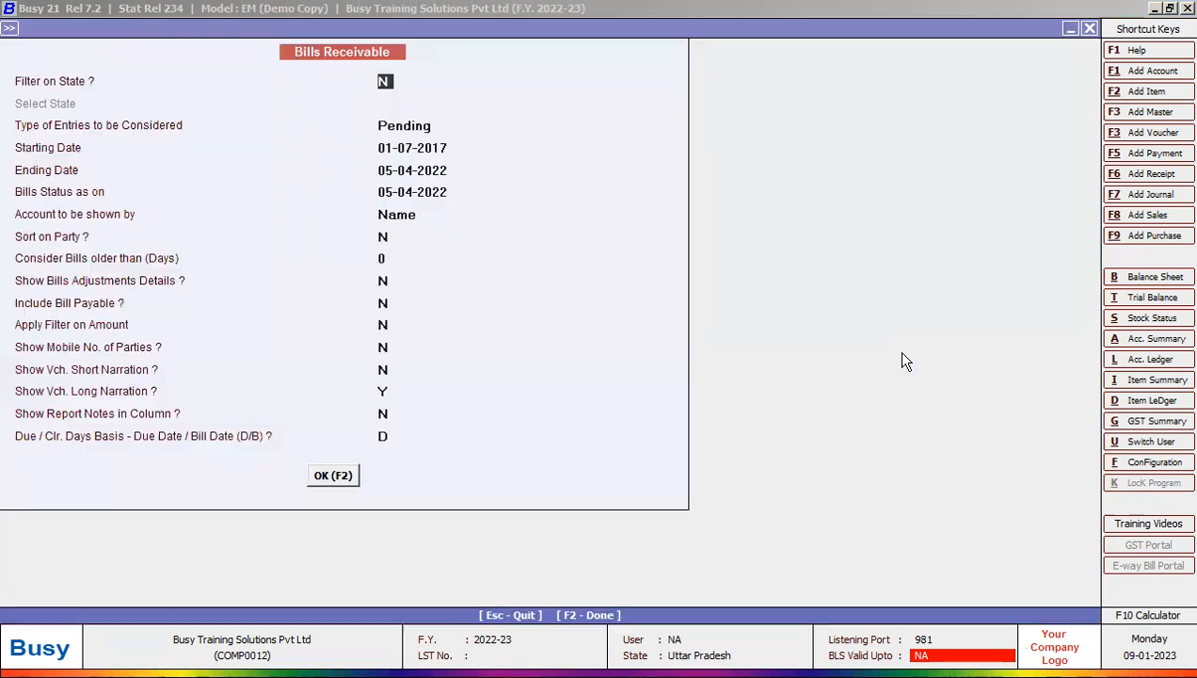
{"action": "key", "text": "F2"}
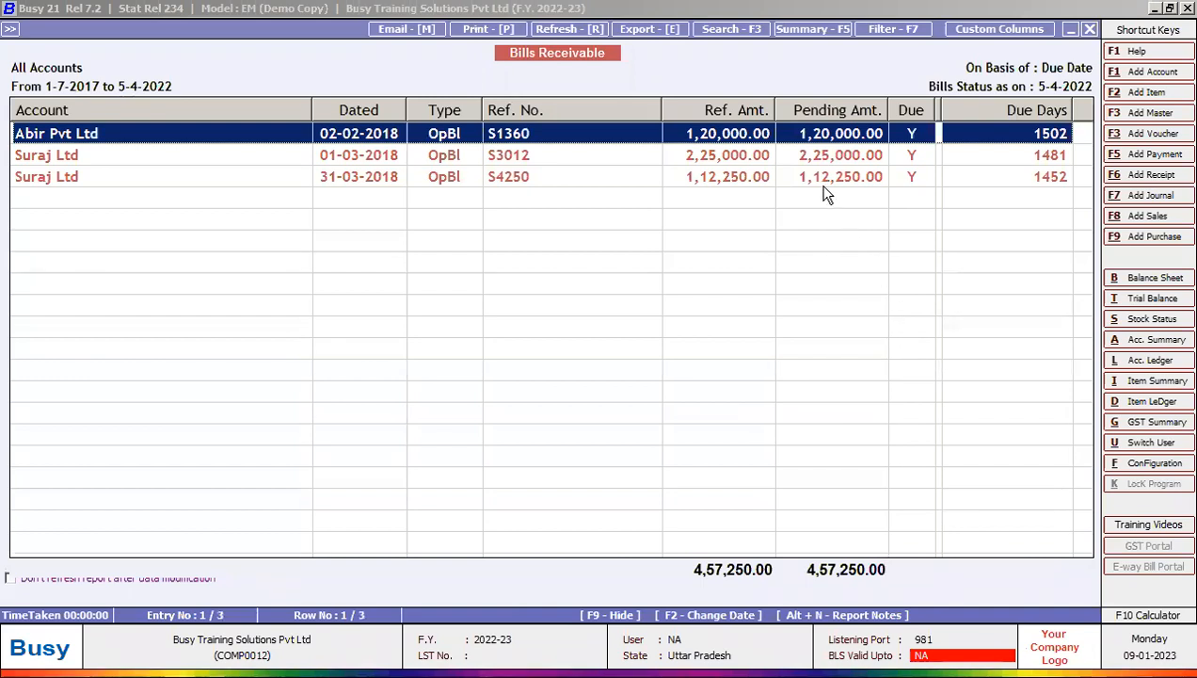
- Examine the pending bill references of Abir Pvt Ltd and Suraj Ltd in the Bills Receivable report
{"action": "left_click", "coordinate": [508, 164]}
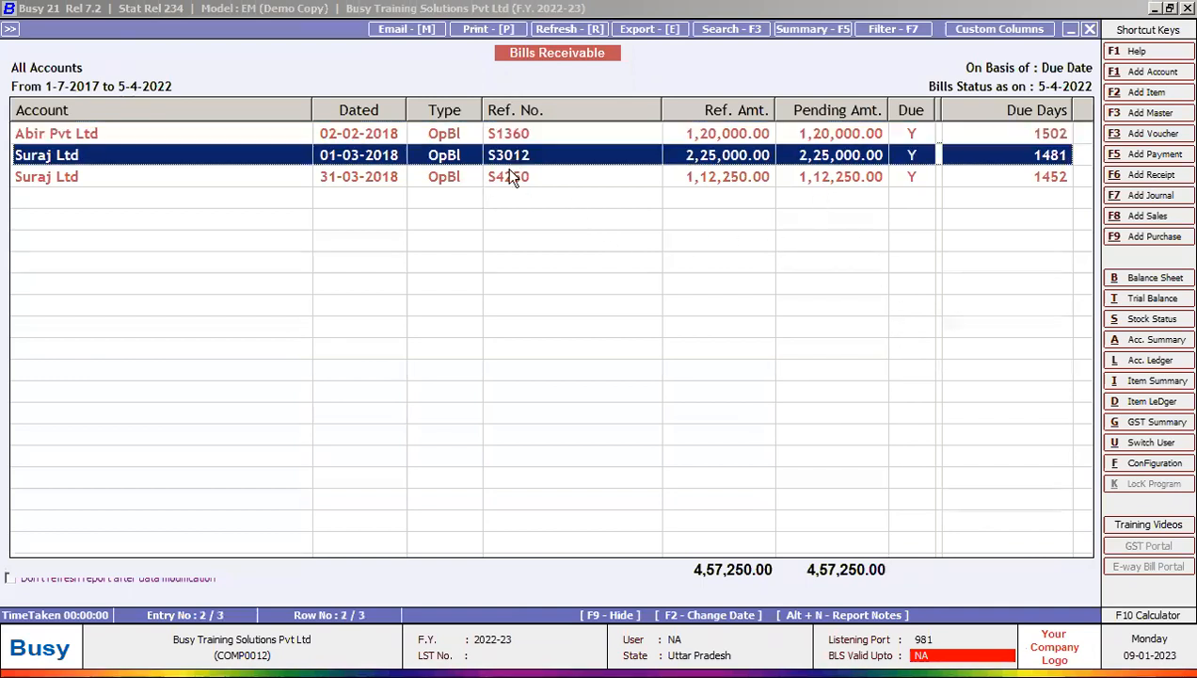
{"action": "left_click", "coordinate": [507, 171]}
{"action": "left_click", "coordinate": [520, 132]}
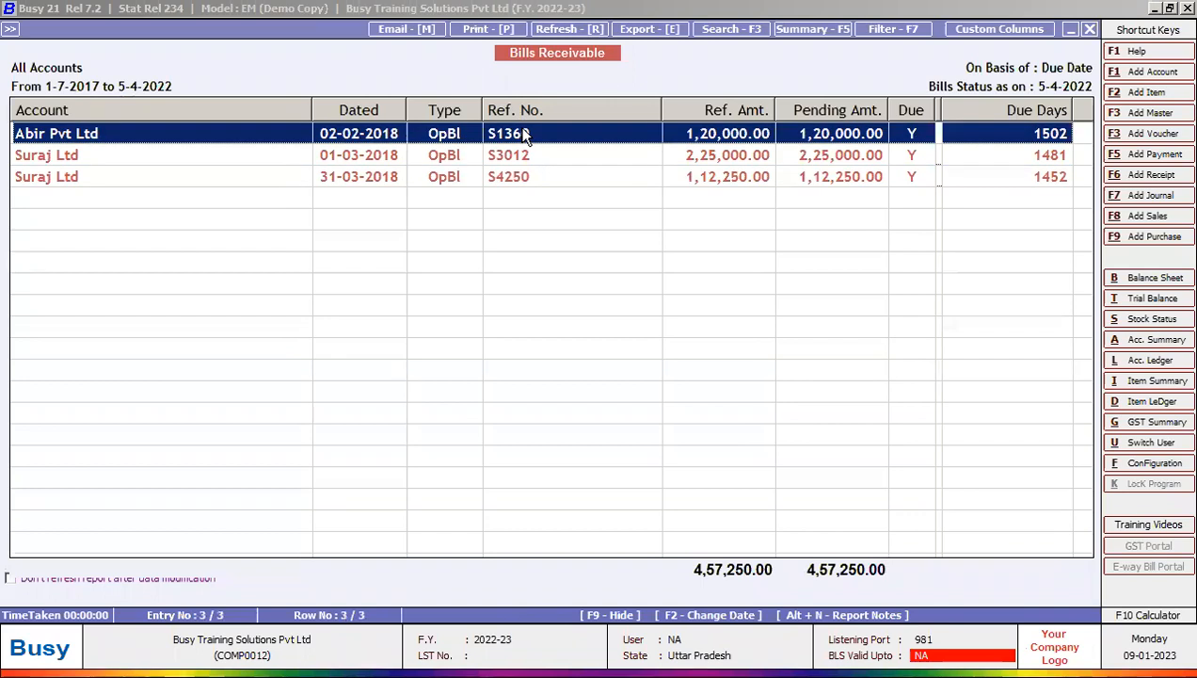
{"action": "left_click", "coordinate": [533, 158]}
{"action": "left_click", "coordinate": [539, 178]}
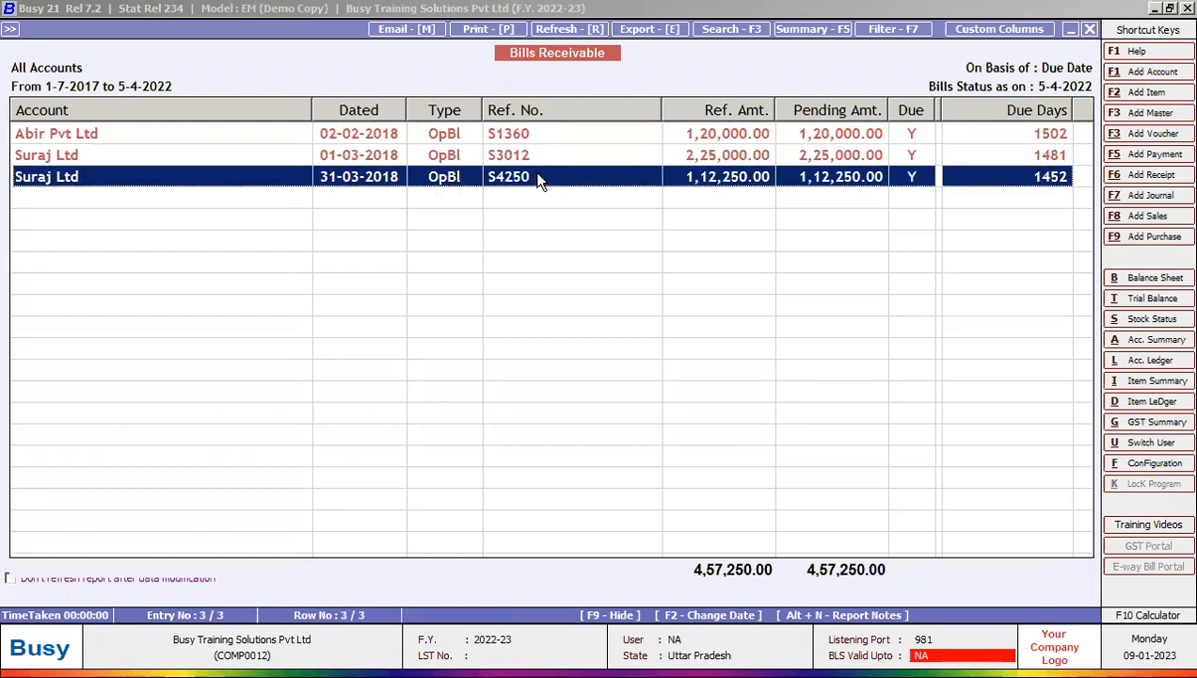
{"action": "left_click", "coordinate": [525, 138]}
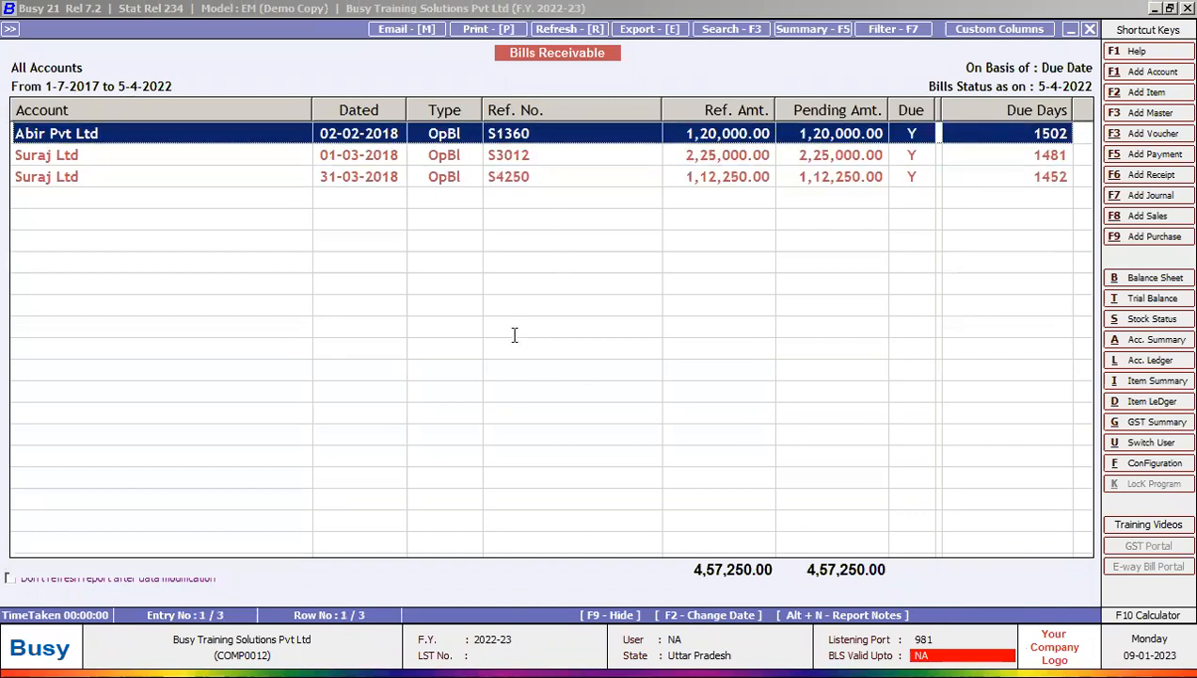
- Switch to PowerPoint, check Abir Pvt Ltd's 03-04-18 receipt amount on slide 28, and return to the Bills Receivable report in Busy
{"action": "key", "text": "alt+Tab"}
{"action": "left_click", "coordinate": [77, 399]}
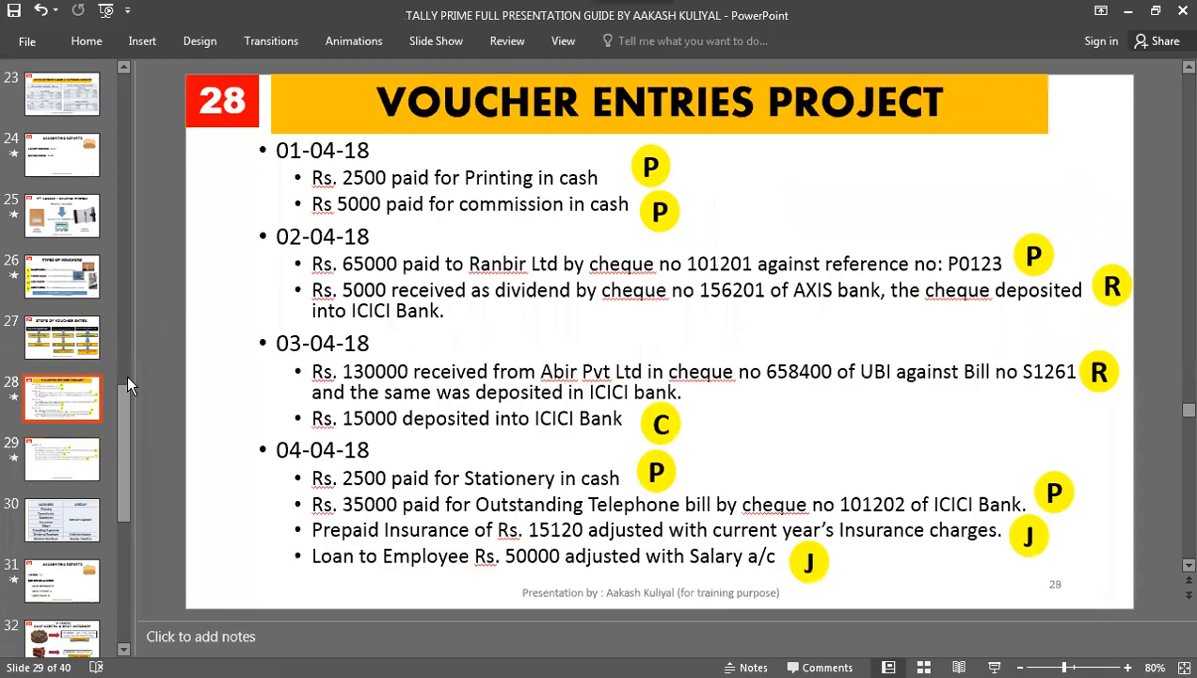
{"action": "double_click", "coordinate": [358, 371]}
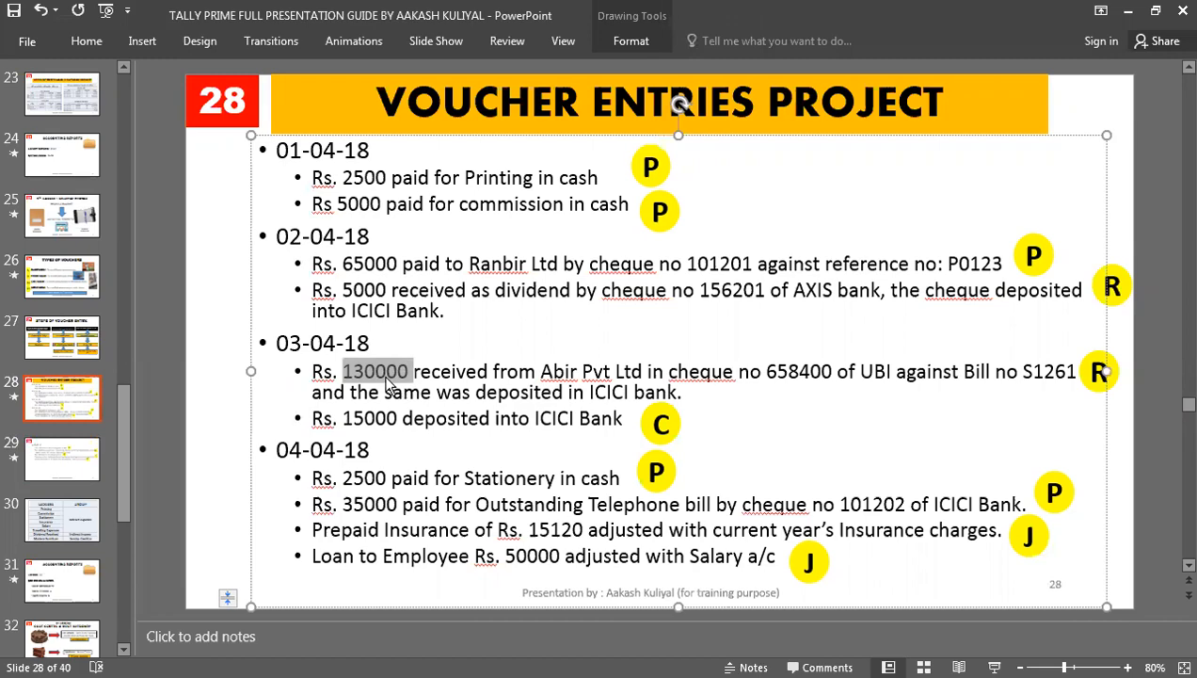
{"action": "key", "text": "alt+Tab"}
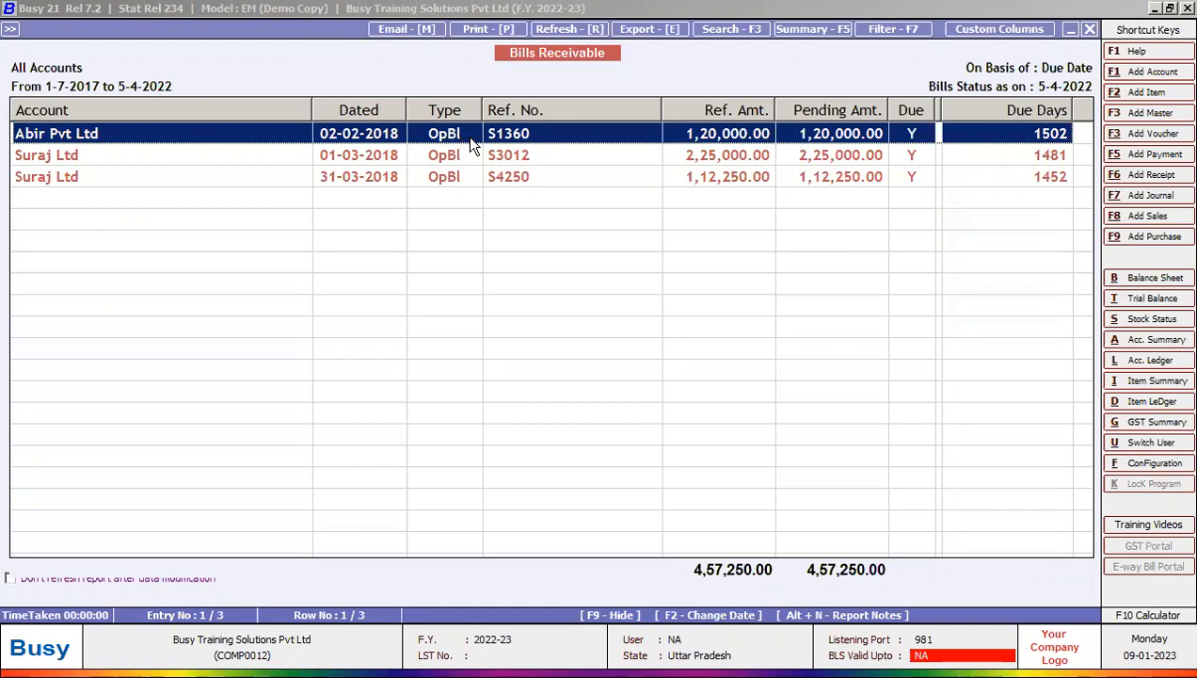
- Compare Suraj Ltd's bills S3012 and S4250 with its receipt details on PowerPoint slide 29, and return to Busy
{"action": "left_click", "coordinate": [436, 156]}
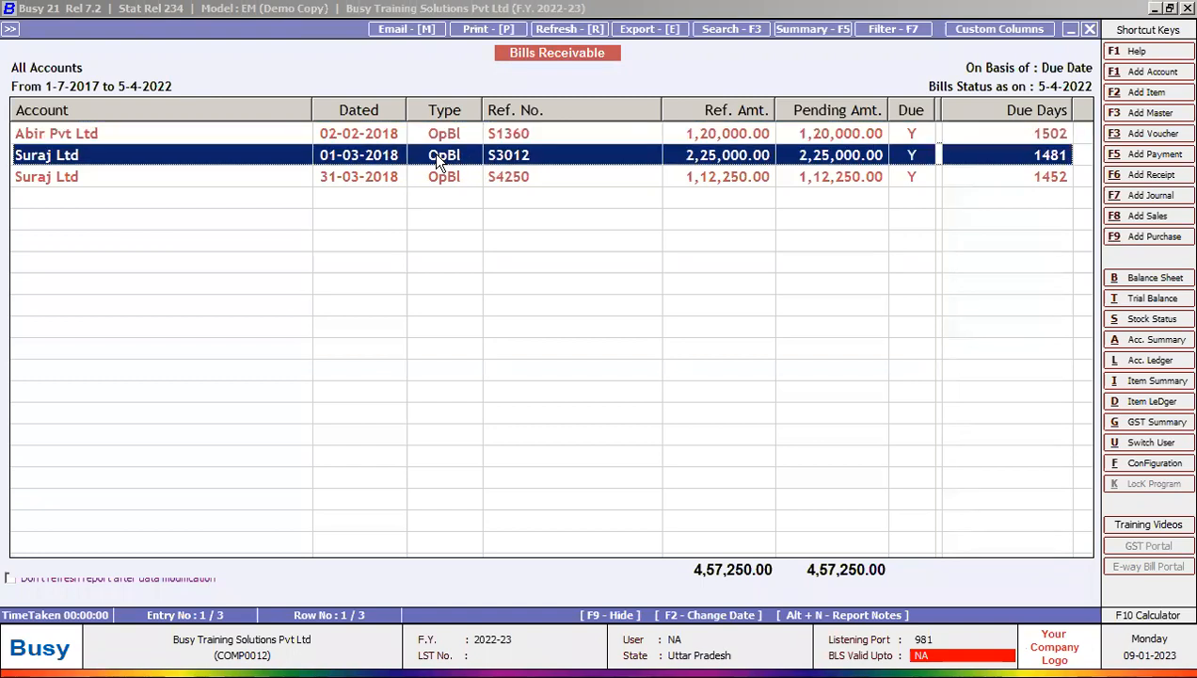
{"action": "left_click", "coordinate": [435, 179]}
{"action": "left_click", "coordinate": [501, 156]}
{"action": "left_click", "coordinate": [519, 182]}
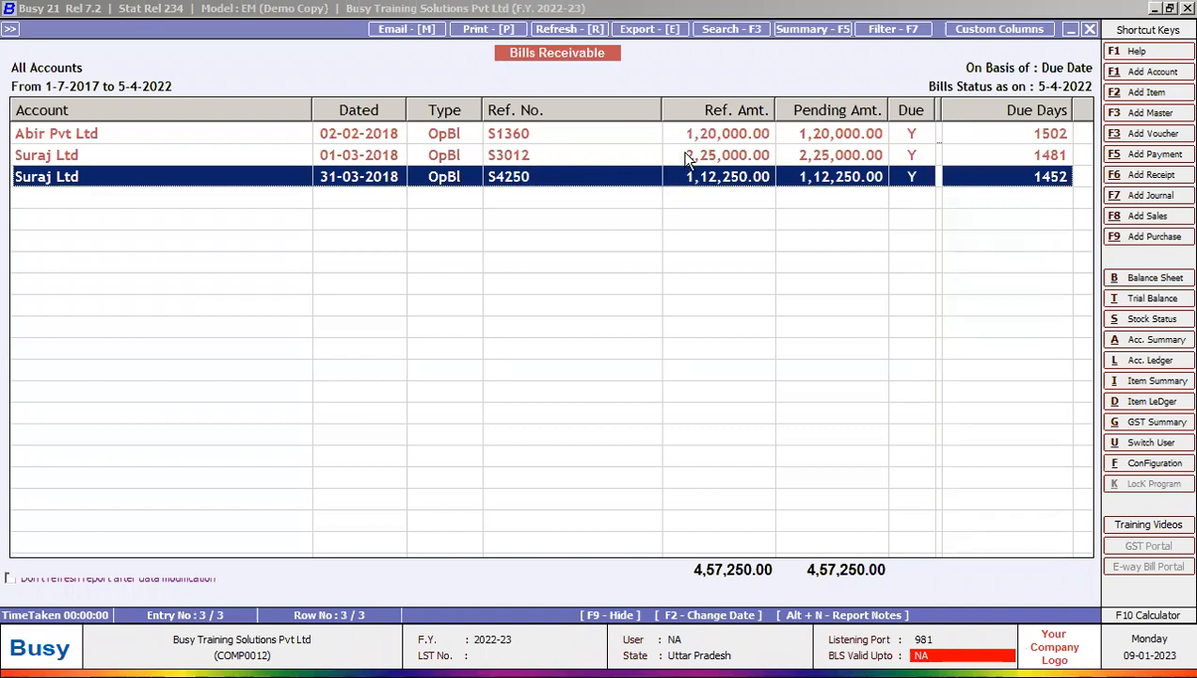
{"action": "left_click", "coordinate": [501, 155]}
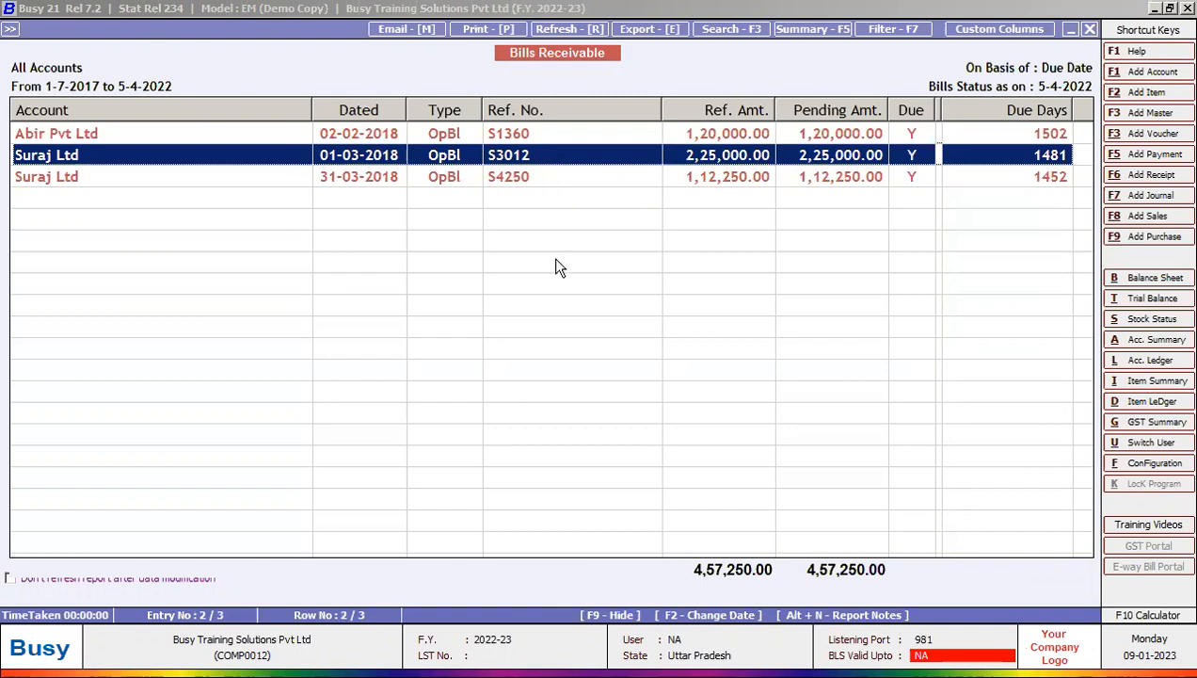
{"action": "key", "text": "alt+Tab"}
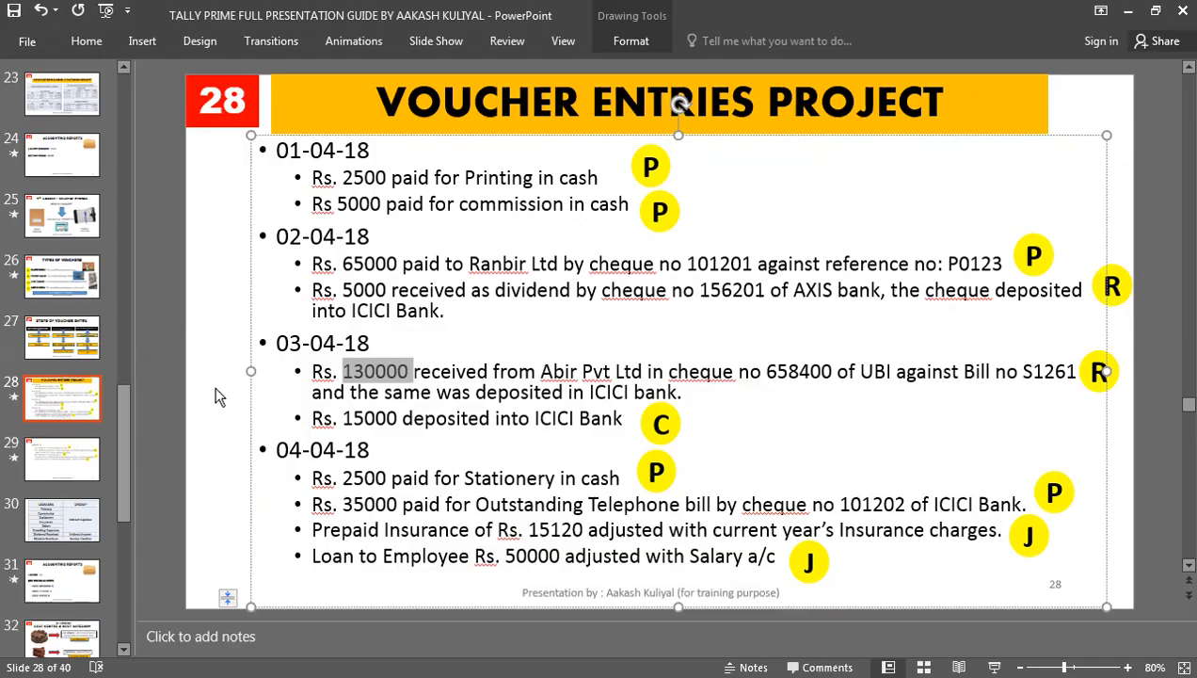
{"action": "left_click", "coordinate": [81, 466]}
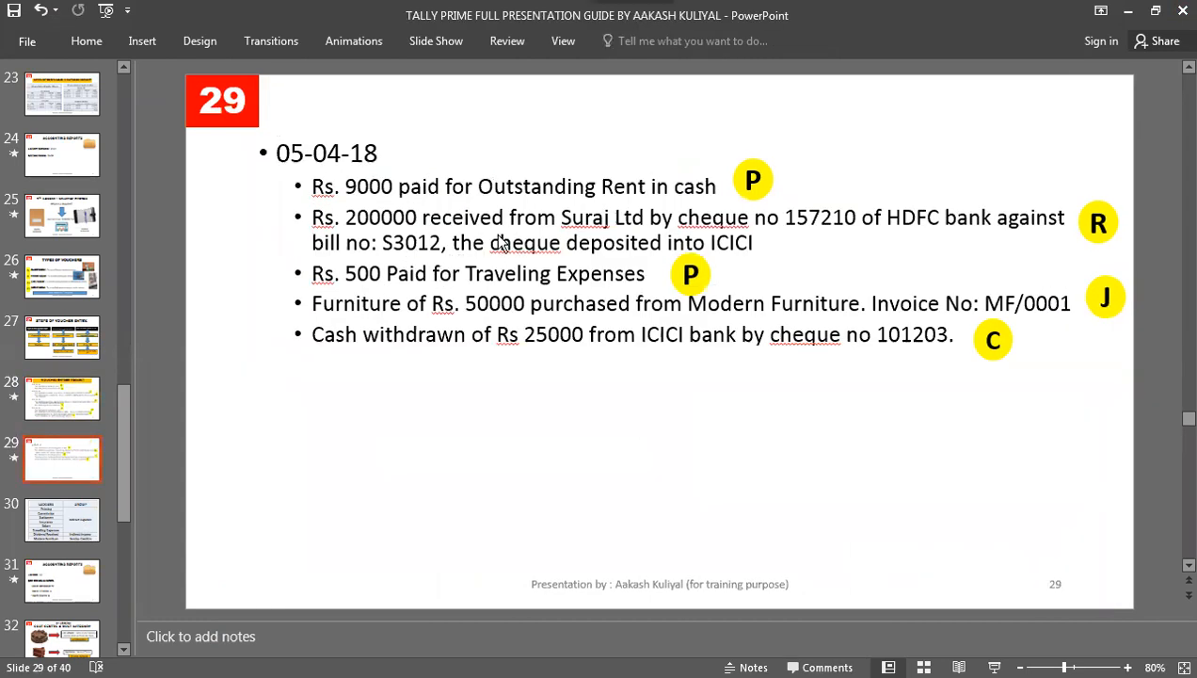
{"action": "key", "text": "alt+Tab"}
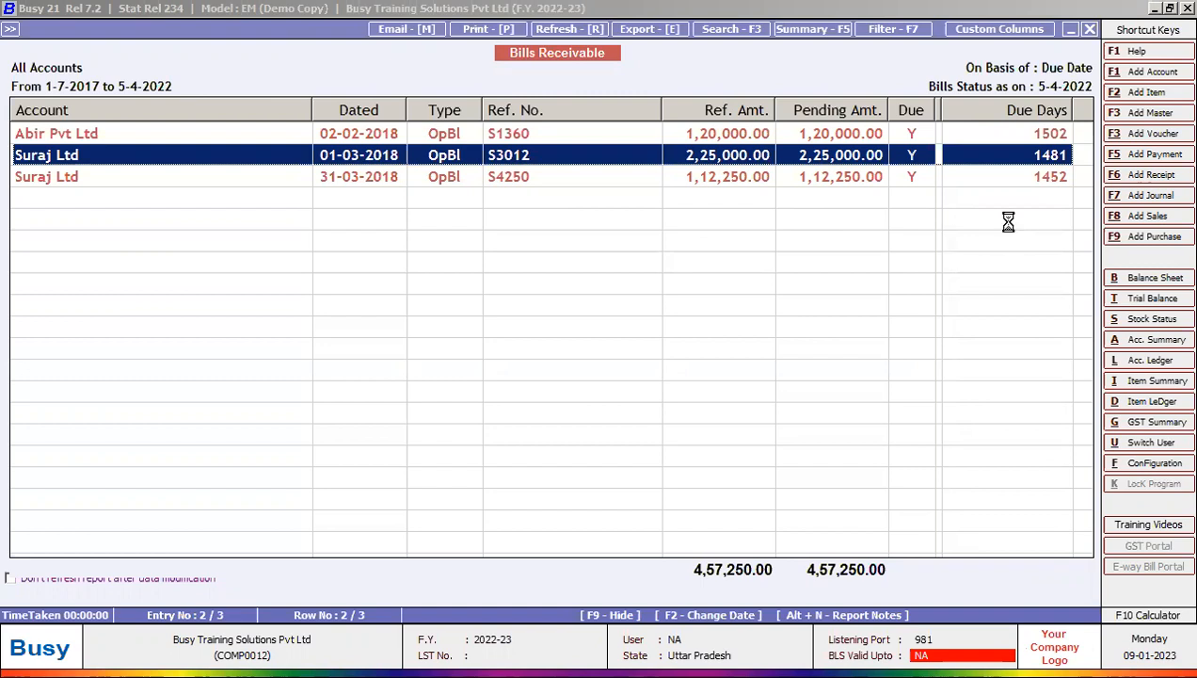
- Start a receipt voucher in the Main series dated 05-04-2022 with ICICI Bank as the receipt mode
{"action": "key", "text": "F6"}
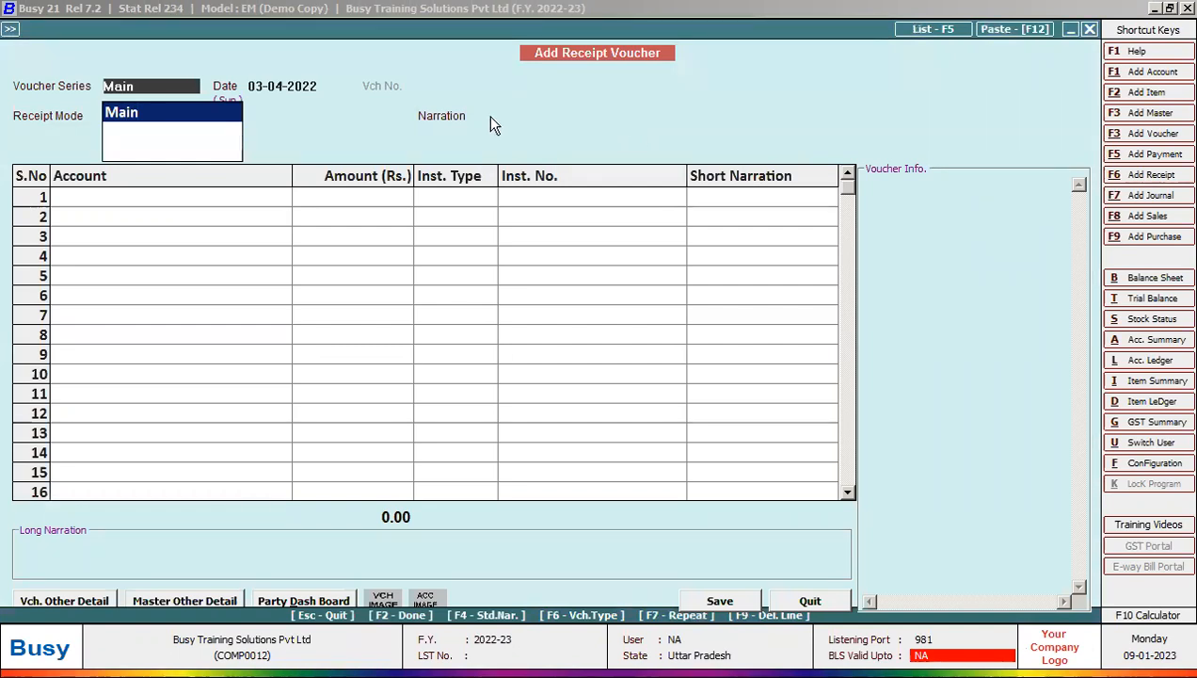
{"action": "key", "text": "Return"}
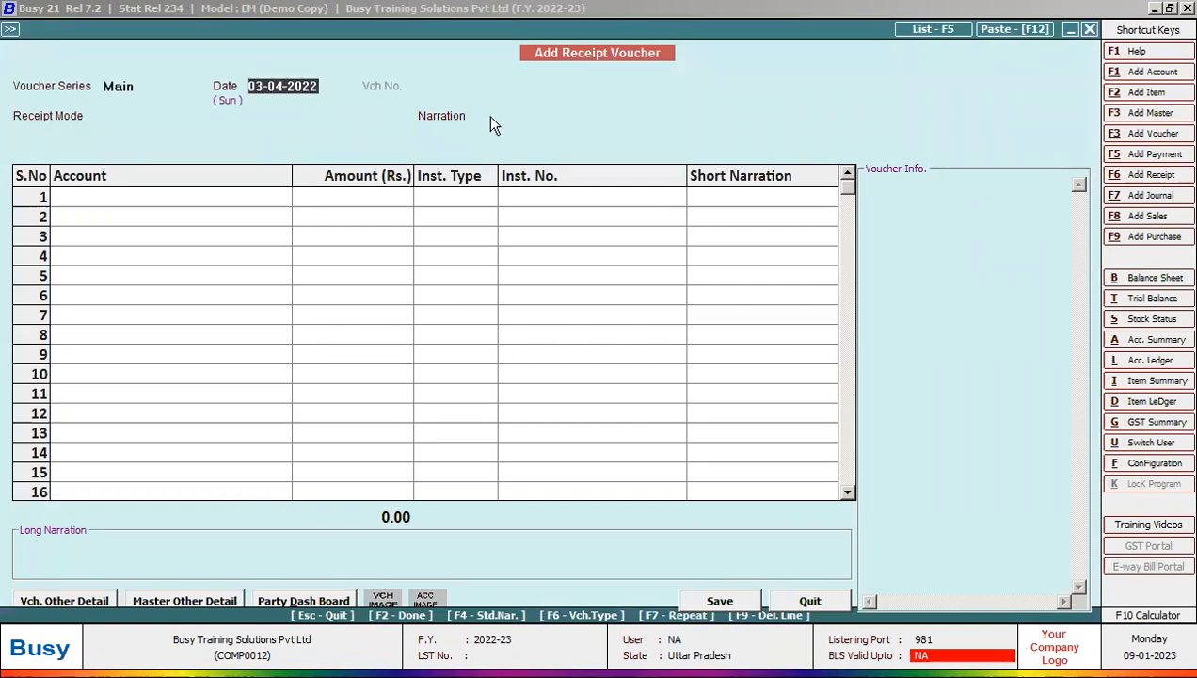
{"action": "key", "text": "alt+Tab"}
{"action": "key", "text": "alt+Tab"}
{"action": "type", "text": "5/4"}
{"action": "key", "text": "Return"}
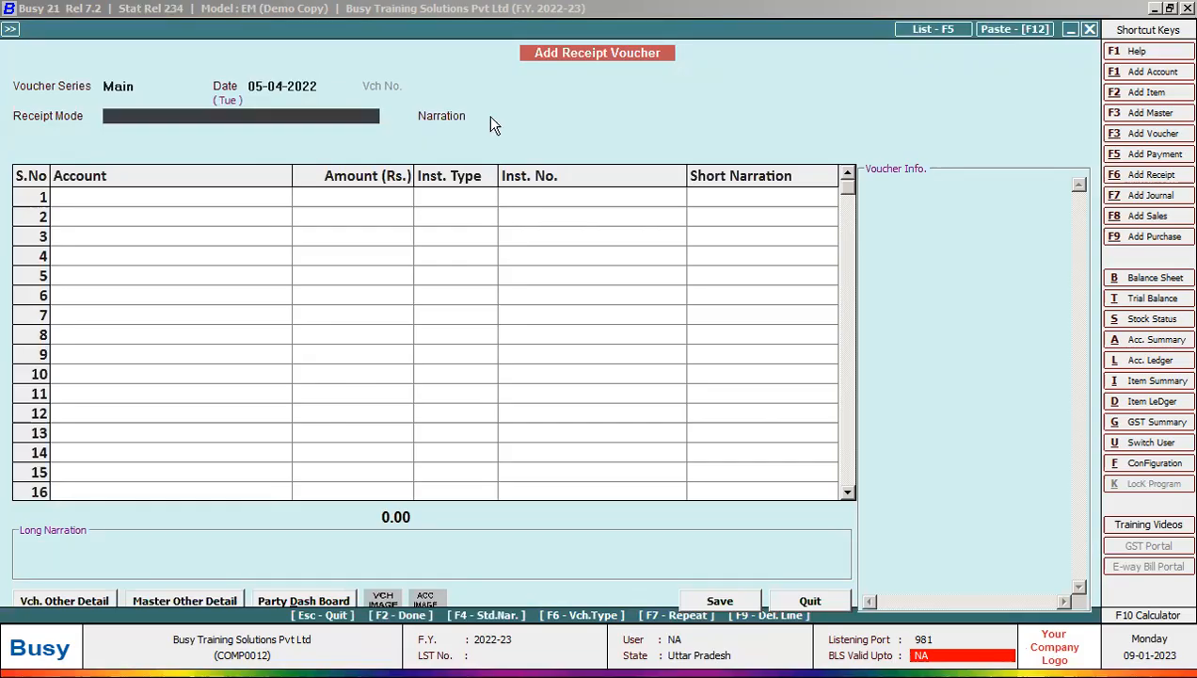
{"action": "key", "text": "Down"}
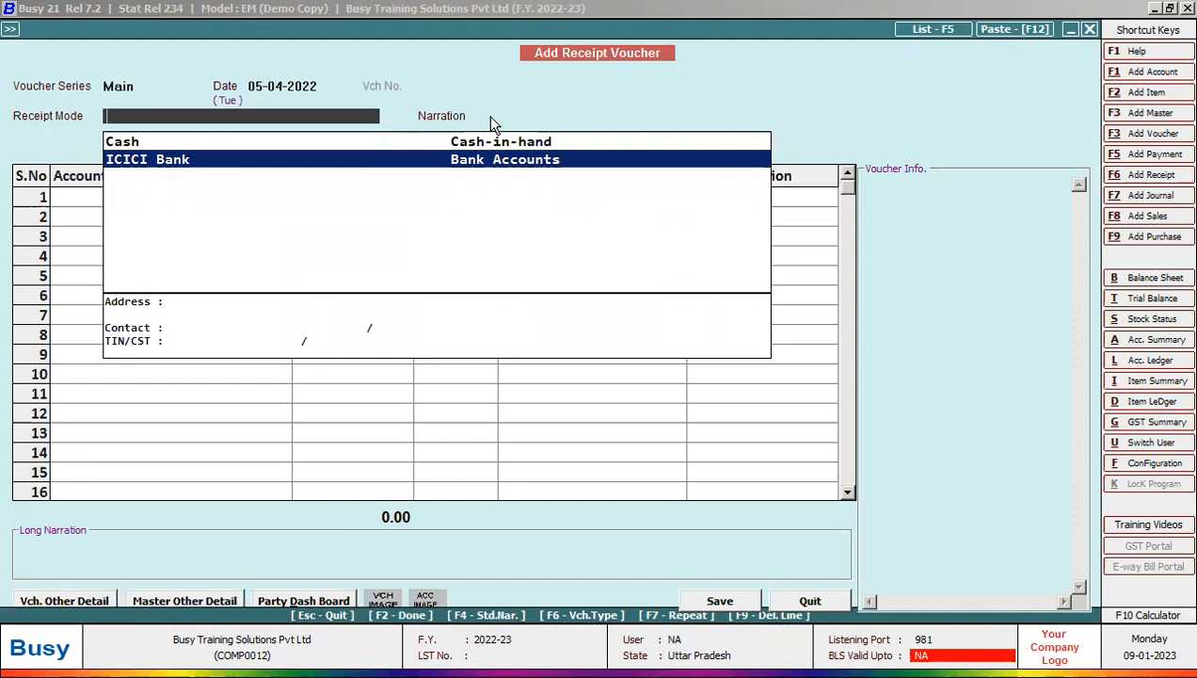
{"action": "key", "text": "Return"}
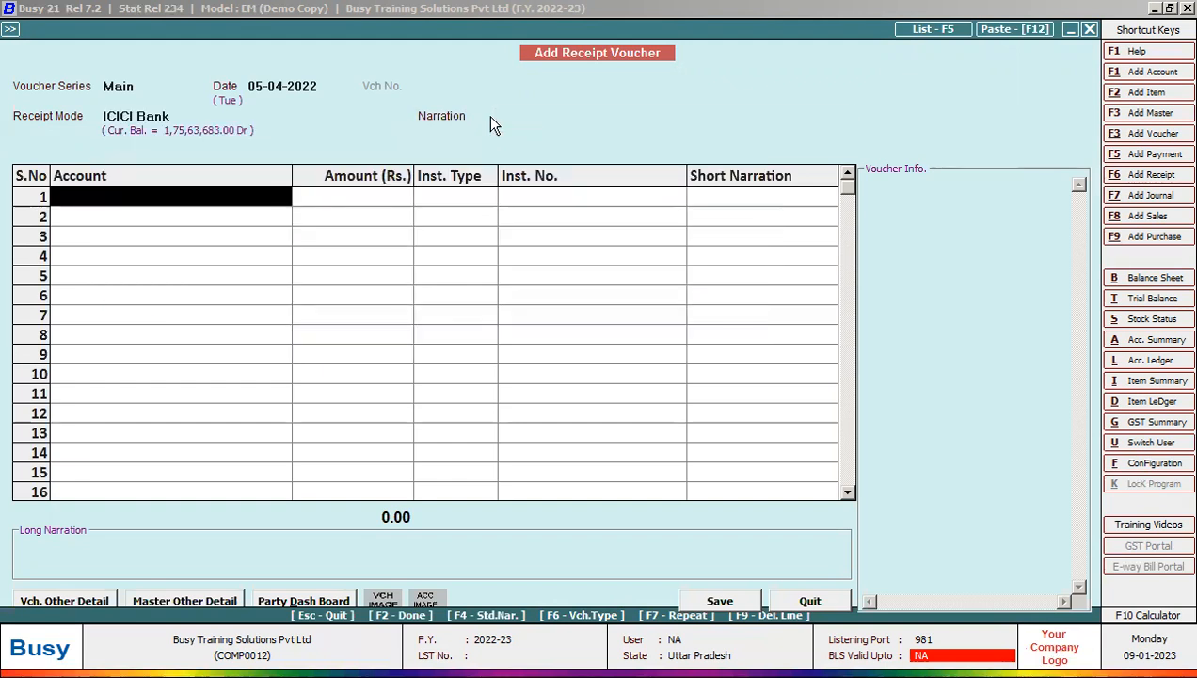
- Enter Suraj Ltd as the voucher's first account with an amount of Rs. 200000
{"action": "type", "text": "sur"}
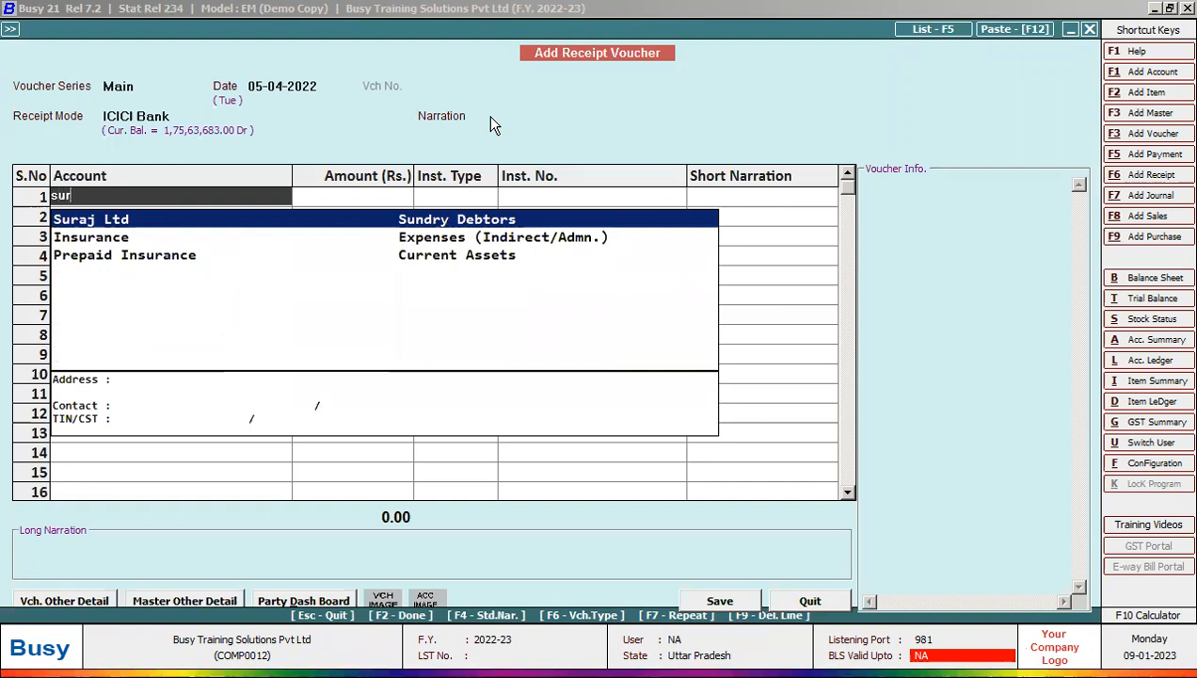
{"action": "key", "text": "Return"}
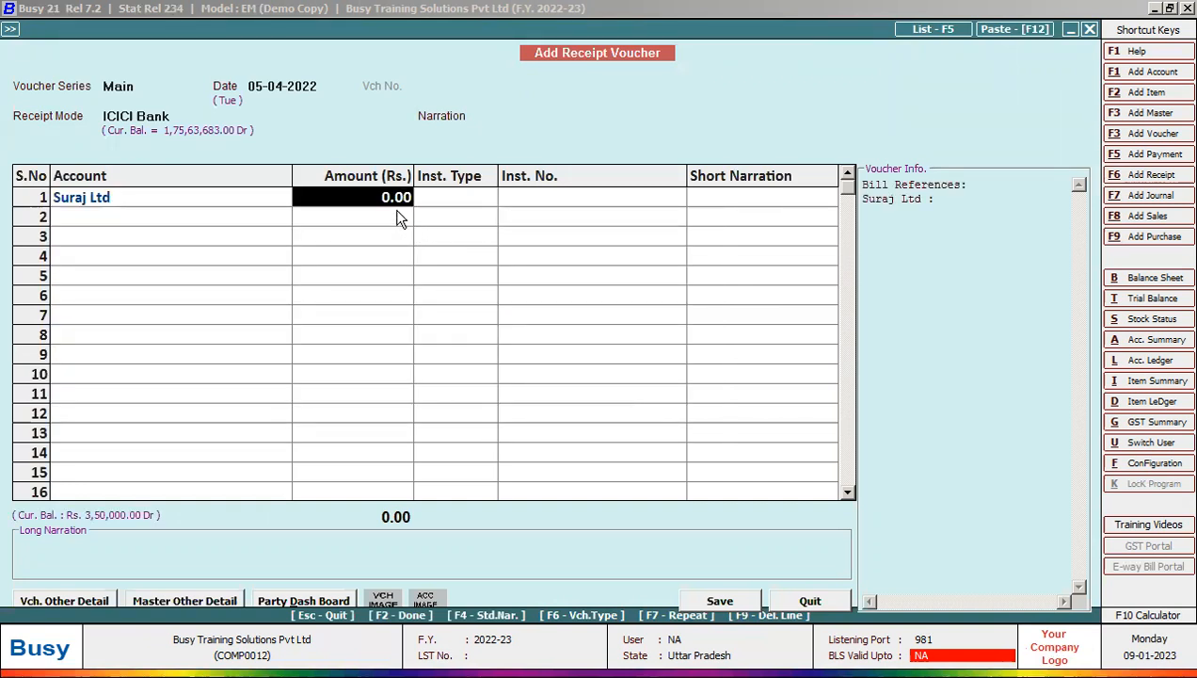
{"action": "type", "text": "200000"}
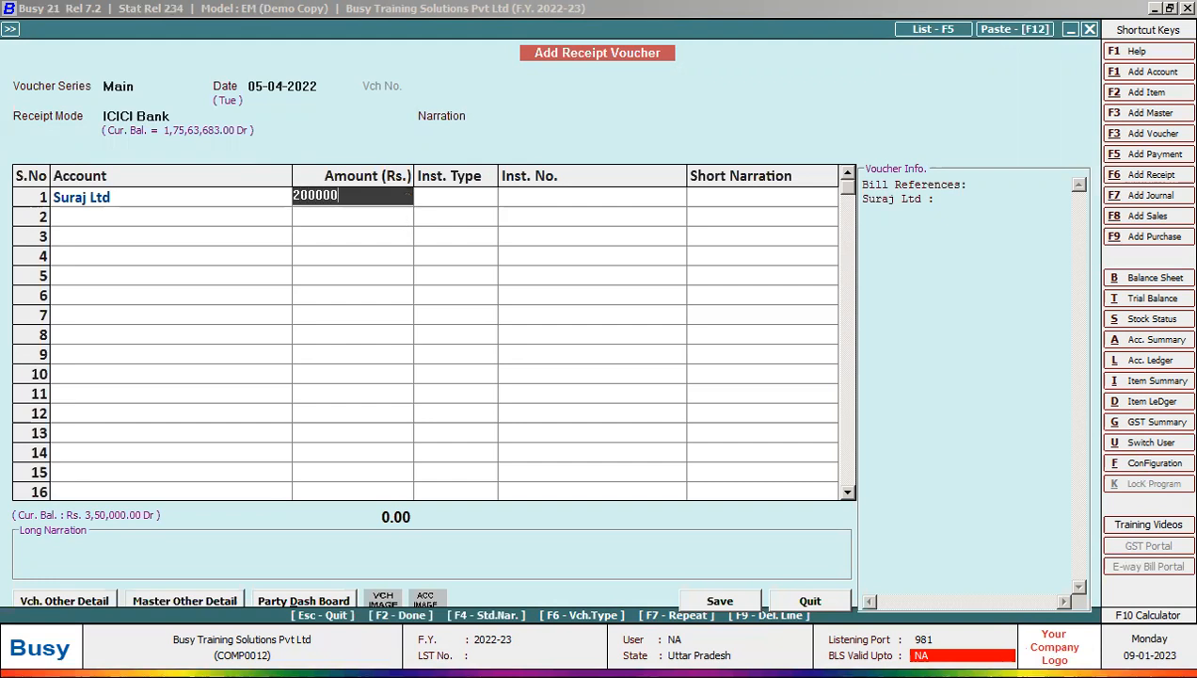
{"action": "key", "text": "Return"}
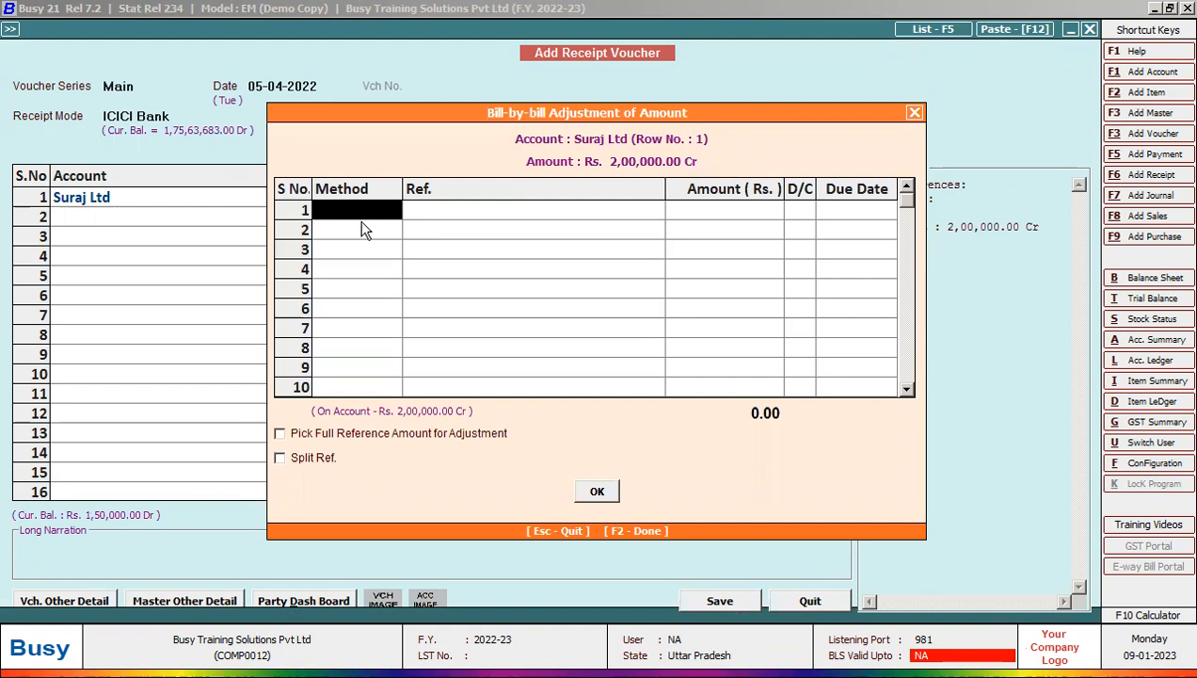
- Adjust the full Rs. 200000 receipt against Suraj Ltd's bill S3012 using the Adjustment method, keeping its due date
{"action": "left_click", "coordinate": [361, 222]}
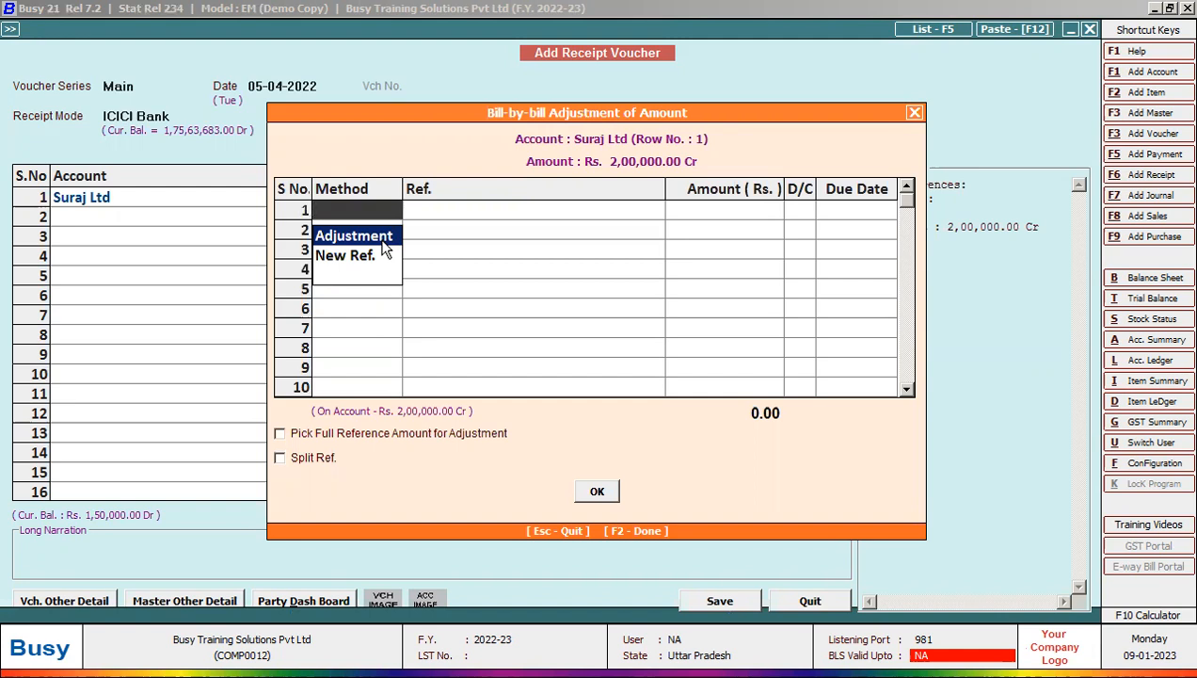
{"action": "key", "text": "Down"}
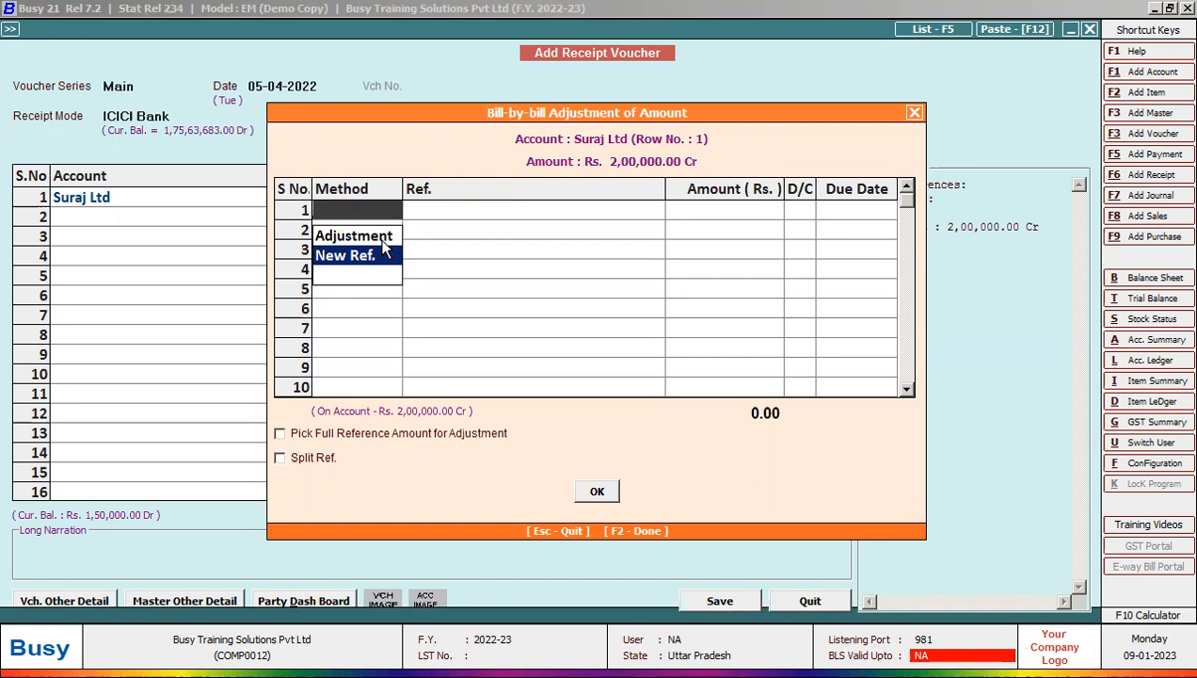
{"action": "key", "text": "Up"}
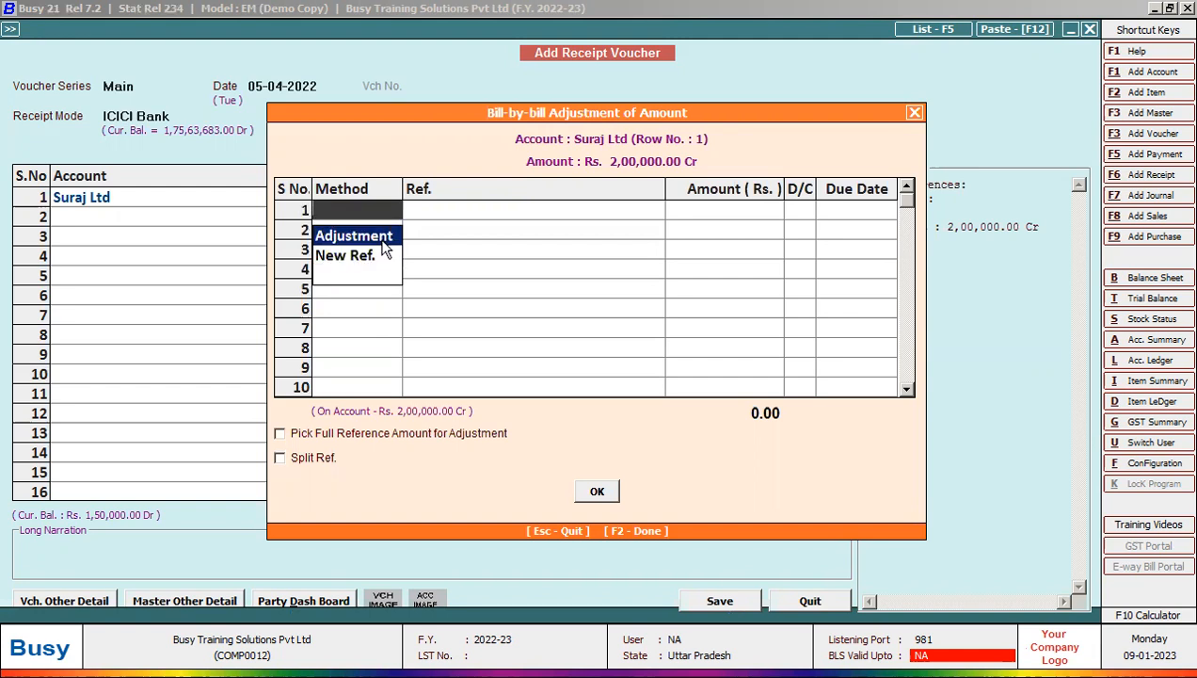
{"action": "key", "text": "Return"}
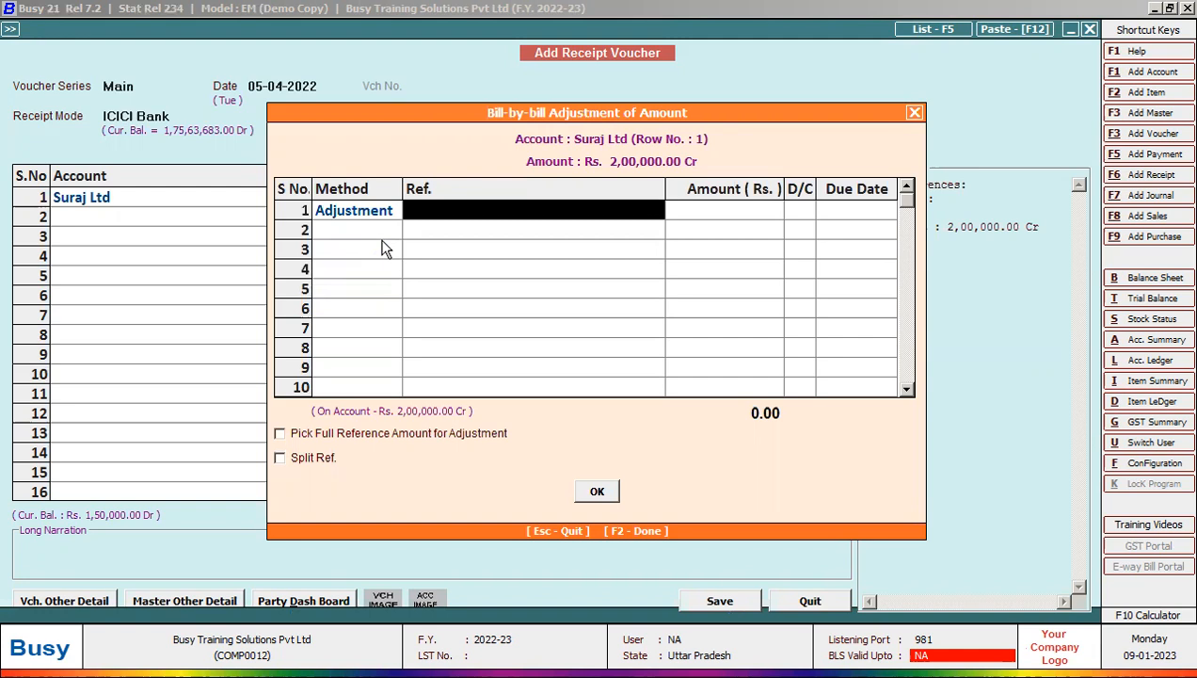
{"action": "key", "text": "space"}
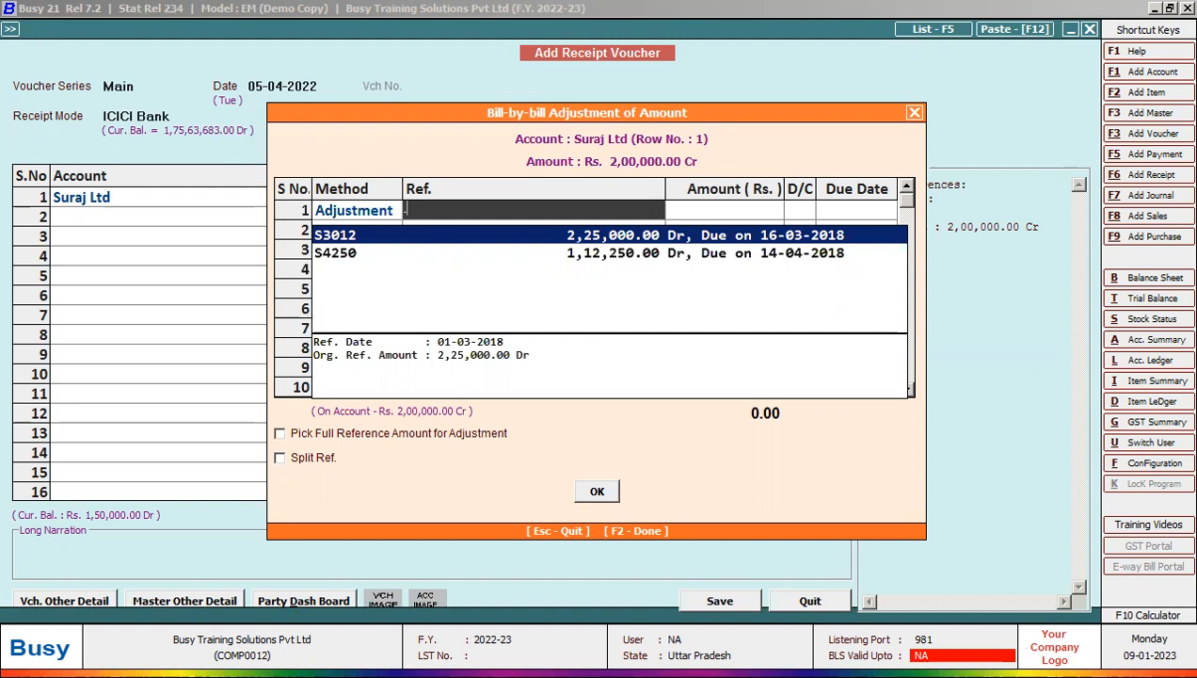
{"action": "key", "text": "Escape"}
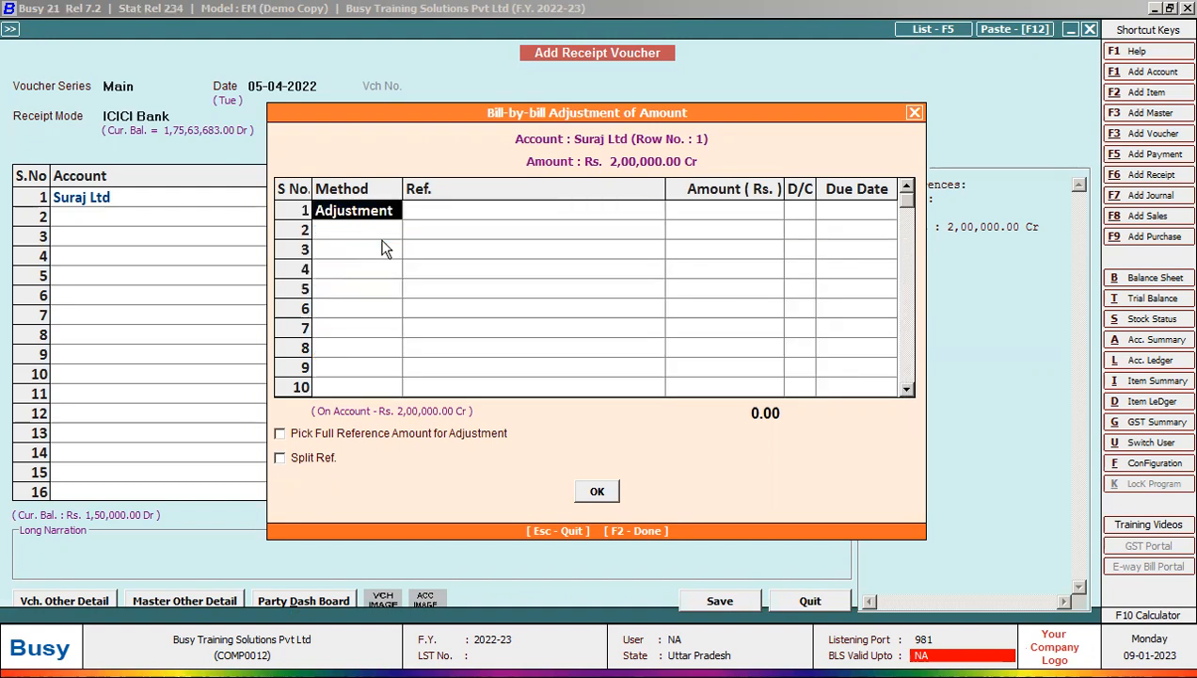
{"action": "key", "text": "Return"}
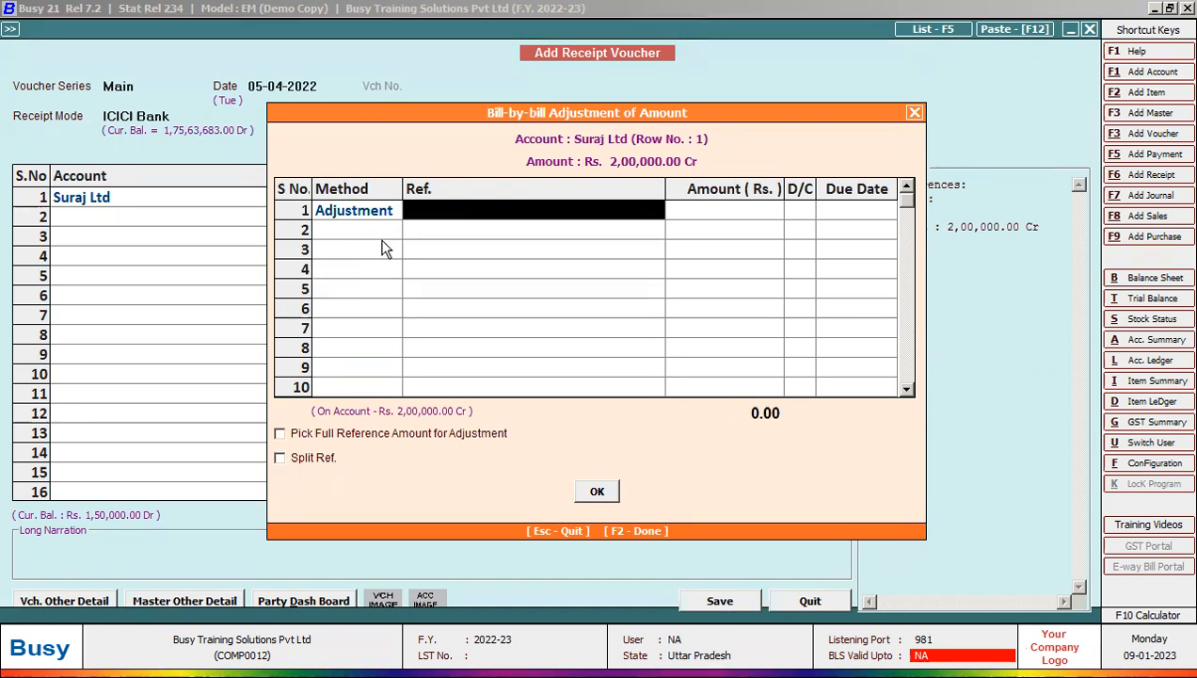
{"action": "key", "text": "space"}
{"action": "key", "text": "Down"}
{"action": "key", "text": "Up"}
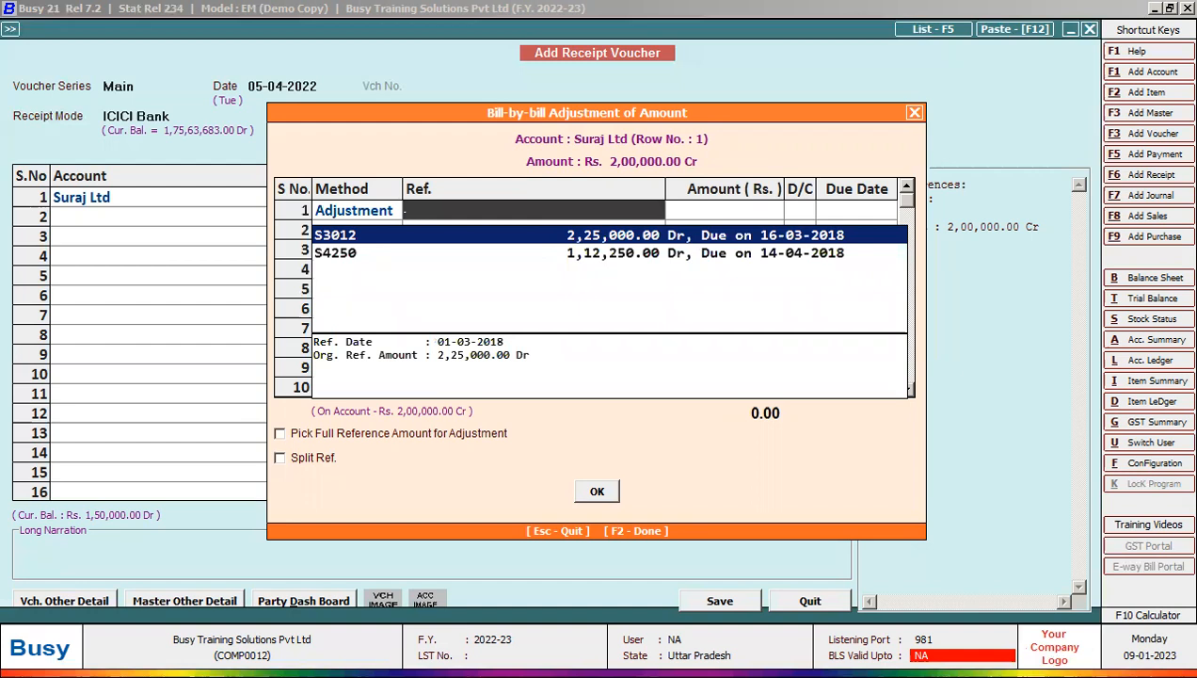
{"action": "key", "text": "Return"}
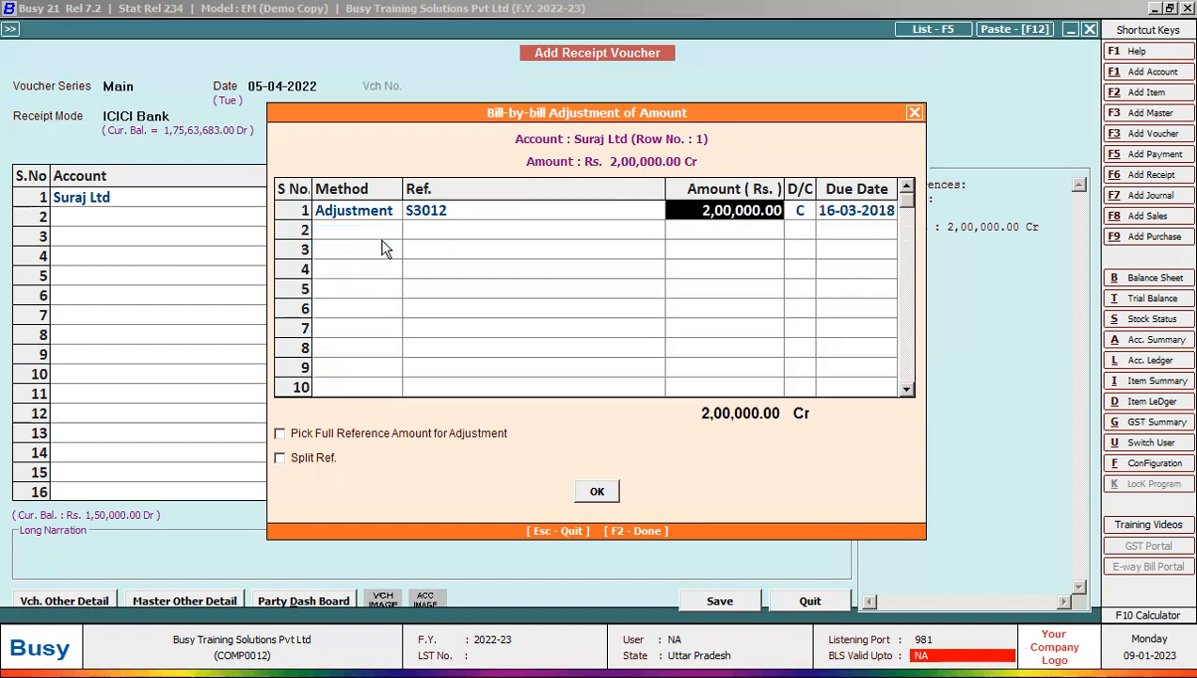
{"action": "key", "text": "Return"}
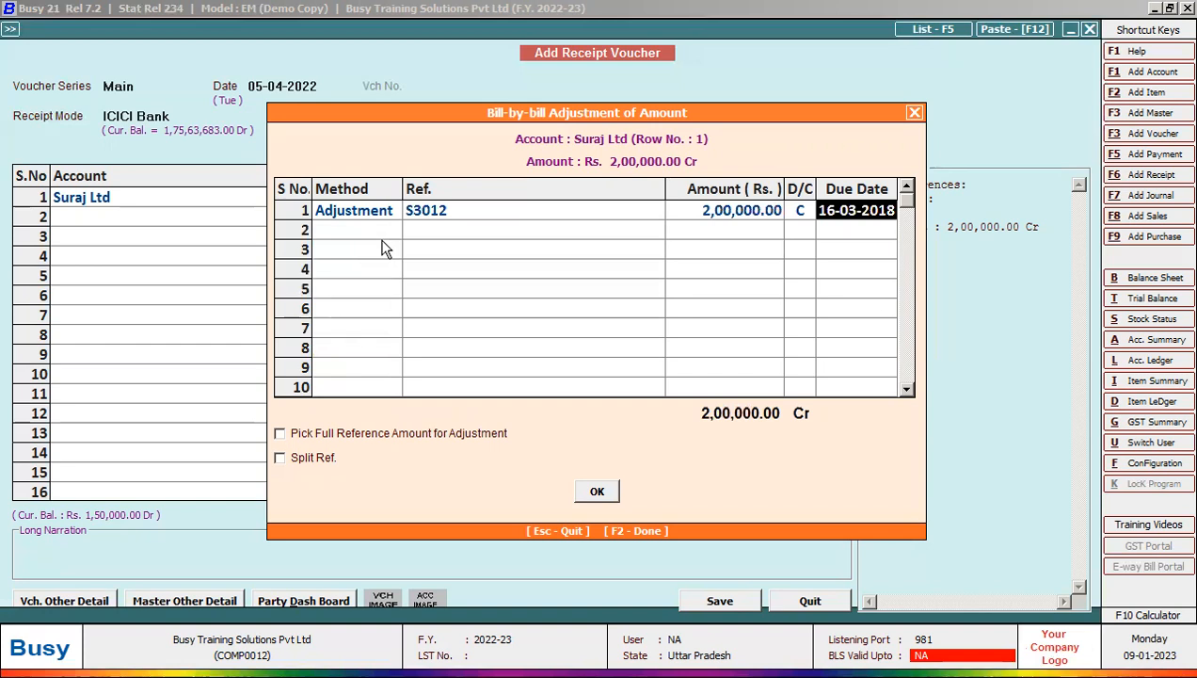
{"action": "key", "text": "Return"}
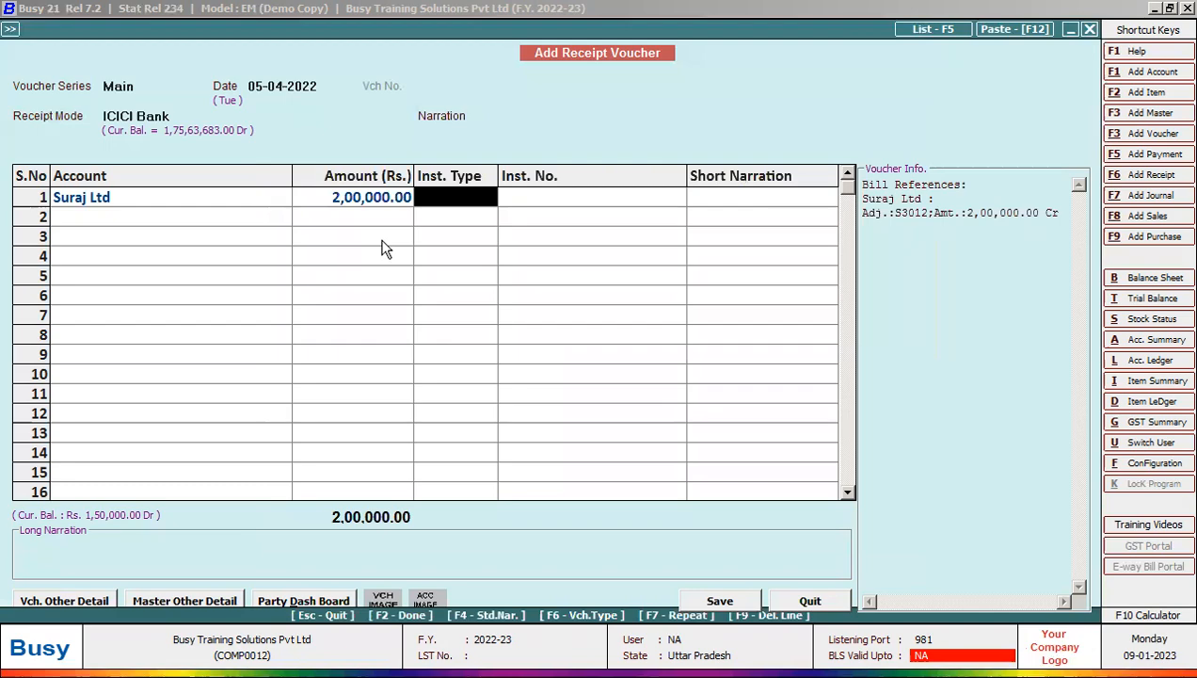
- Check the cheque details on PowerPoint slide 29, then set the receipt's instrument type to CHQ. and number to 157210 in Busy
{"action": "key", "text": "alt+Tab"}
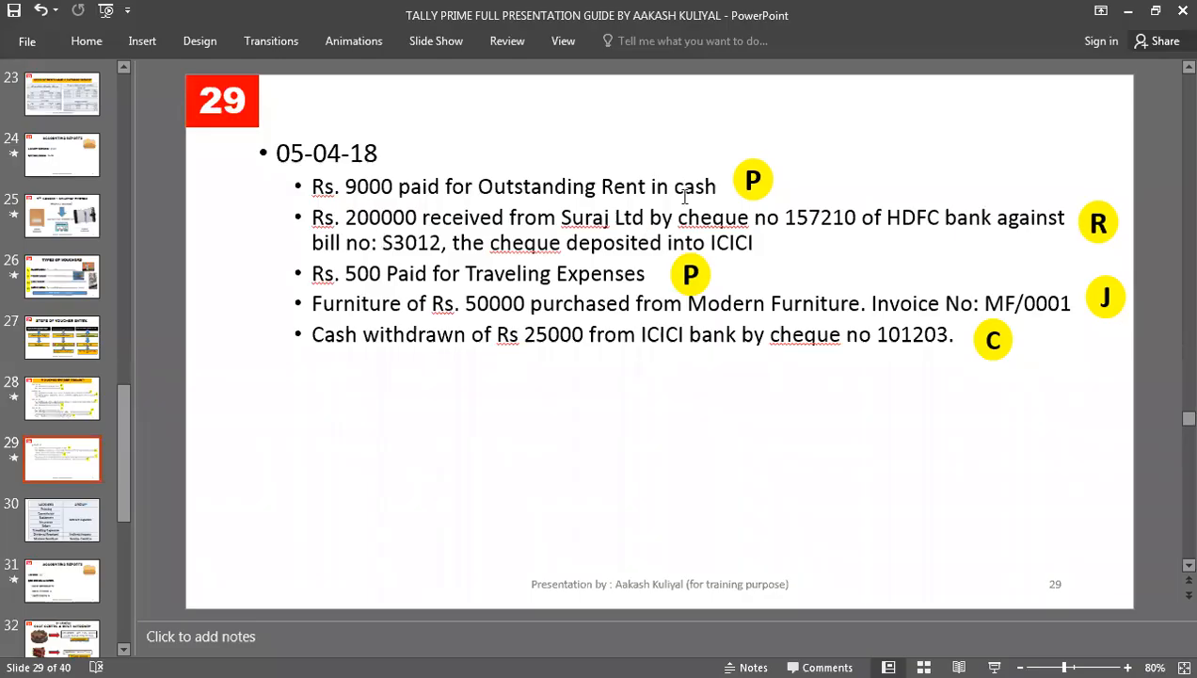
{"action": "key", "text": "alt+Tab"}
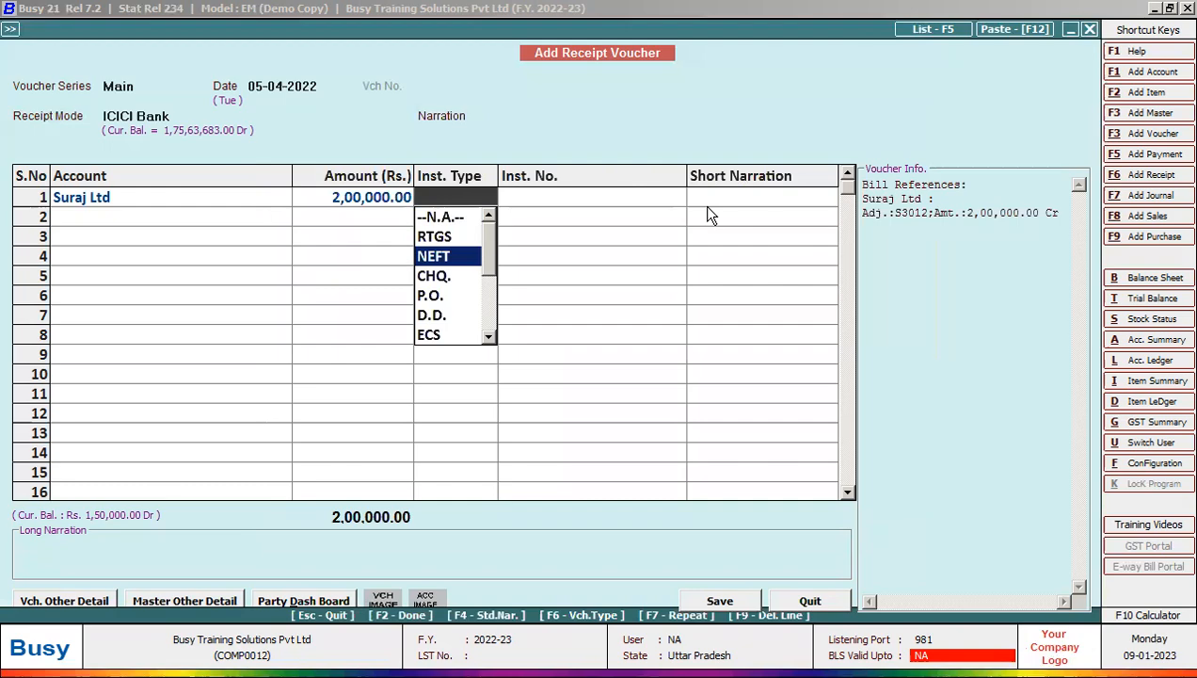
{"action": "key", "text": "Down"}
{"action": "key", "text": "Return"}
{"action": "key", "text": "alt+Tab"}
{"action": "key", "text": "alt+Tab"}
{"action": "type", "text": "157218"}
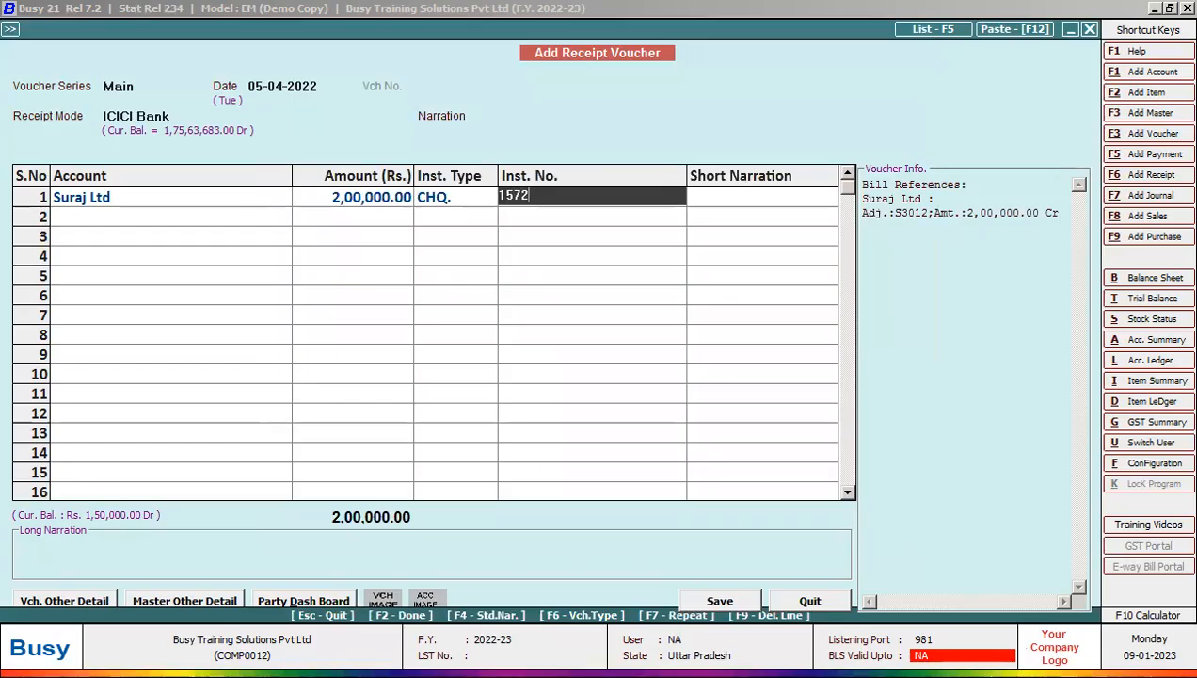
{"action": "key", "text": "BackSpace"}
{"action": "type", "text": "0"}
{"action": "key", "text": "Return"}
- Enter HDFC as the short narration for the Suraj Ltd row
{"action": "type", "text": "hD"}
{"action": "key", "text": "BackSpace"}
{"action": "key", "text": "BackSpace"}
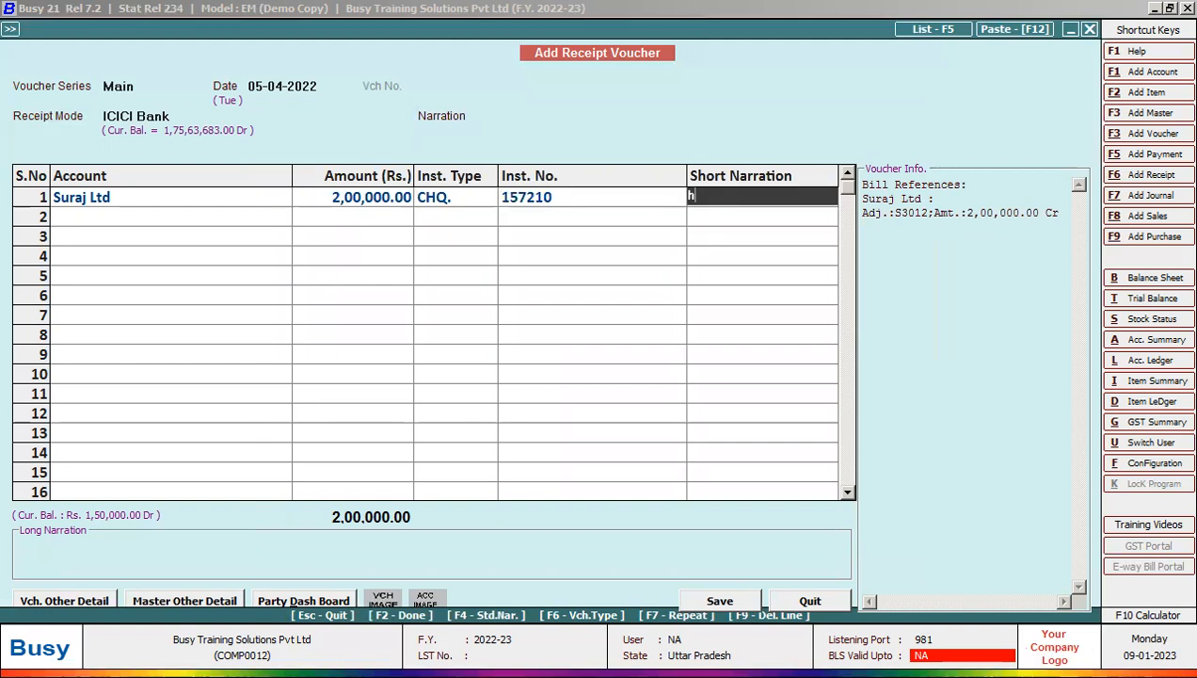
{"action": "type", "text": "hd"}
{"action": "key", "text": "BackSpace"}
{"action": "key", "text": "BackSpace"}
{"action": "type", "text": "HDFC"}
{"action": "key", "text": "Return"}
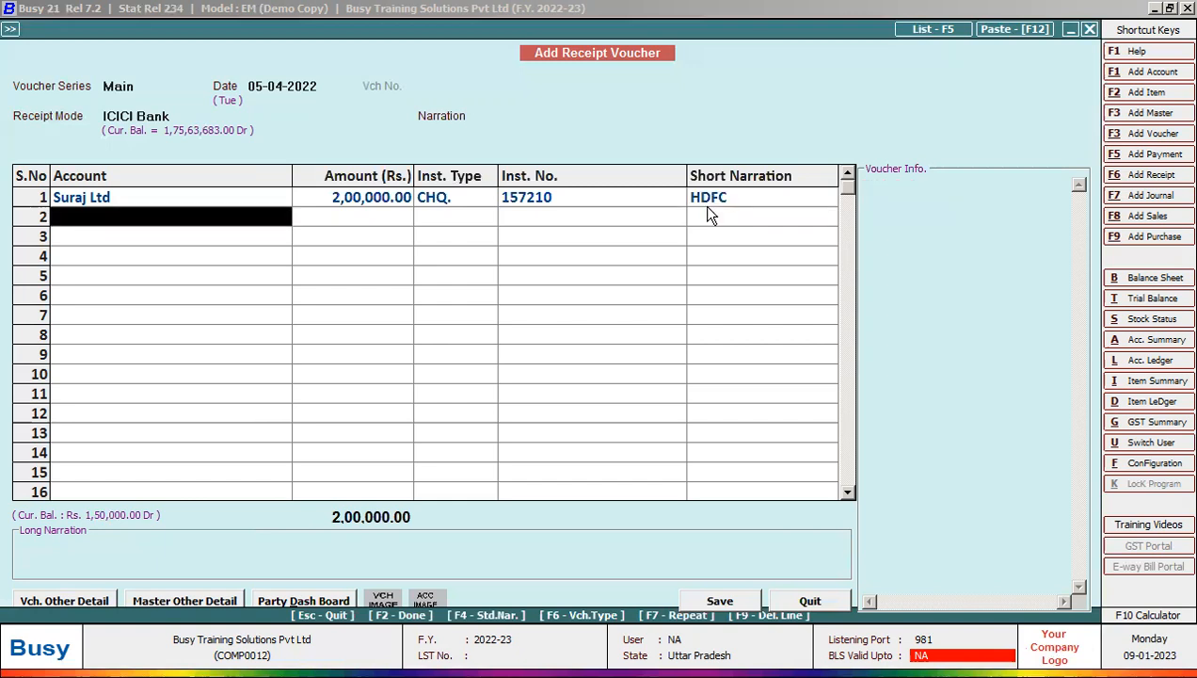
- Add the long narration "Being Amount Received from suraj ltd for bill no. s3012" from the standard narration and try to save the voucher
{"action": "key", "text": "Return"}
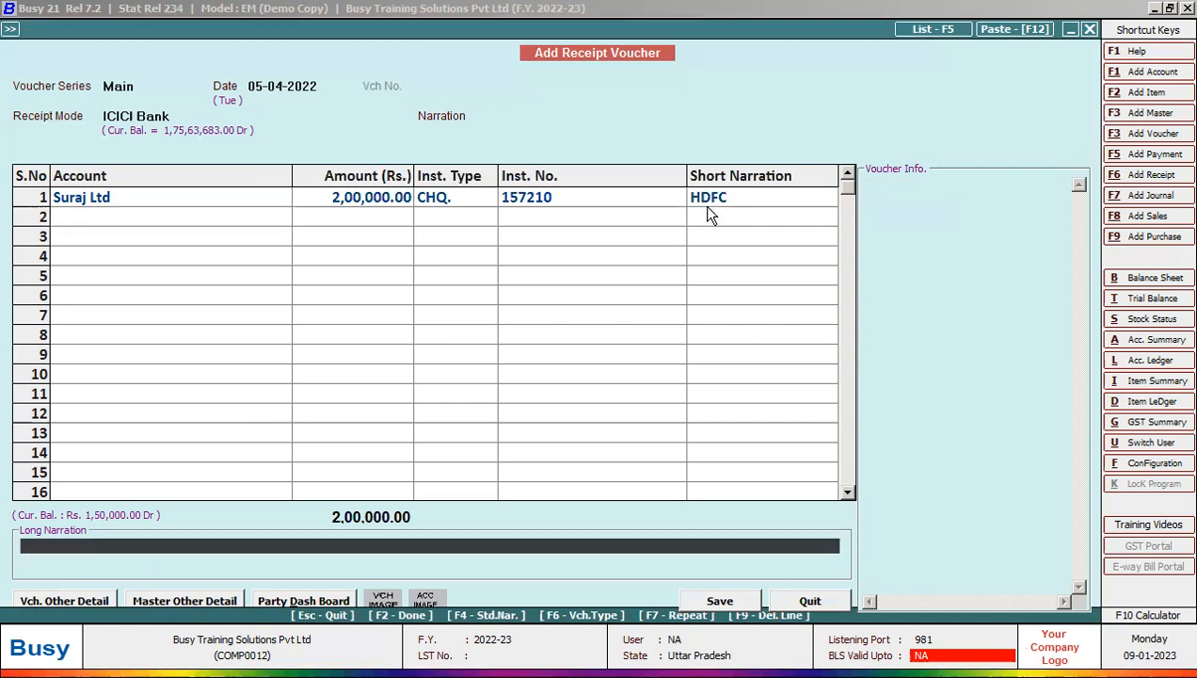
{"action": "key", "text": "F4"}
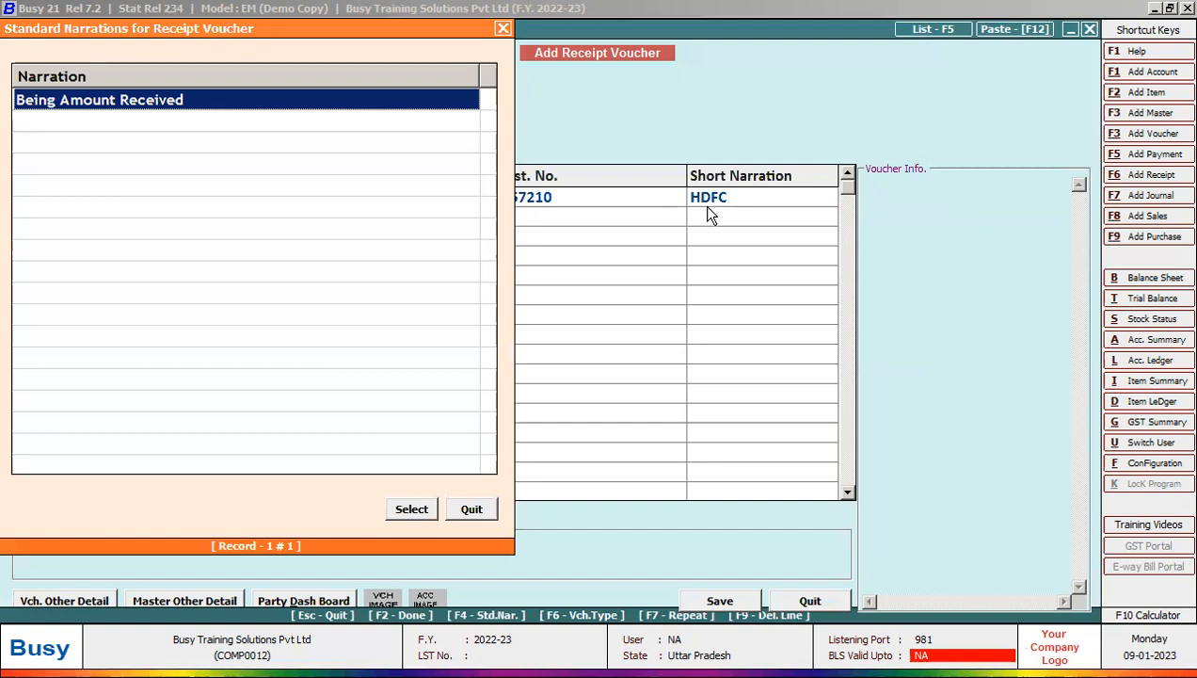
{"action": "key", "text": "Return"}
{"action": "type", "text": "from suraj ltd for bill no. s3012"}
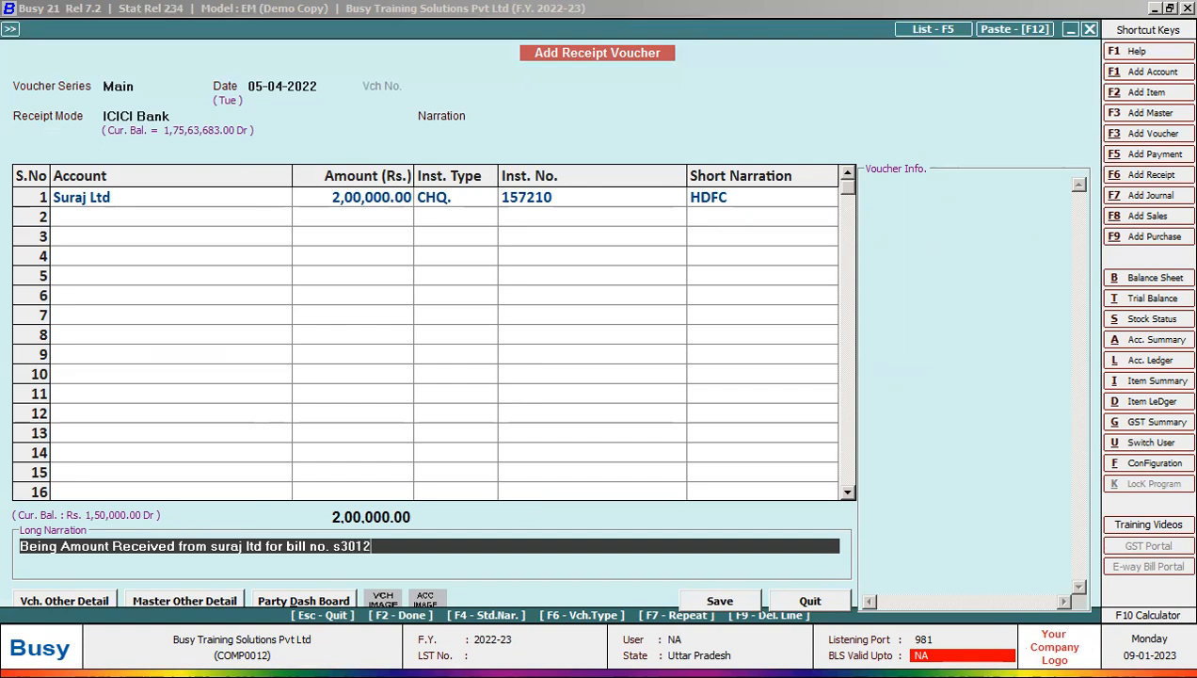
{"action": "key", "text": "Return"}
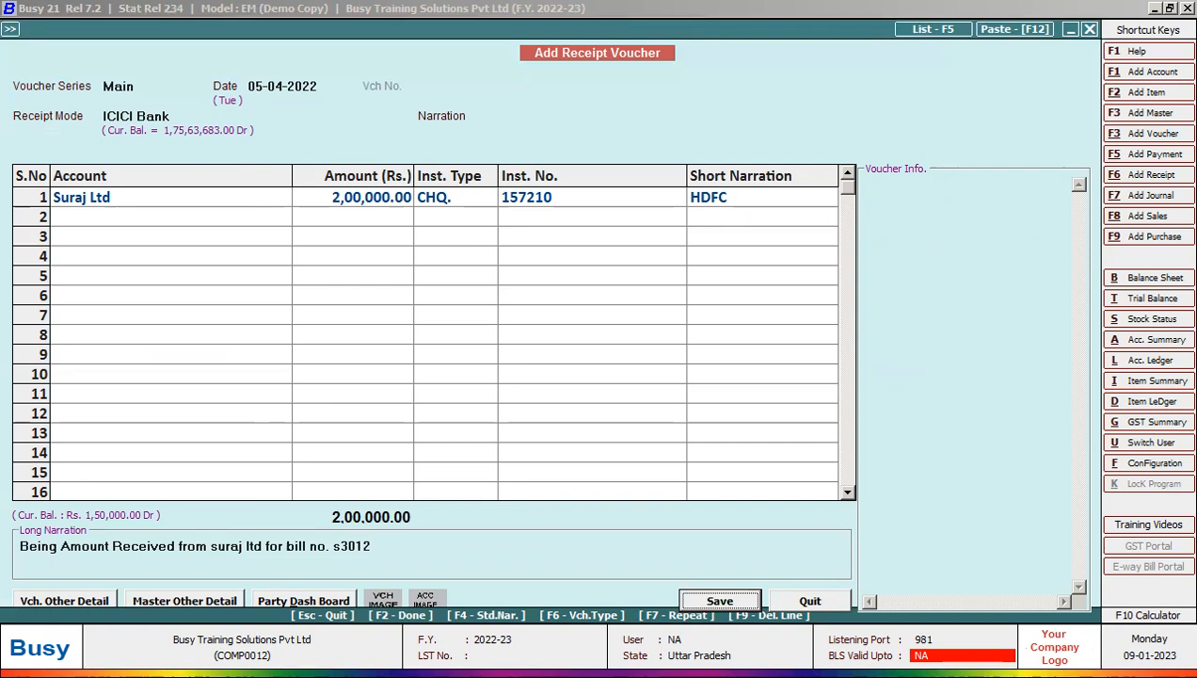
{"action": "key", "text": "Return"}
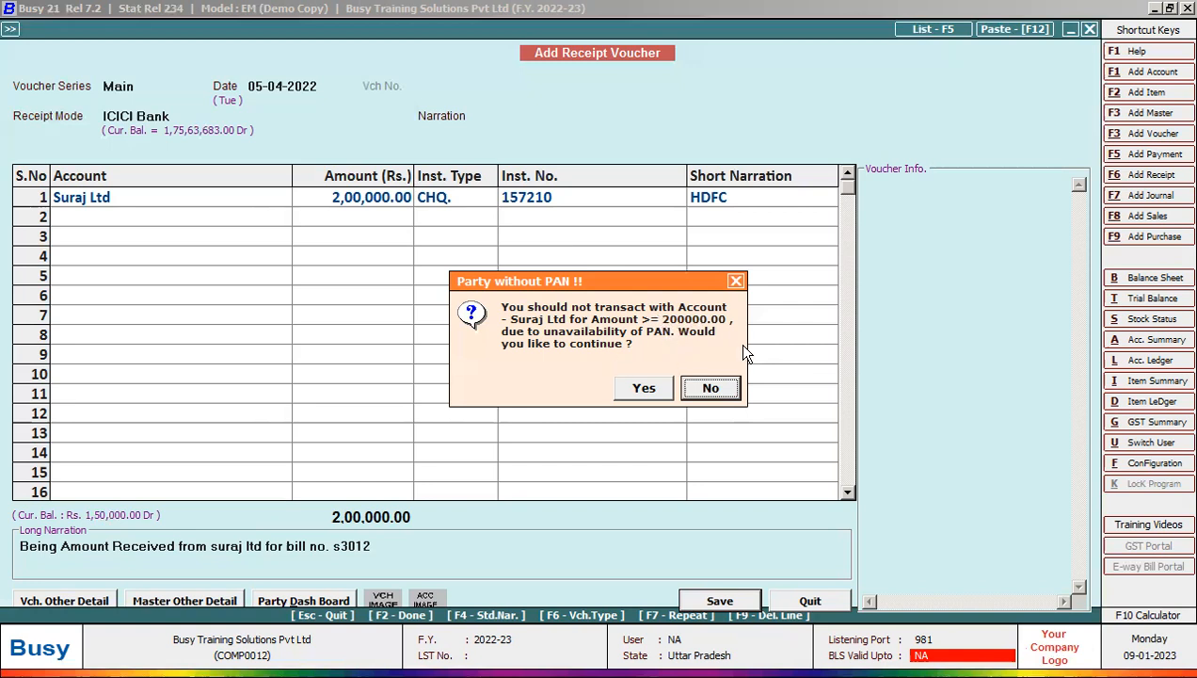
{"action": "left_click", "coordinate": [708, 393]}
{"action": "left_click", "coordinate": [709, 390]}
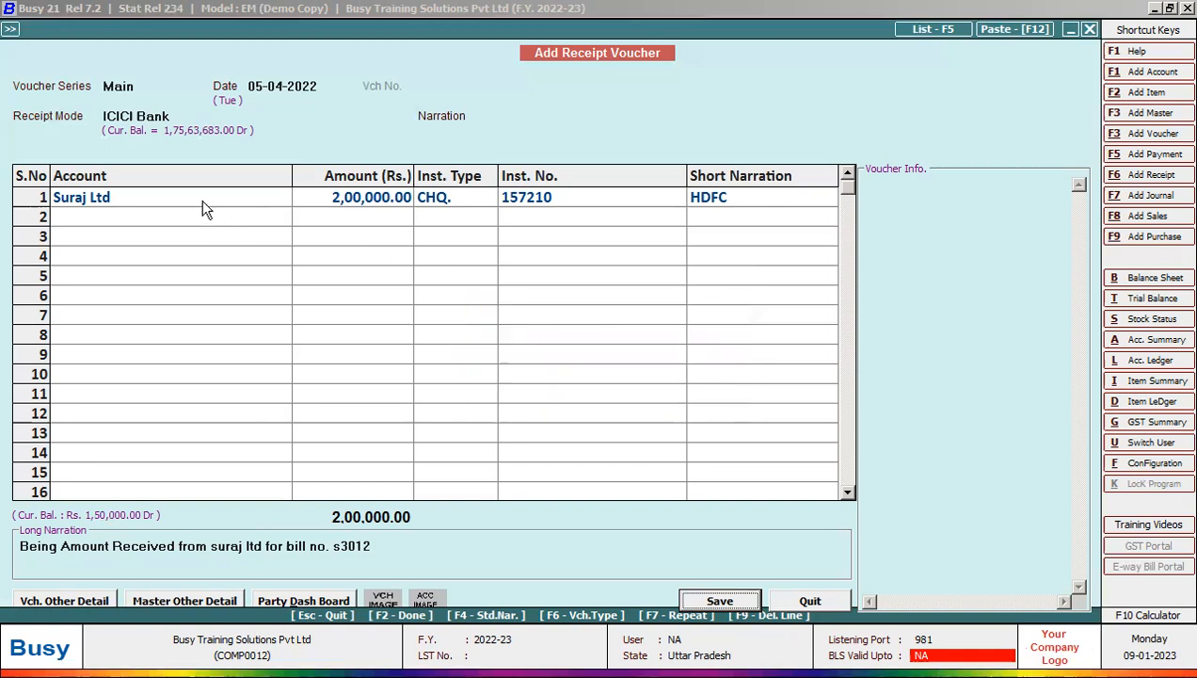
{"action": "left_click", "coordinate": [180, 197]}
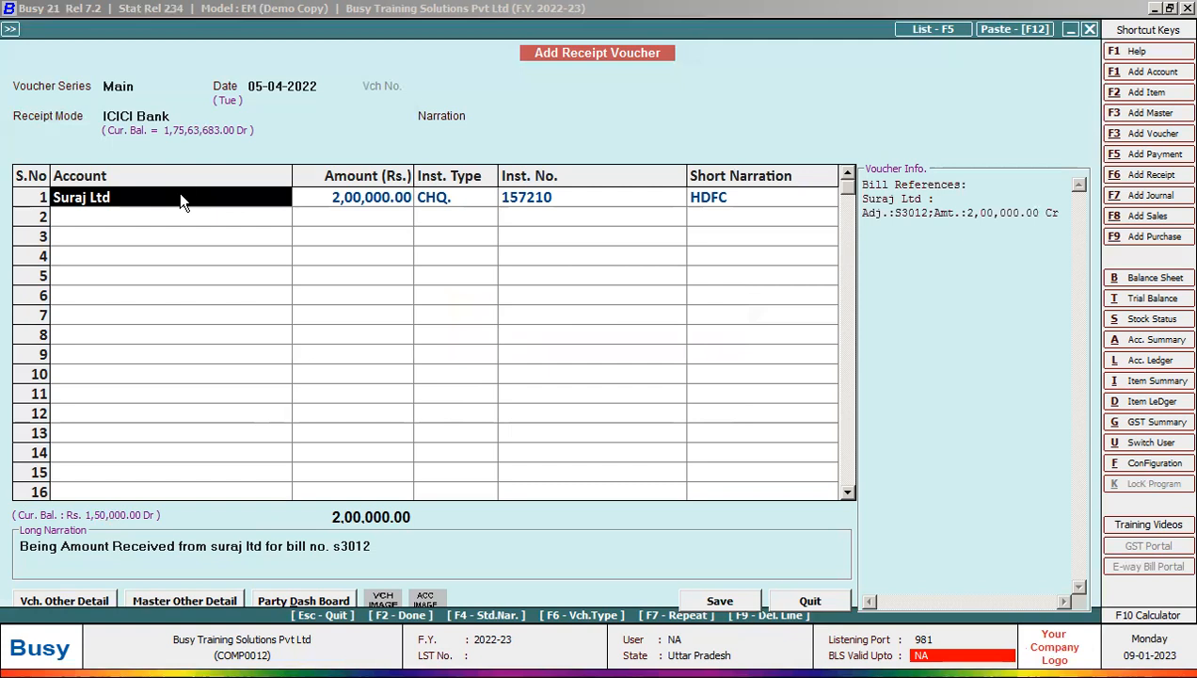
{"action": "double_click", "coordinate": [178, 192]}
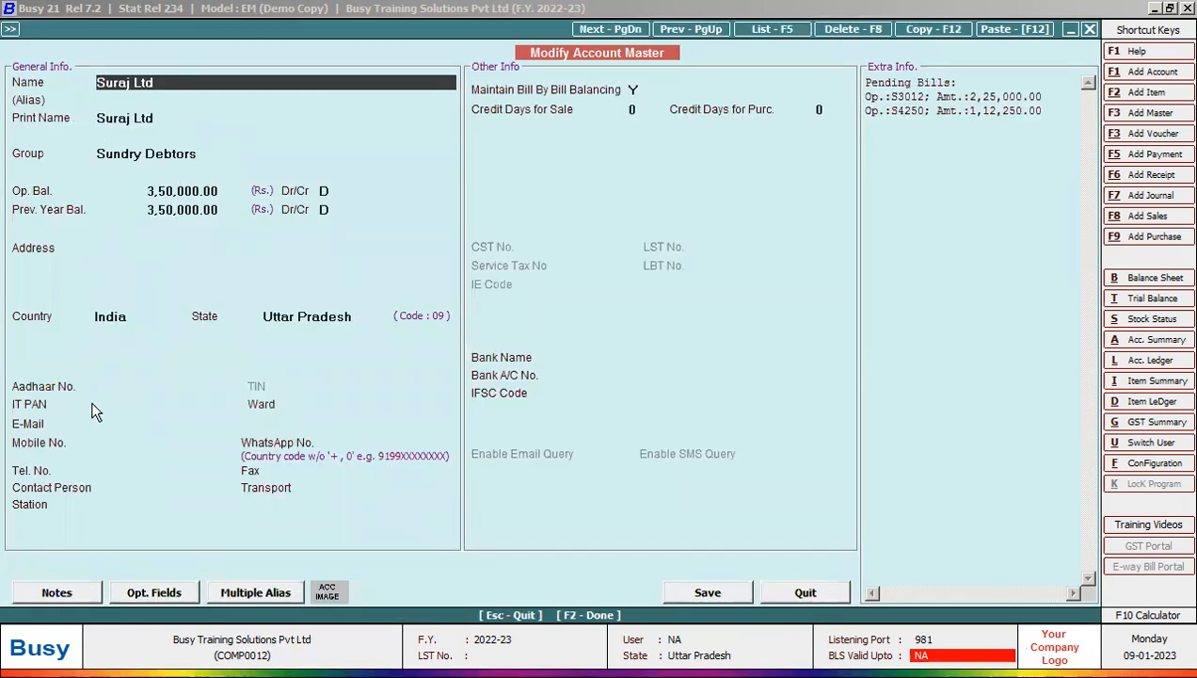
{"action": "left_click", "coordinate": [268, 316]}
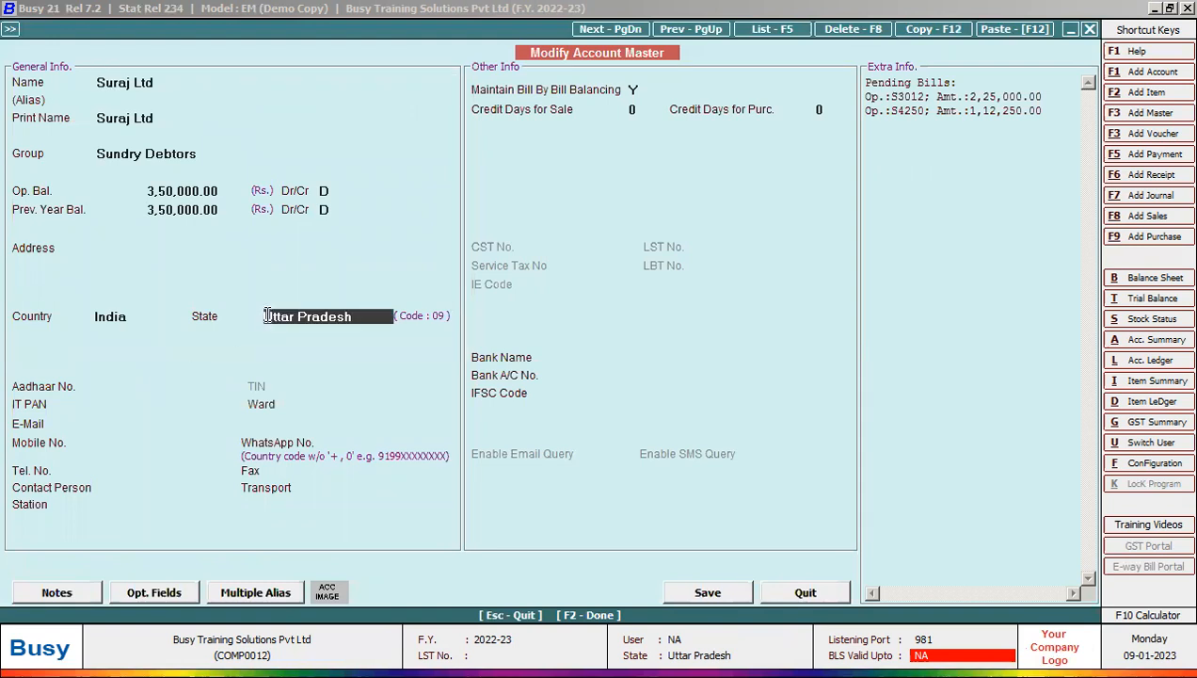
{"action": "key", "text": "Return"}
{"action": "key", "text": "Return"}
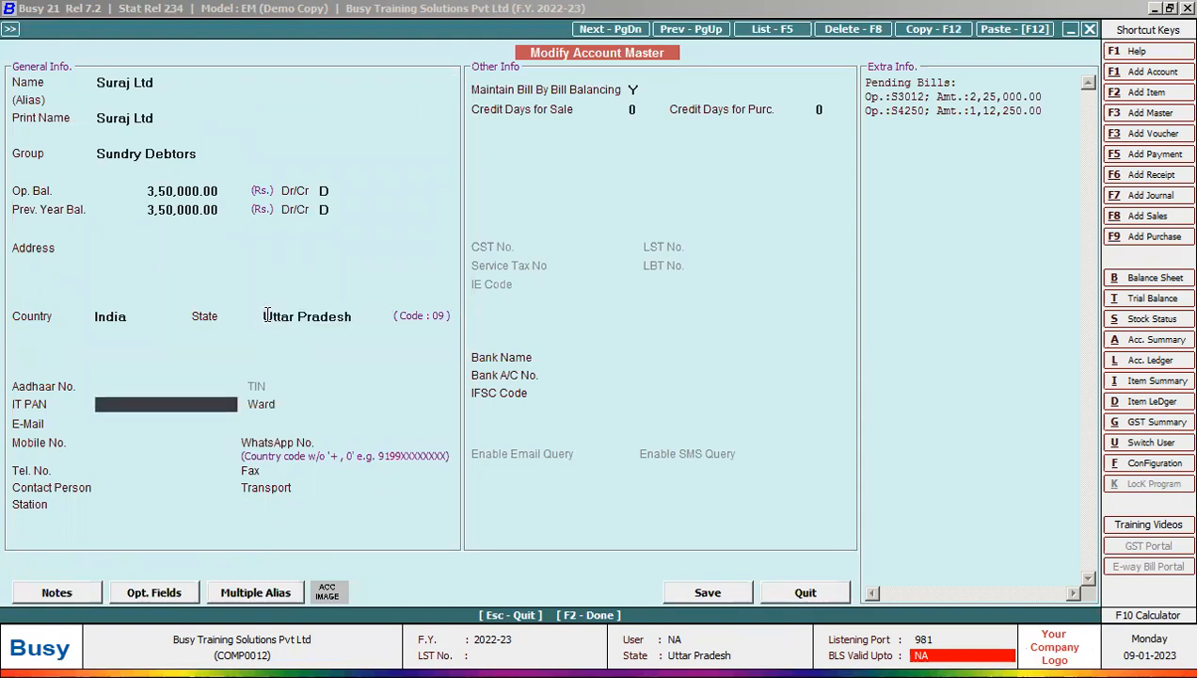
{"action": "type", "text": "AAAPC1234A"}
{"action": "key", "text": "F2"}
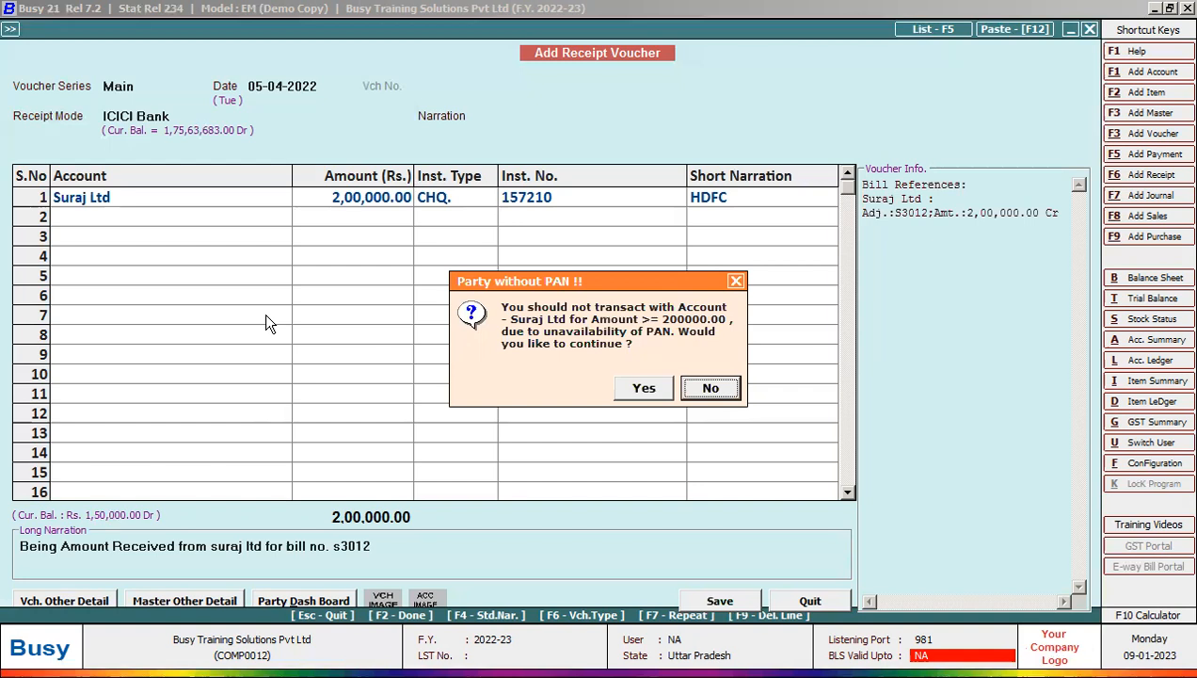
- Save the Suraj Ltd receipt voucher, choosing to continue despite the missing-PAN warning
{"action": "key", "text": "y"}
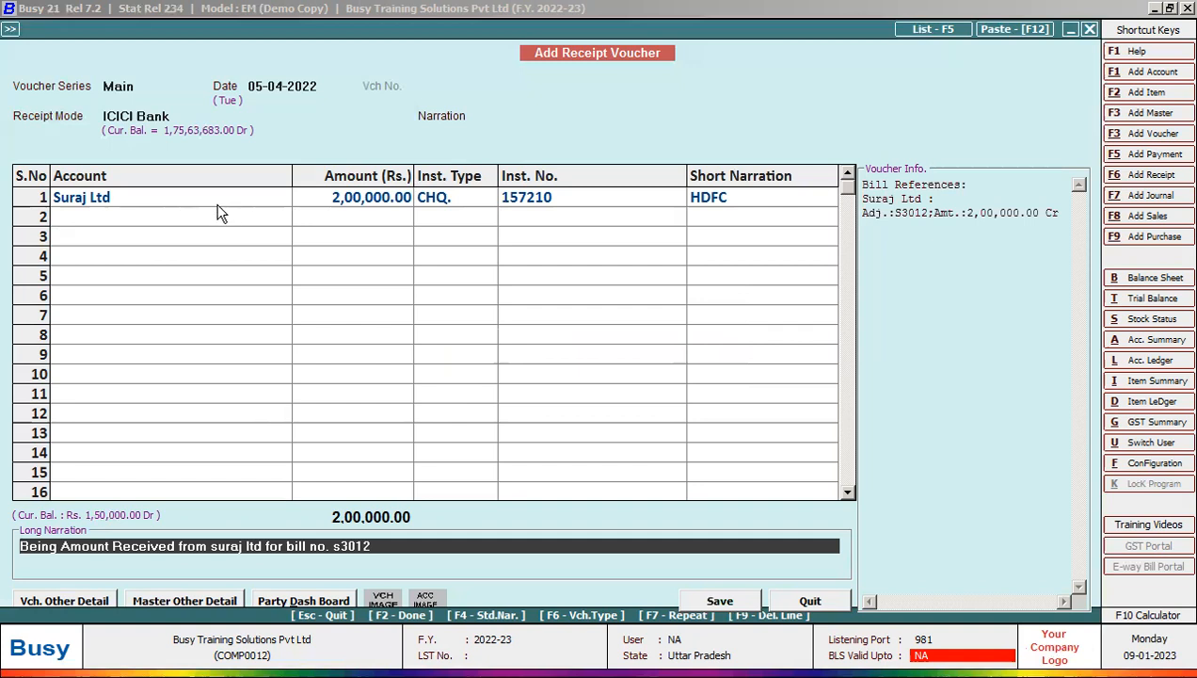
{"action": "key", "text": "Return"}
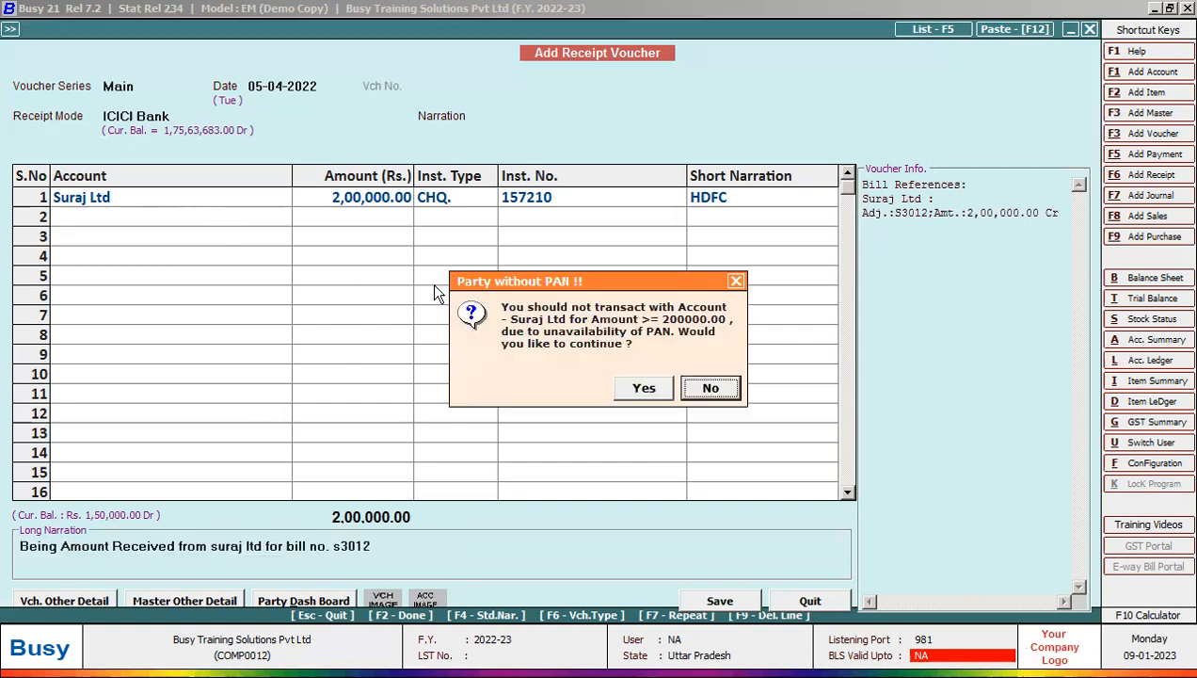
{"action": "left_click", "coordinate": [661, 388]}
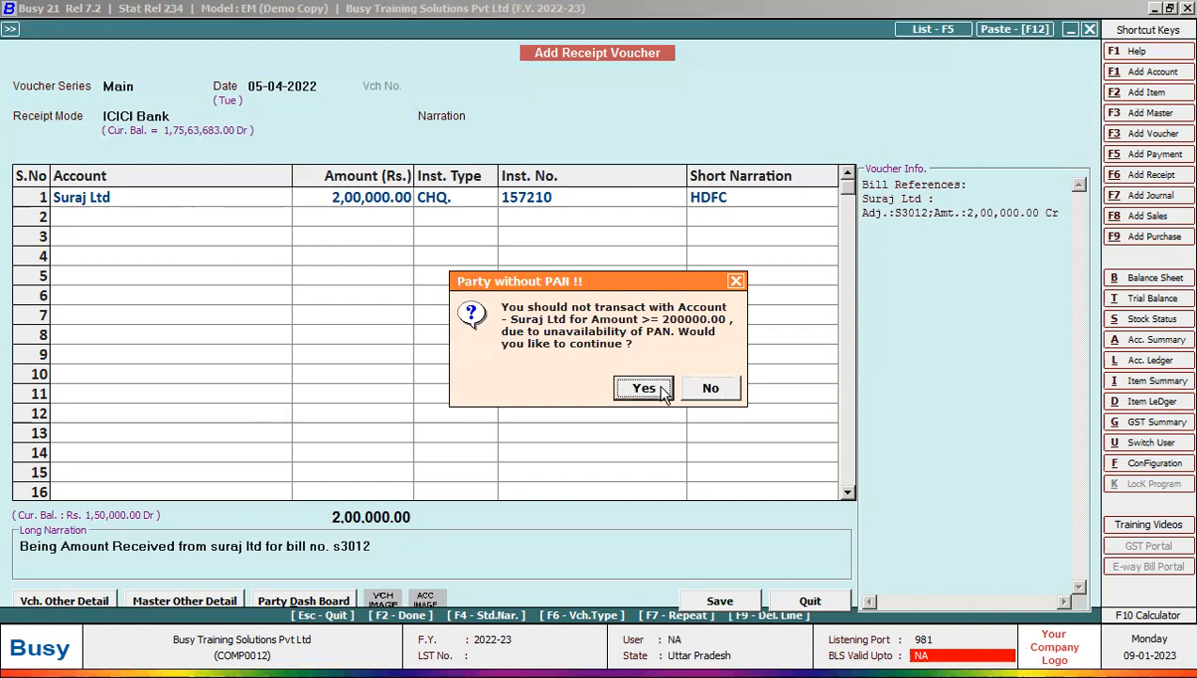
{"action": "left_click", "coordinate": [657, 390]}
{"action": "left_click", "coordinate": [652, 387]}
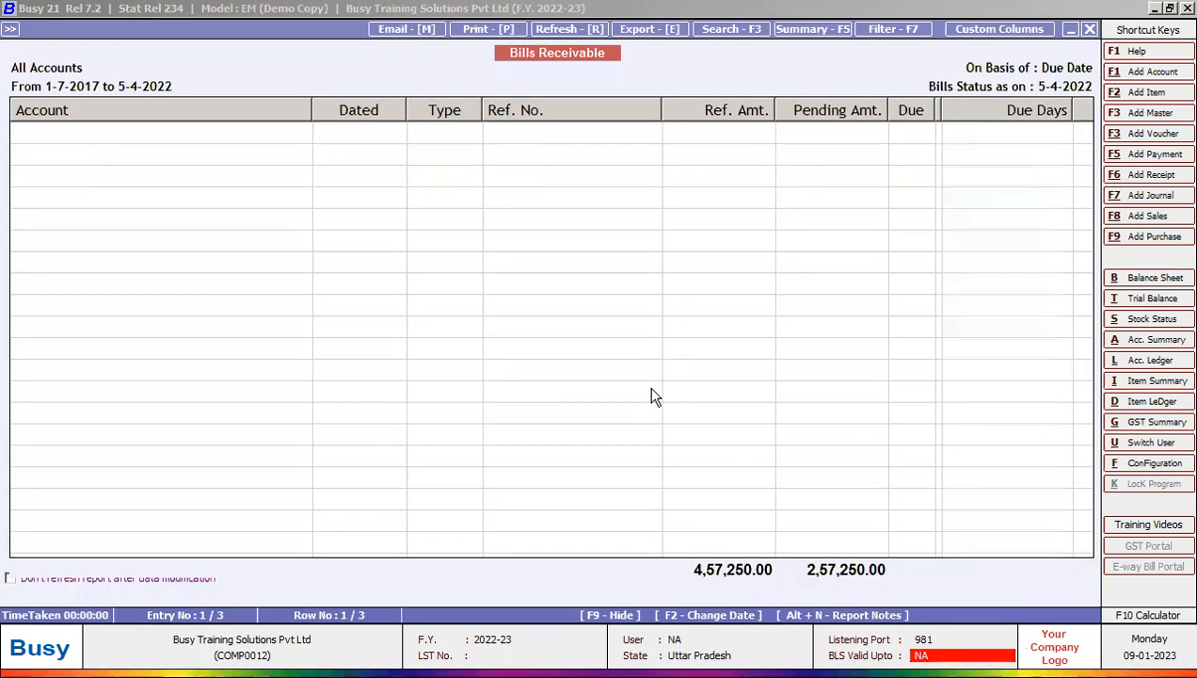
- Leave the Bills Receivable report and open Suraj Ltd's 05-04-2022 receipt voucher for modification
{"action": "key", "text": "Escape"}
{"action": "key", "text": "Down"}
{"action": "key", "text": "Return"}
{"action": "key", "text": "Down"}
{"action": "key", "text": "Return"}
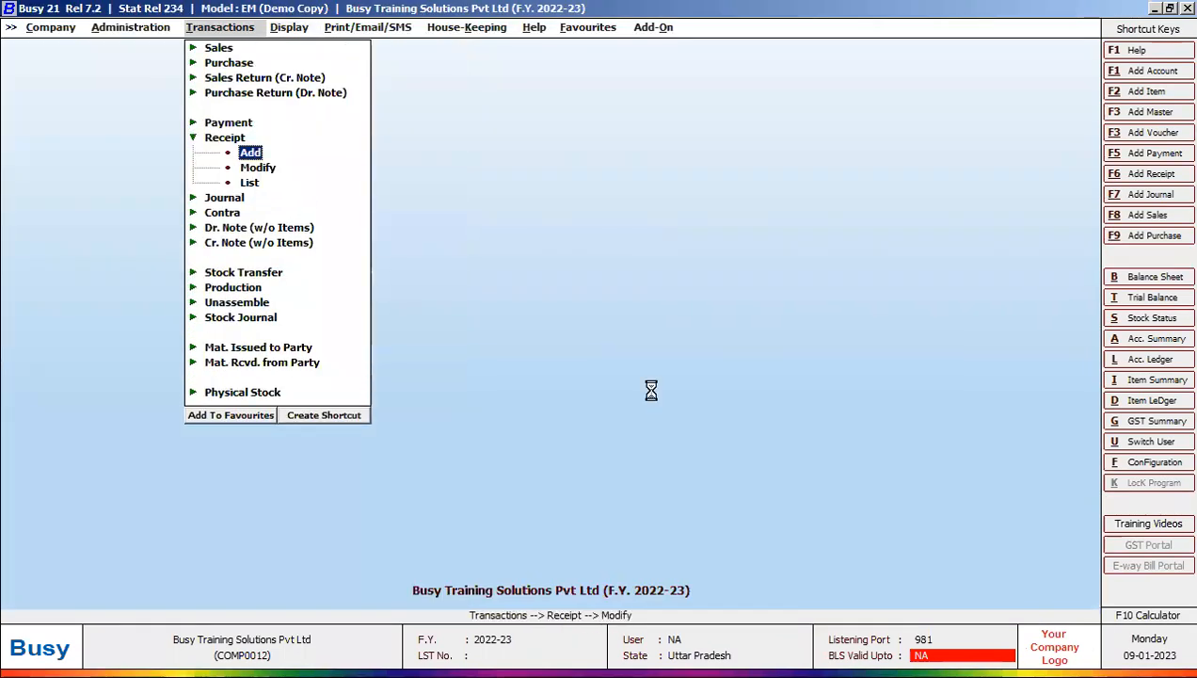
{"action": "key", "text": "Return"}
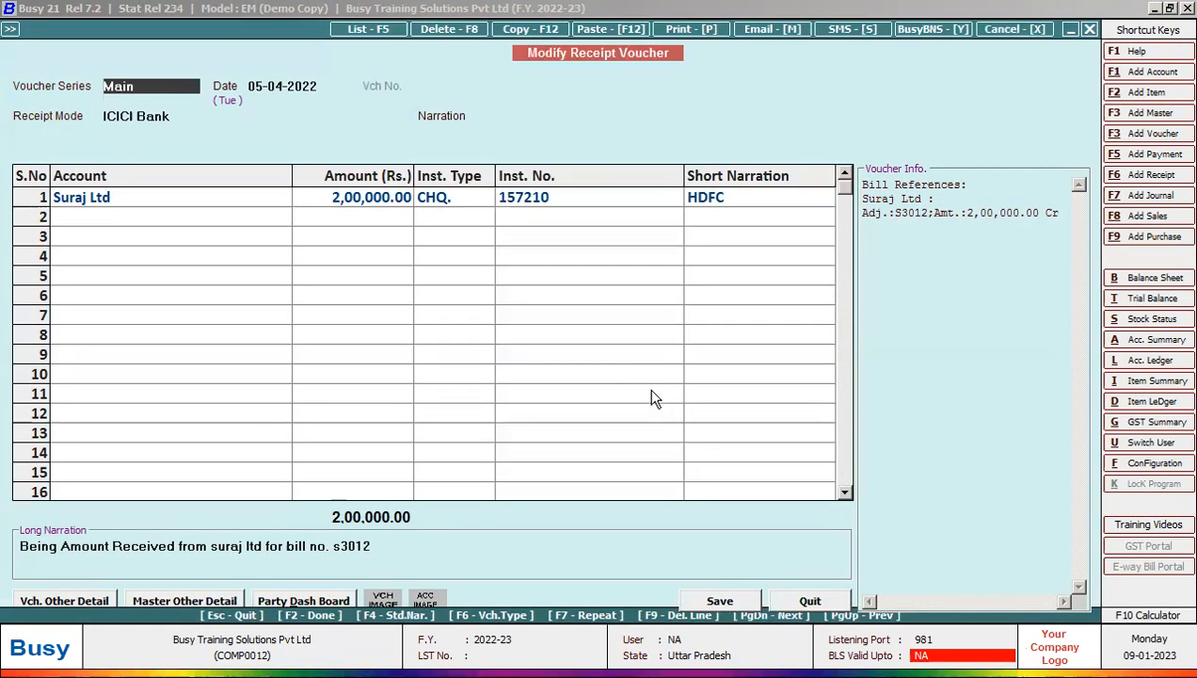
- Save Suraj Ltd's receipt voucher again with its existing details and close it
{"action": "key", "text": "F2"}
{"action": "key", "text": "Escape"}
{"action": "key", "text": "F2"}
{"action": "key", "text": "Escape"}
{"action": "key", "text": "F2"}
{"action": "key", "text": "Escape"}
{"action": "key", "text": "F2"}
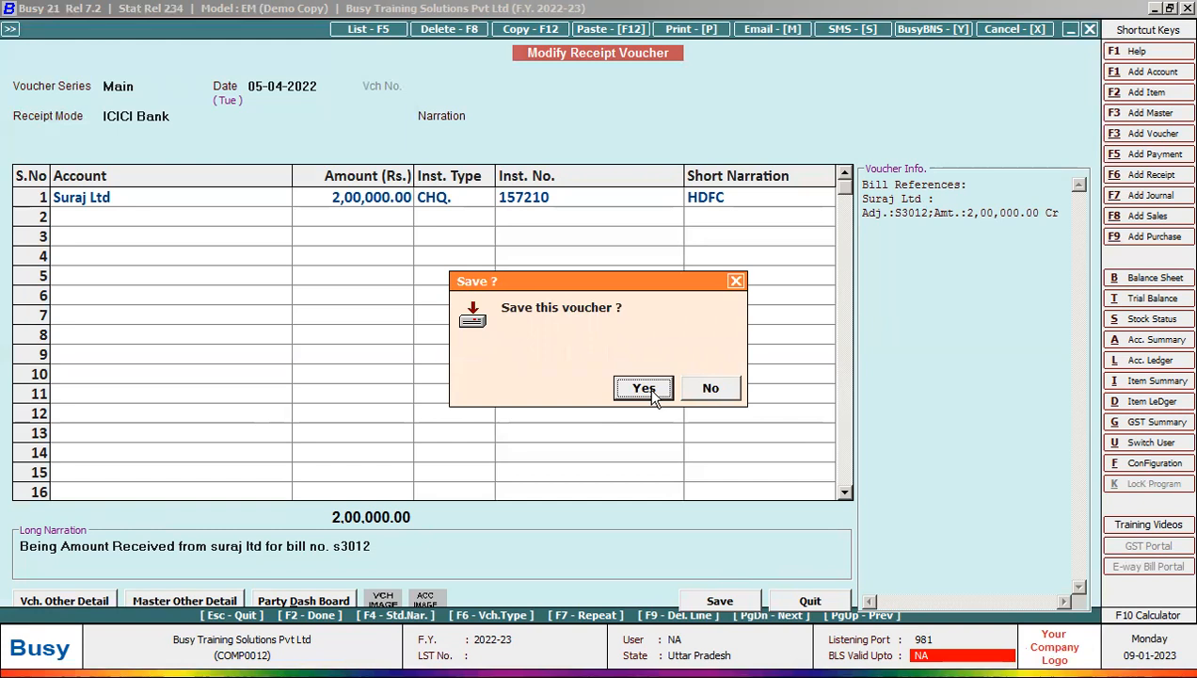
{"action": "key", "text": "Return"}
{"action": "key", "text": "Escape"}
- Check the Amount Receivable report for all accounts as on 05-04-2022, view Suraj Ltd's ledger, and close both
{"action": "key", "text": "Right"}
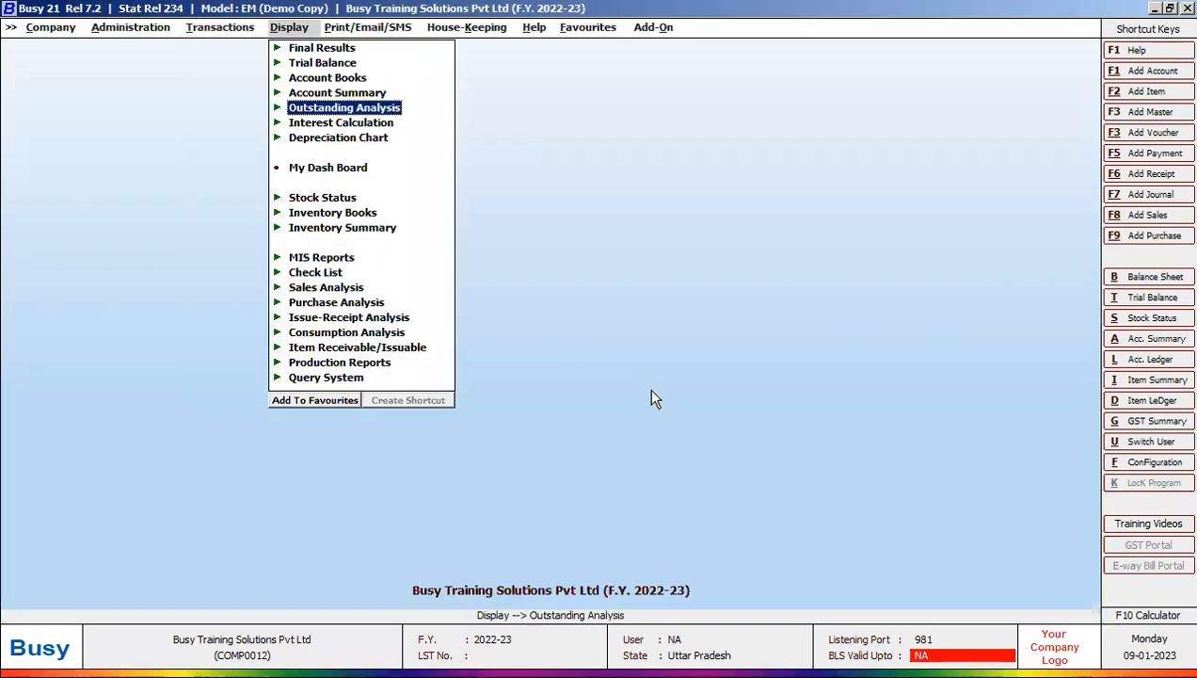
{"action": "key", "text": "Return"}
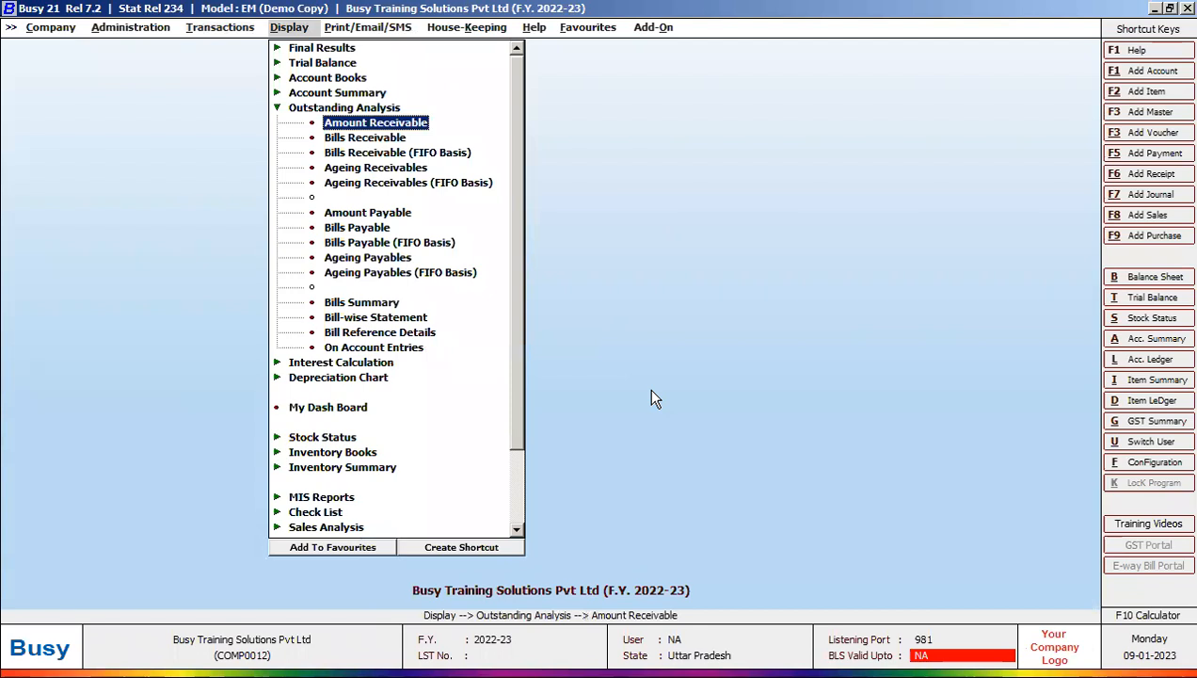
{"action": "key", "text": "Return"}
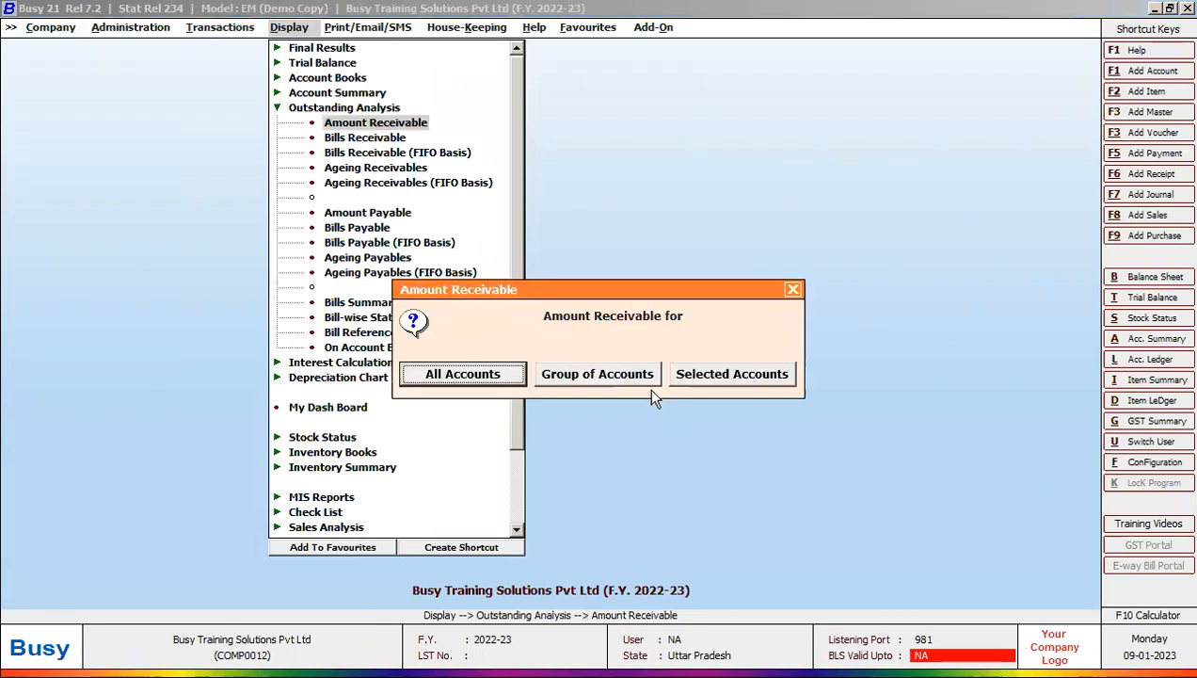
{"action": "key", "text": "Return"}
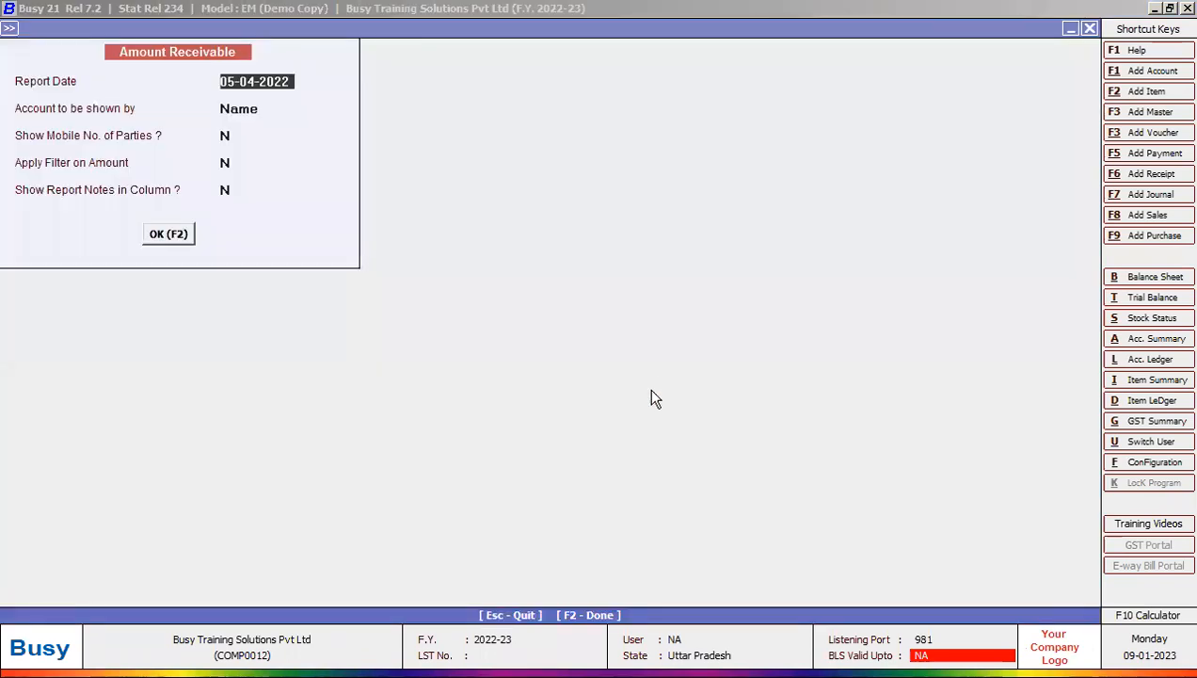
{"action": "key", "text": "F2"}
{"action": "key", "text": "Down"}
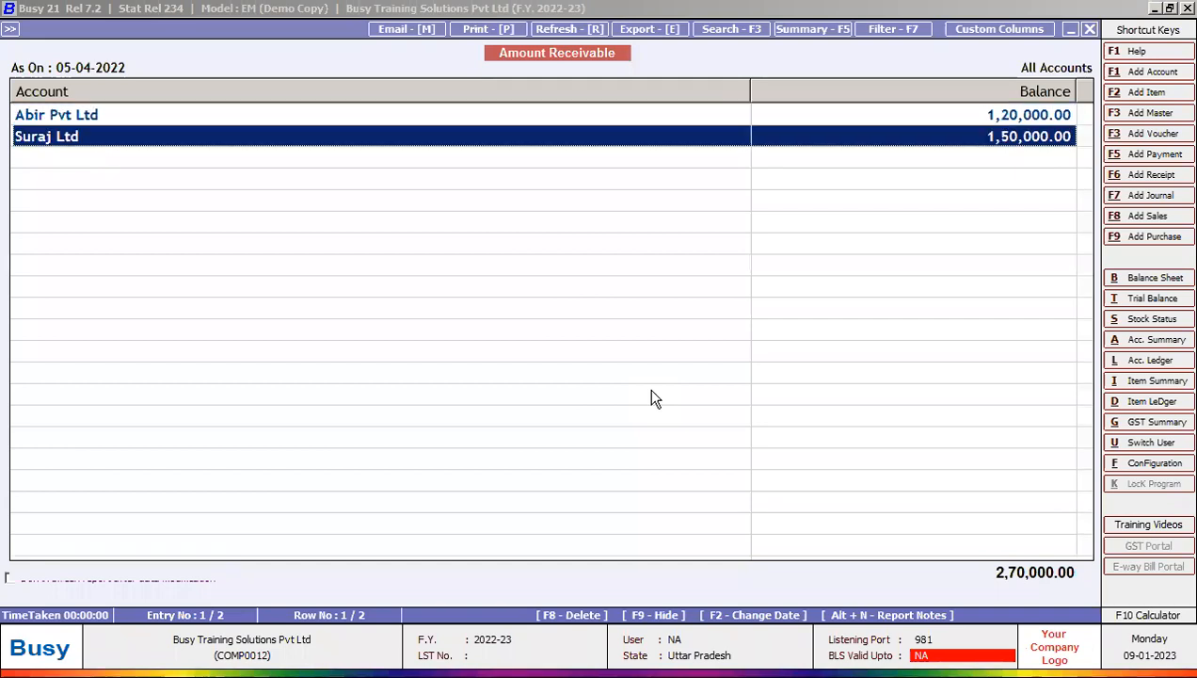
{"action": "key", "text": "Return"}
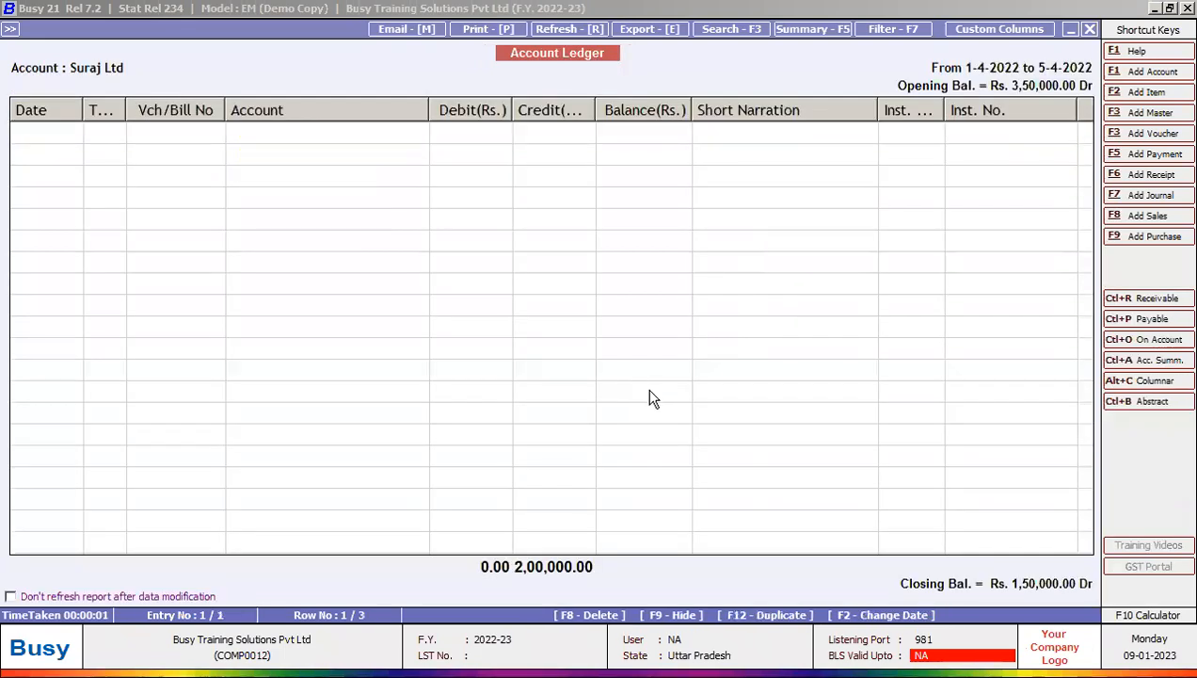
{"action": "key", "text": "Escape"}
{"action": "key", "text": "Escape"}
- Check bill S3012 in the bill-wise Bills Receivable report for all accounts as on 05-04-2022, and leave the report
{"action": "key", "text": "Down"}
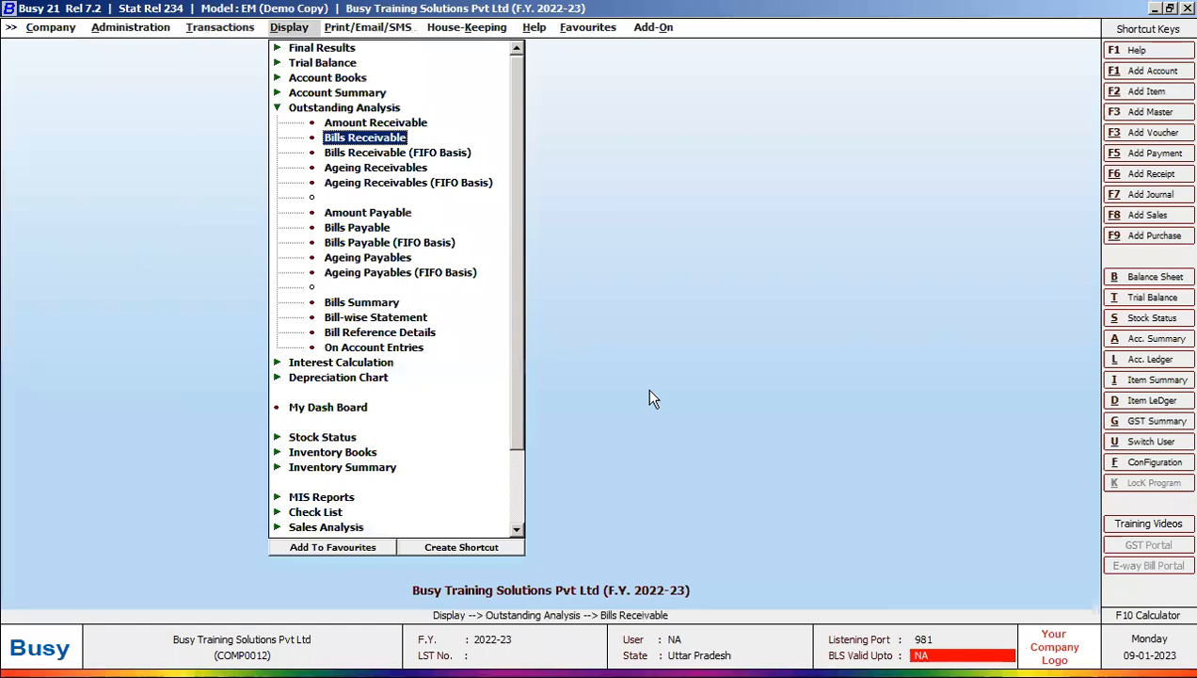
{"action": "key", "text": "Return"}
{"action": "key", "text": "Right"}
{"action": "key", "text": "Right"}
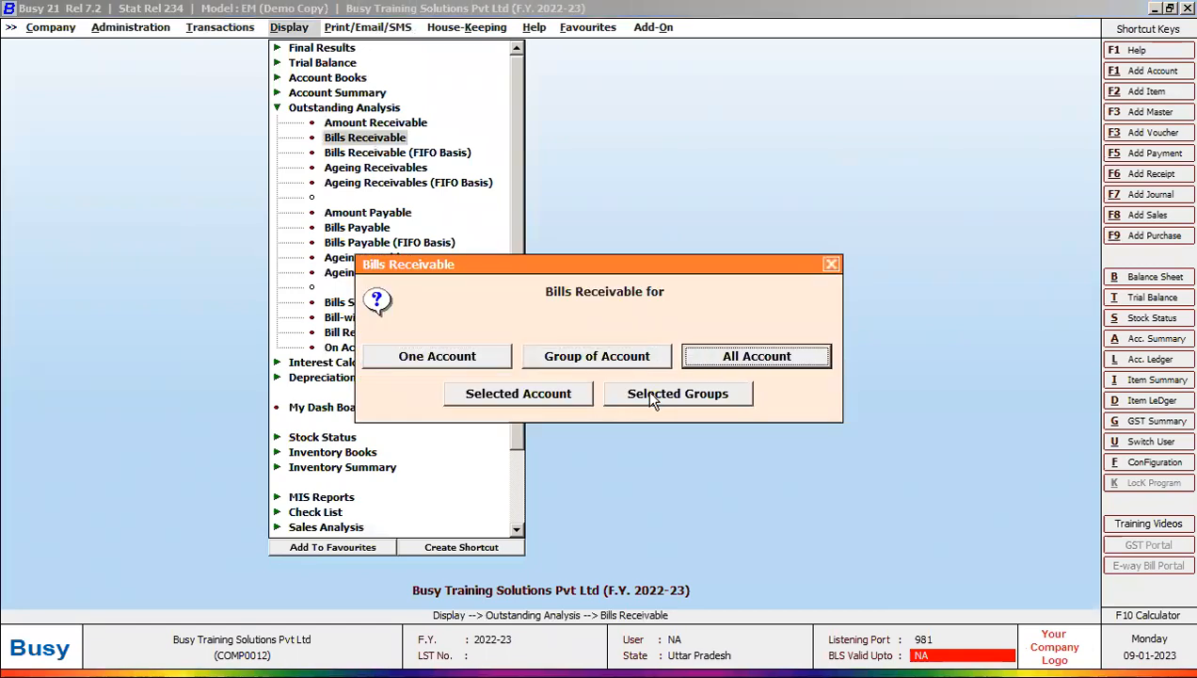
{"action": "key", "text": "Return"}
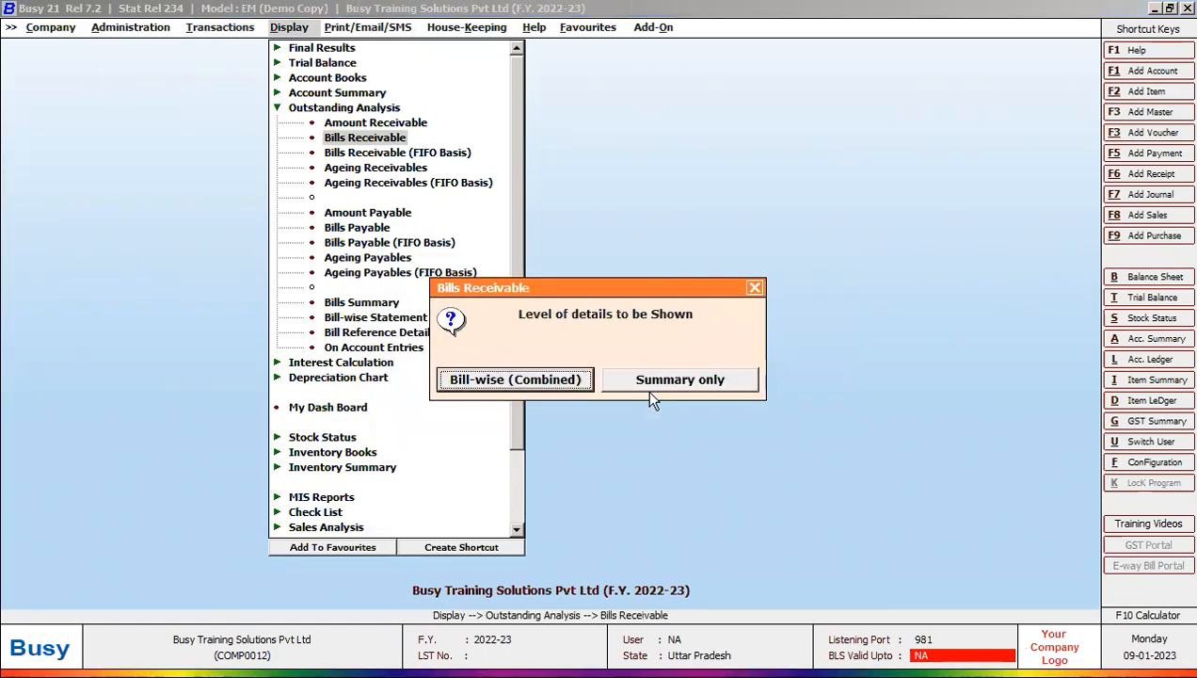
{"action": "key", "text": "Return"}
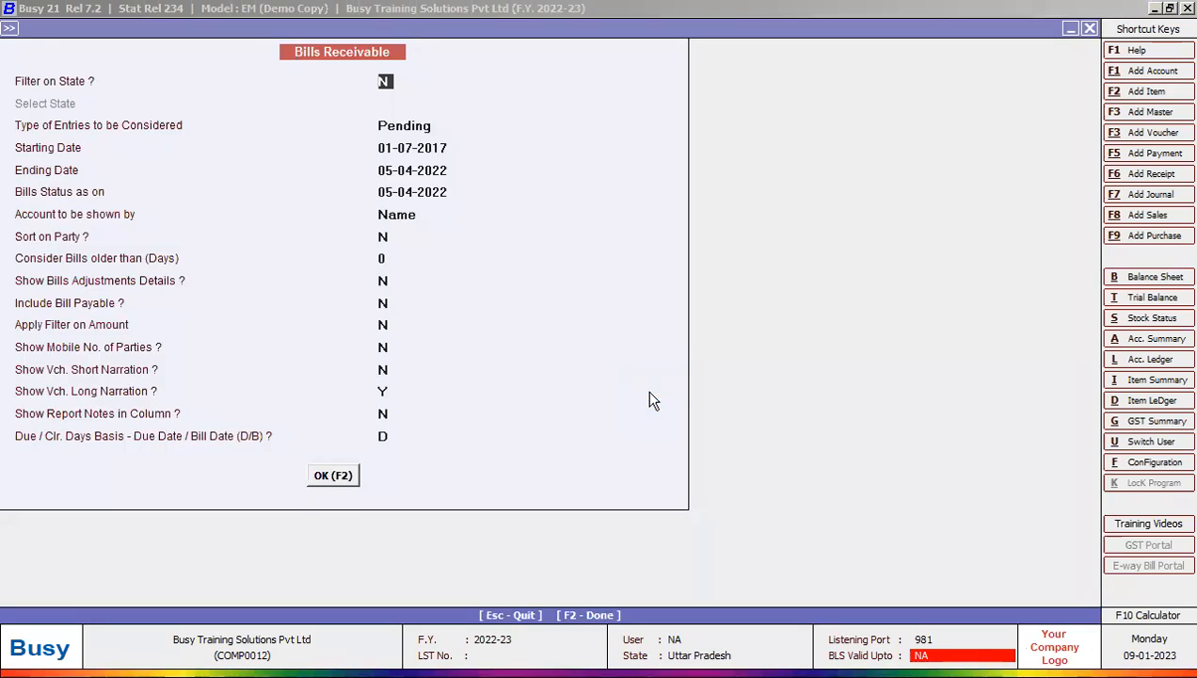
{"action": "key", "text": "F2"}
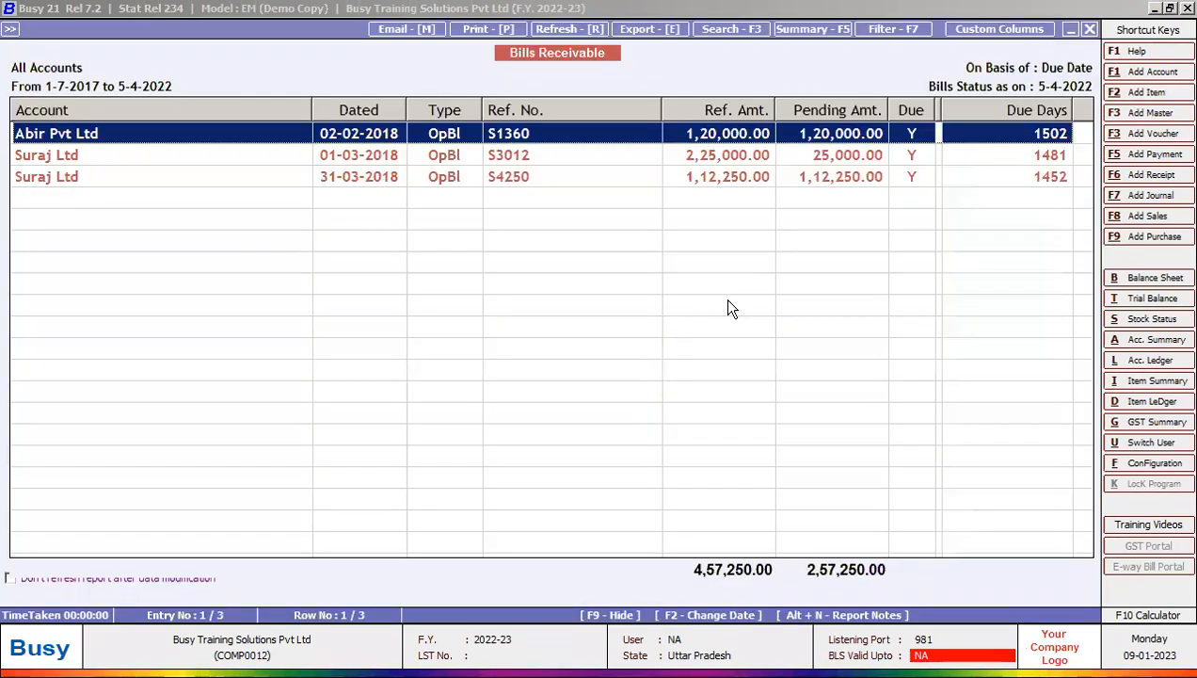
{"action": "left_click", "coordinate": [528, 159]}
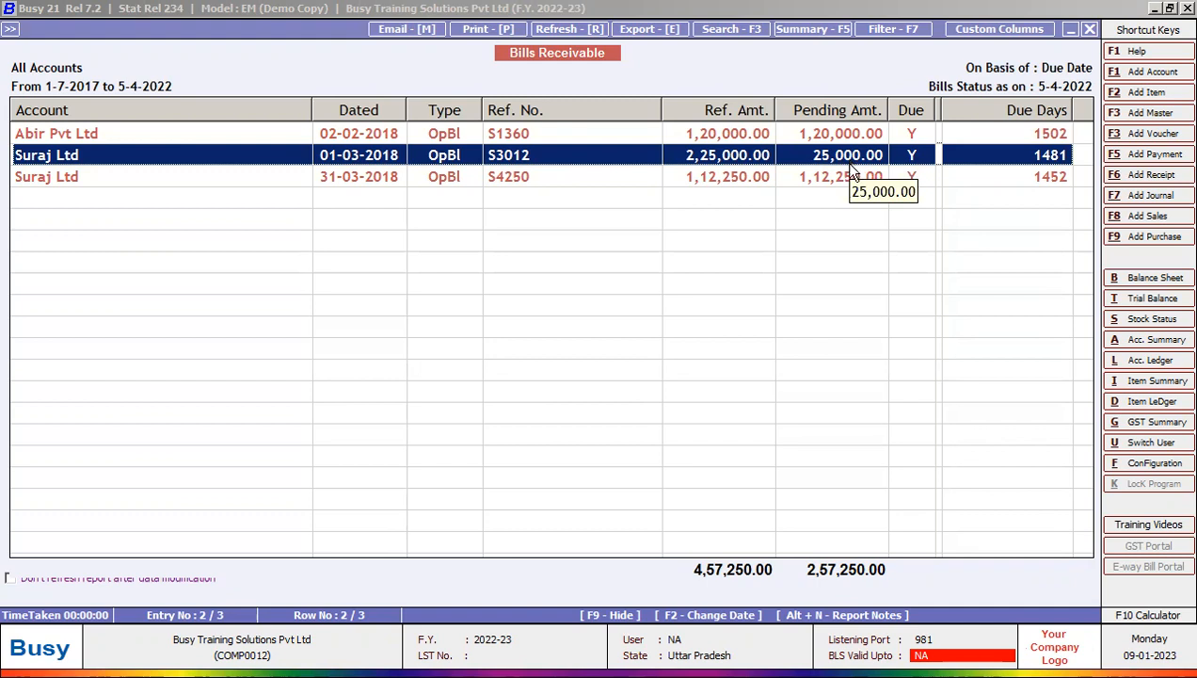
{"action": "key", "text": "Escape"}
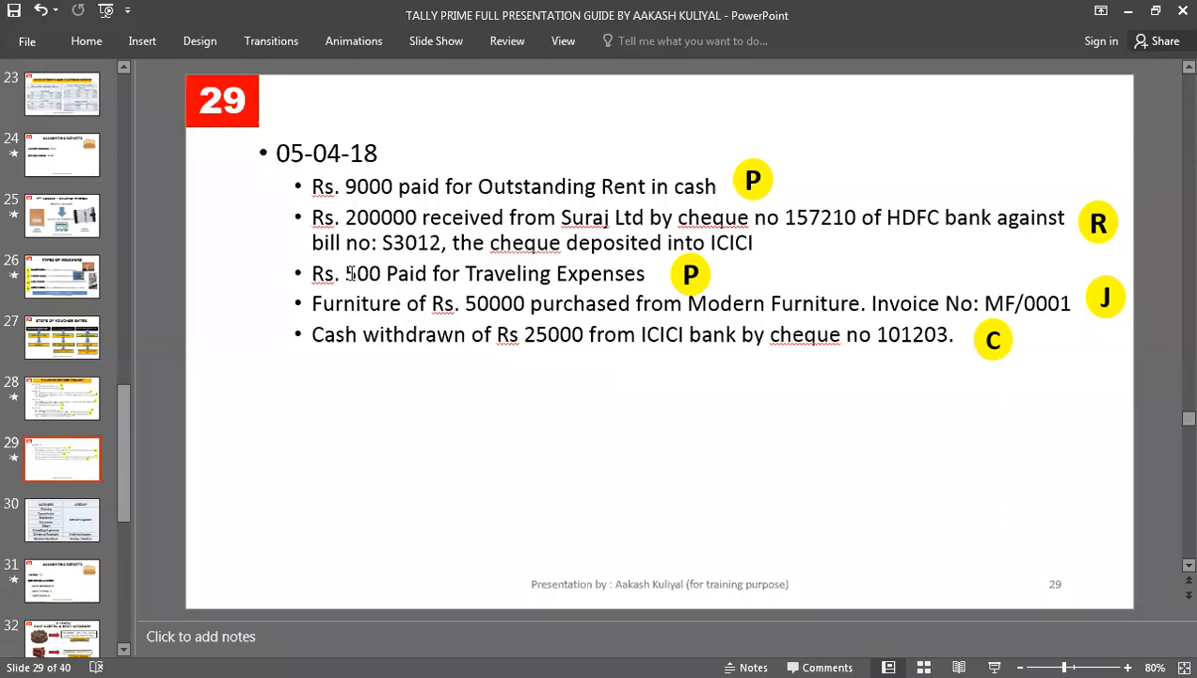
- Read the traveling expenses entry on the PowerPoint slide, switch to Busy, and start a new payment voucher dated 05-04-2022
{"action": "left_click", "coordinate": [344, 273]}
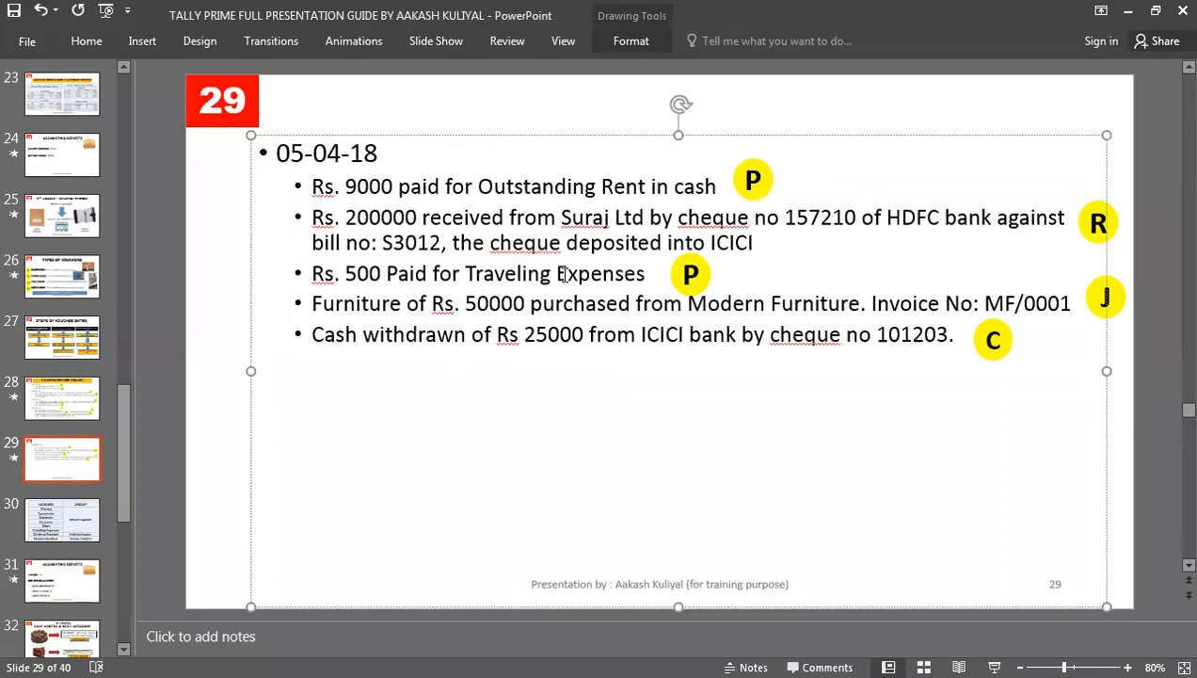
{"action": "key", "text": "alt+Tab"}
{"action": "key", "text": "Left"}
{"action": "key", "text": "Return"}
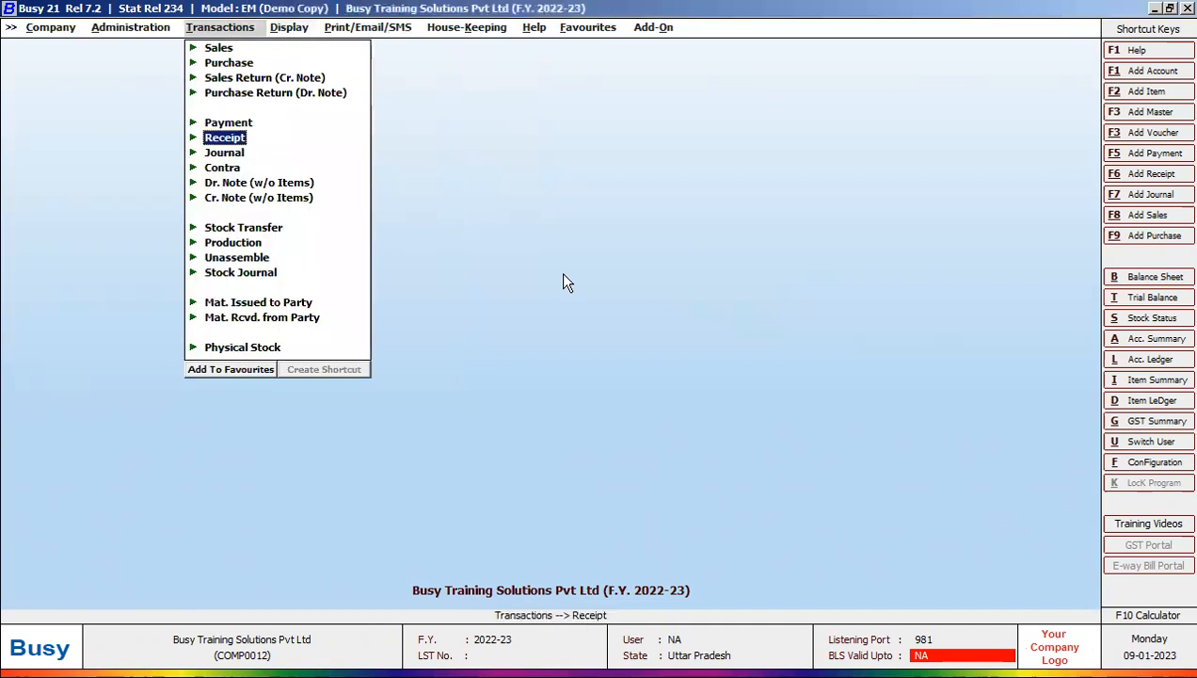
{"action": "key", "text": "Up"}
{"action": "key", "text": "Return"}
{"action": "key", "text": "Return"}
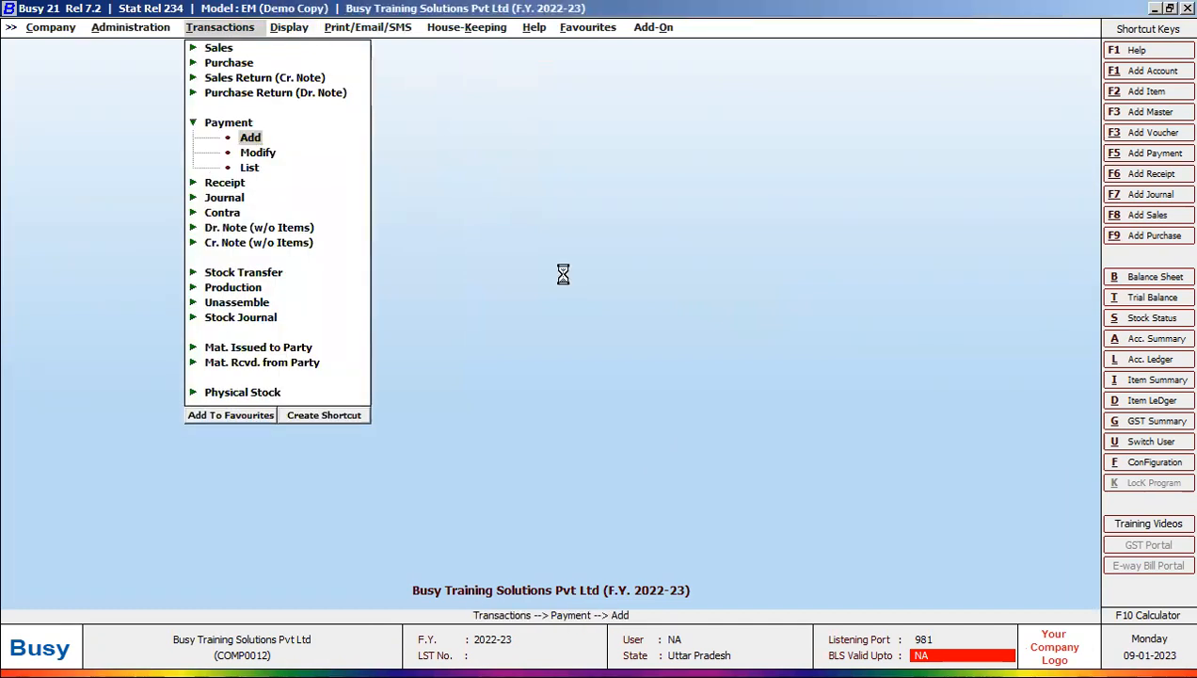
{"action": "type", "text": "5"}
{"action": "key", "text": "Return"}
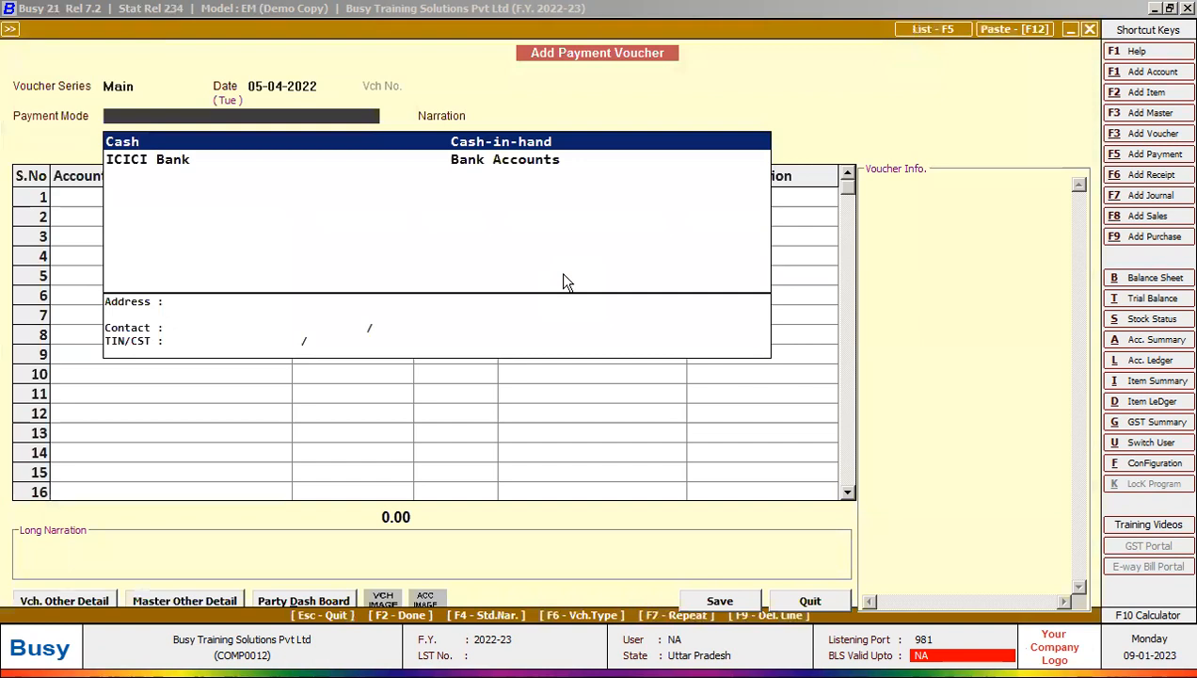
- Choose Cash as the payment mode and enter Travelling Expenses with an amount of Rs. 500
{"action": "key", "text": "Return"}
{"action": "type", "text": "tRAVE"}
{"action": "key", "text": "Return"}
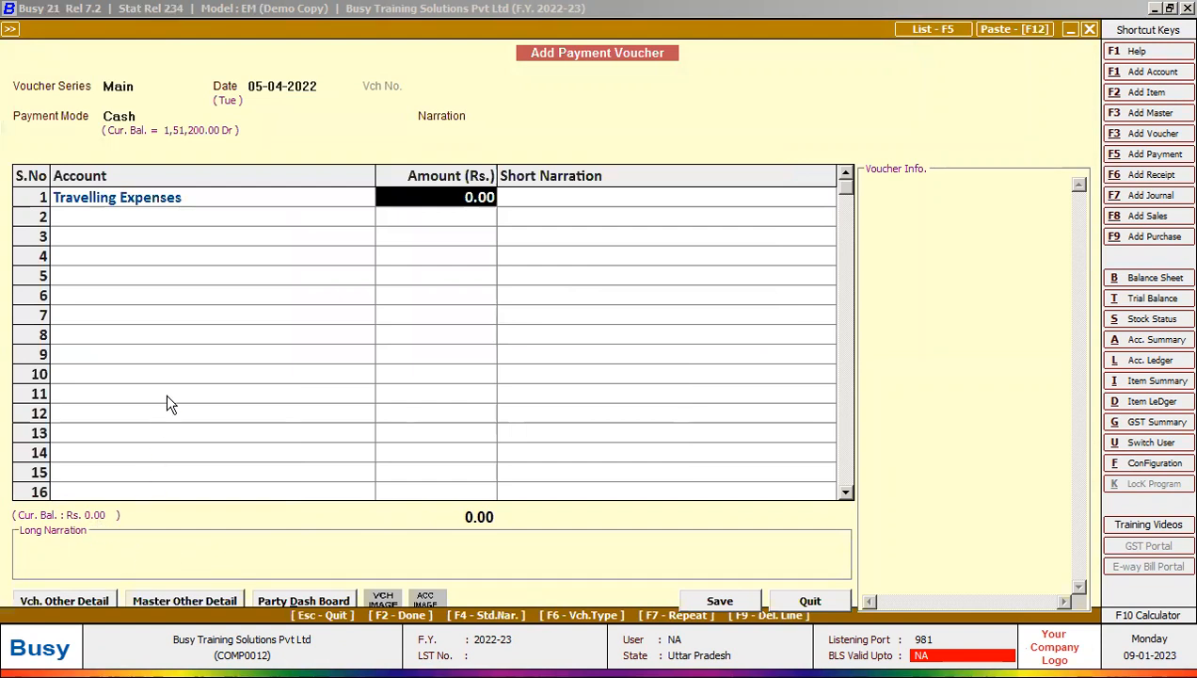
{"action": "type", "text": "500"}
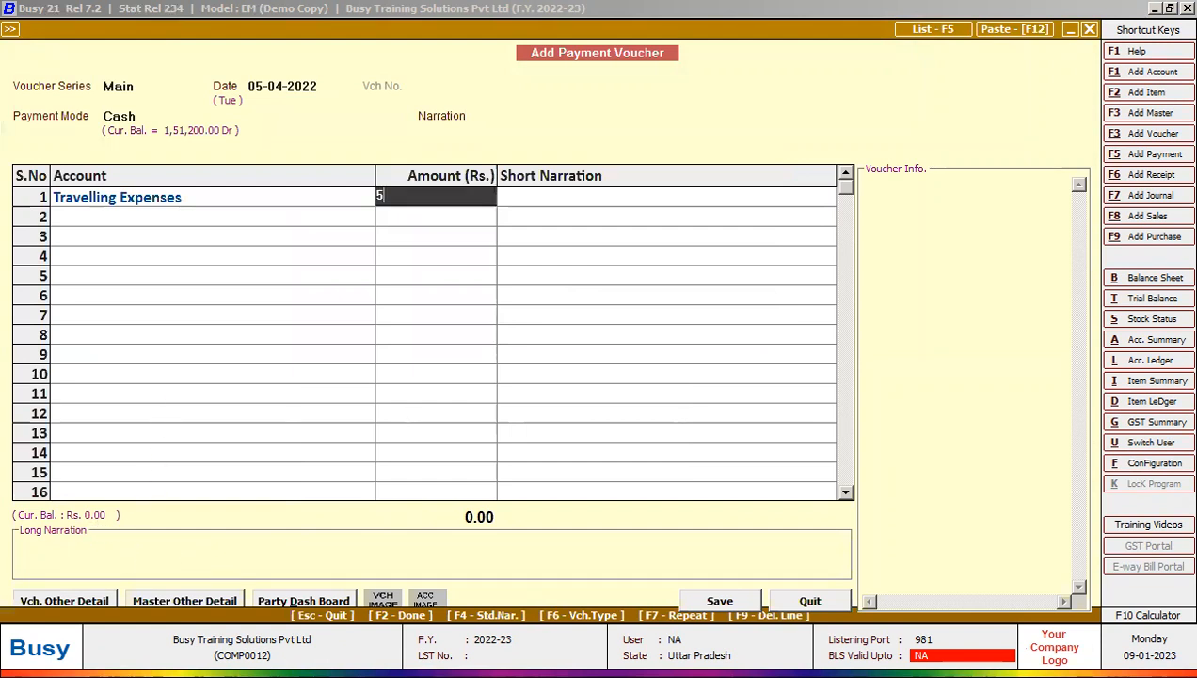
{"action": "key", "text": "Return"}
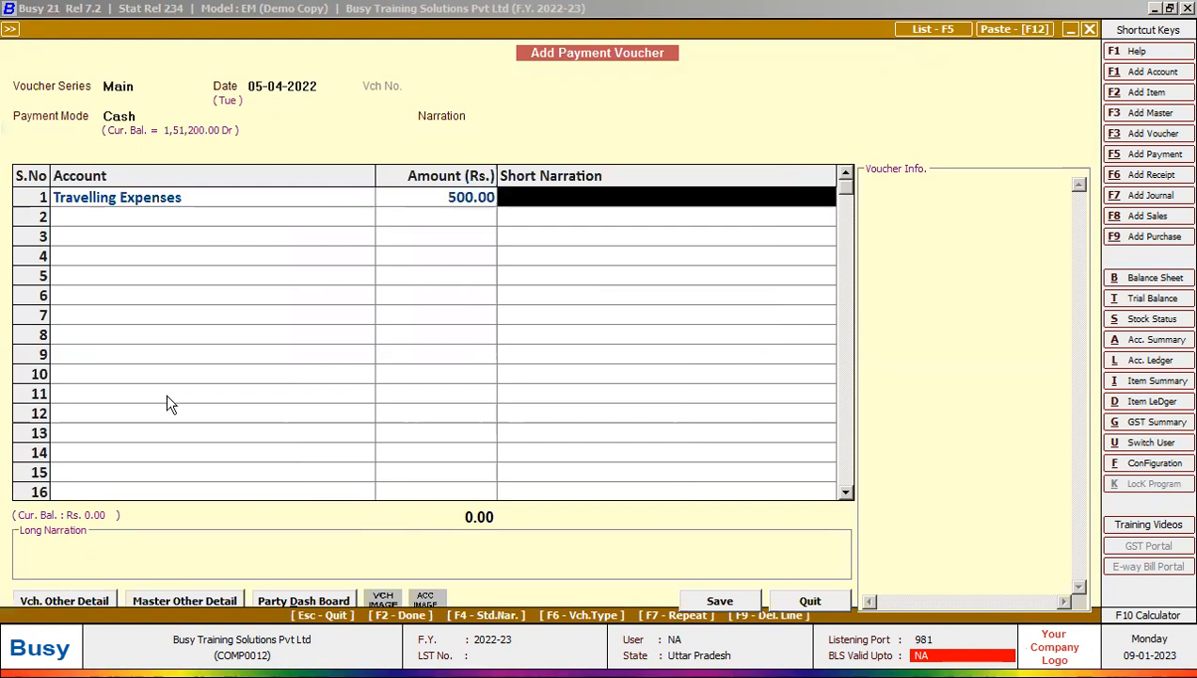
{"action": "key", "text": "Return"}
{"action": "key", "text": "Return"}
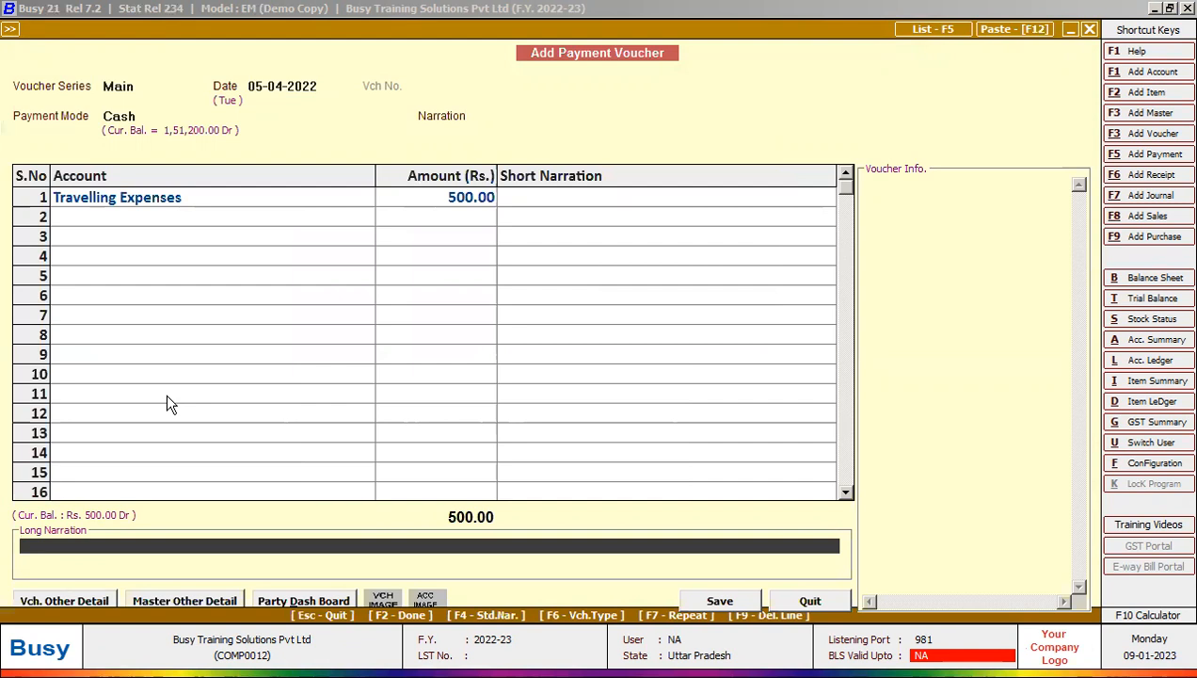
- Insert the standard narration "Being Amount Paid" and save the travelling expenses payment voucher
{"action": "key", "text": "F4"}
{"action": "key", "text": "Return"}
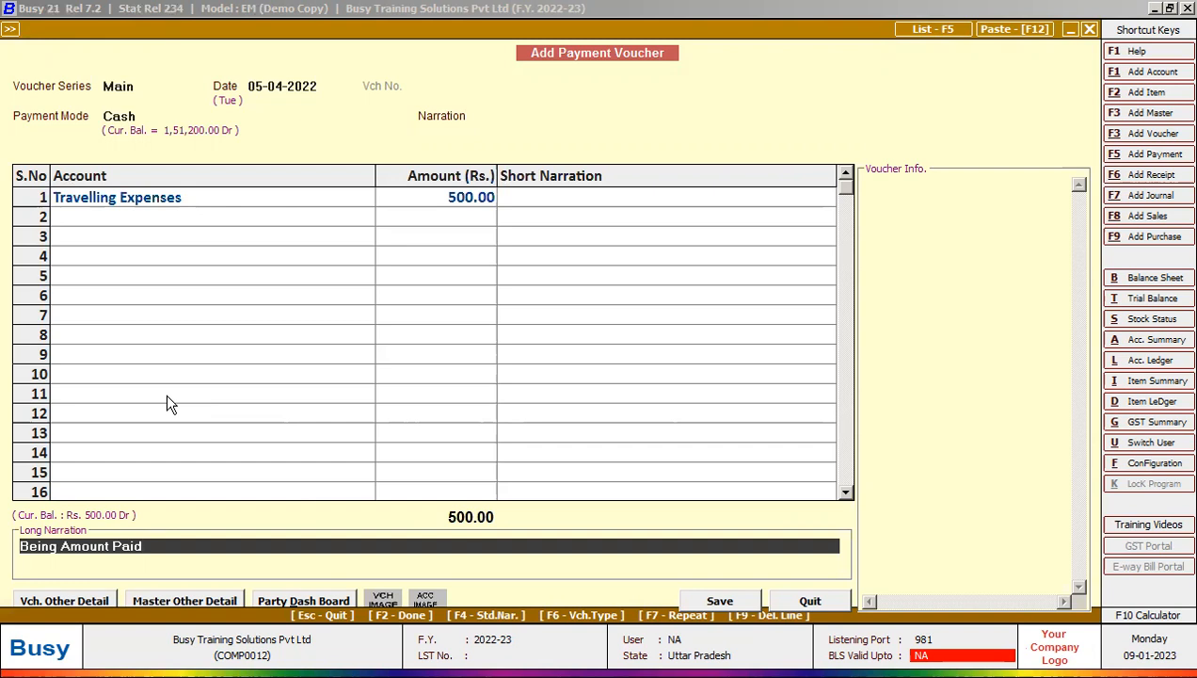
{"action": "key", "text": "Return"}
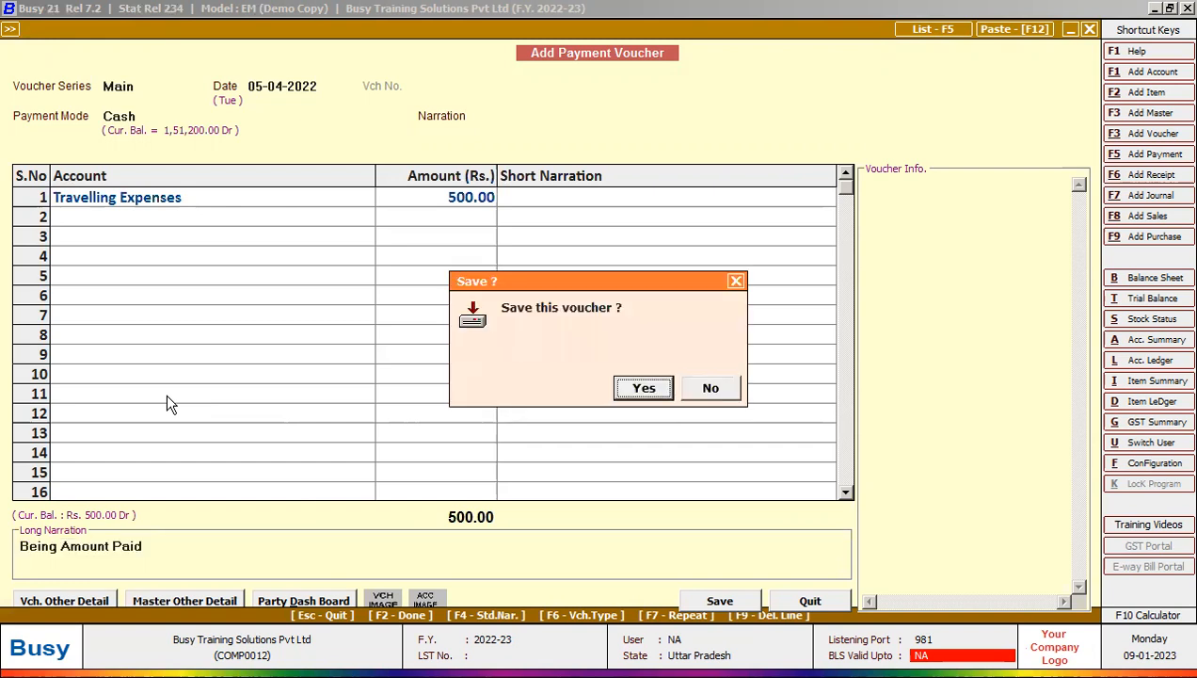
{"action": "key", "text": "Return"}
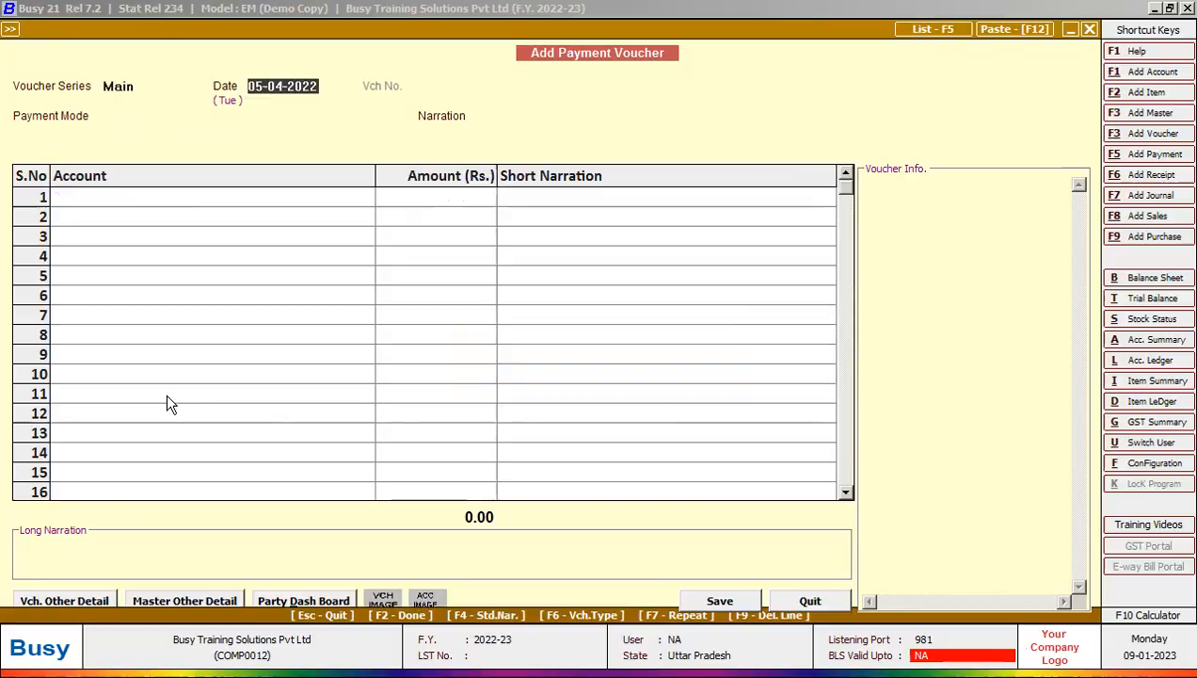
- Switch to PowerPoint and examine the Modern Furniture purchase entry and its invoice number MF/0001
{"action": "key", "text": "alt+Tab"}
{"action": "double_click", "coordinate": [480, 303]}
{"action": "double_click", "coordinate": [588, 303]}
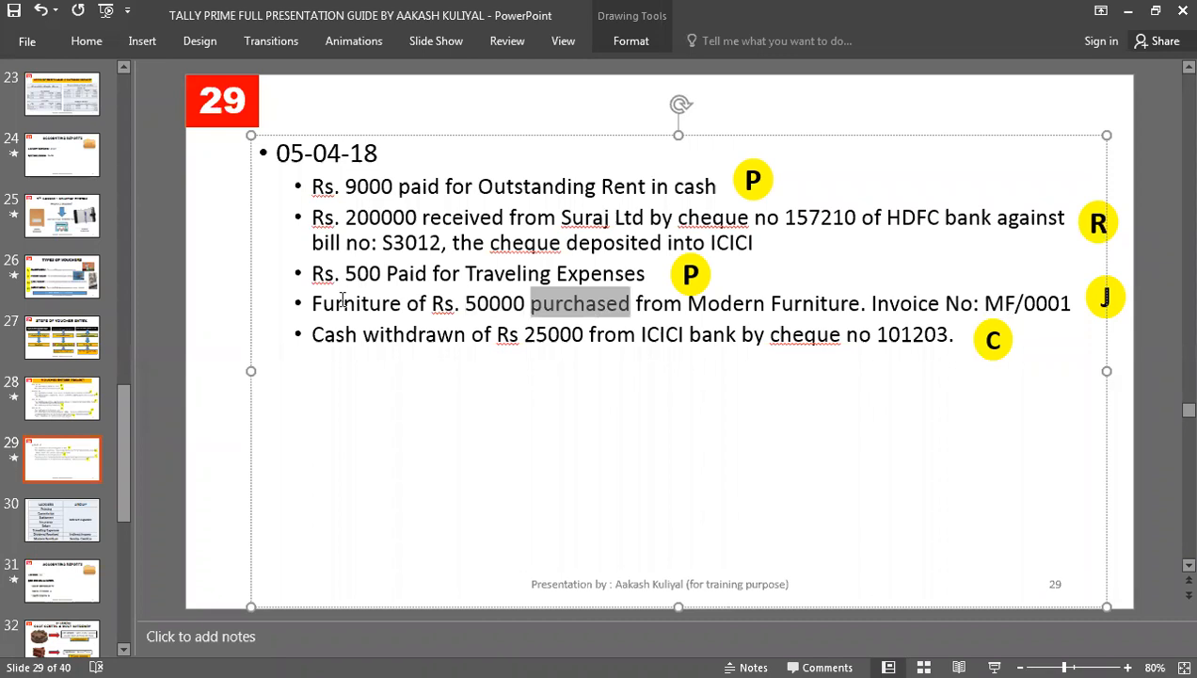
{"action": "left_click_drag", "start_coordinate": [322, 303], "coordinate": [832, 299]}
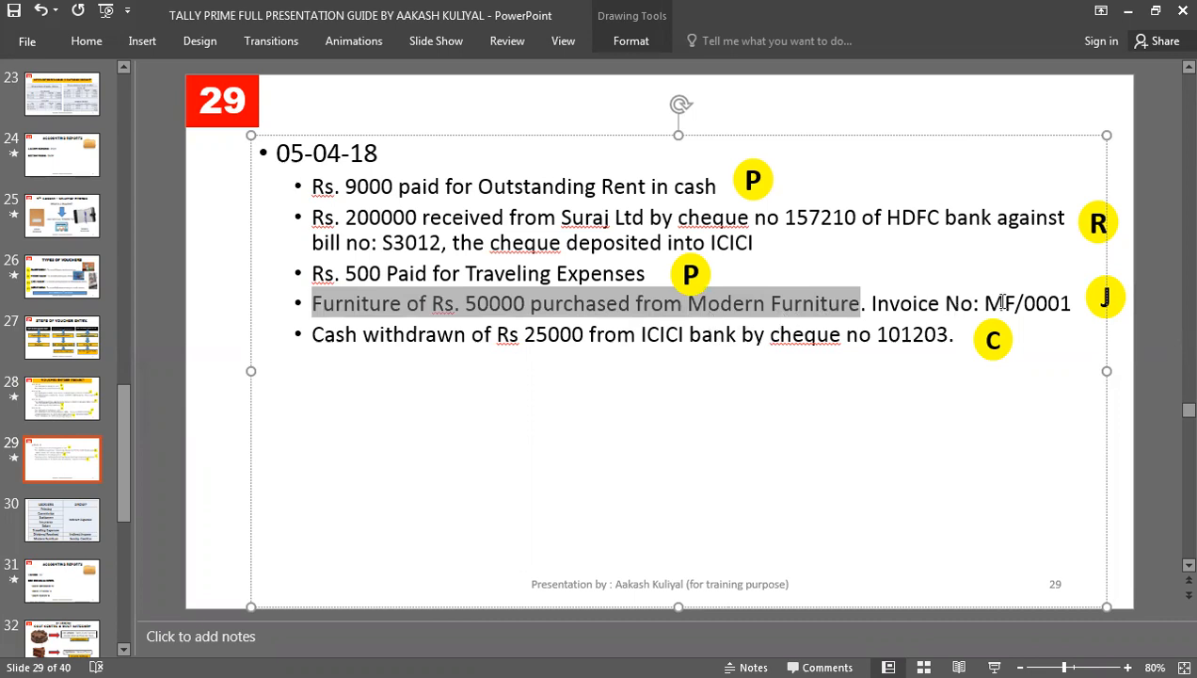
{"action": "left_click_drag", "start_coordinate": [975, 307], "coordinate": [1073, 306]}
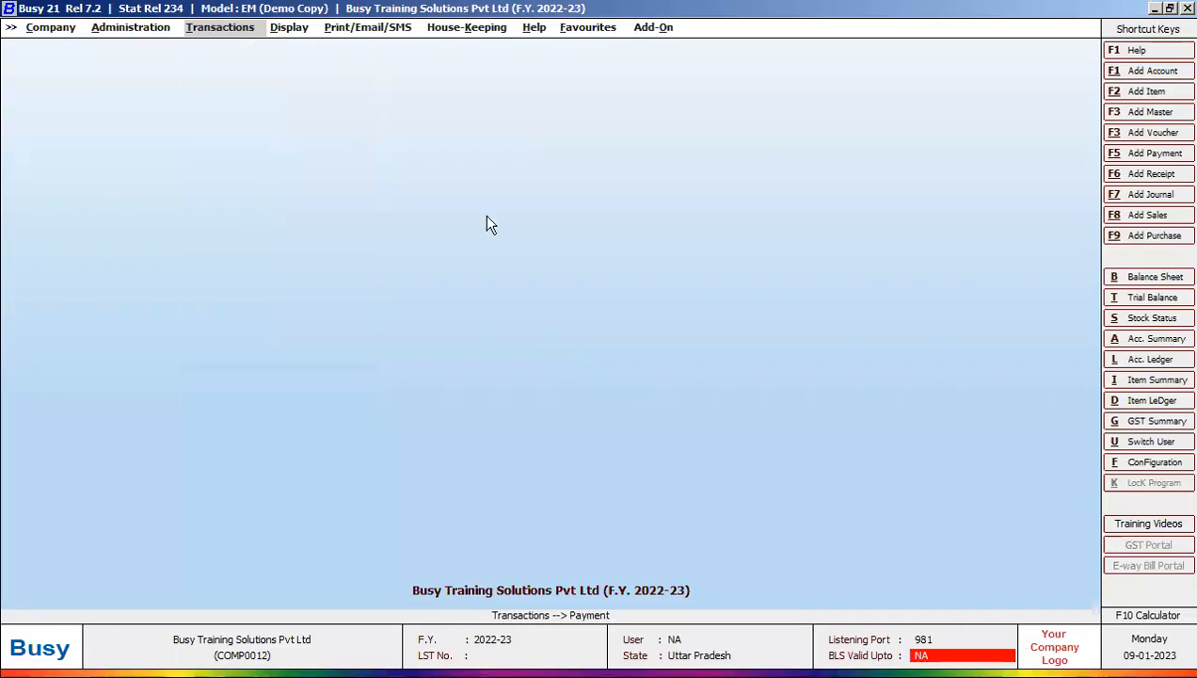
{"action": "left_click", "coordinate": [207, 29]}
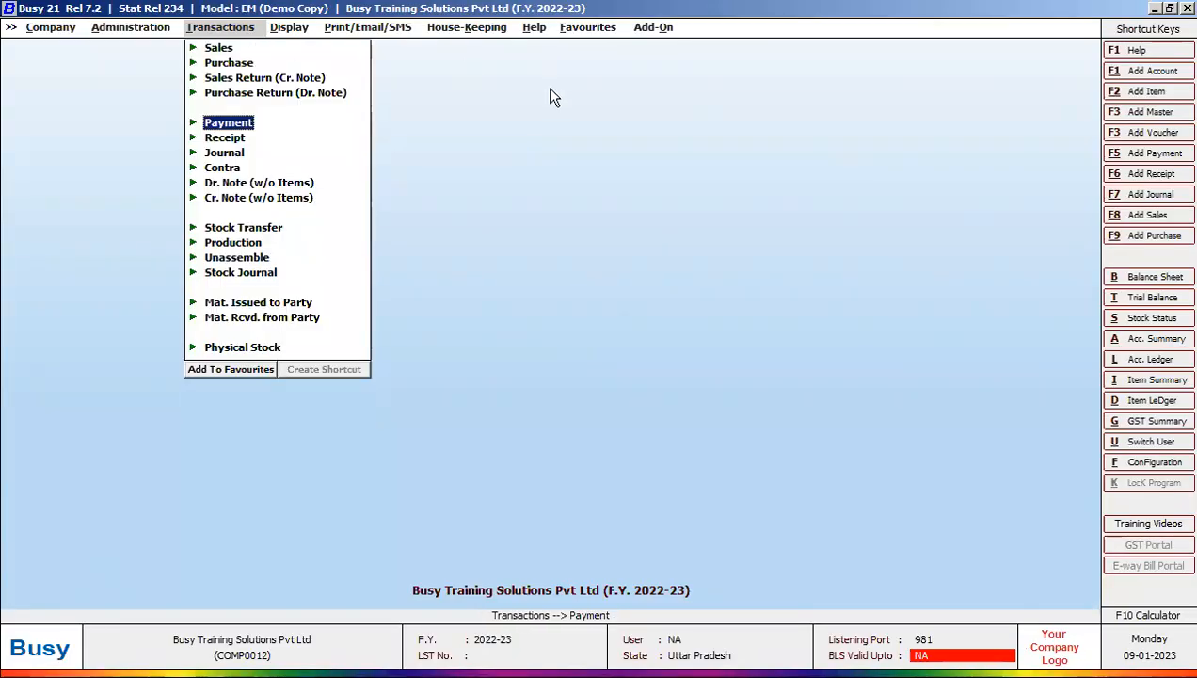
{"action": "key", "text": "Up"}
{"action": "key", "text": "Up"}
{"action": "key", "text": "Up"}
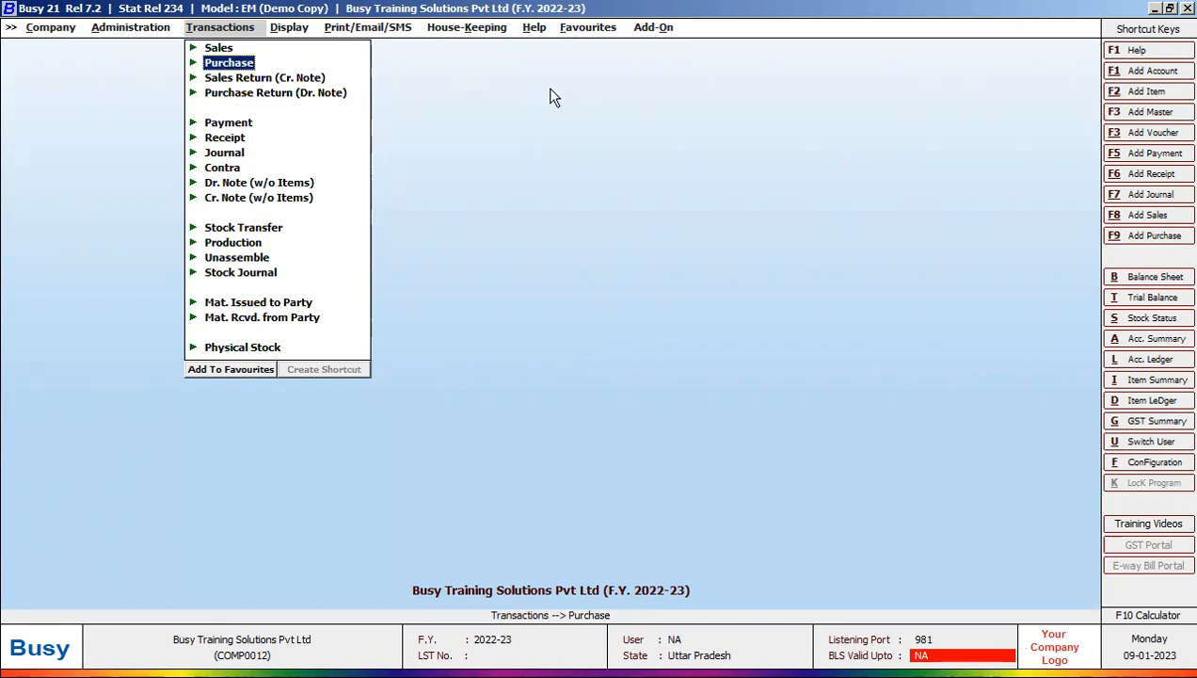
{"action": "key", "text": "Up"}
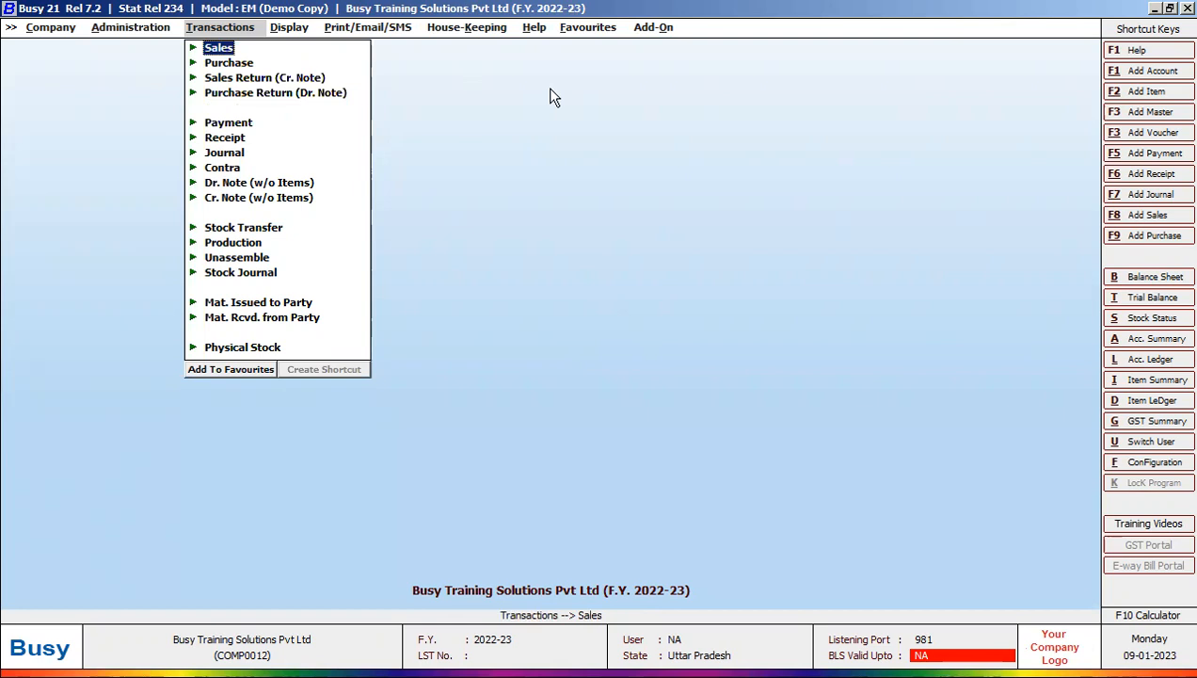
{"action": "key", "text": "Down"}
{"action": "key", "text": "Up"}
{"action": "key", "text": "Down"}
{"action": "key", "text": "Up"}
{"action": "key", "text": "Down"}
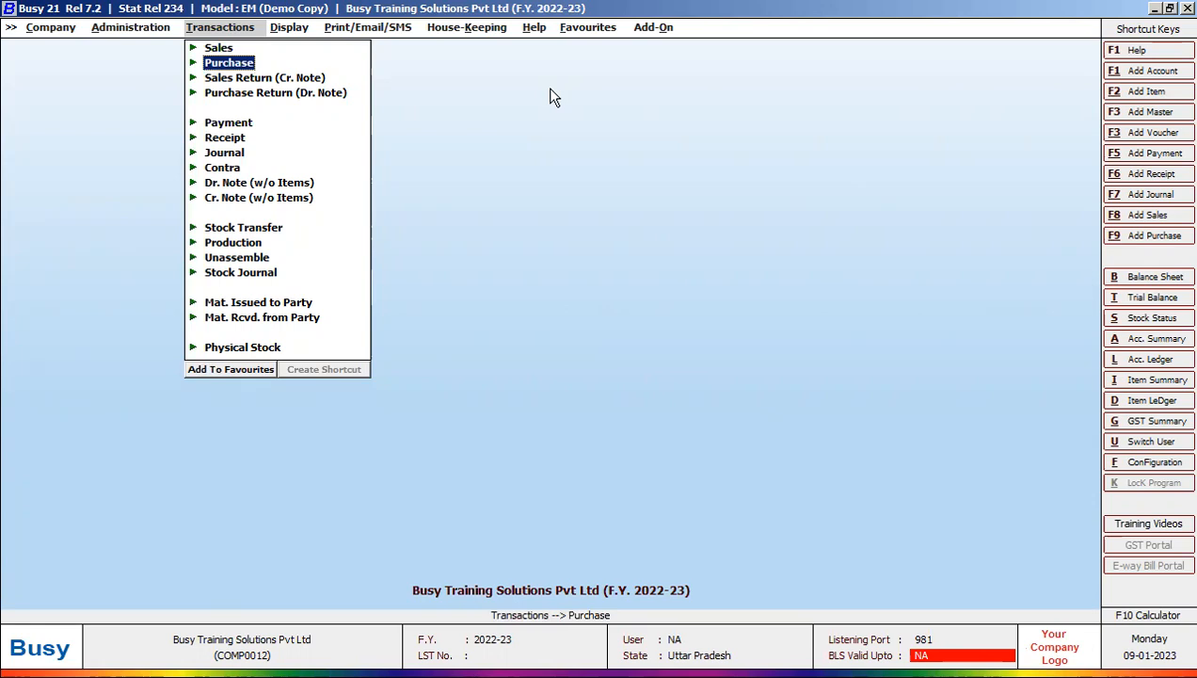
{"action": "key", "text": "Up"}
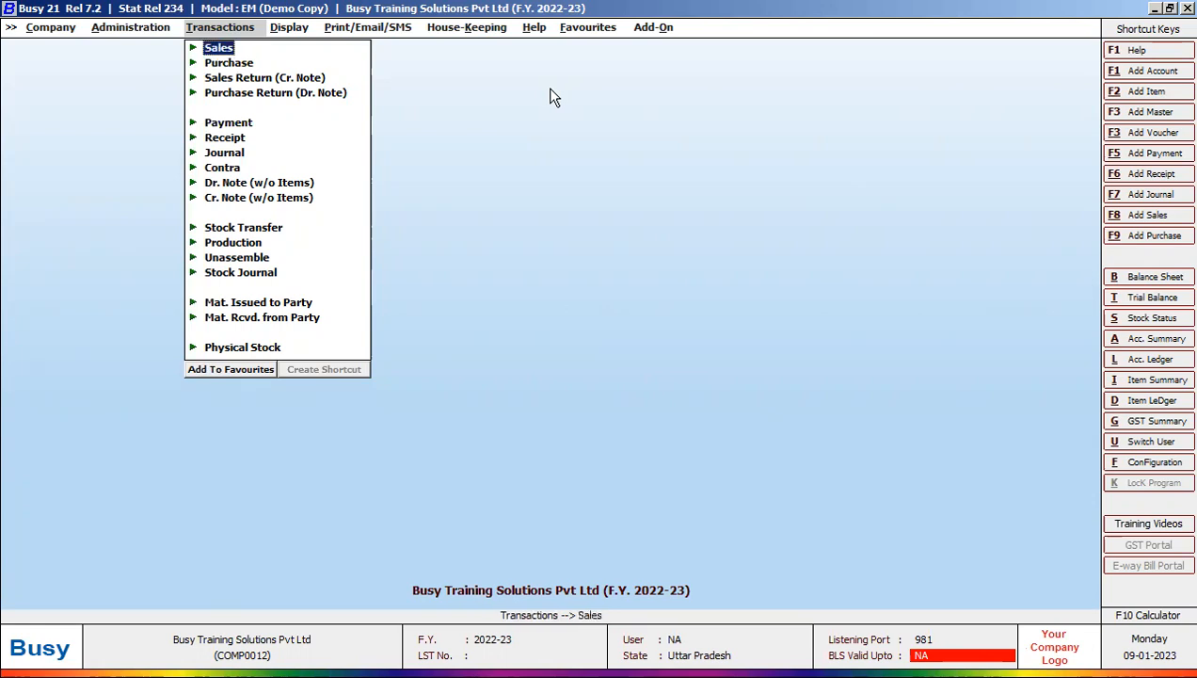
{"action": "key", "text": "Down"}
{"action": "key", "text": "Up"}
{"action": "key", "text": "Down"}
{"action": "key", "text": "Up"}
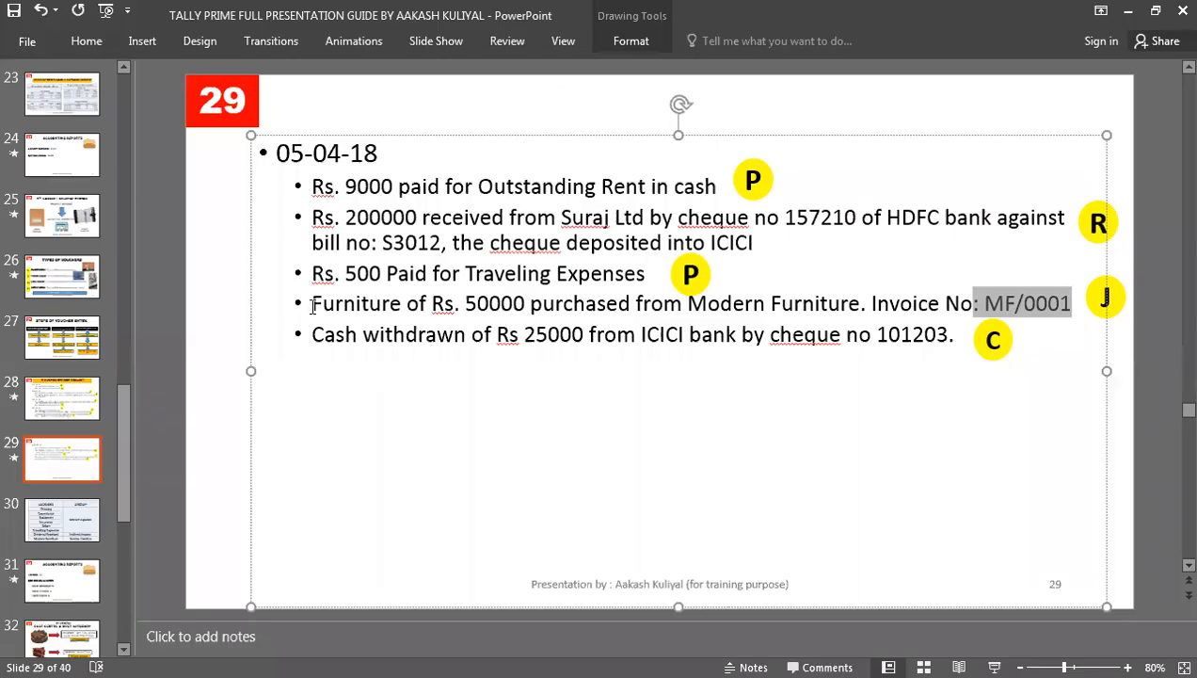
- Switch back to PowerPoint and highlight the whole furniture purchase line on slide 29
{"action": "left_click_drag", "start_coordinate": [312, 302], "coordinate": [1026, 299]}
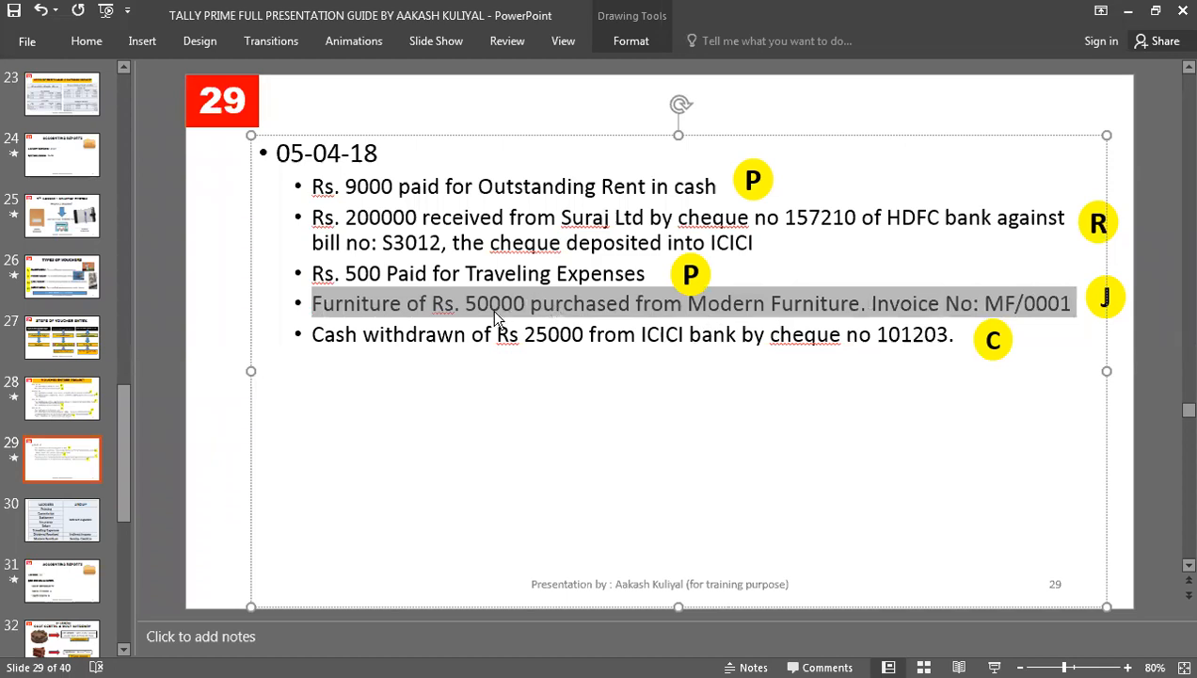